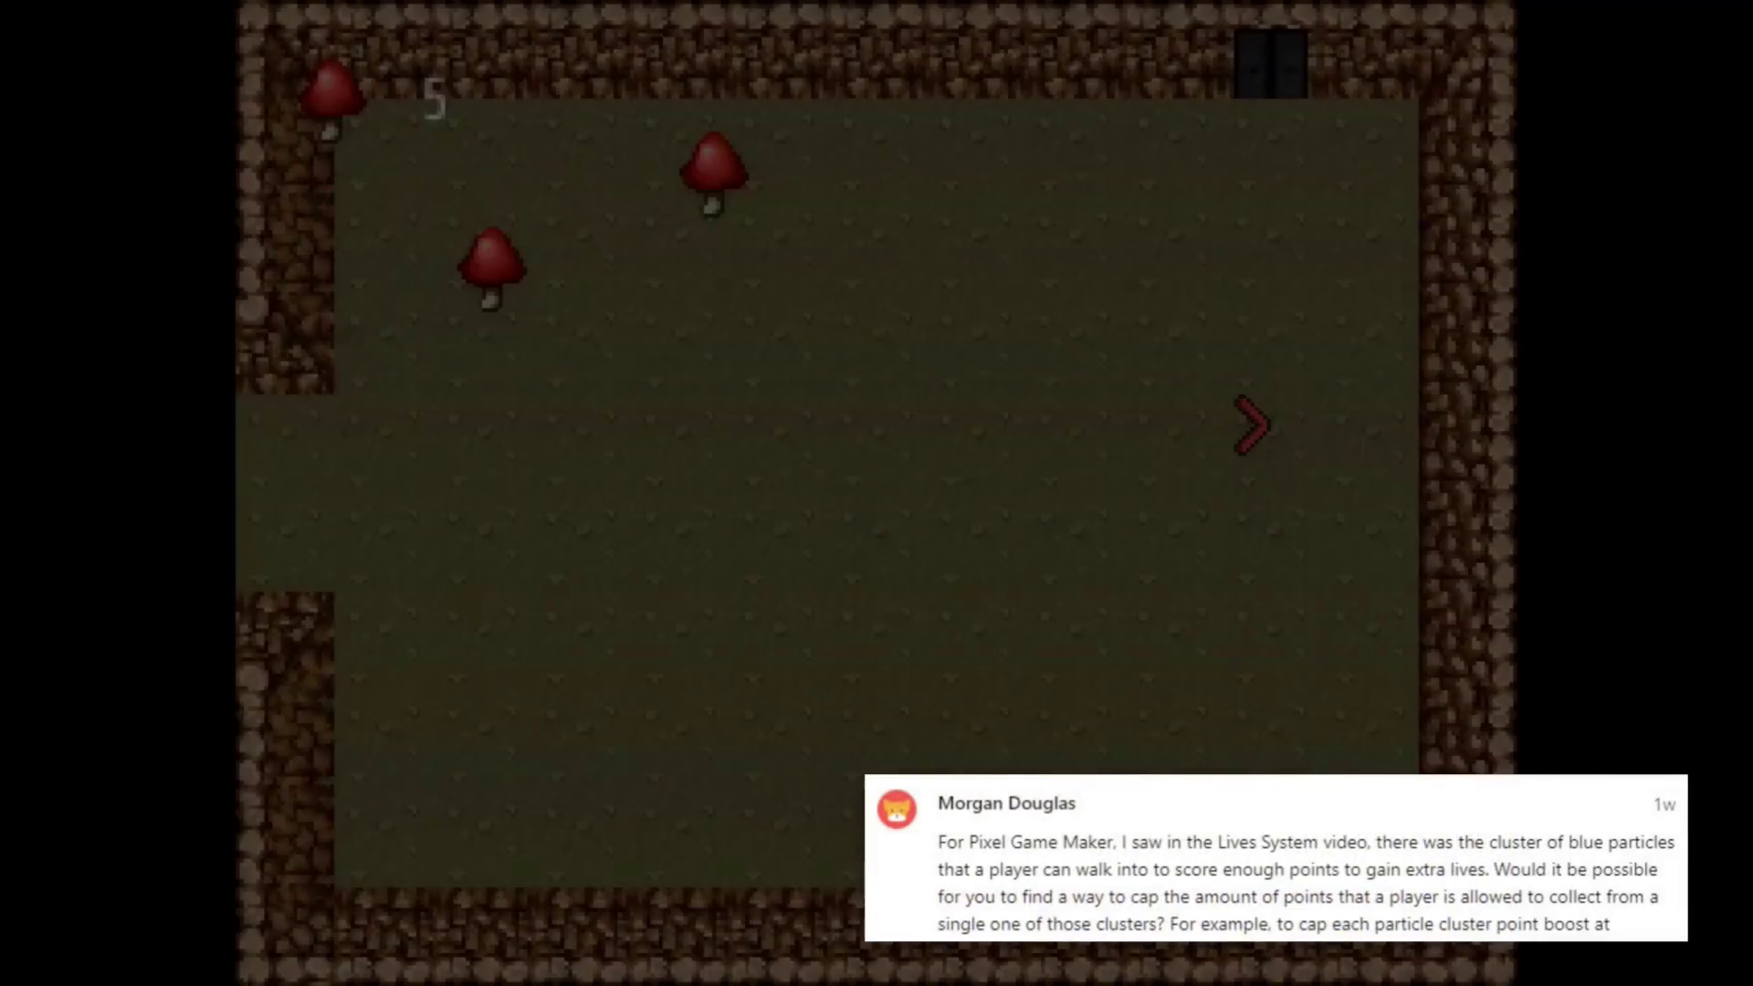
key(Right)
key(Up)
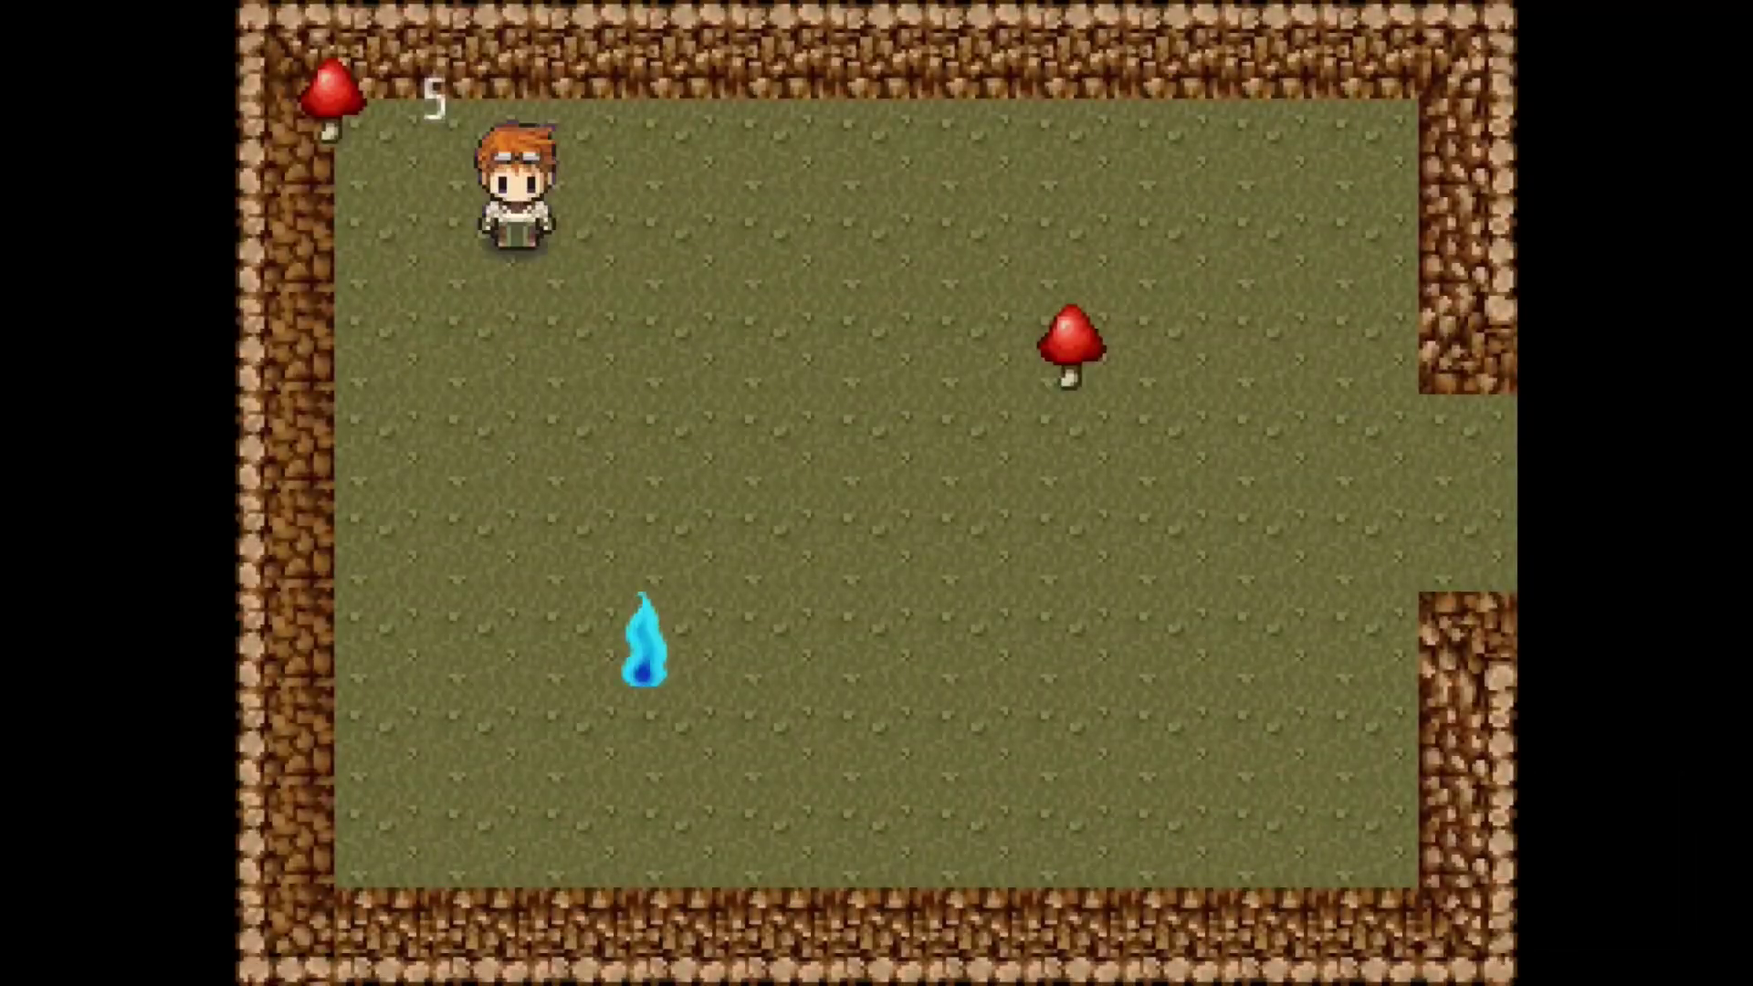
key(Down)
key(Right)
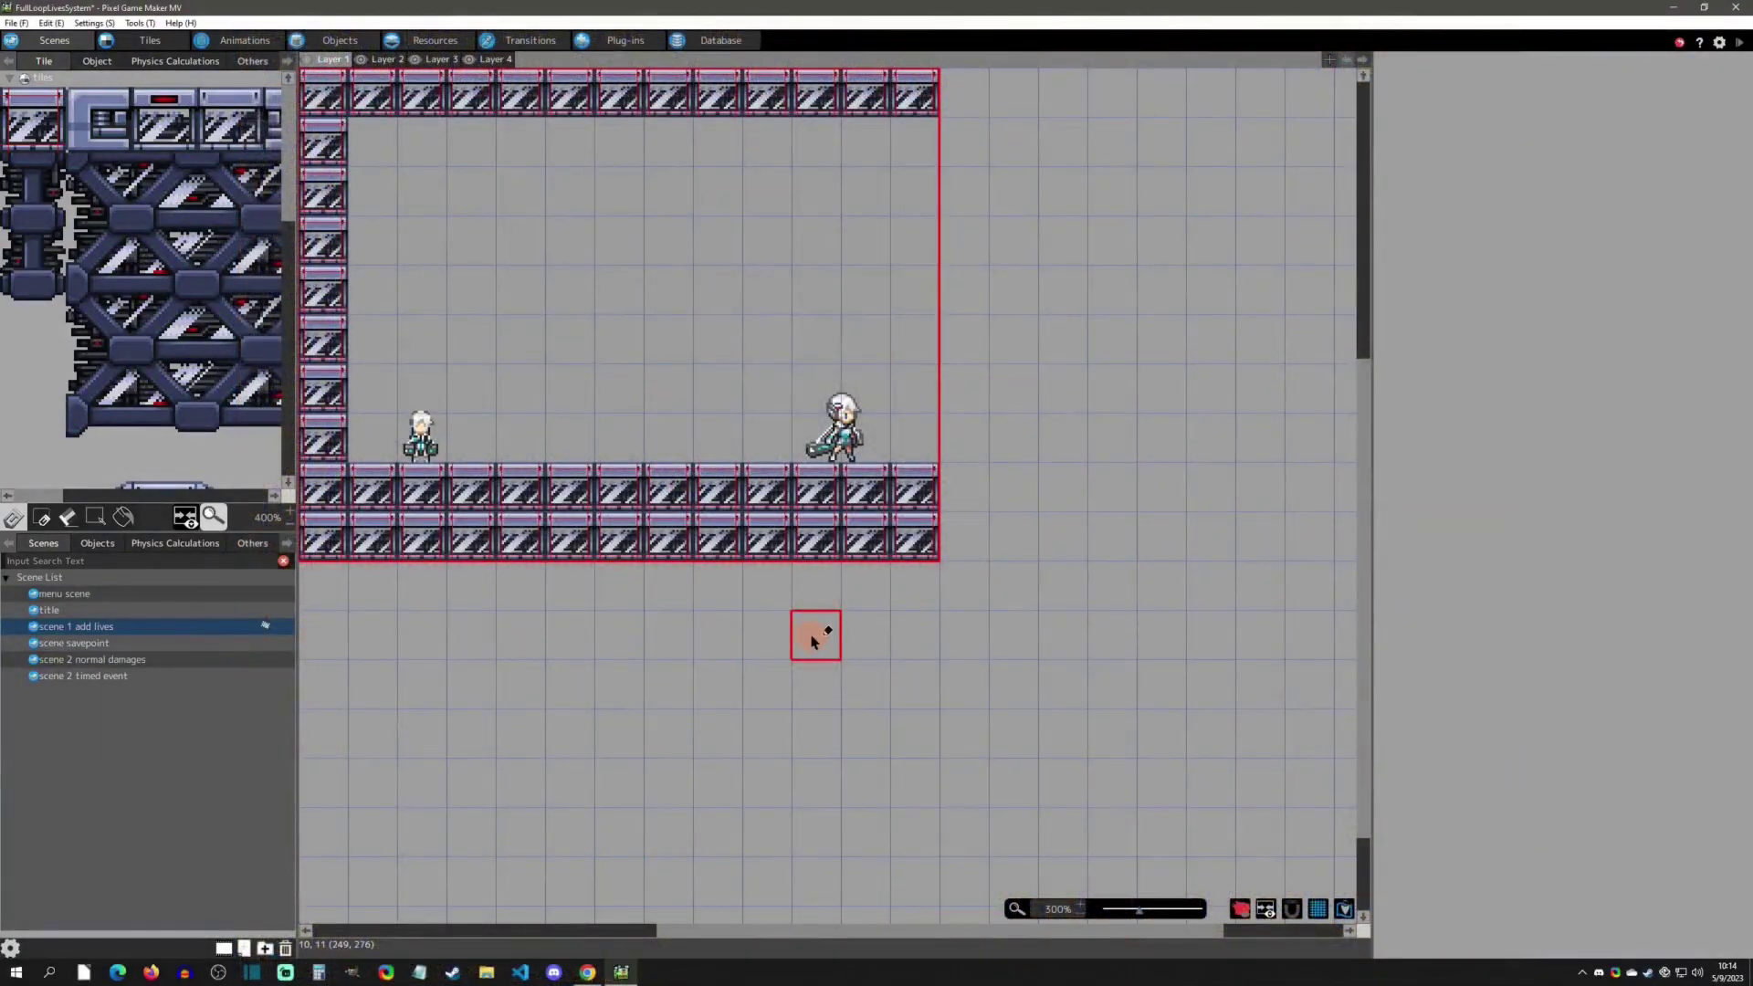
click(587, 972)
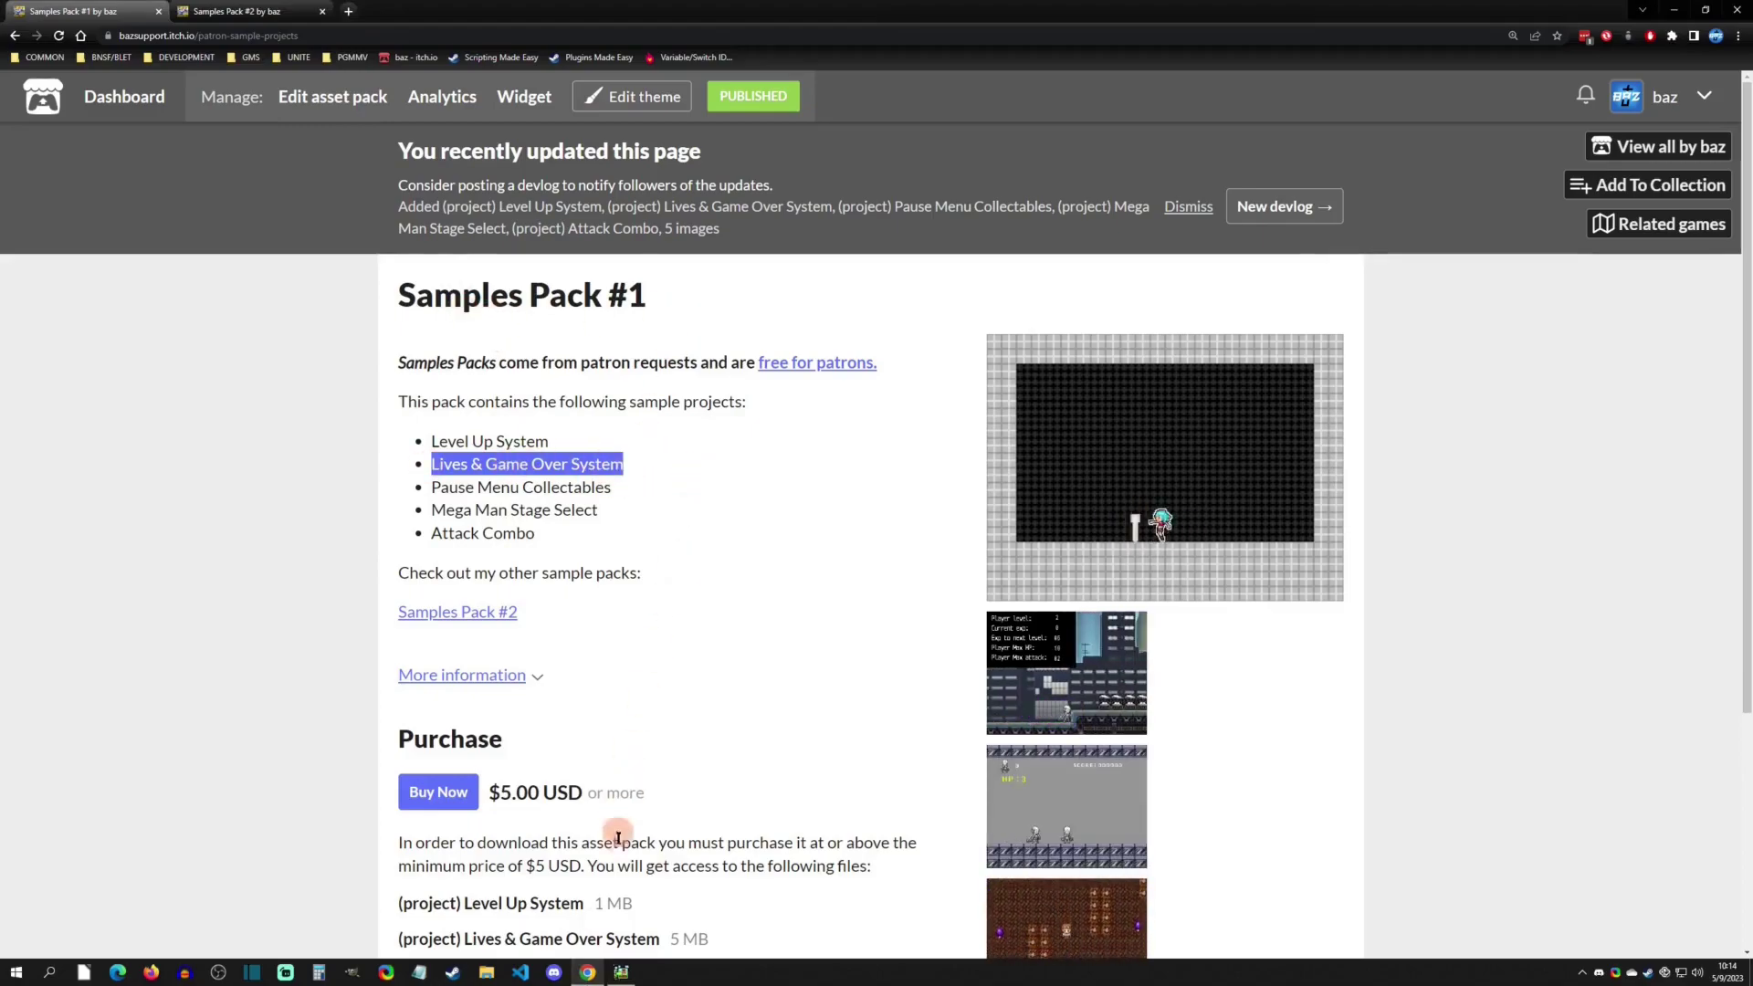
click(621, 972)
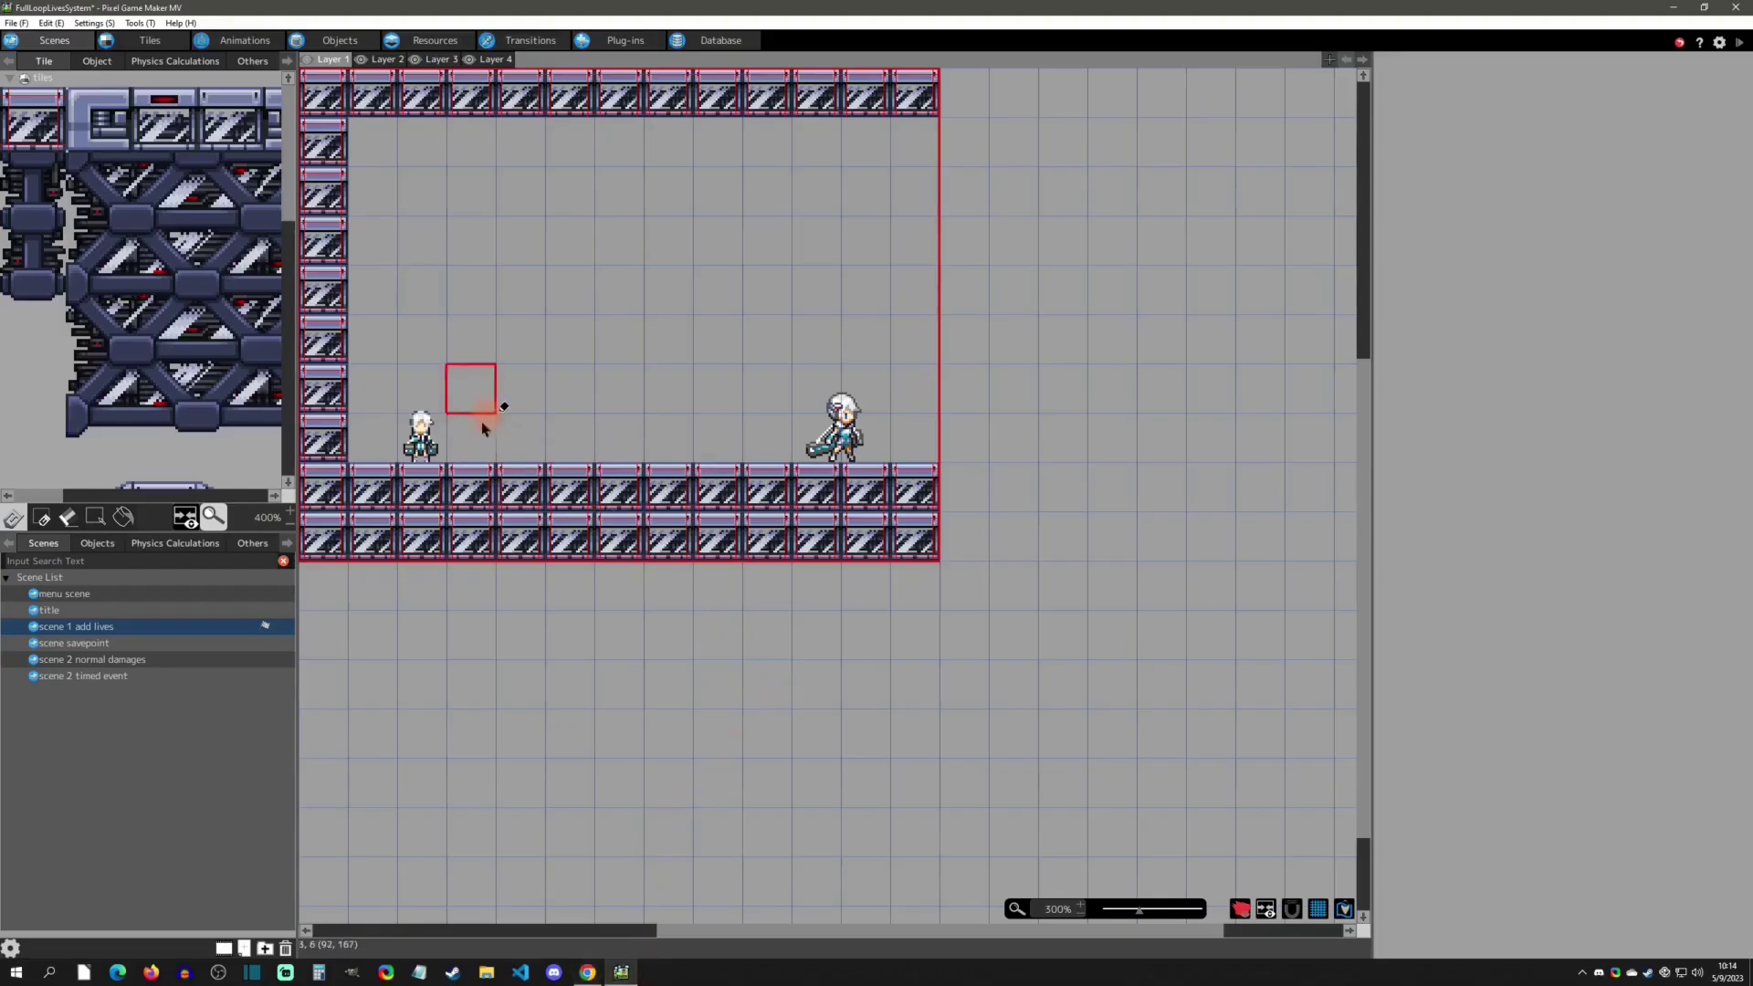
- Open the base object of the pickup_points instance placed in scene 1 for editing
click(102, 543)
click(86, 594)
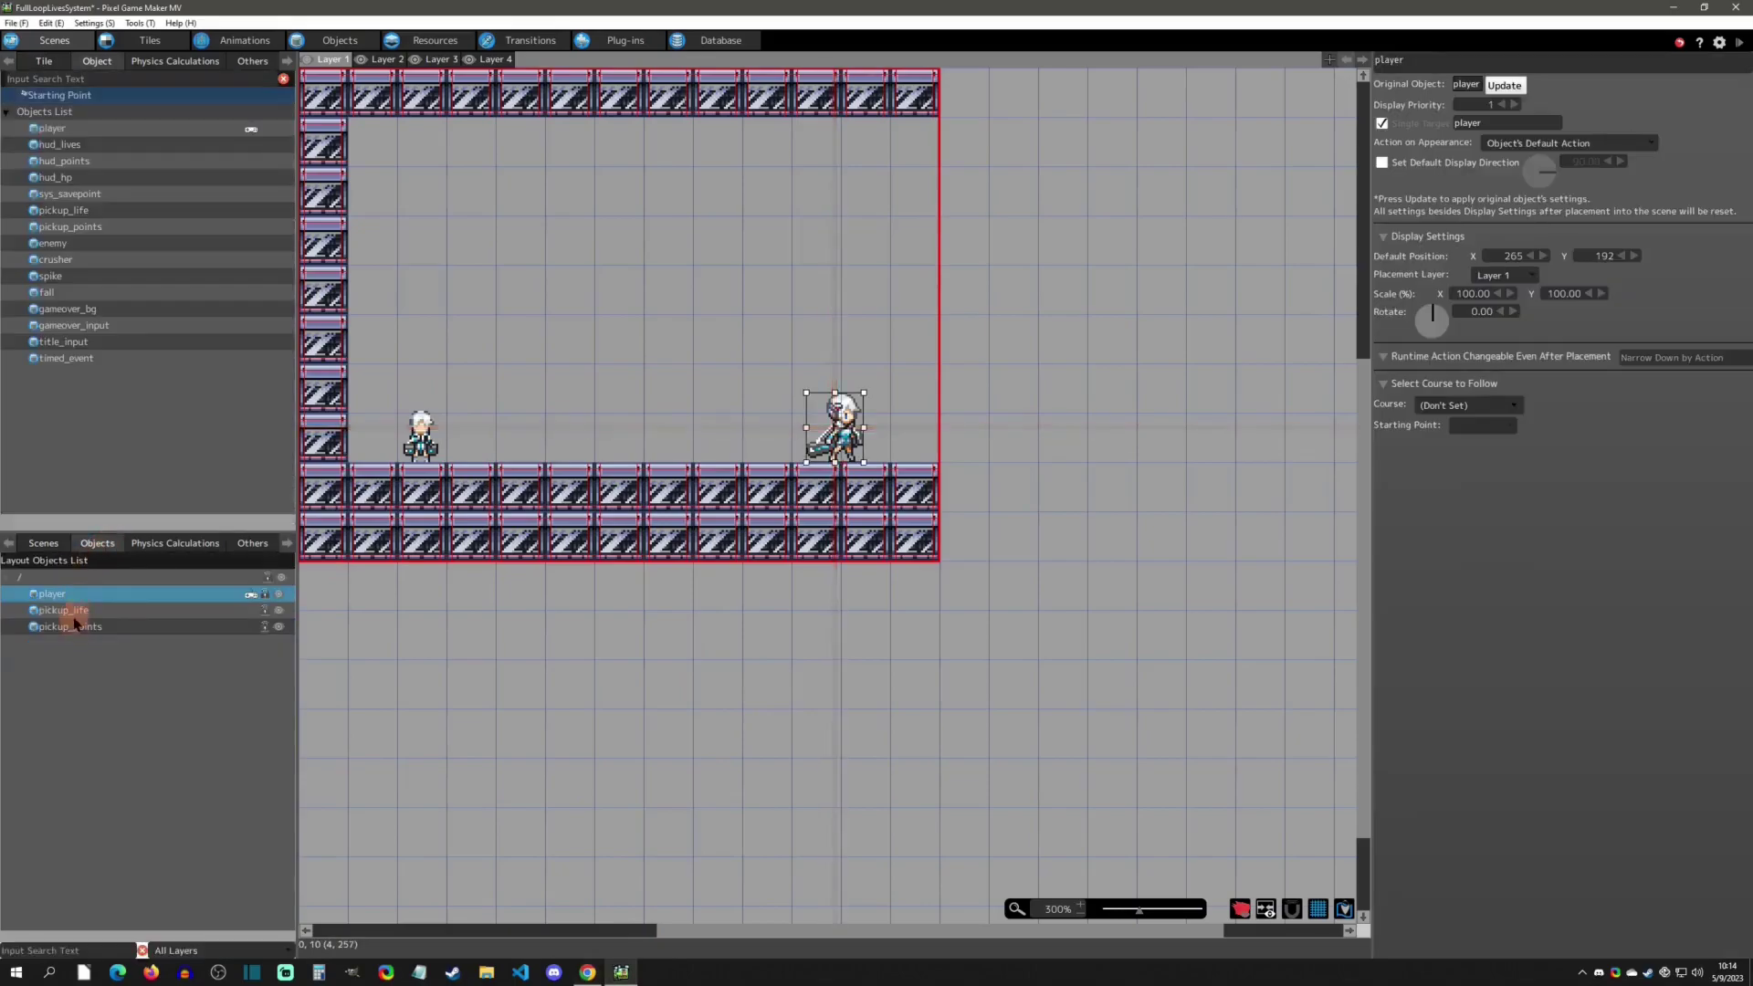
click(76, 628)
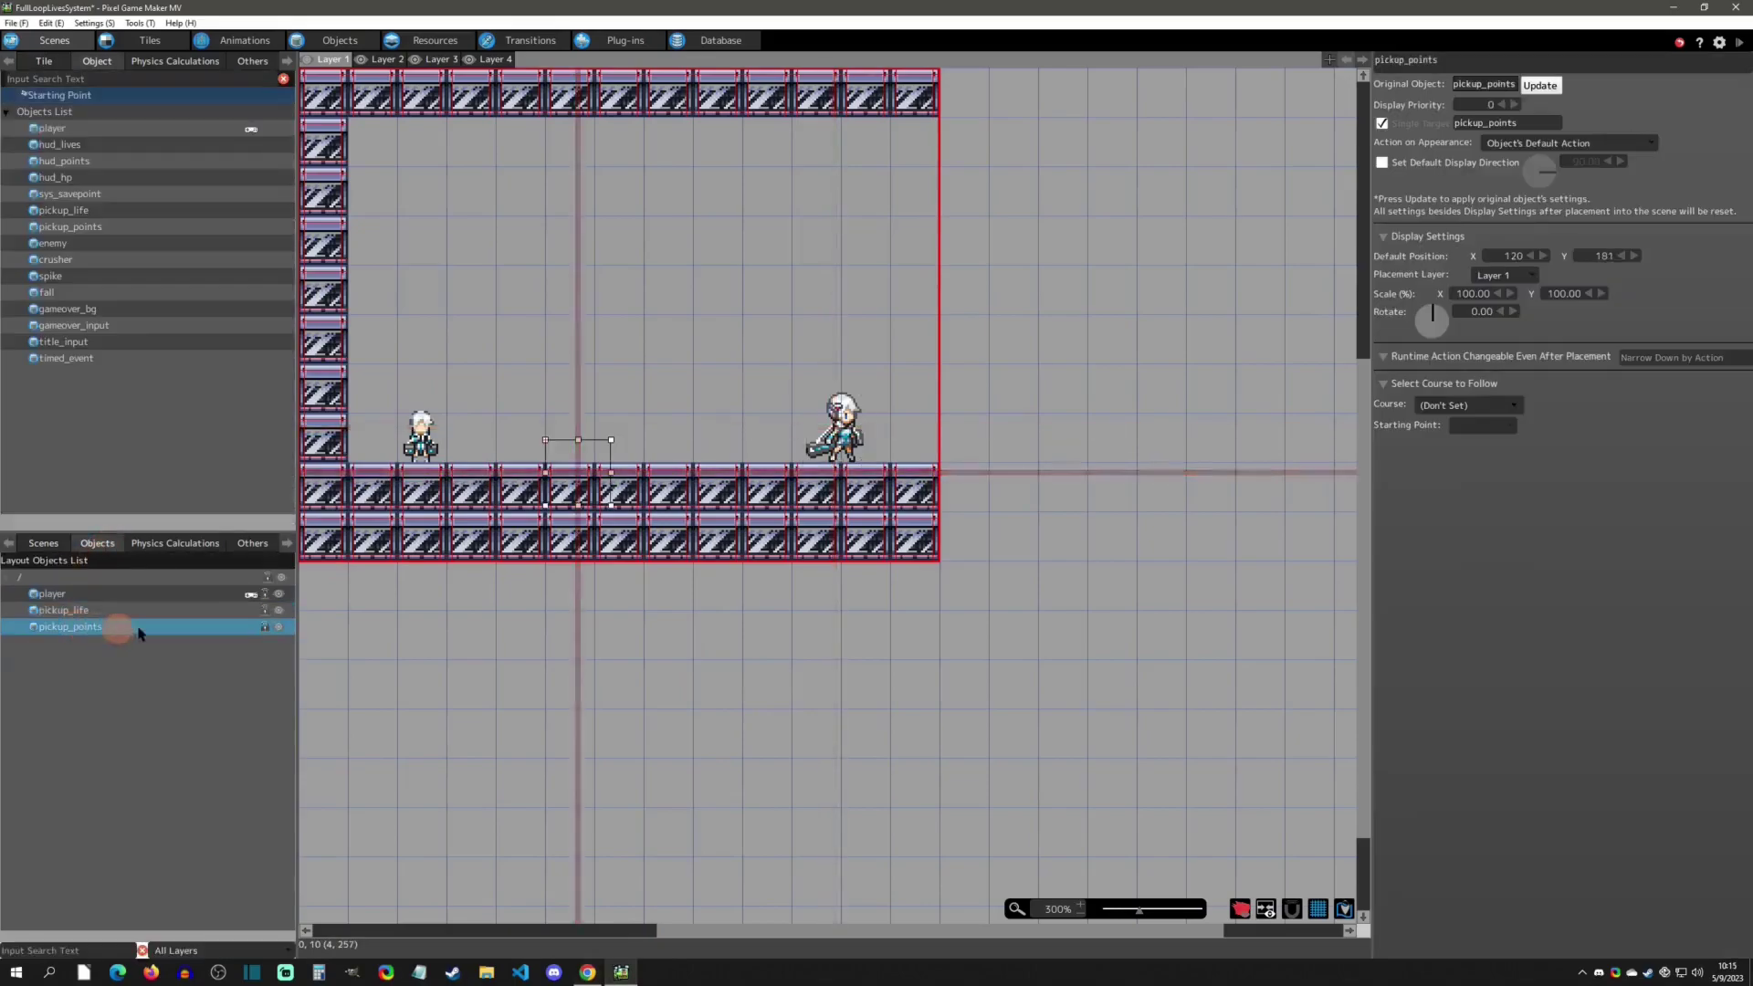
right_click(575, 469)
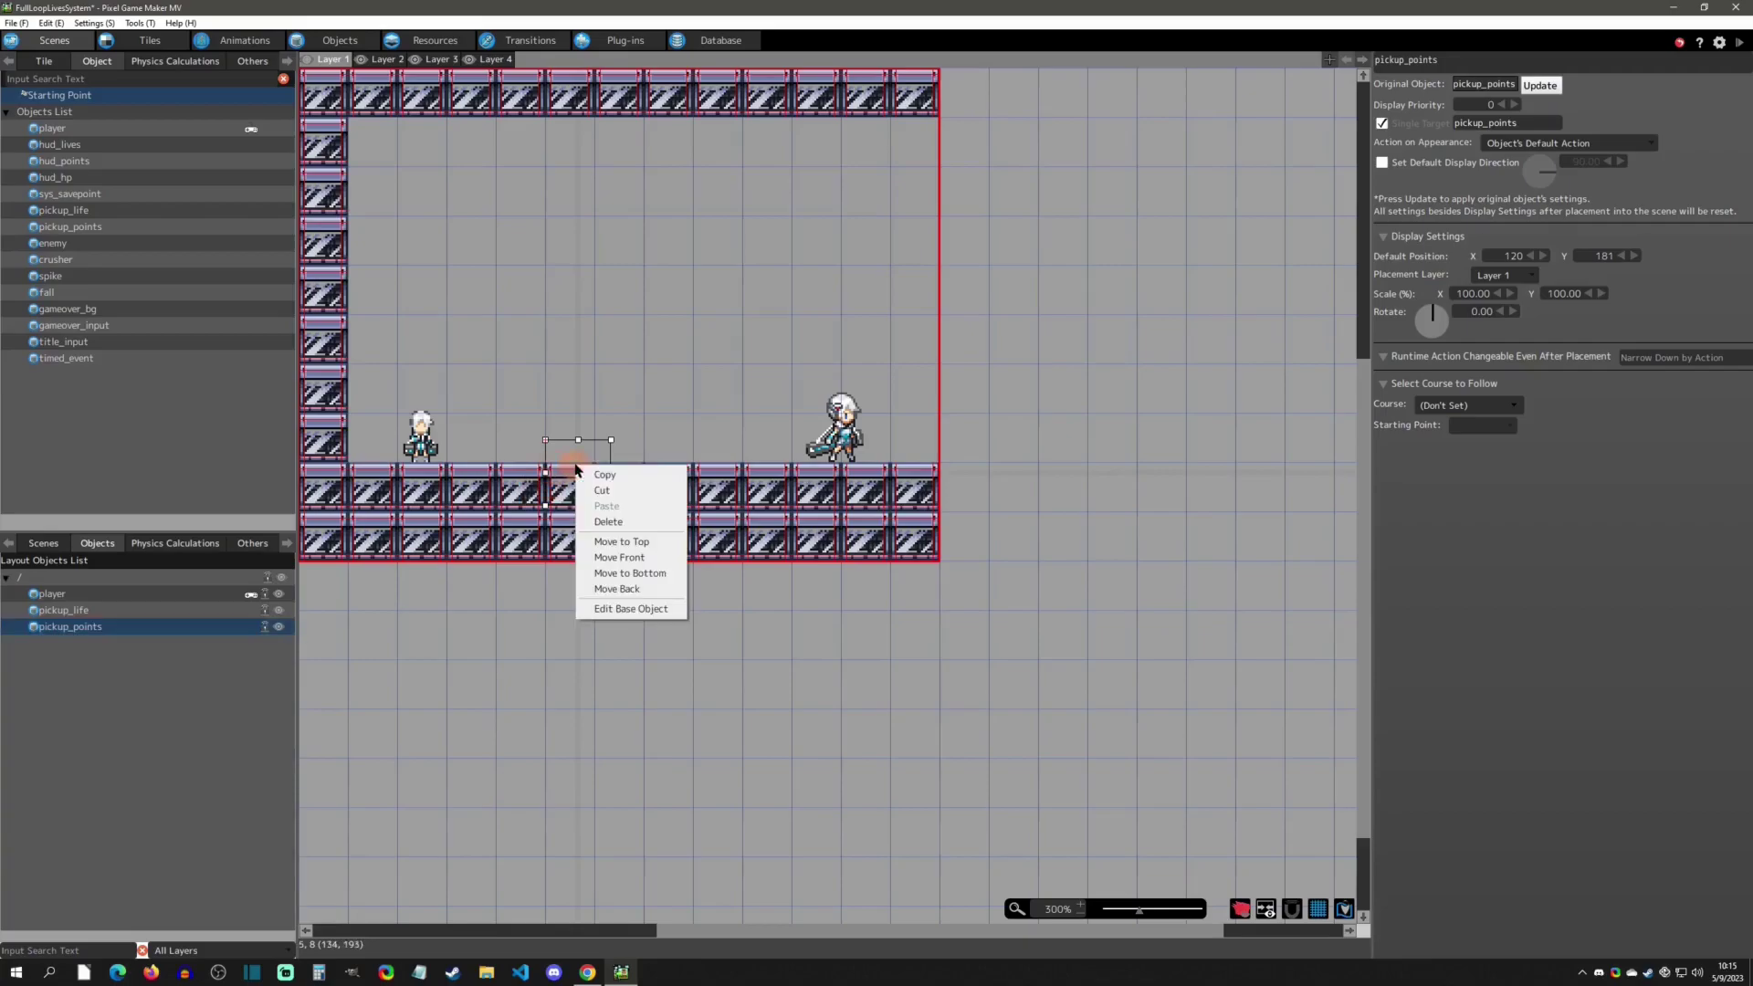
click(616, 613)
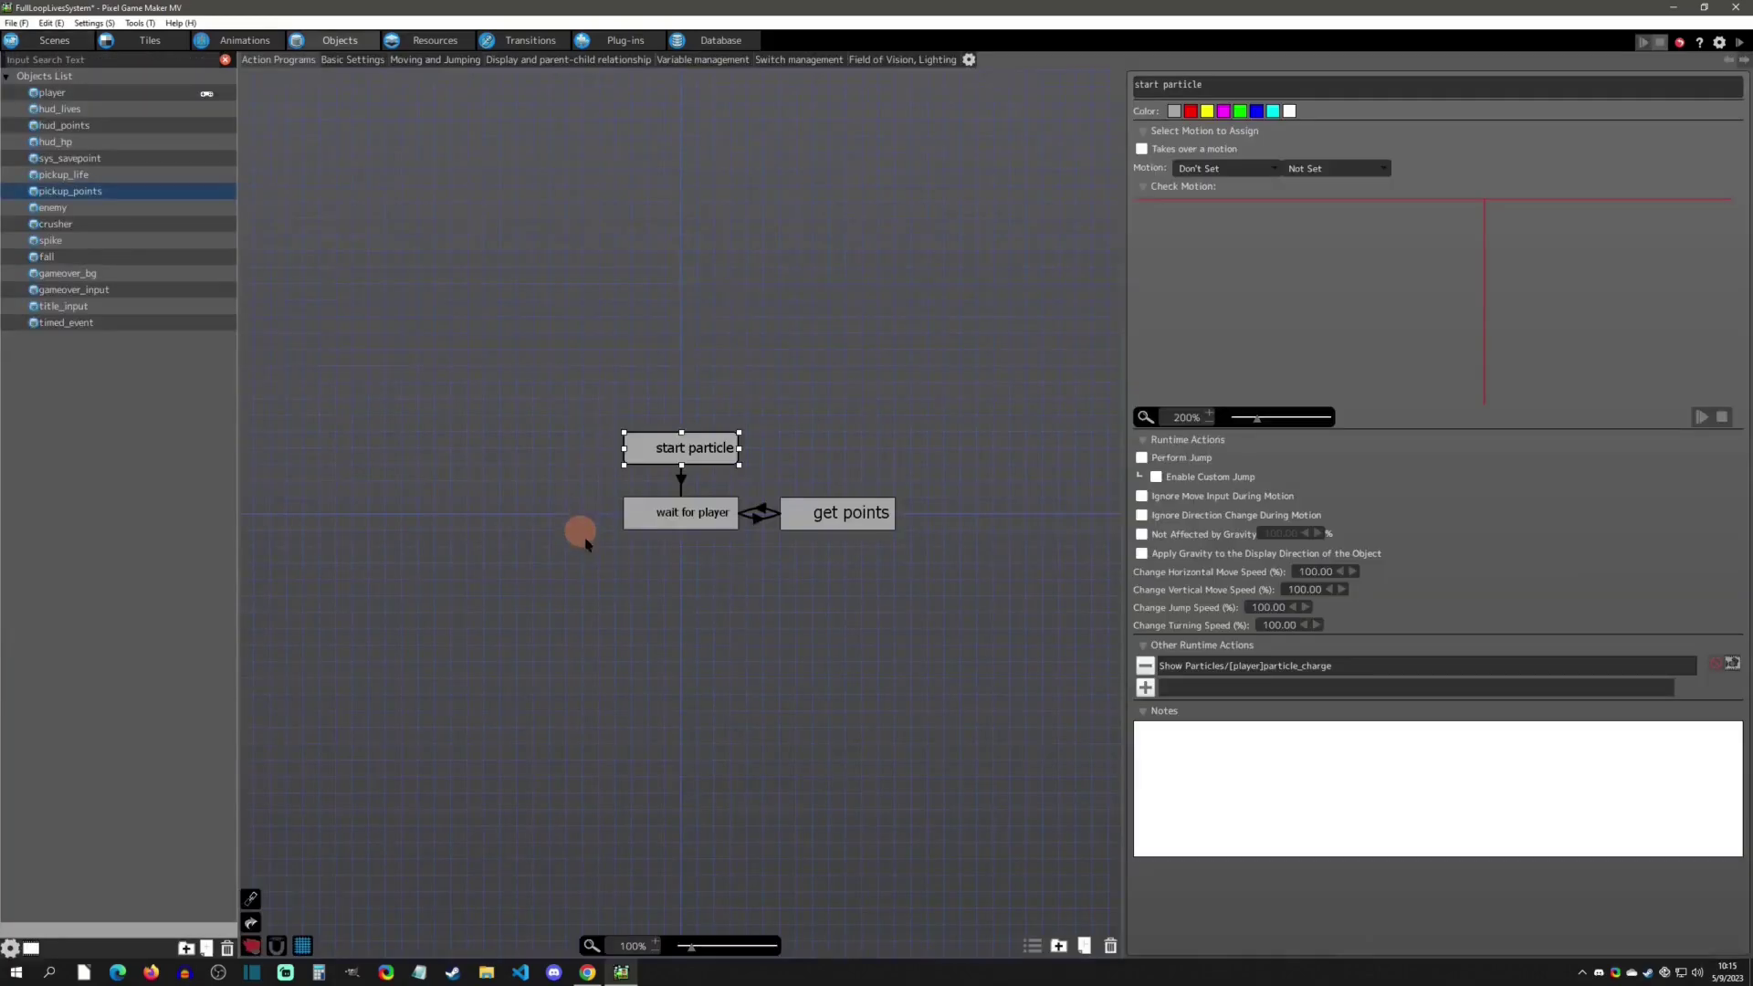
- Examine the wait for player and get points actions of pickup_points, including the time condition on the link returning to wait for player
click(697, 528)
click(758, 525)
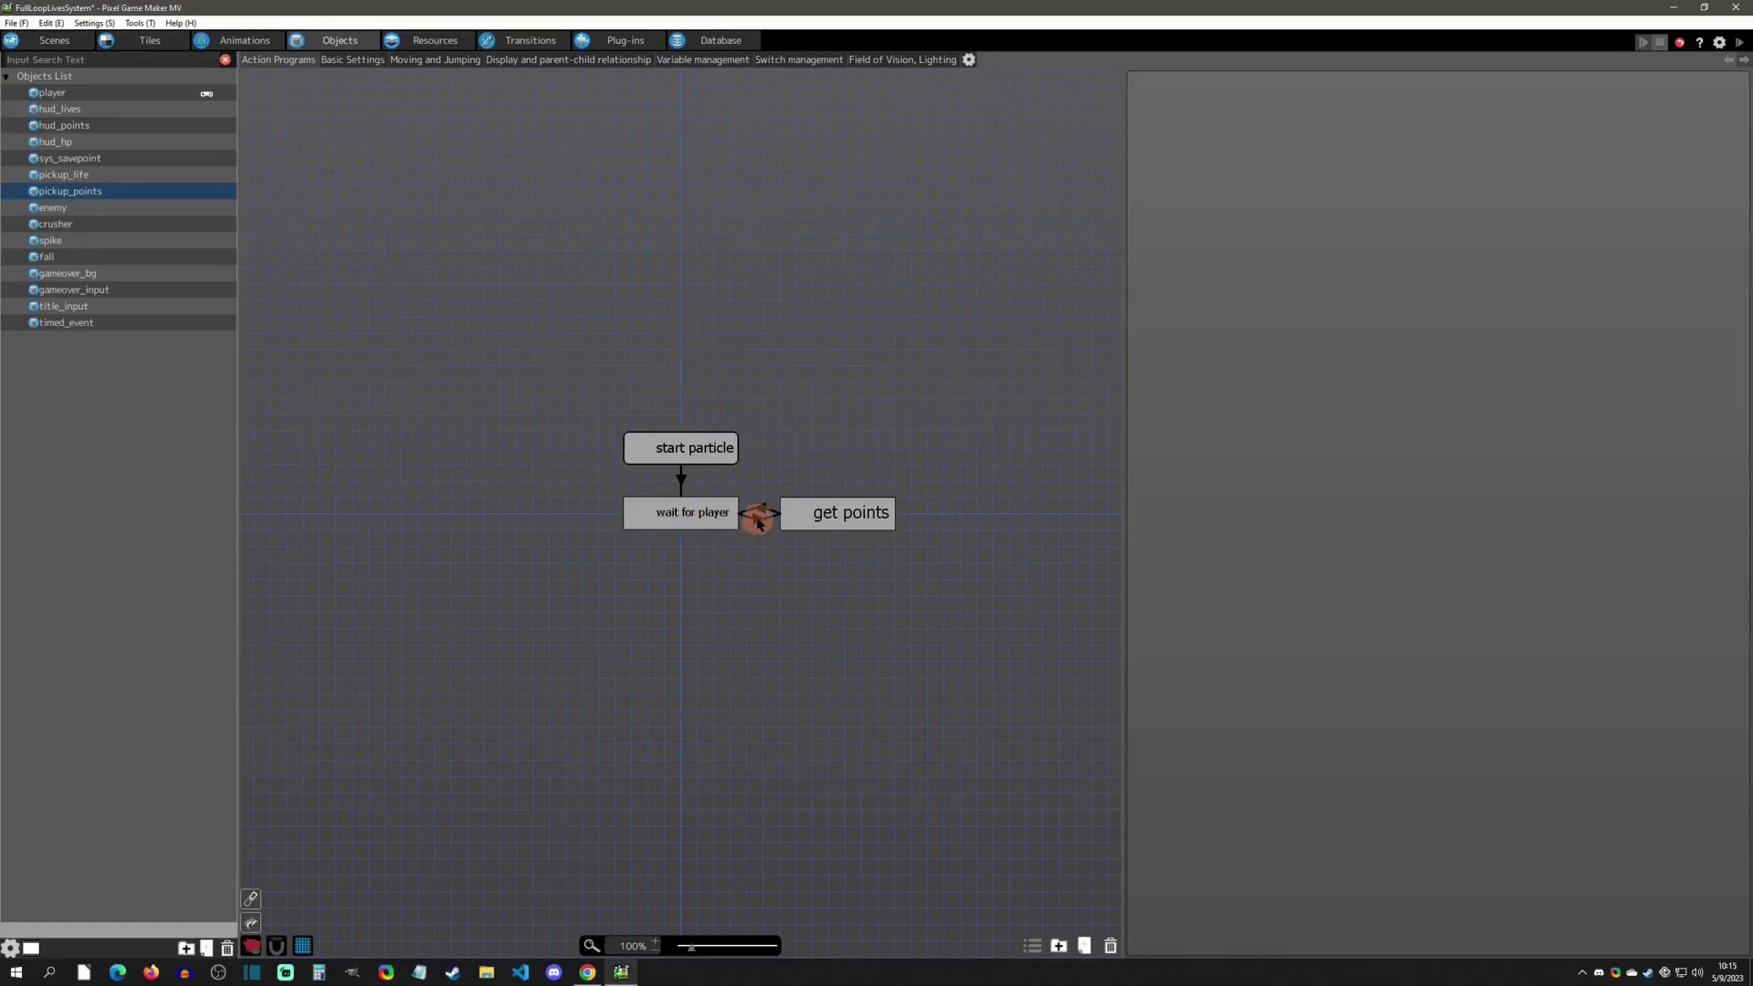
click(808, 513)
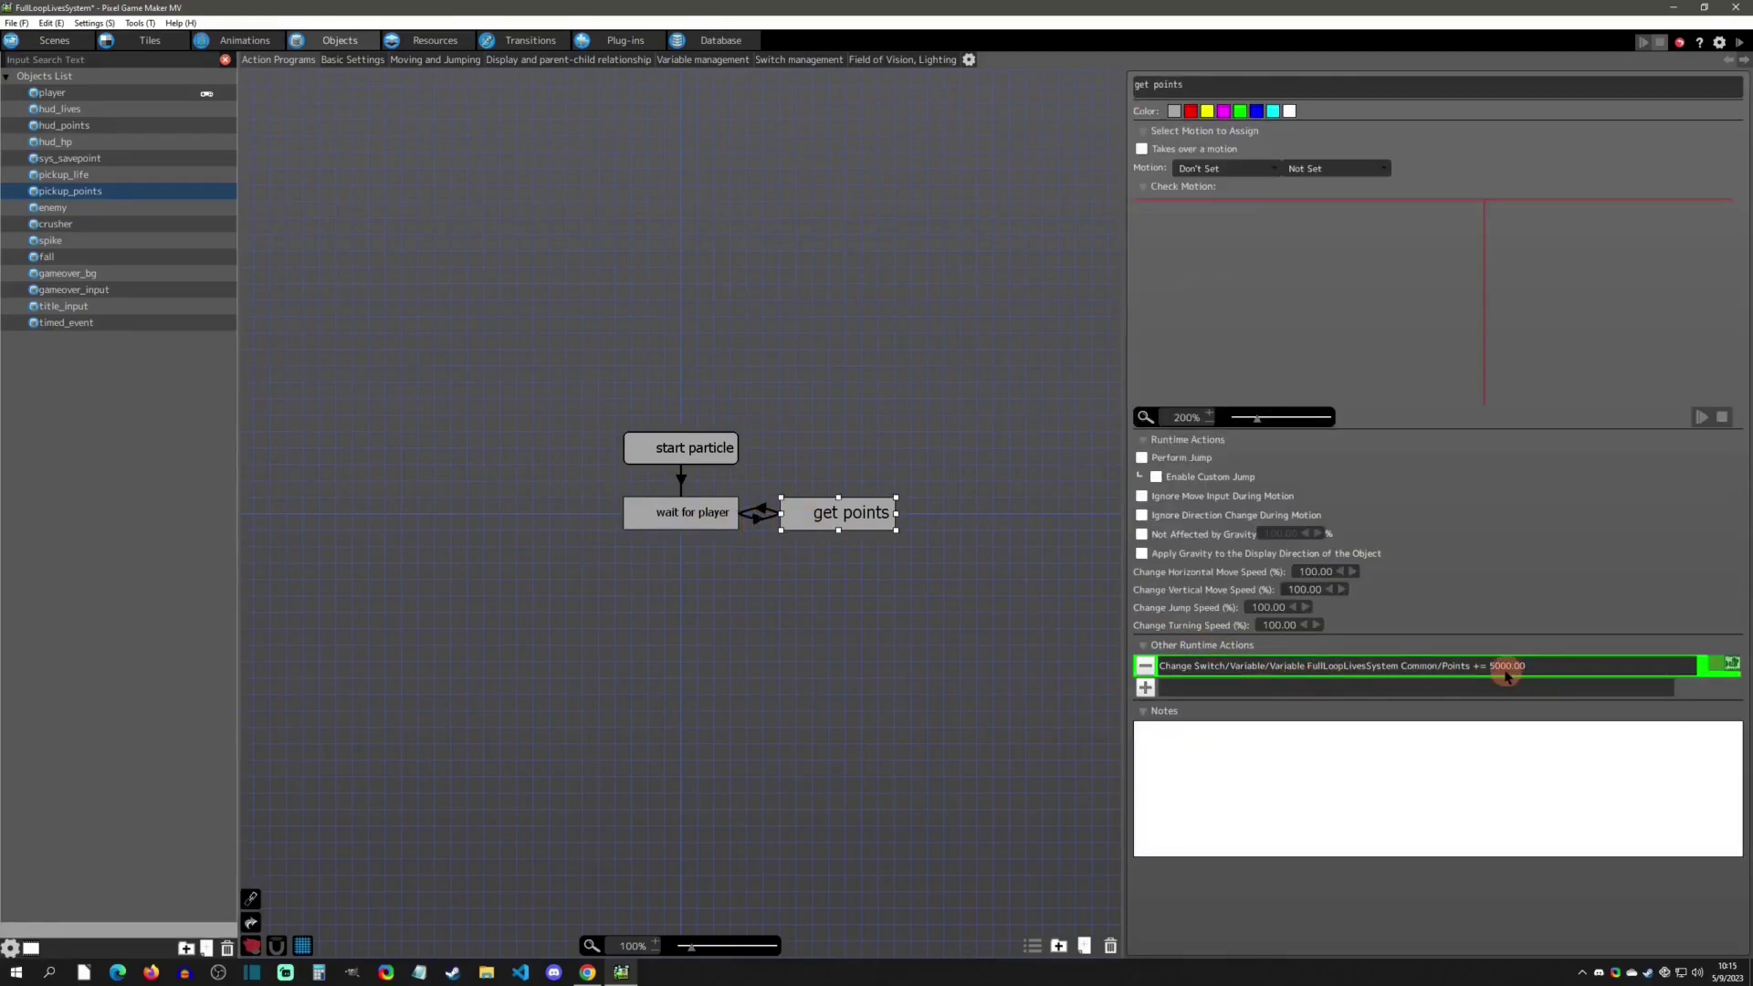
click(766, 513)
double_click(1291, 337)
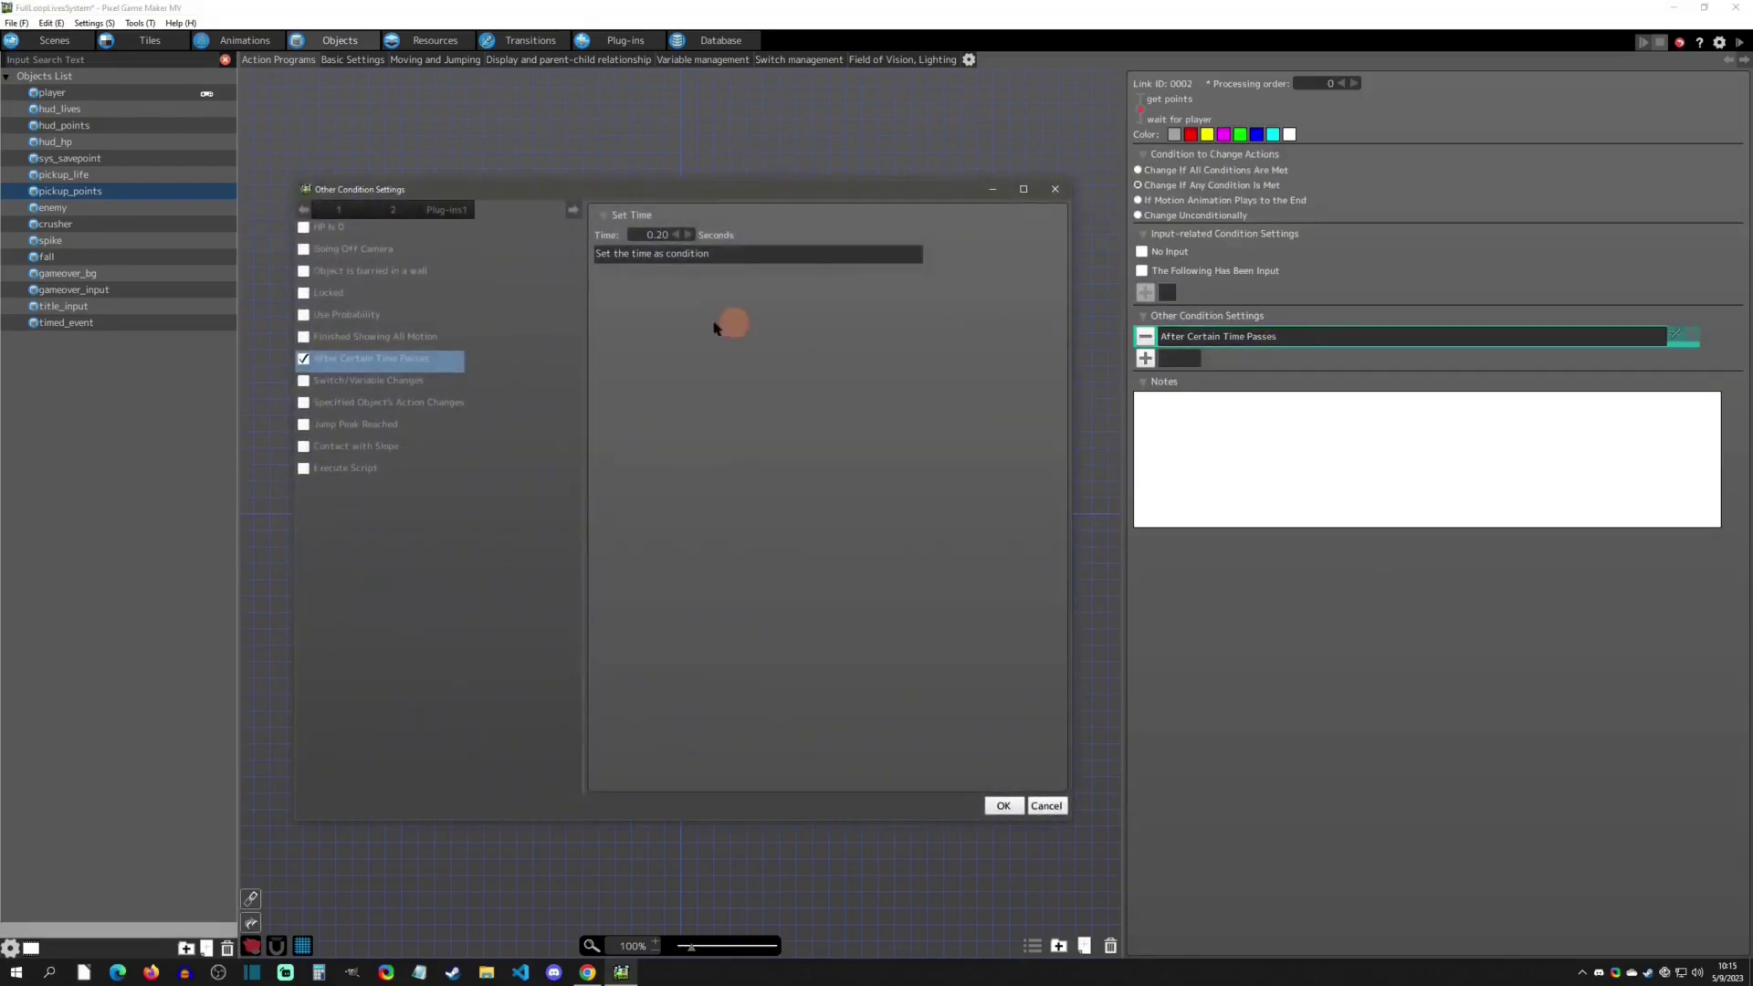
click(1055, 189)
click(721, 530)
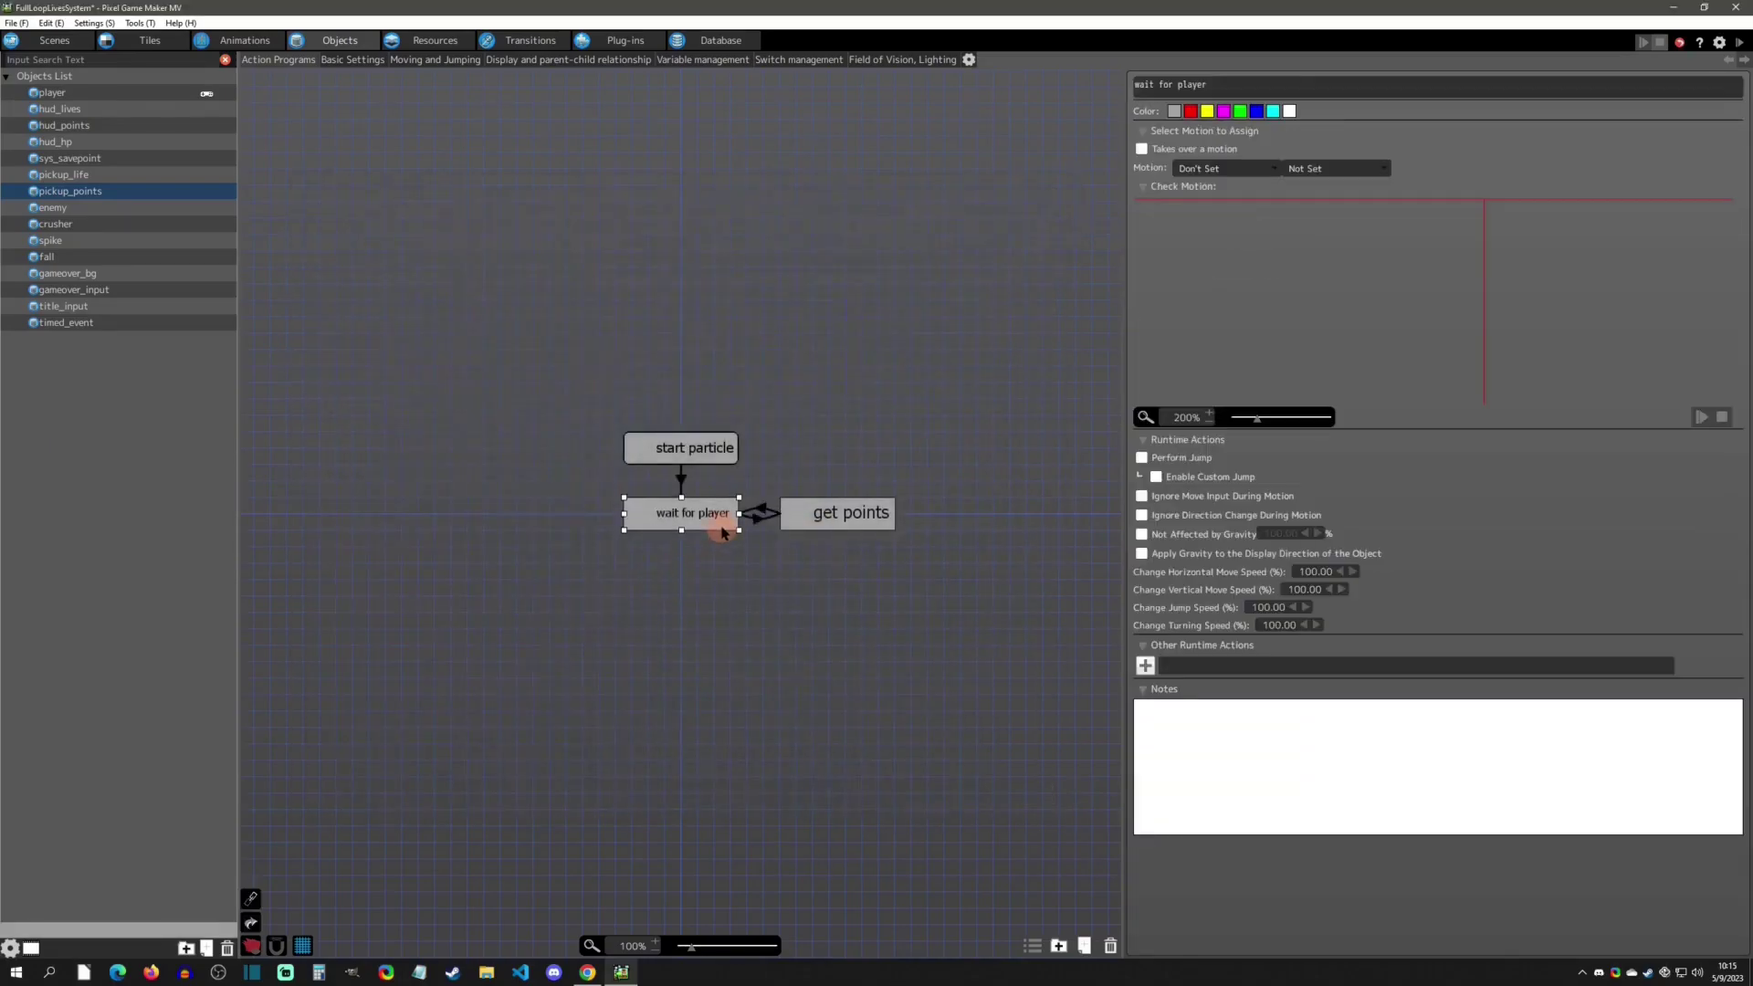
click(867, 529)
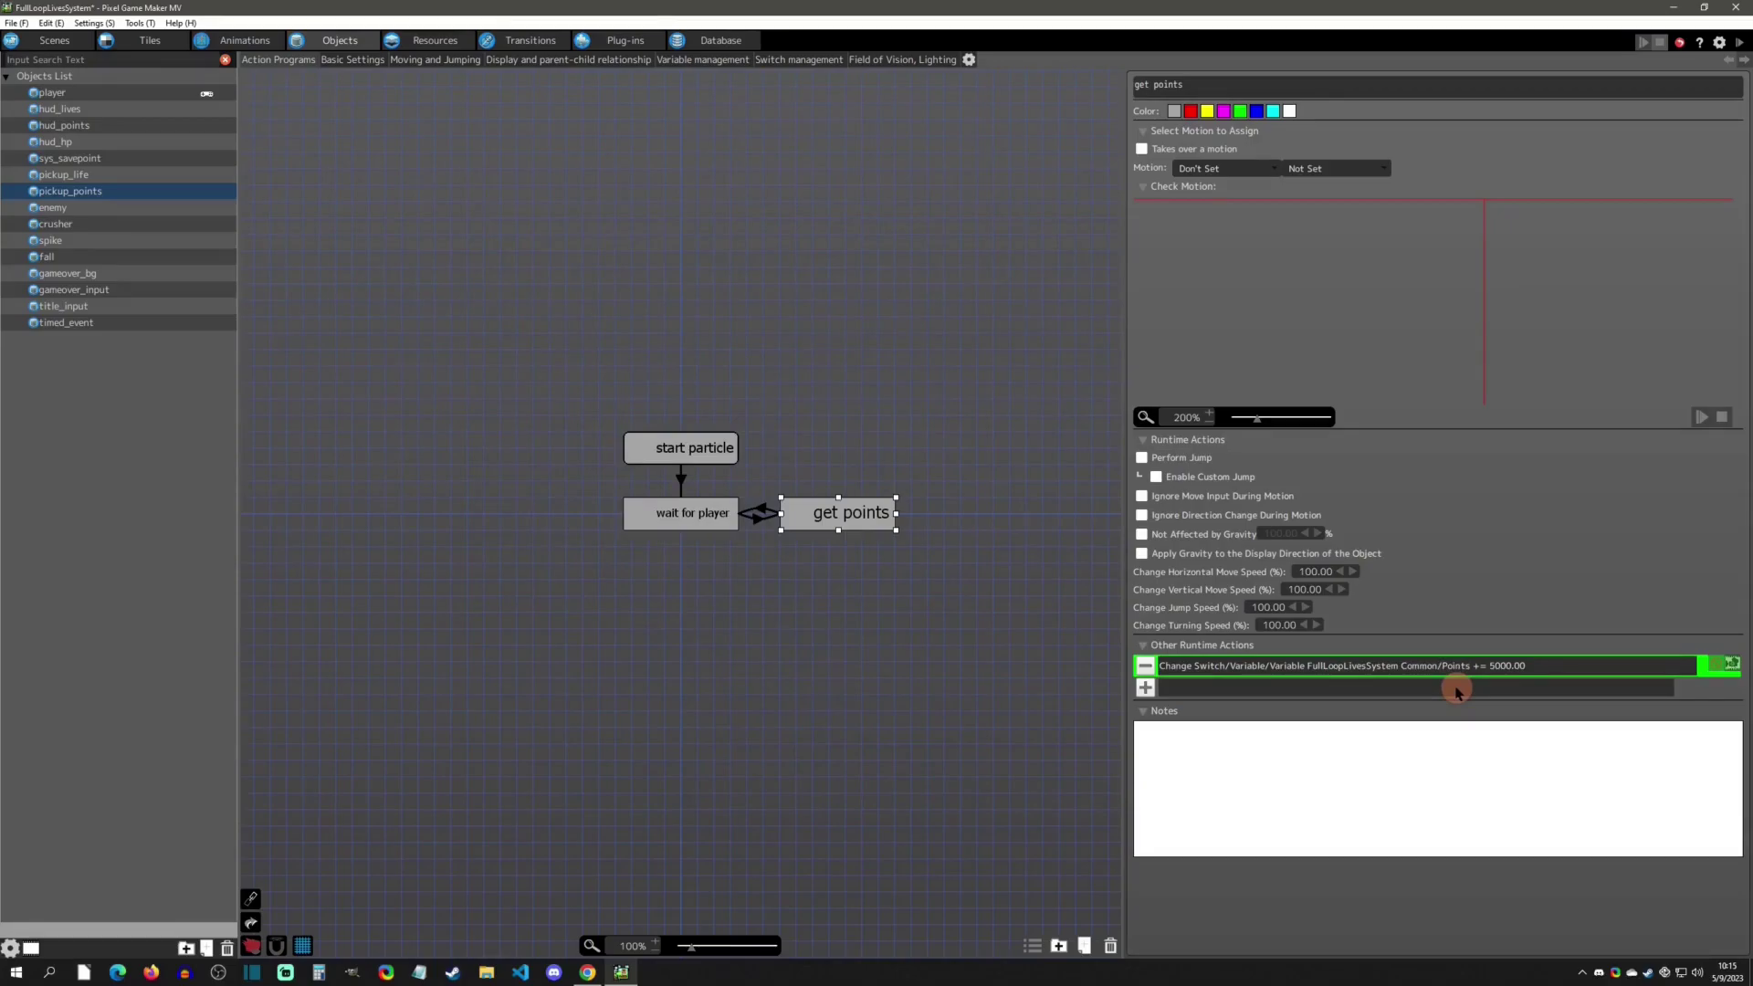
- Enable Maintain State at End of Scene in the basic settings of pickup_points
click(365, 61)
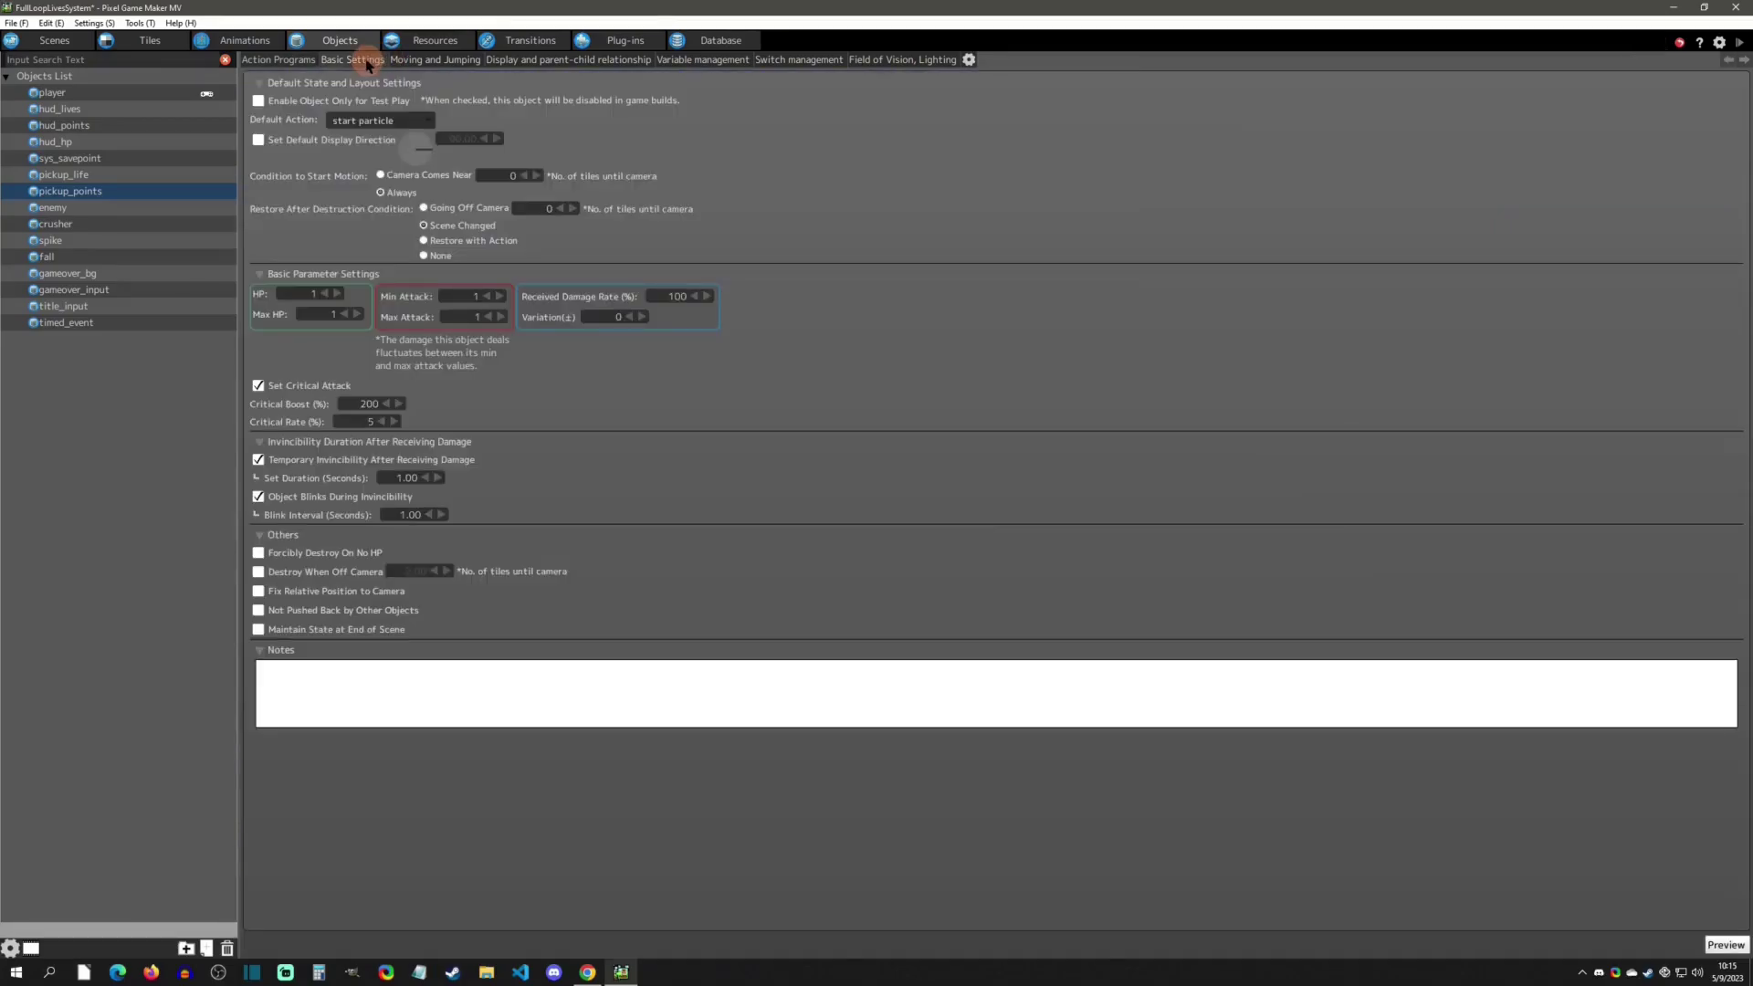
click(259, 629)
- Add a variable named collectedCounter to the pickup_points object
click(721, 59)
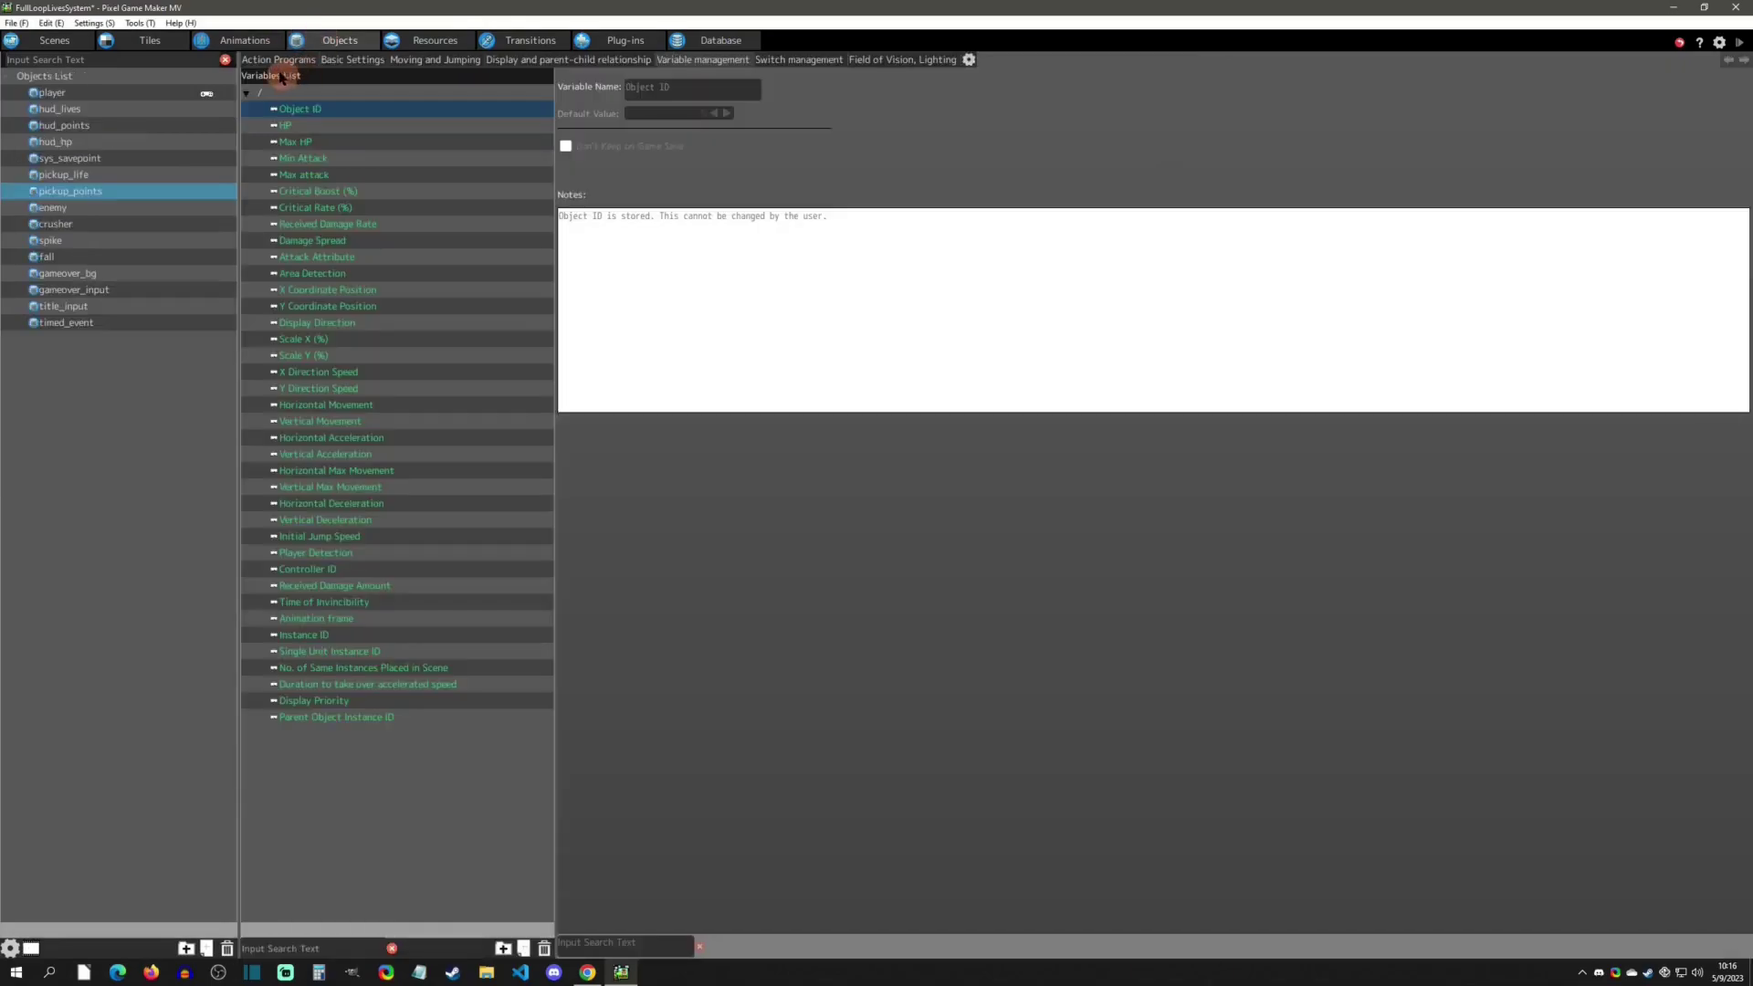
click(273, 60)
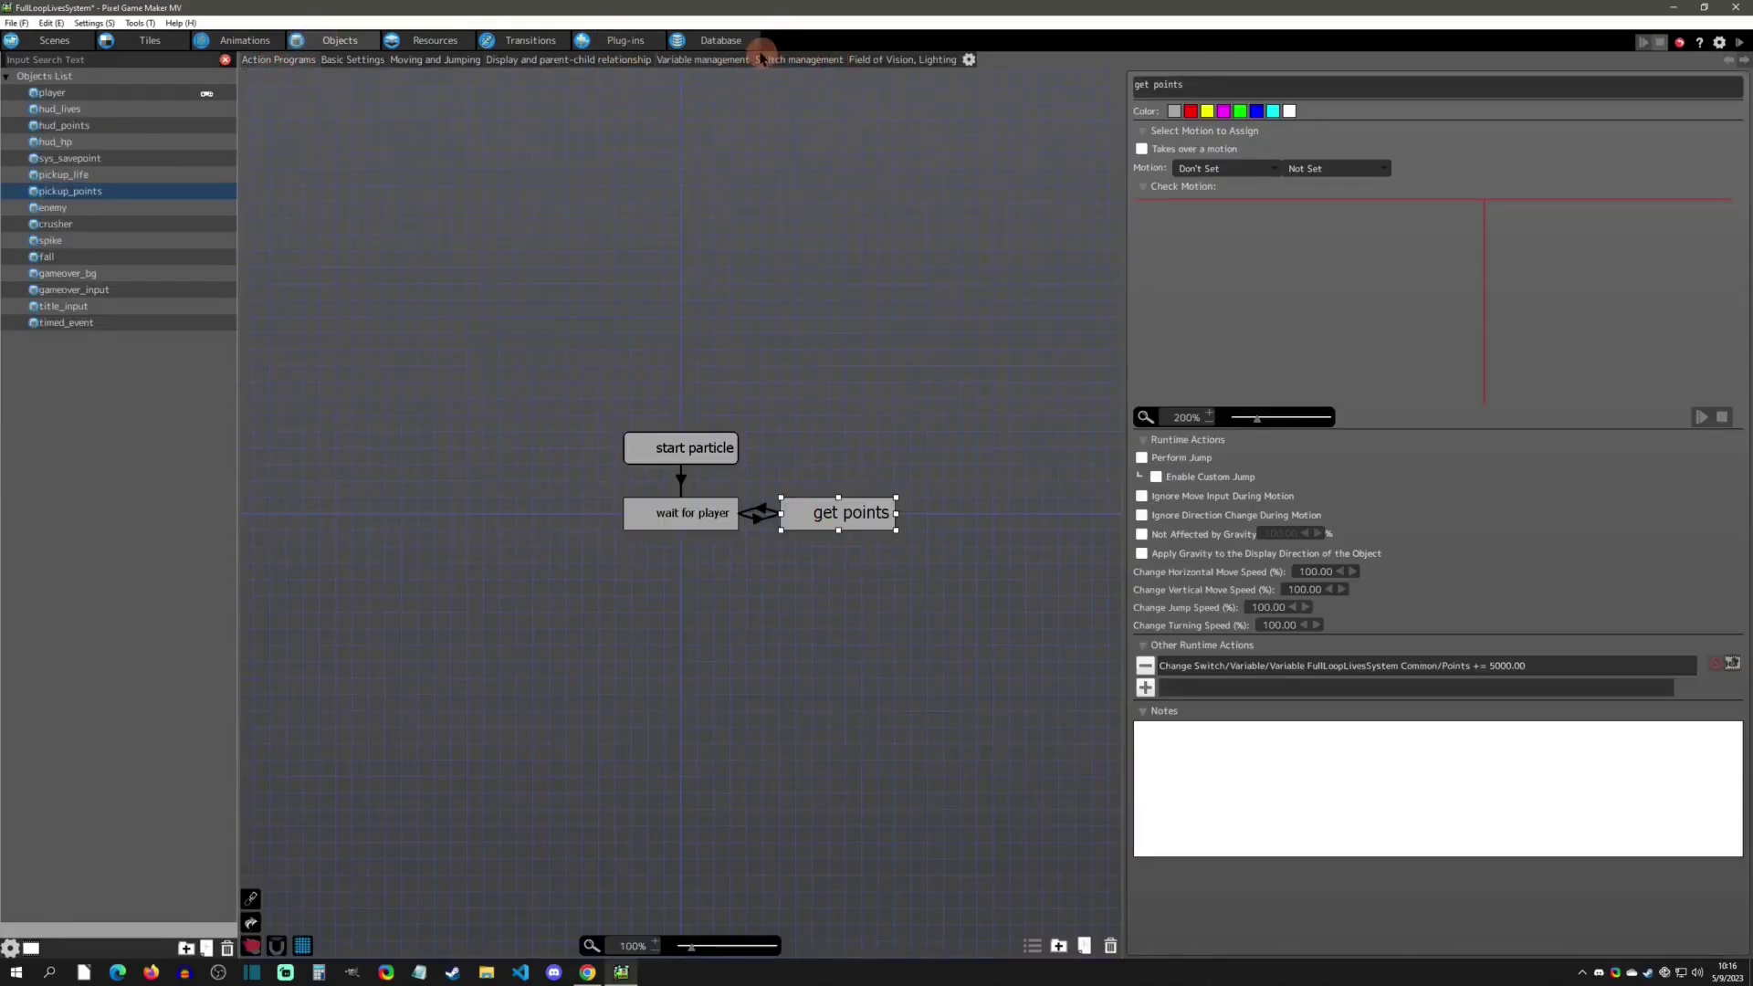
click(703, 59)
right_click(315, 114)
click(356, 141)
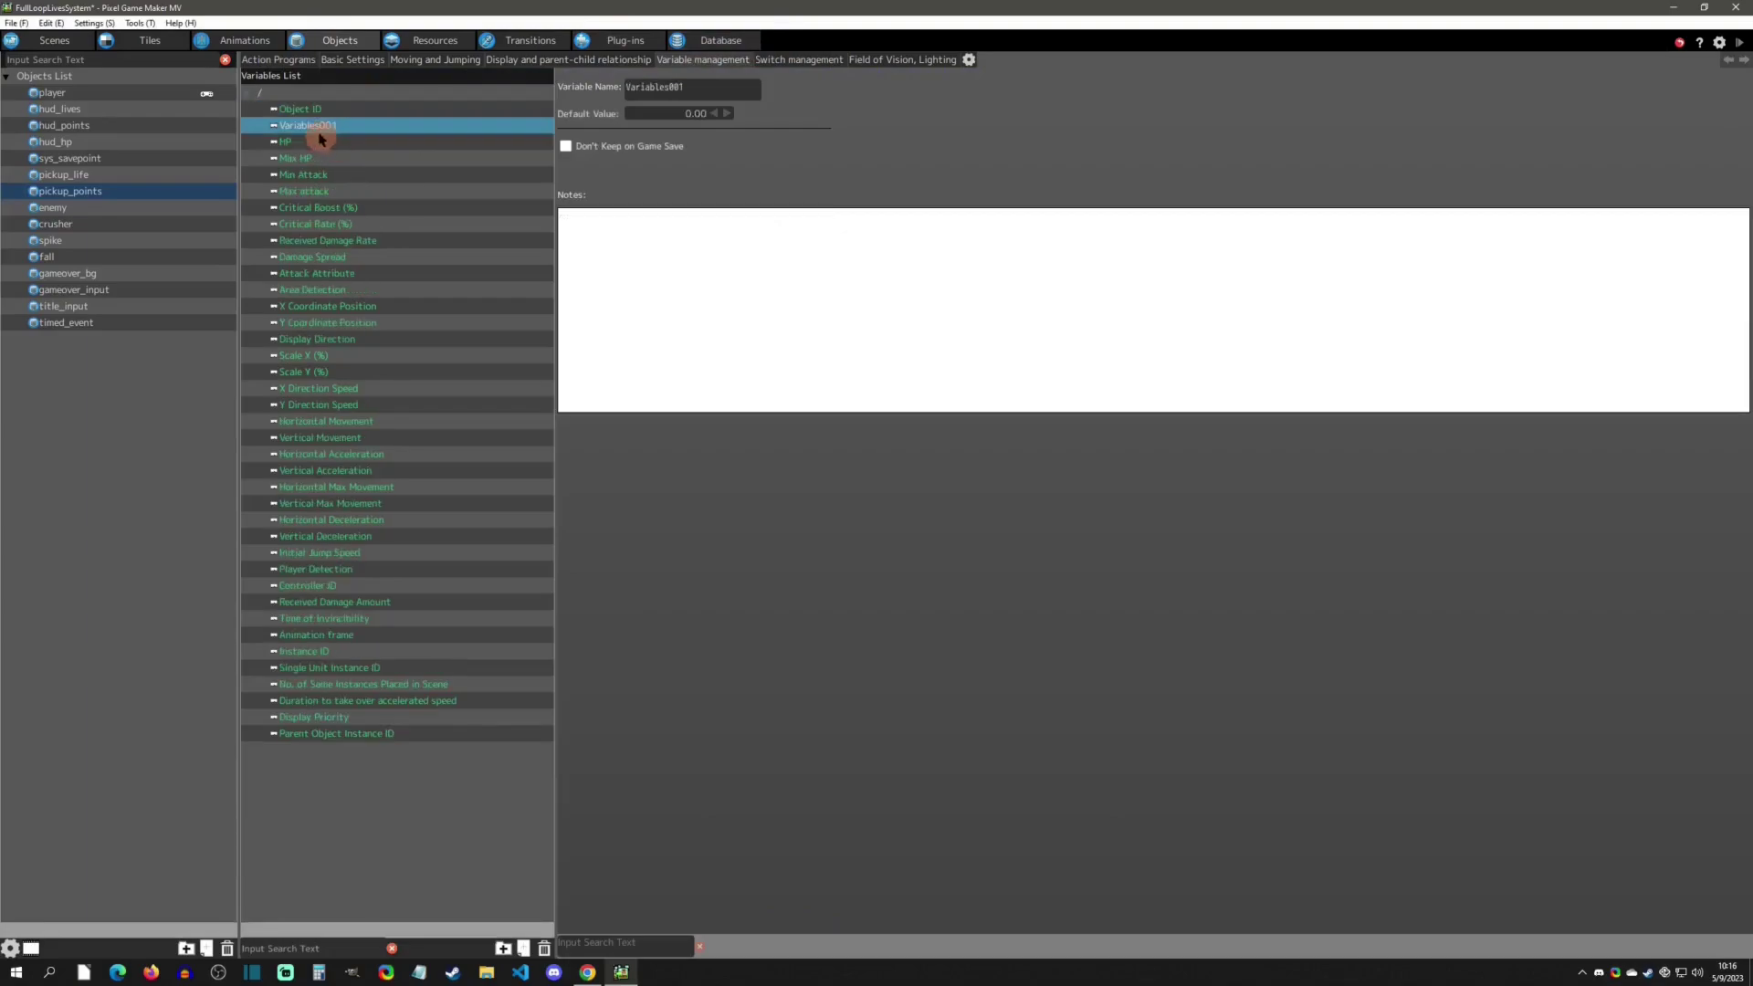
double_click(740, 86)
text(collectedCounter)
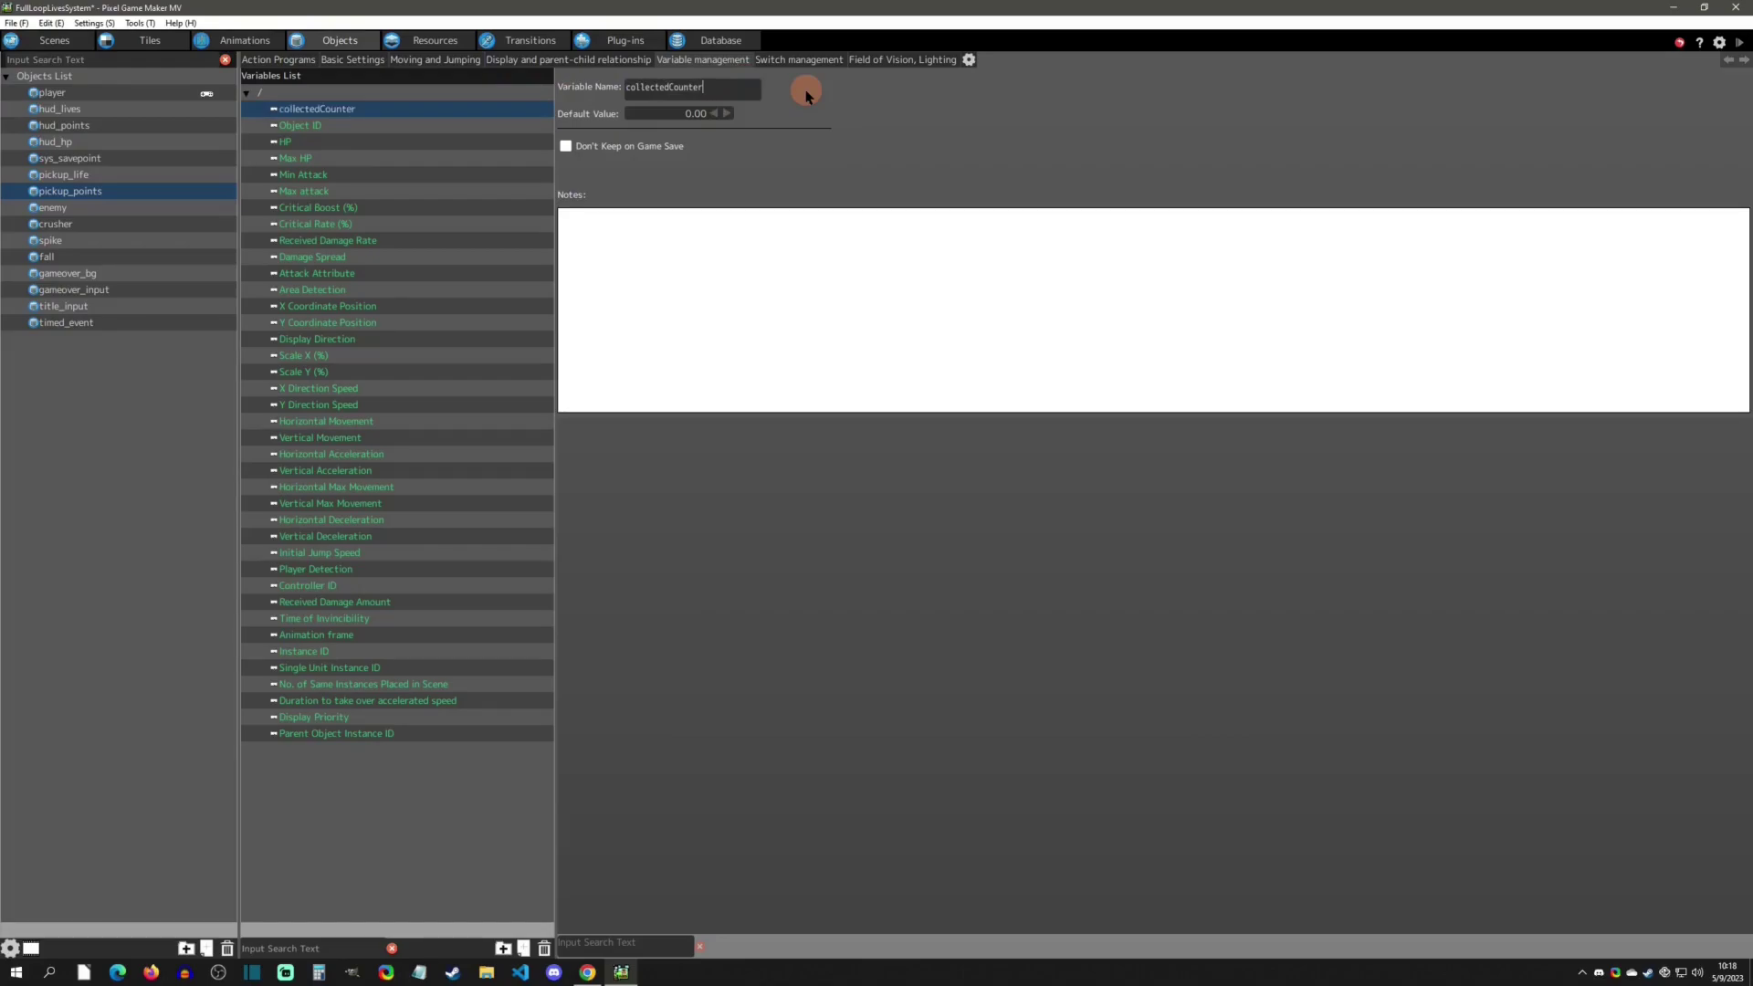
- Add a Change Switch/Variable runtime action to the get points action and set it to change a variable
click(276, 60)
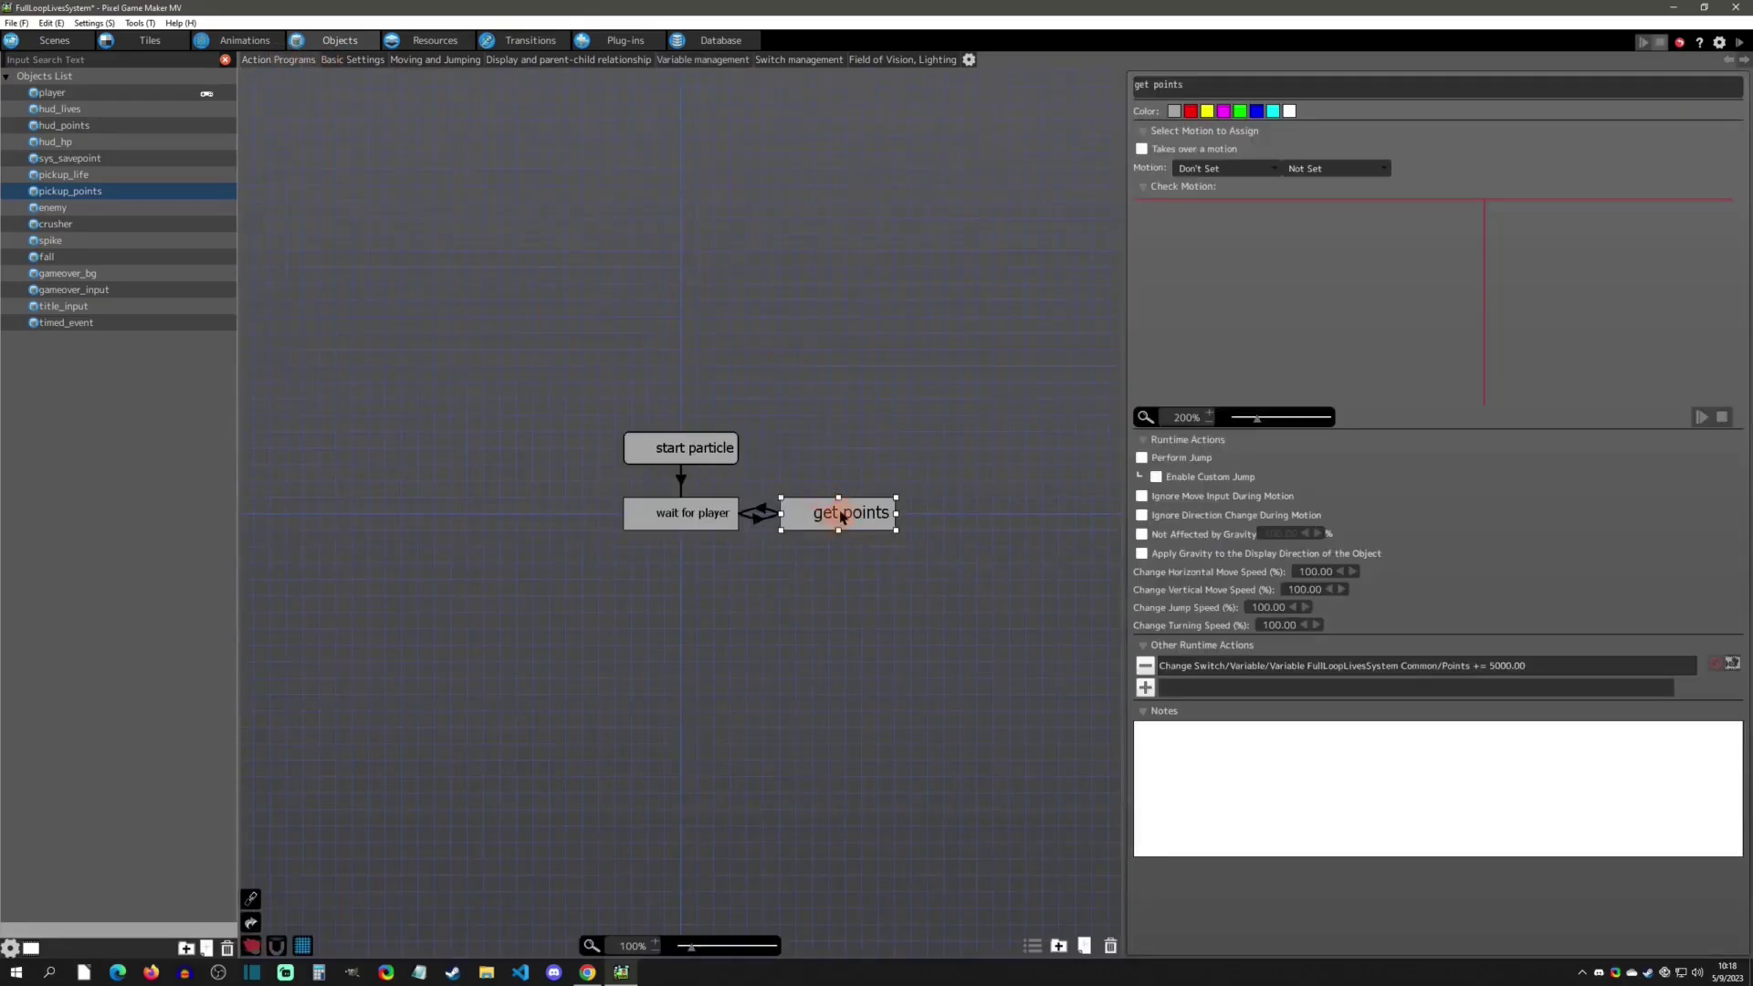
click(1145, 687)
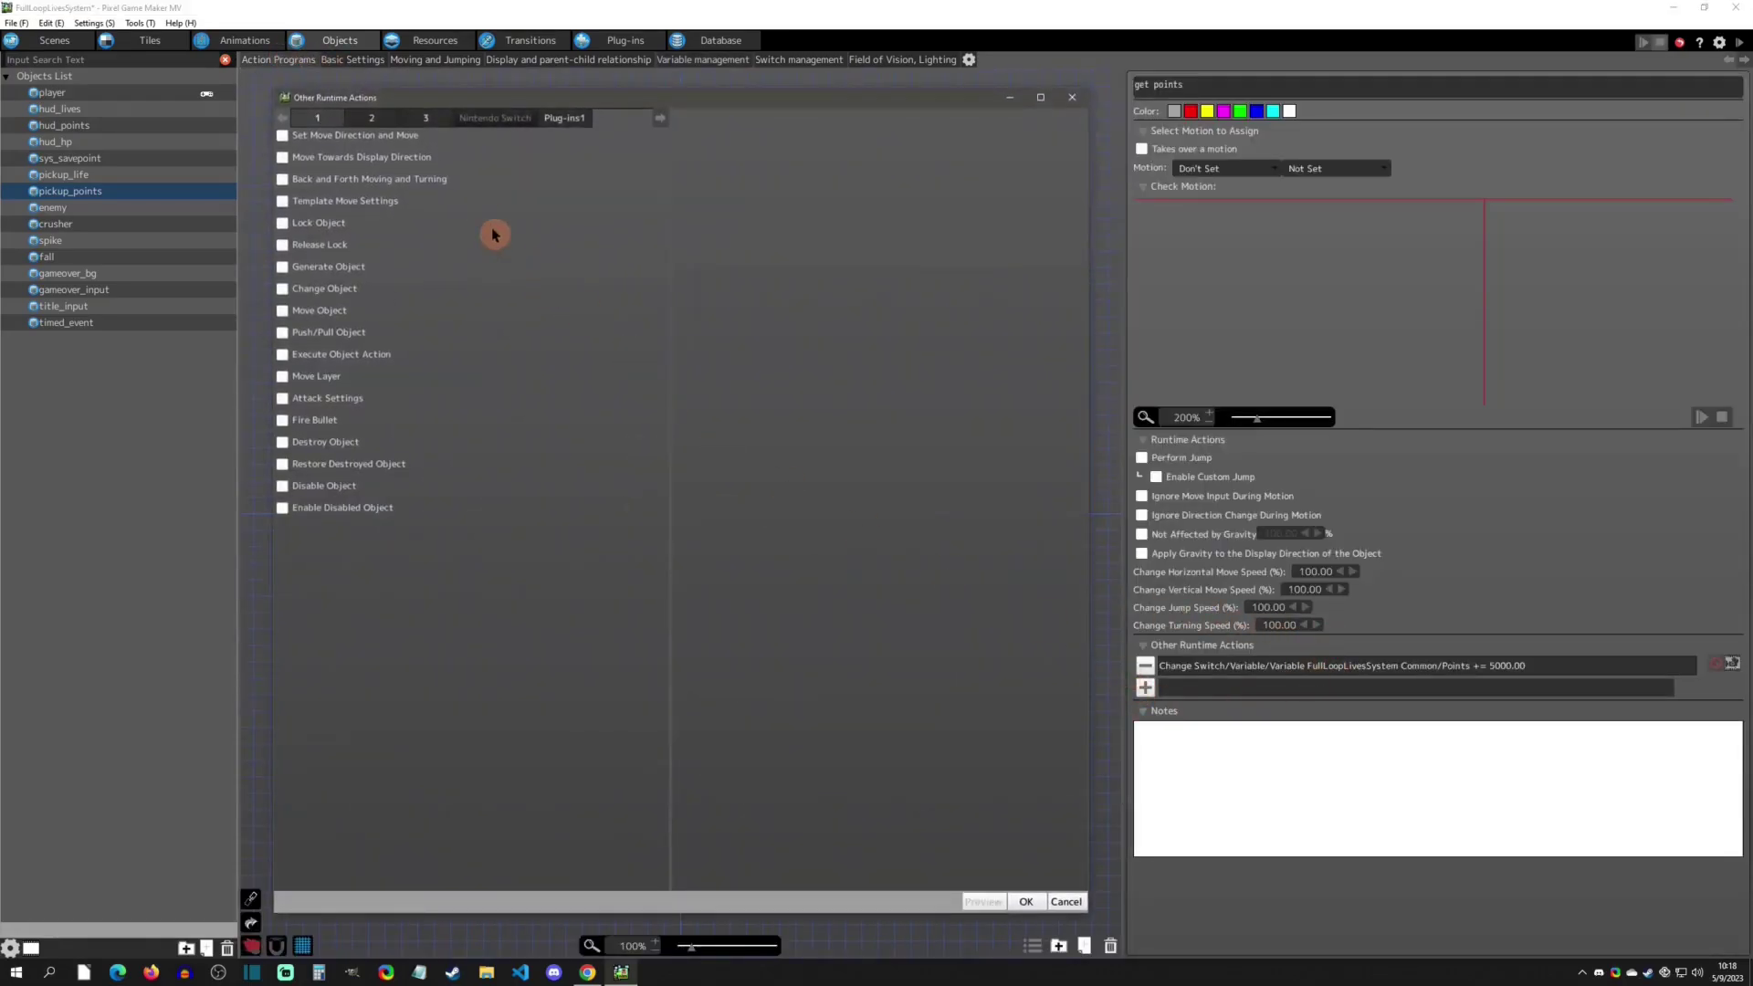
click(370, 118)
click(304, 135)
click(708, 200)
- Make the runtime action add 1 to the collectedCounter variable of Object Self, and confirm it
click(721, 222)
click(723, 259)
click(739, 243)
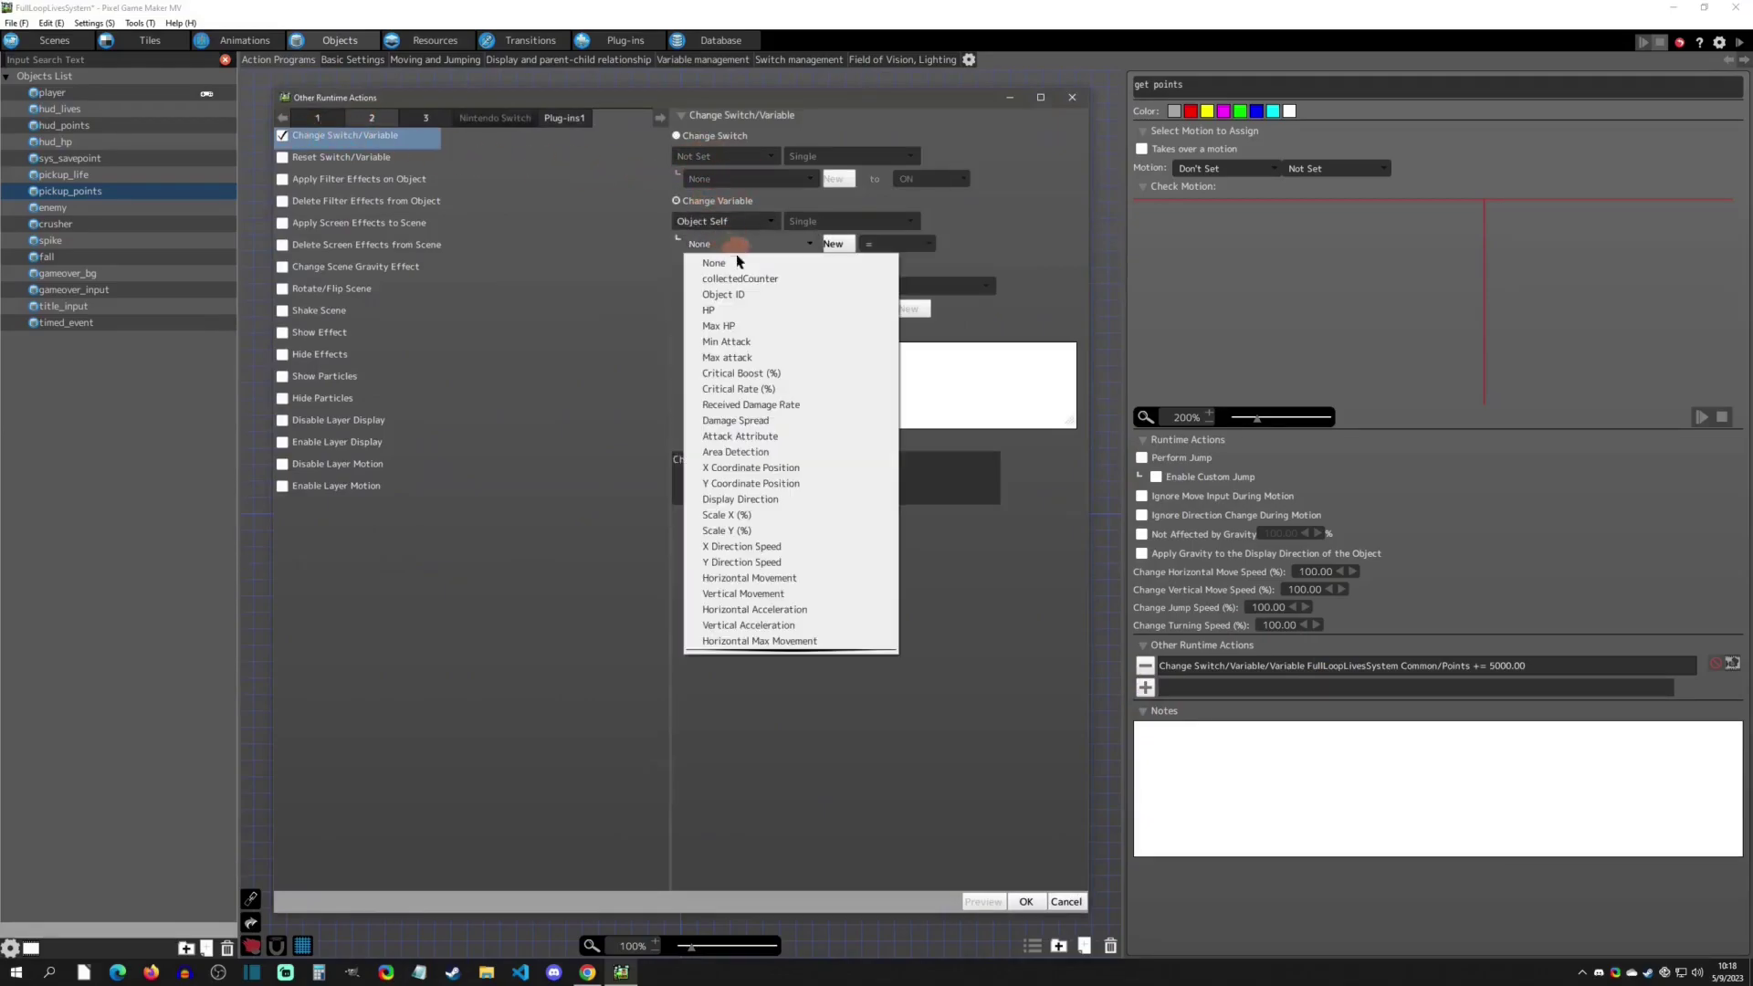
click(735, 281)
click(909, 243)
click(895, 277)
click(819, 265)
text(1)
click(910, 265)
click(1027, 901)
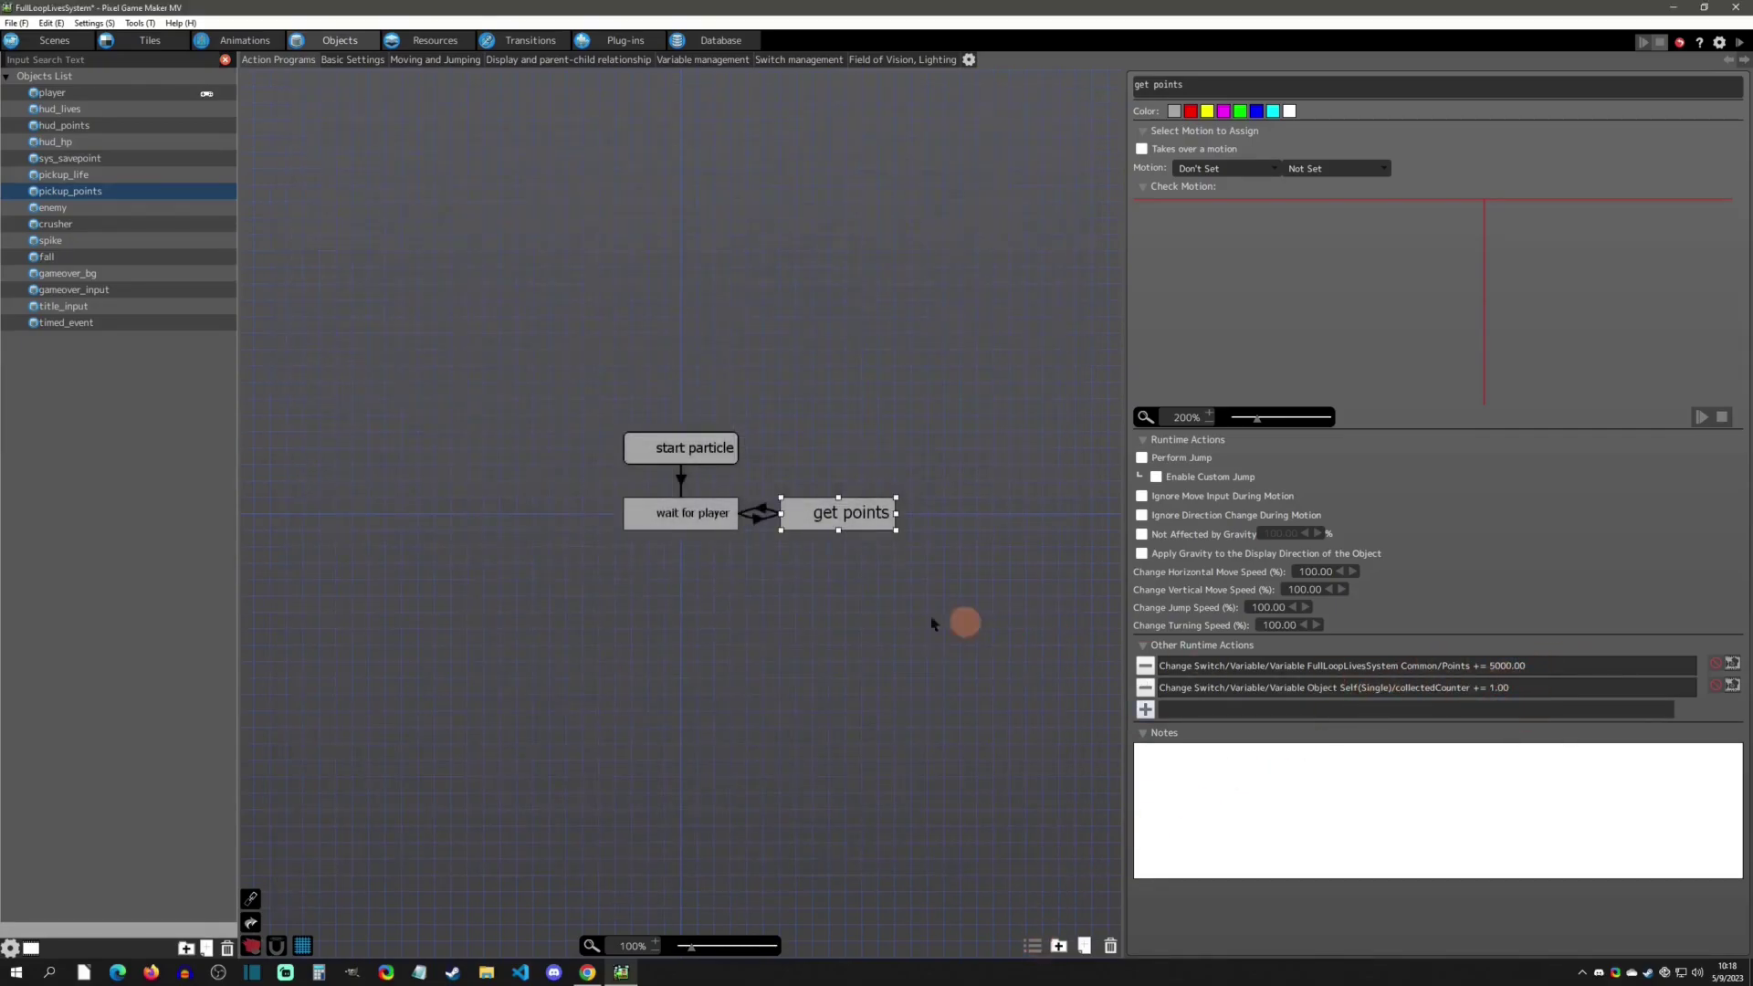
- Create a new action below get points and name it "done, remain"
right_click(793, 586)
click(827, 598)
drag(827, 600, 821, 582)
click(1207, 95)
double_click(1207, 95)
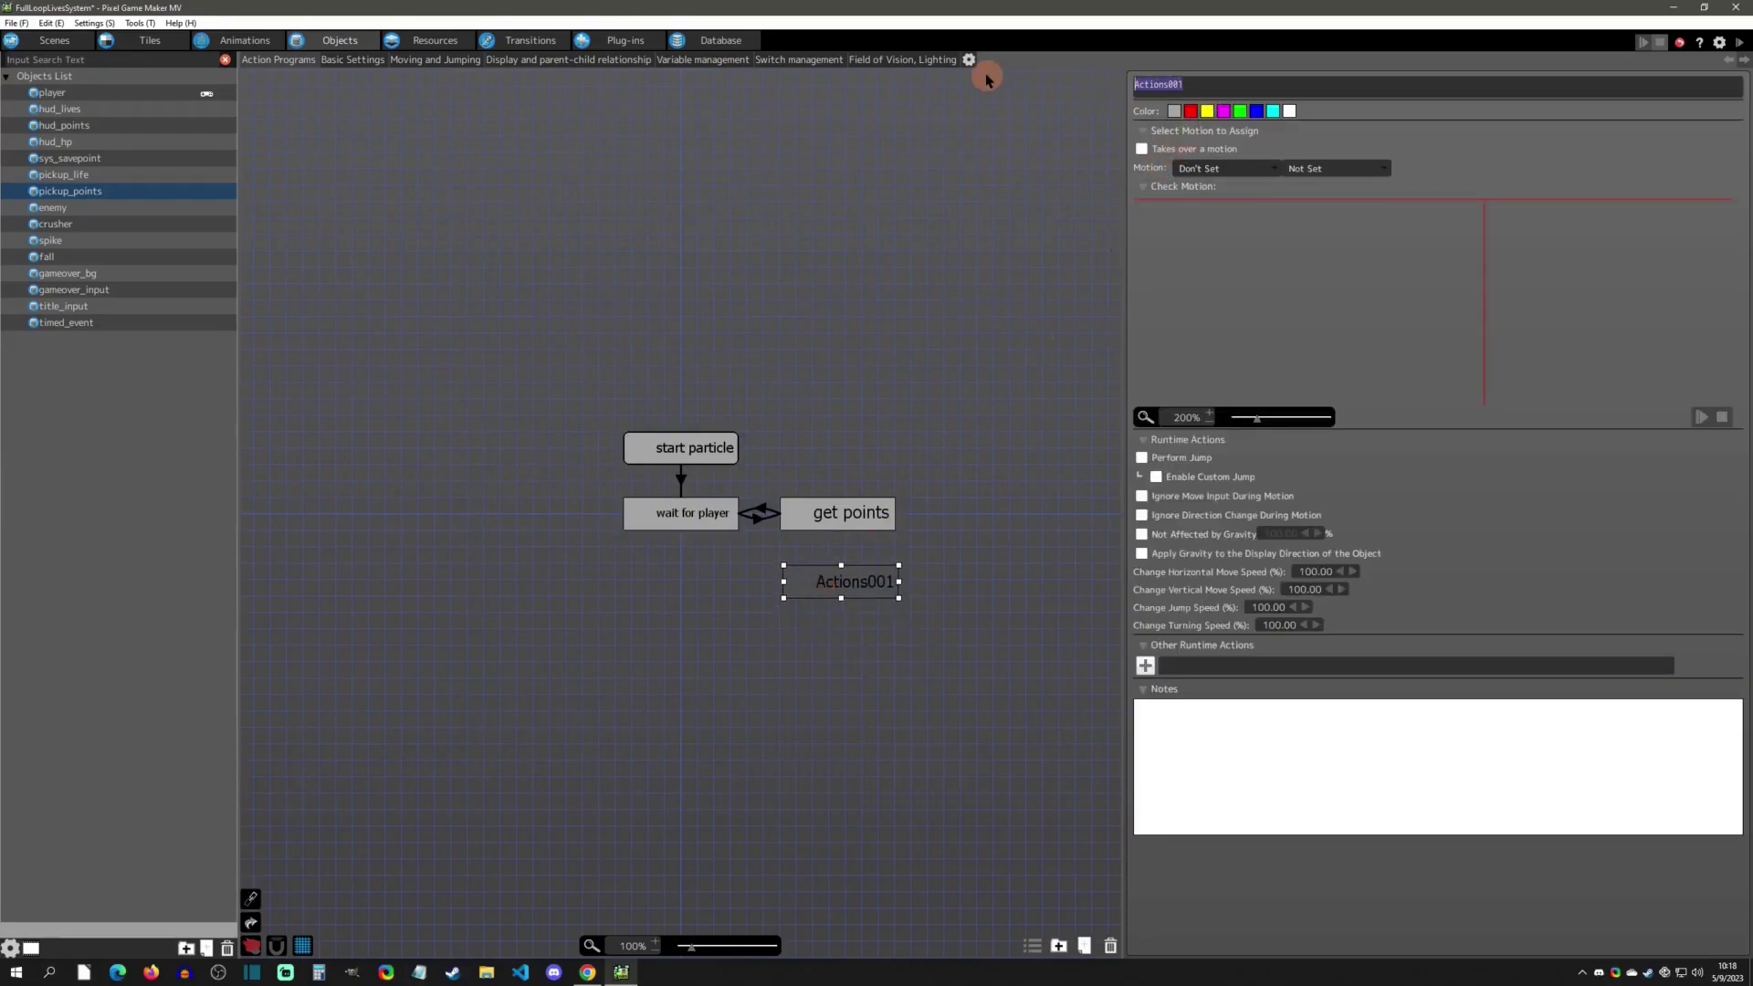
click(872, 578)
click(1165, 87)
click(997, 60)
- Link the get points action to the "done, remain" action
click(819, 517)
right_click(829, 509)
click(854, 540)
click(840, 589)
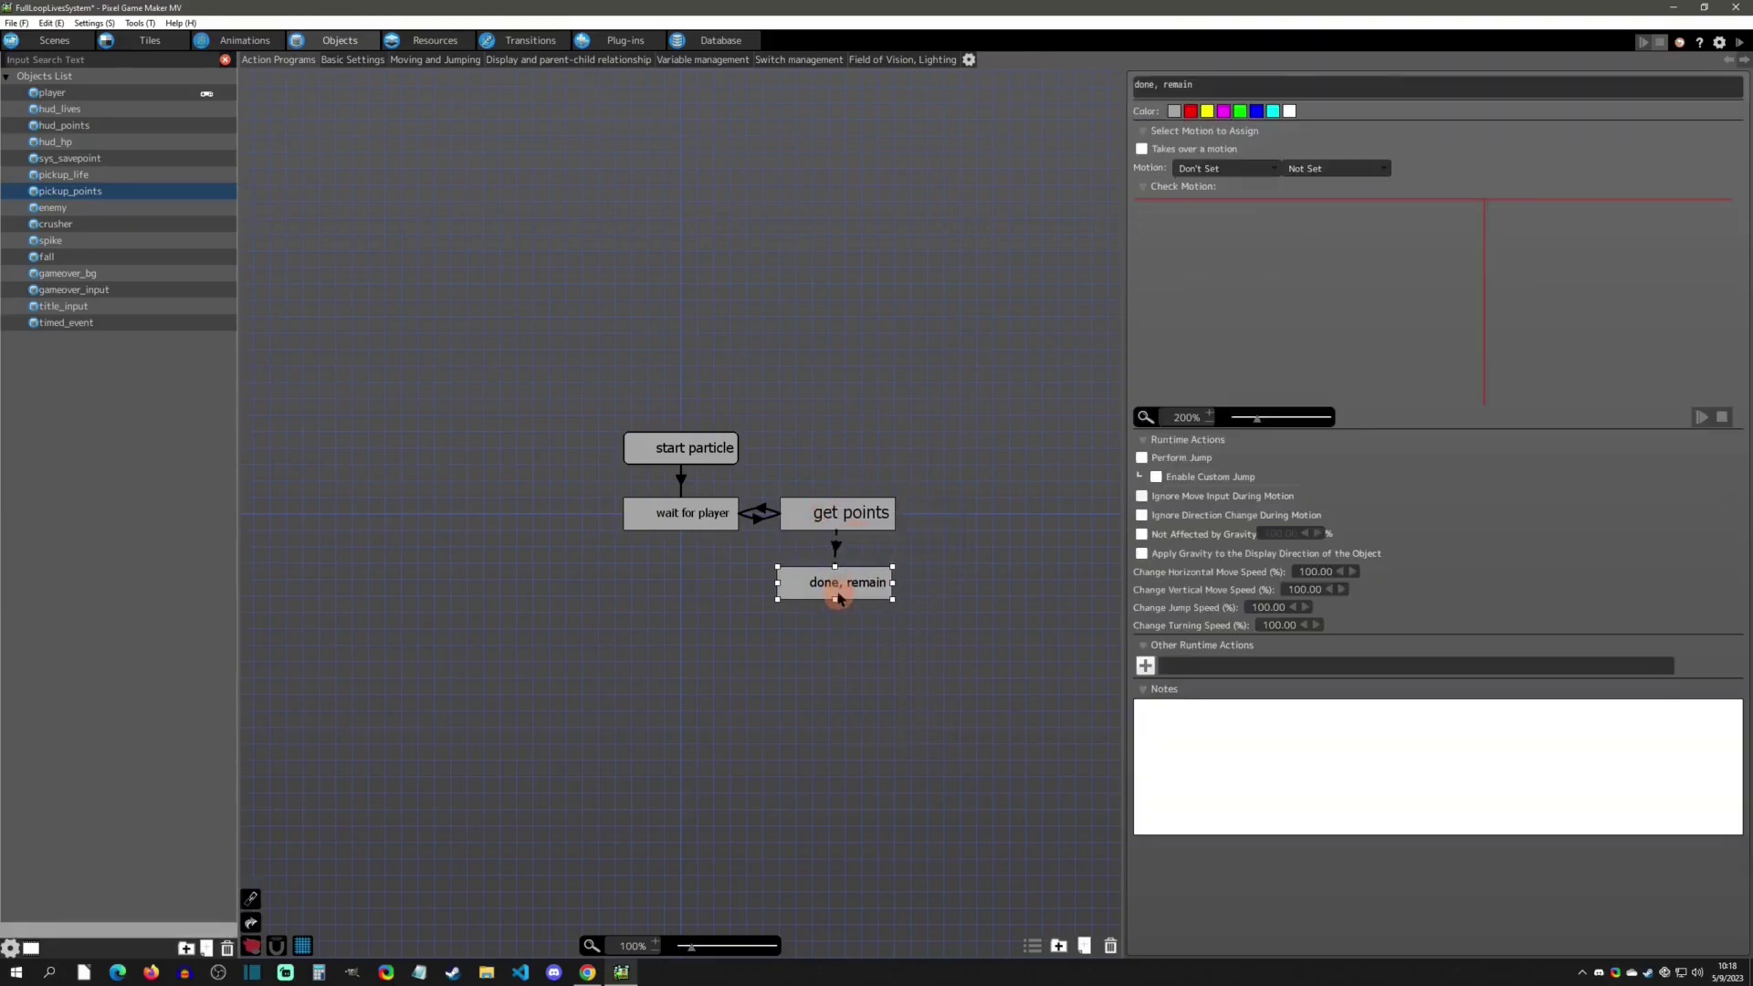
- Add a Switch/Variable Changes condition to the link into "done, remain", requiring Object Self's collectedCounter to be >= a constant
click(837, 548)
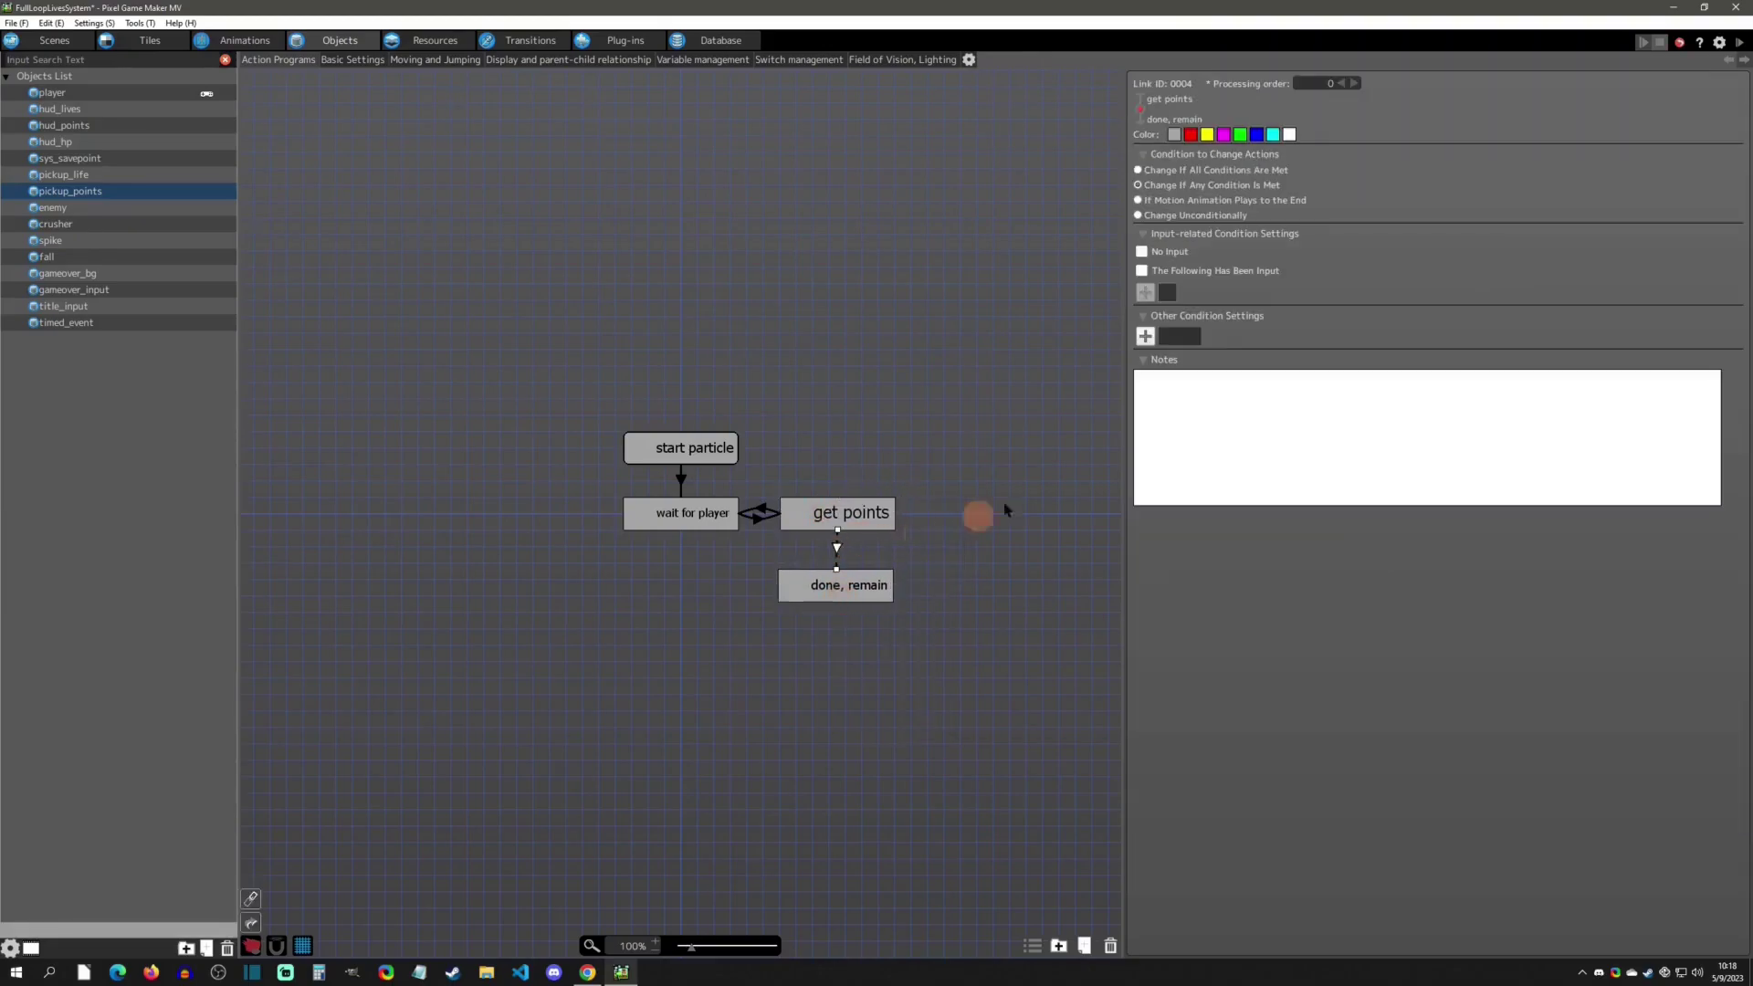
click(1145, 336)
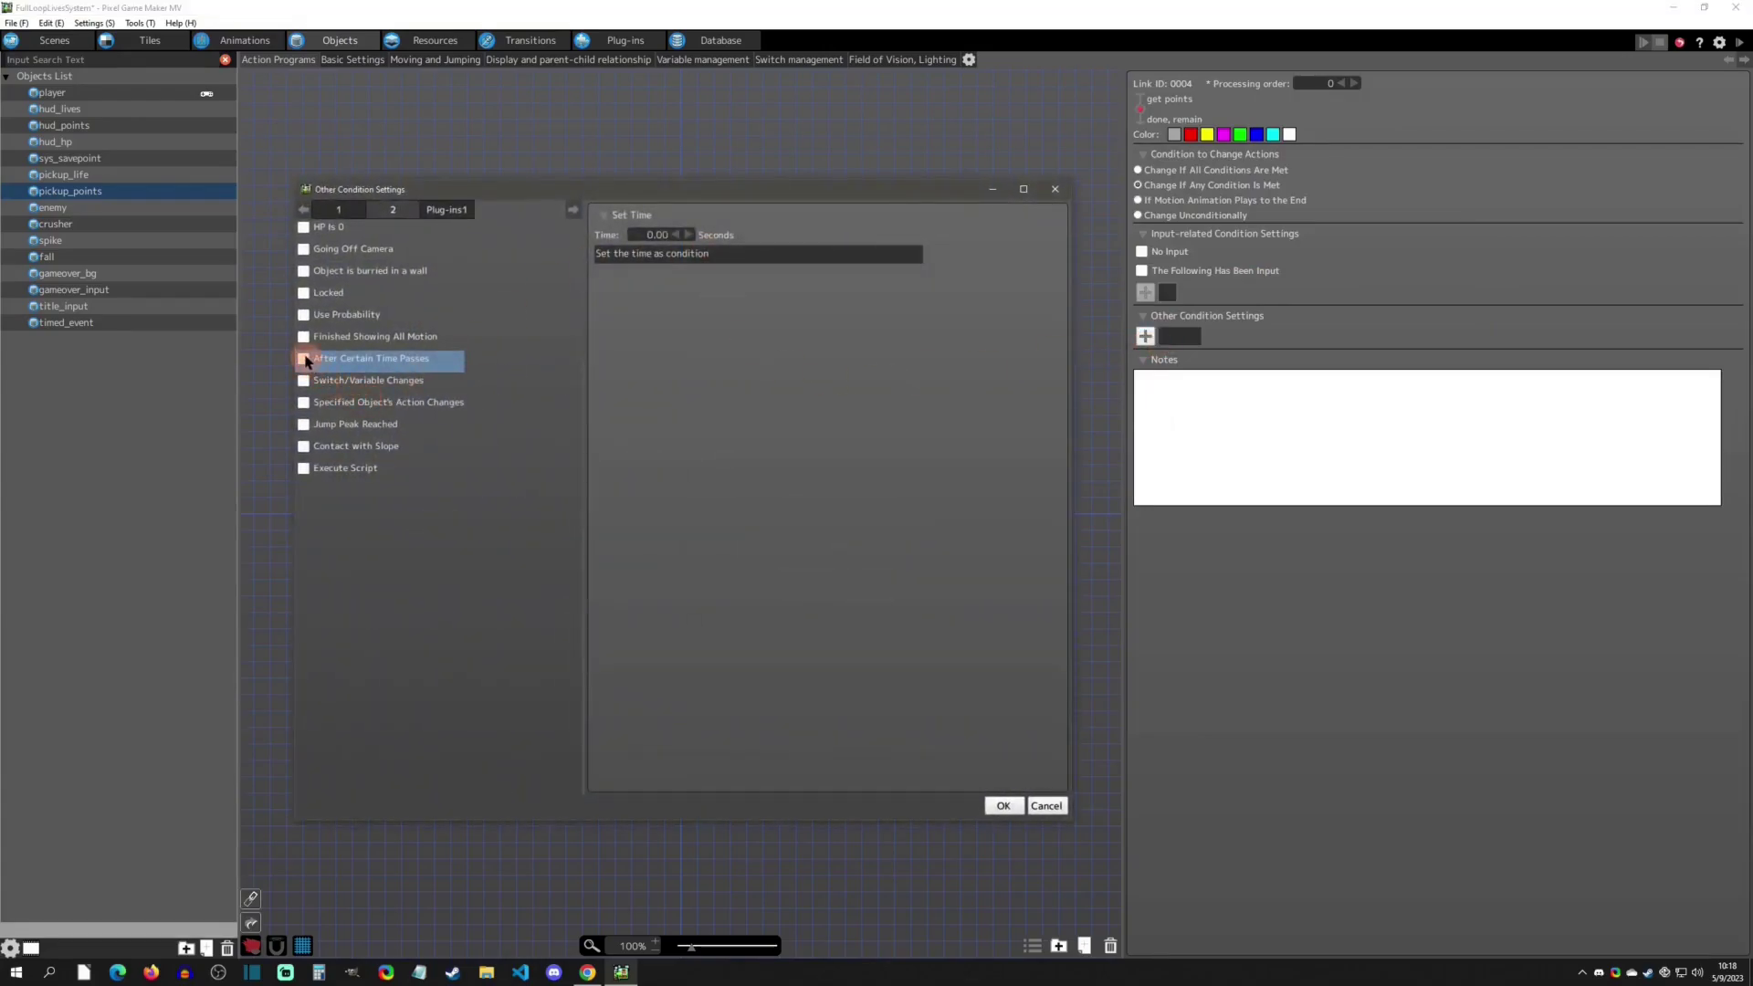
click(303, 380)
click(650, 321)
click(645, 350)
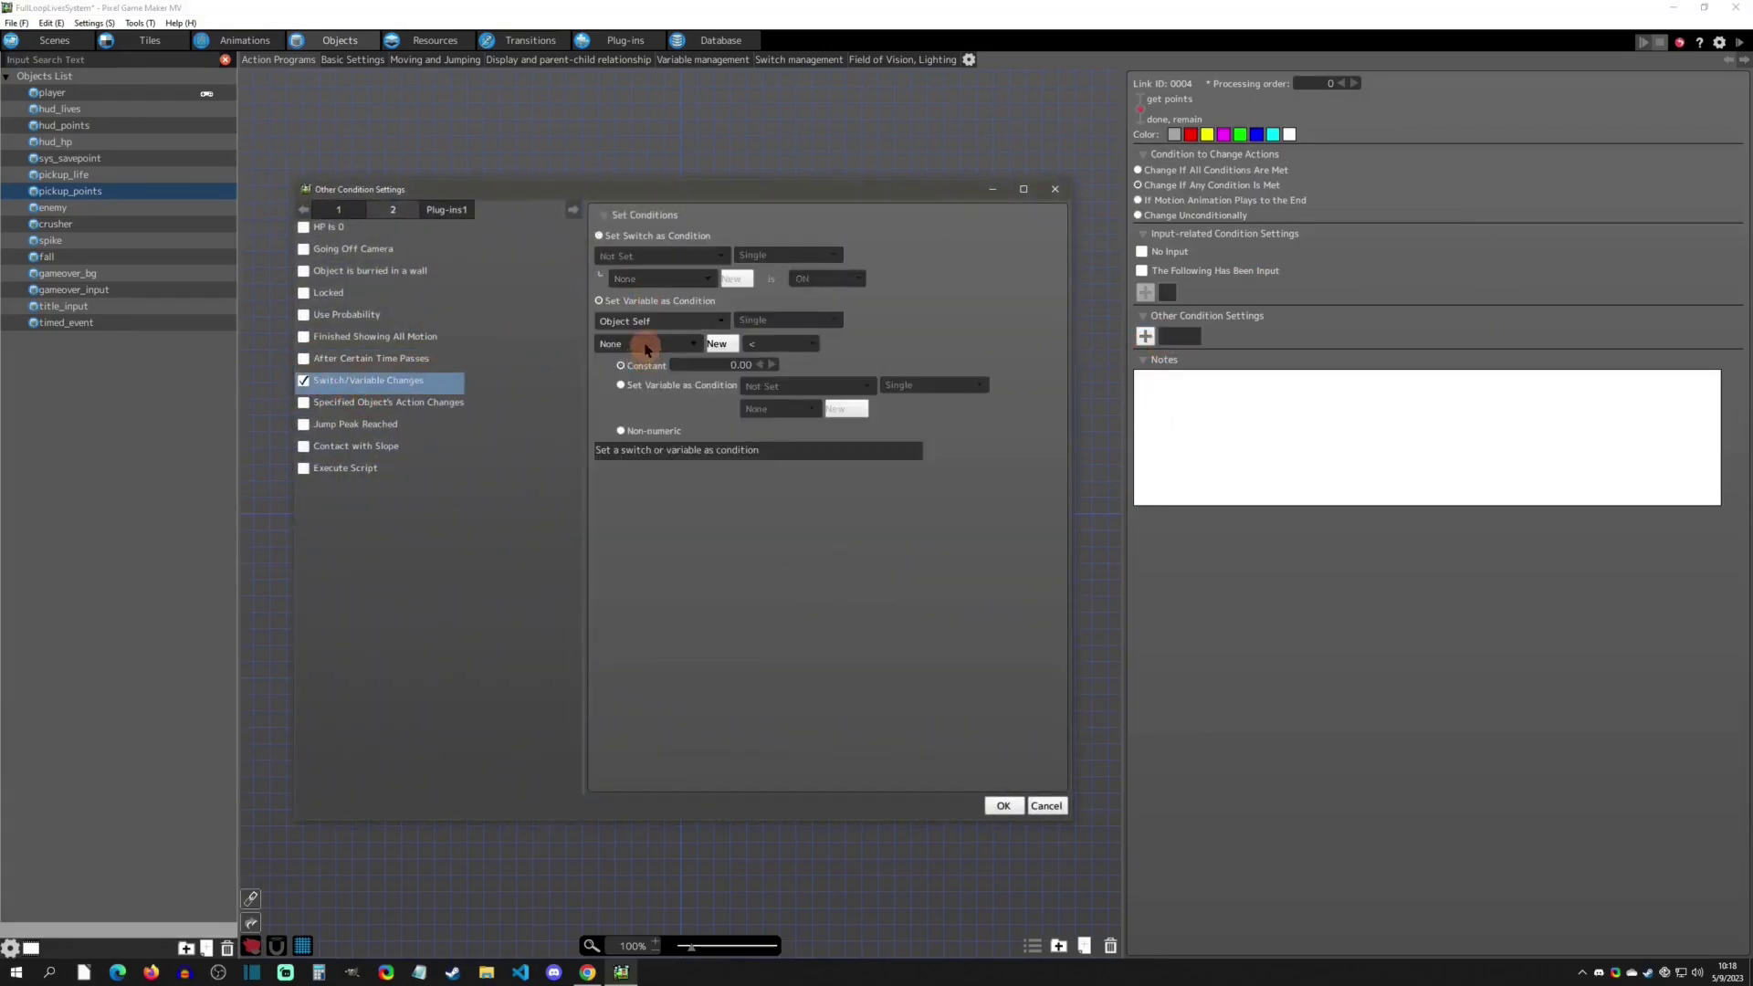
click(643, 367)
click(781, 344)
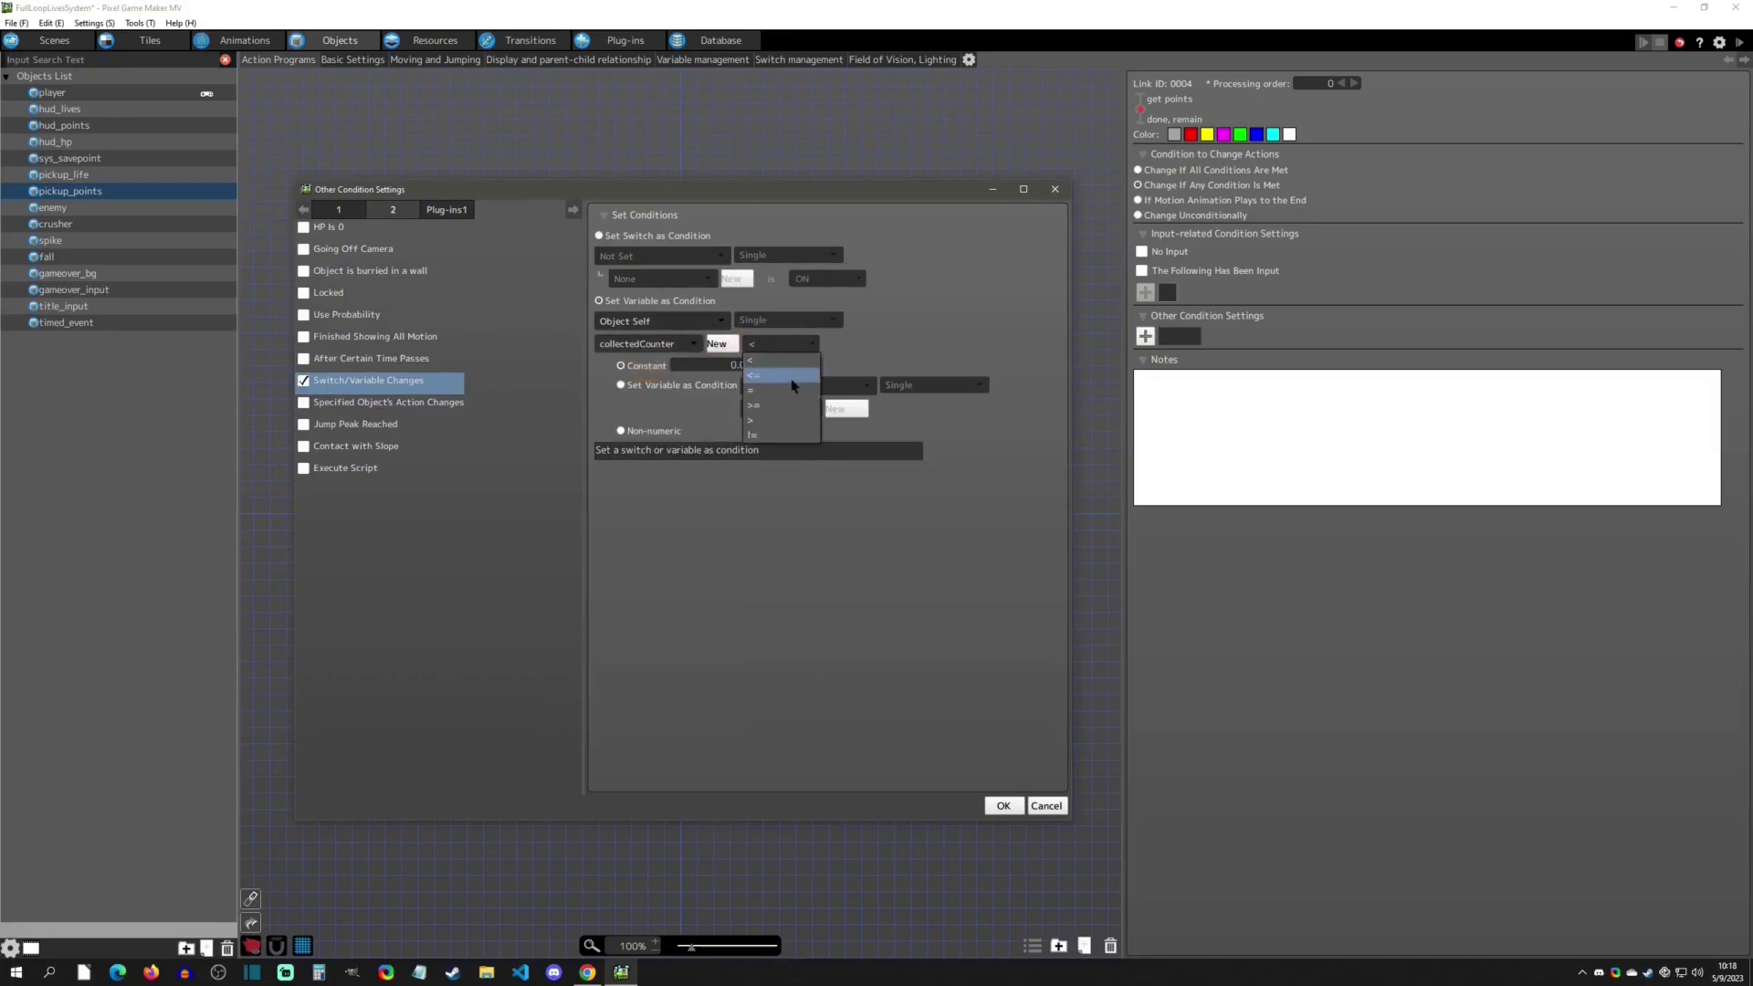
click(762, 406)
double_click(734, 365)
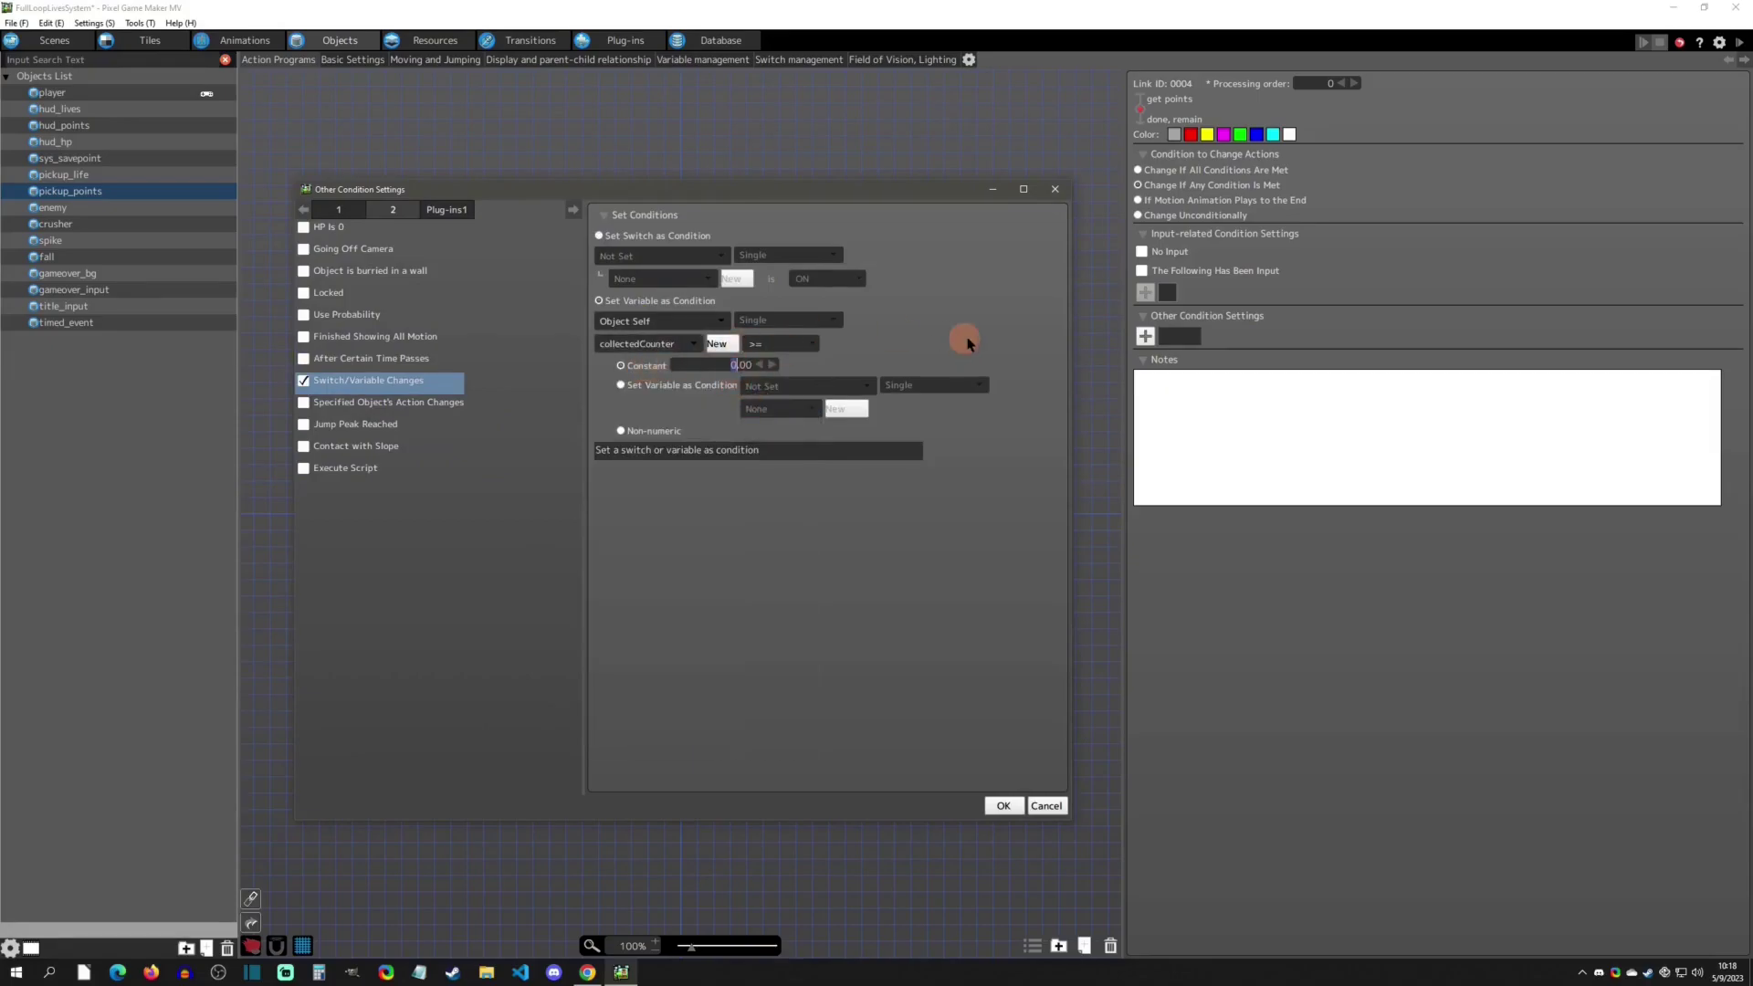
click(1001, 805)
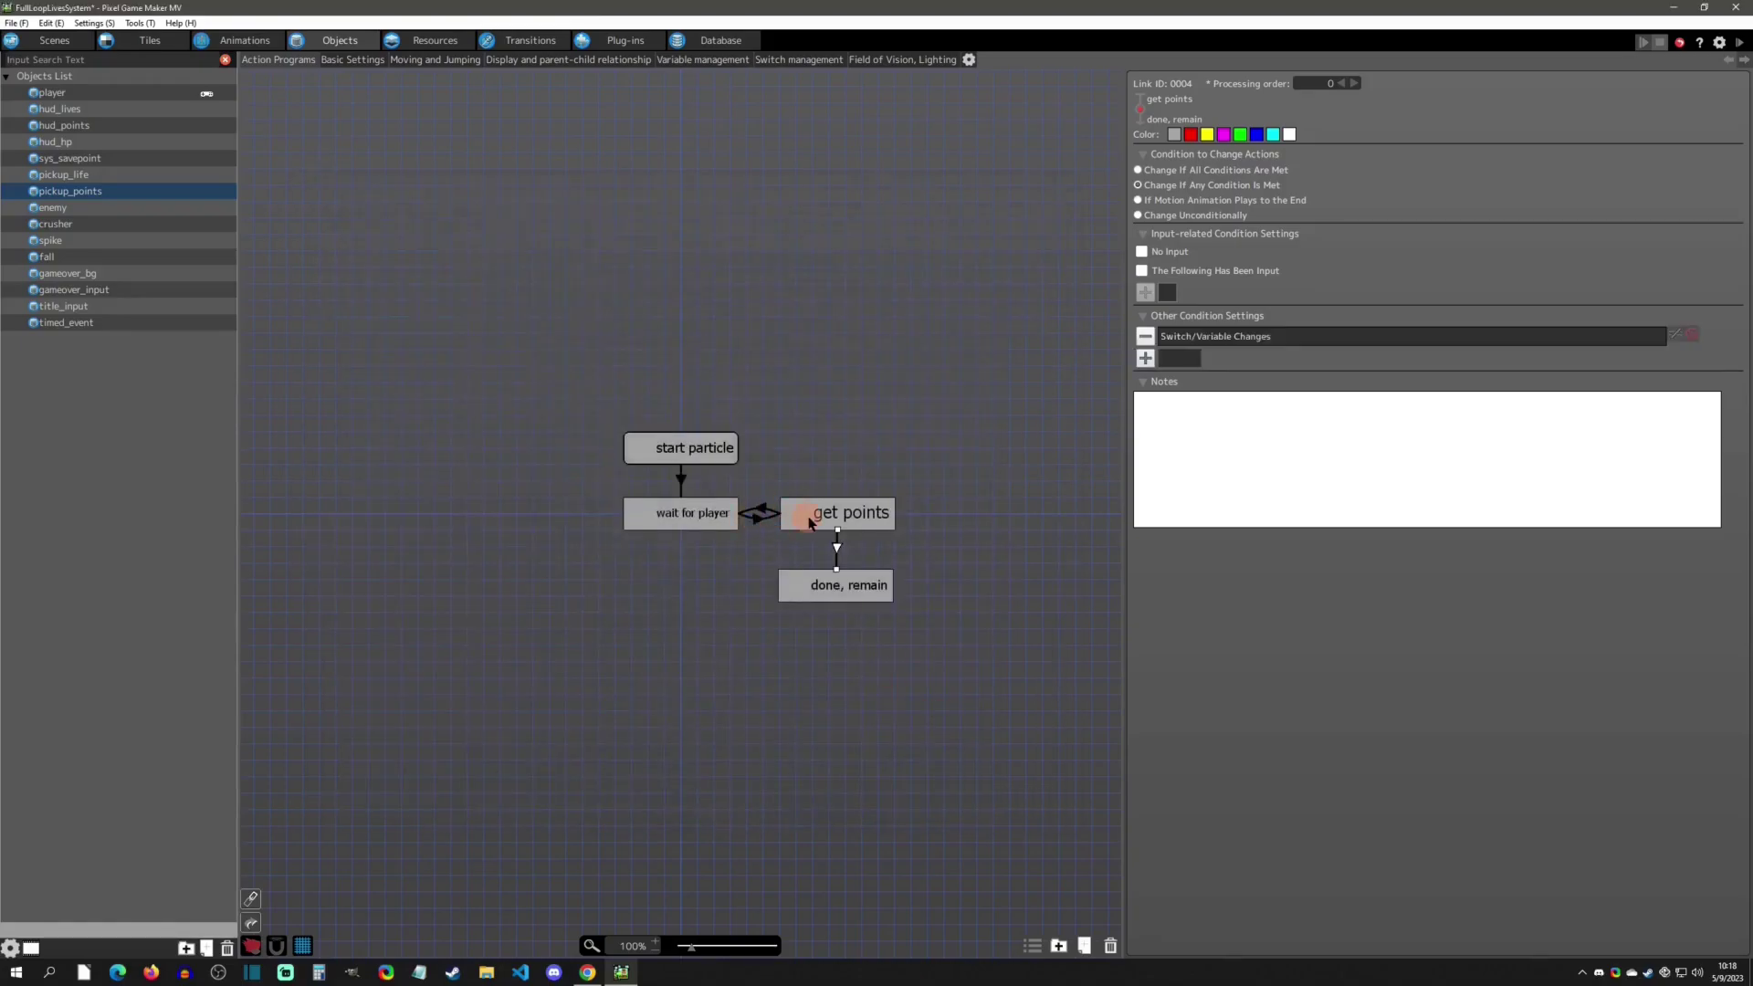
- Check the links leaving get points and open the processing order of the link to "done, remain"
click(836, 526)
click(841, 552)
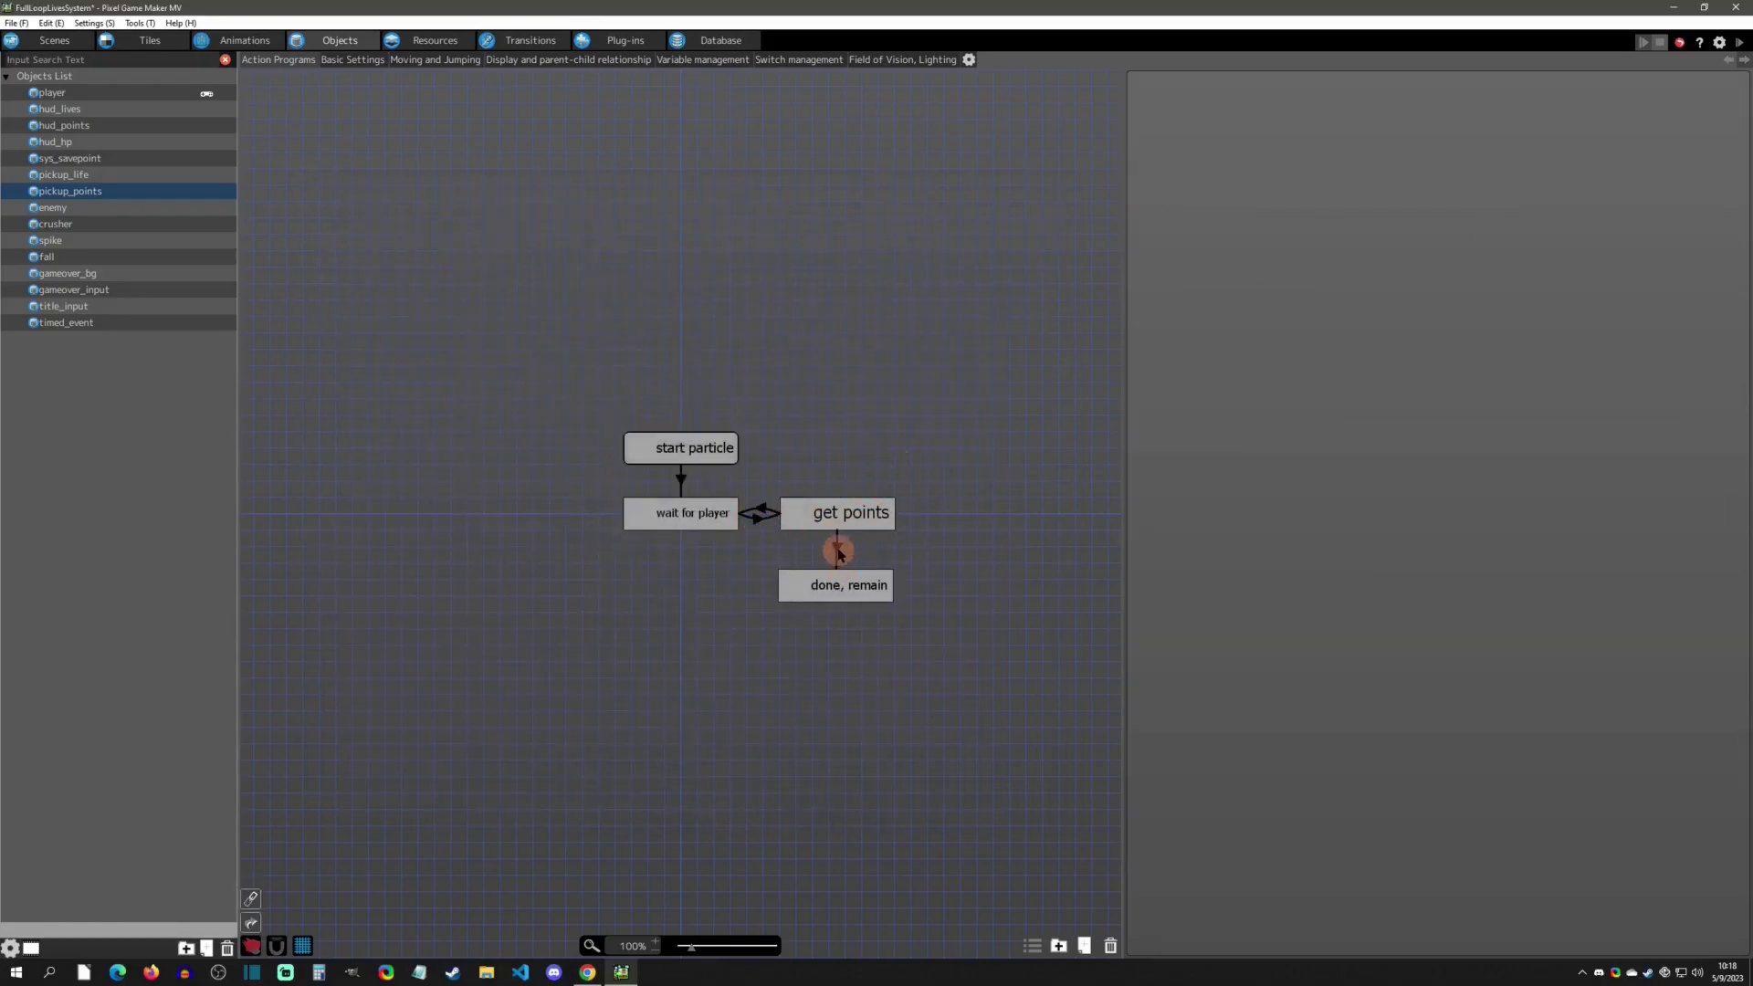
click(835, 543)
click(761, 511)
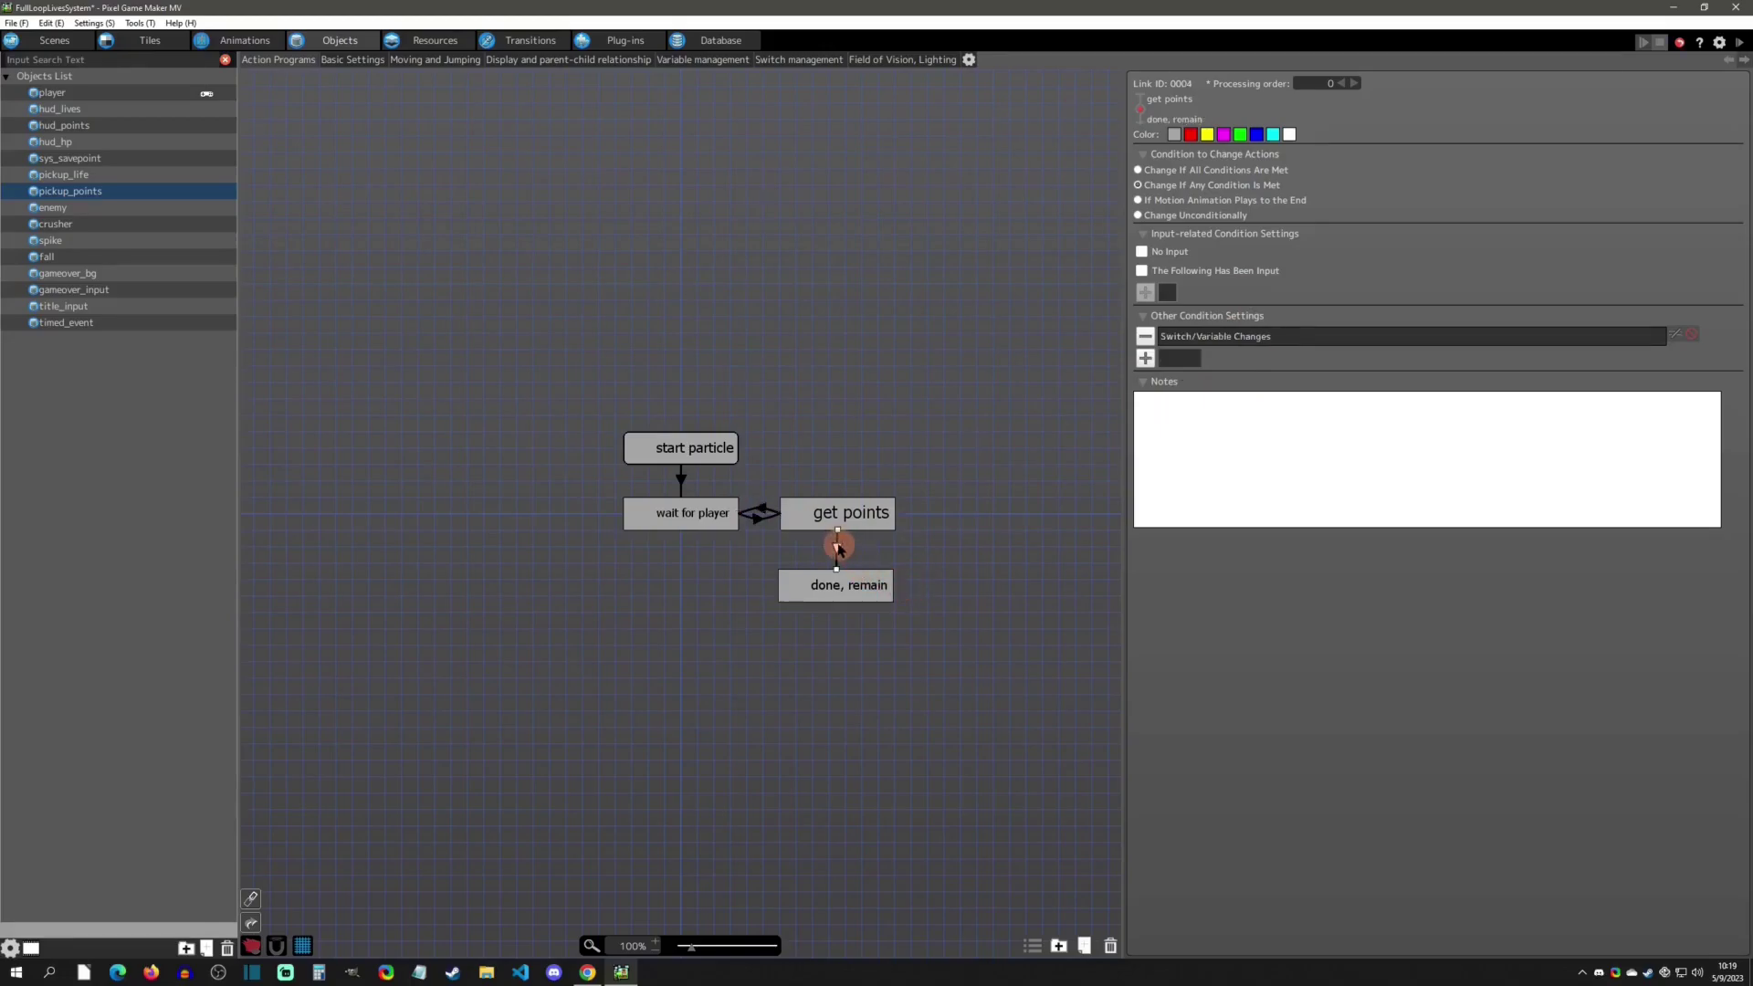
double_click(1329, 83)
click(838, 592)
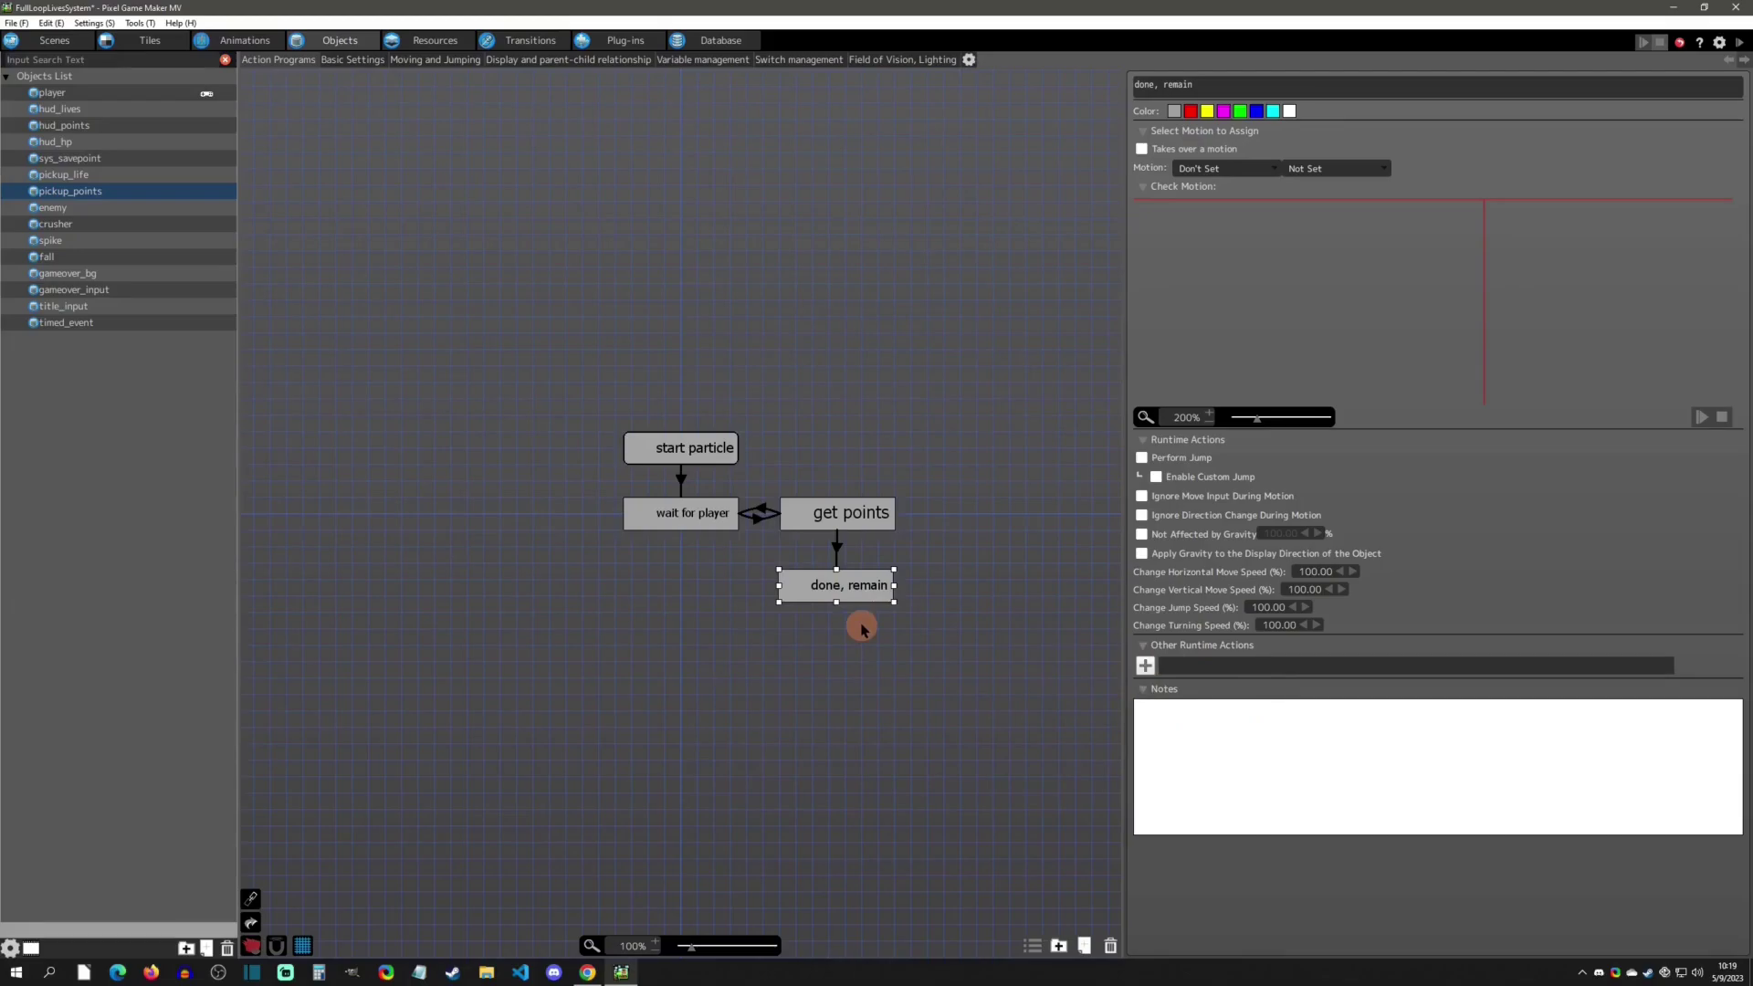
drag(858, 610, 852, 667)
right_click(861, 564)
click(881, 574)
drag(865, 571, 840, 582)
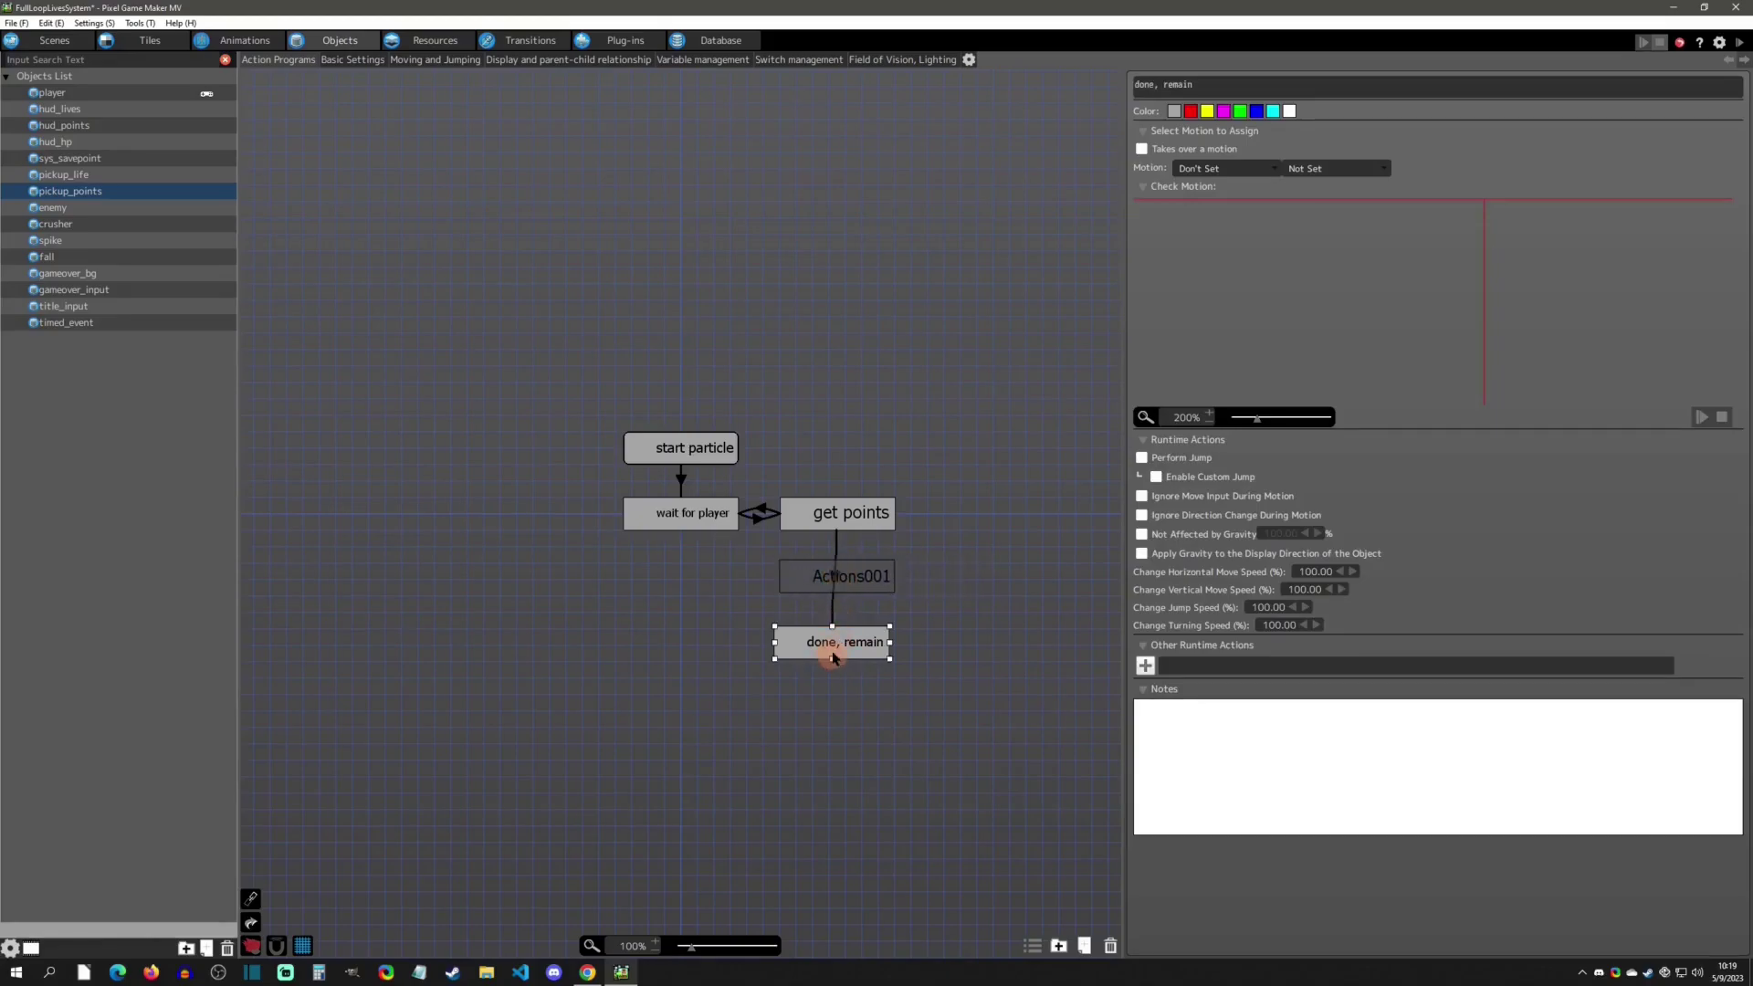
click(869, 580)
key(Delete)
drag(849, 639, 861, 594)
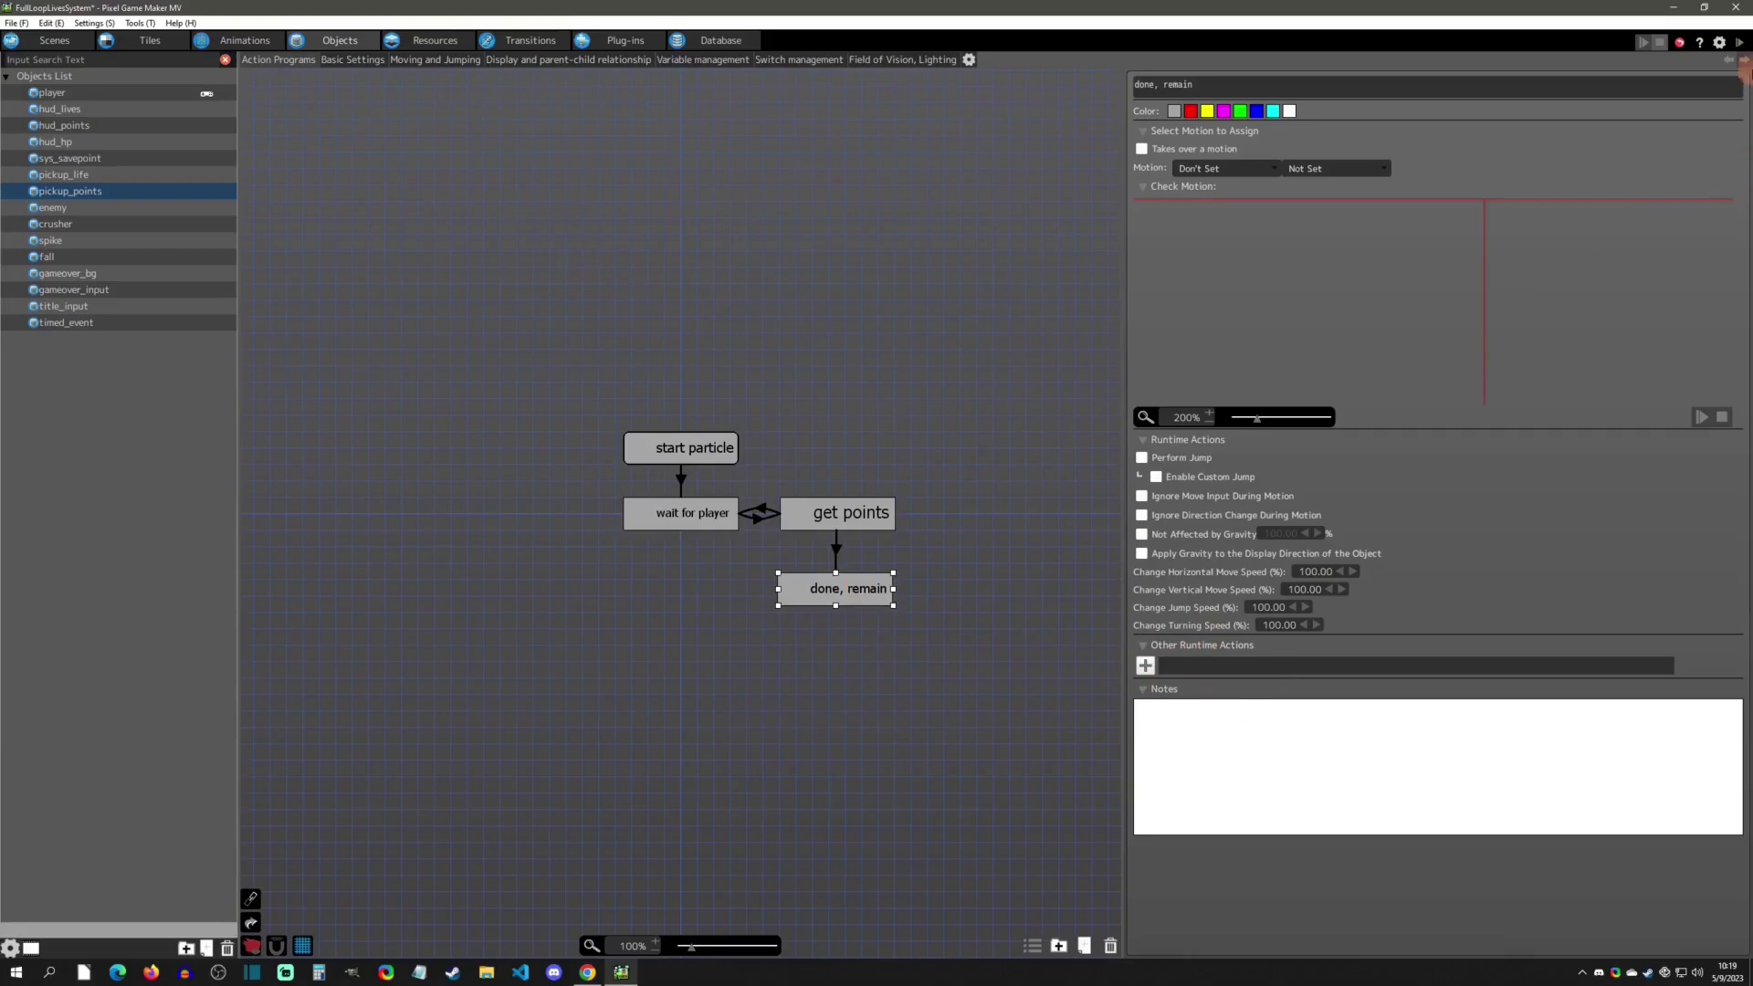
- Test-play the project to check the points pickup limit, close the game, and review the wait for player and start particle actions
click(1739, 43)
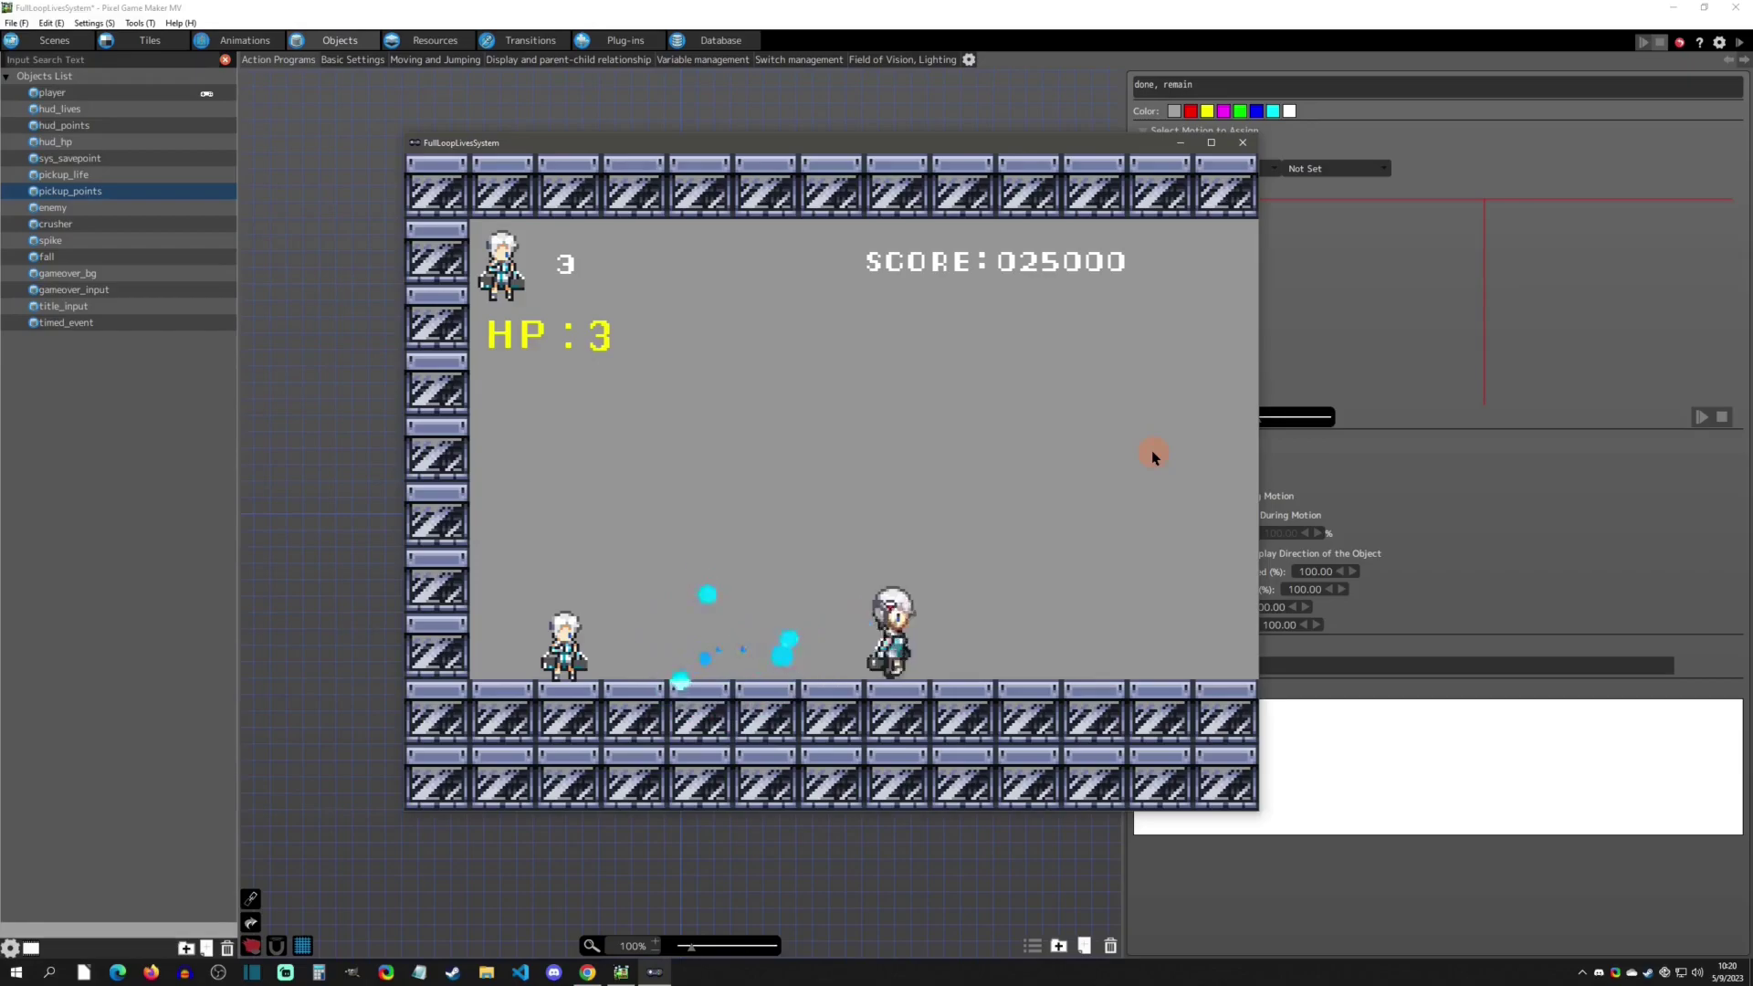
click(1242, 142)
click(692, 523)
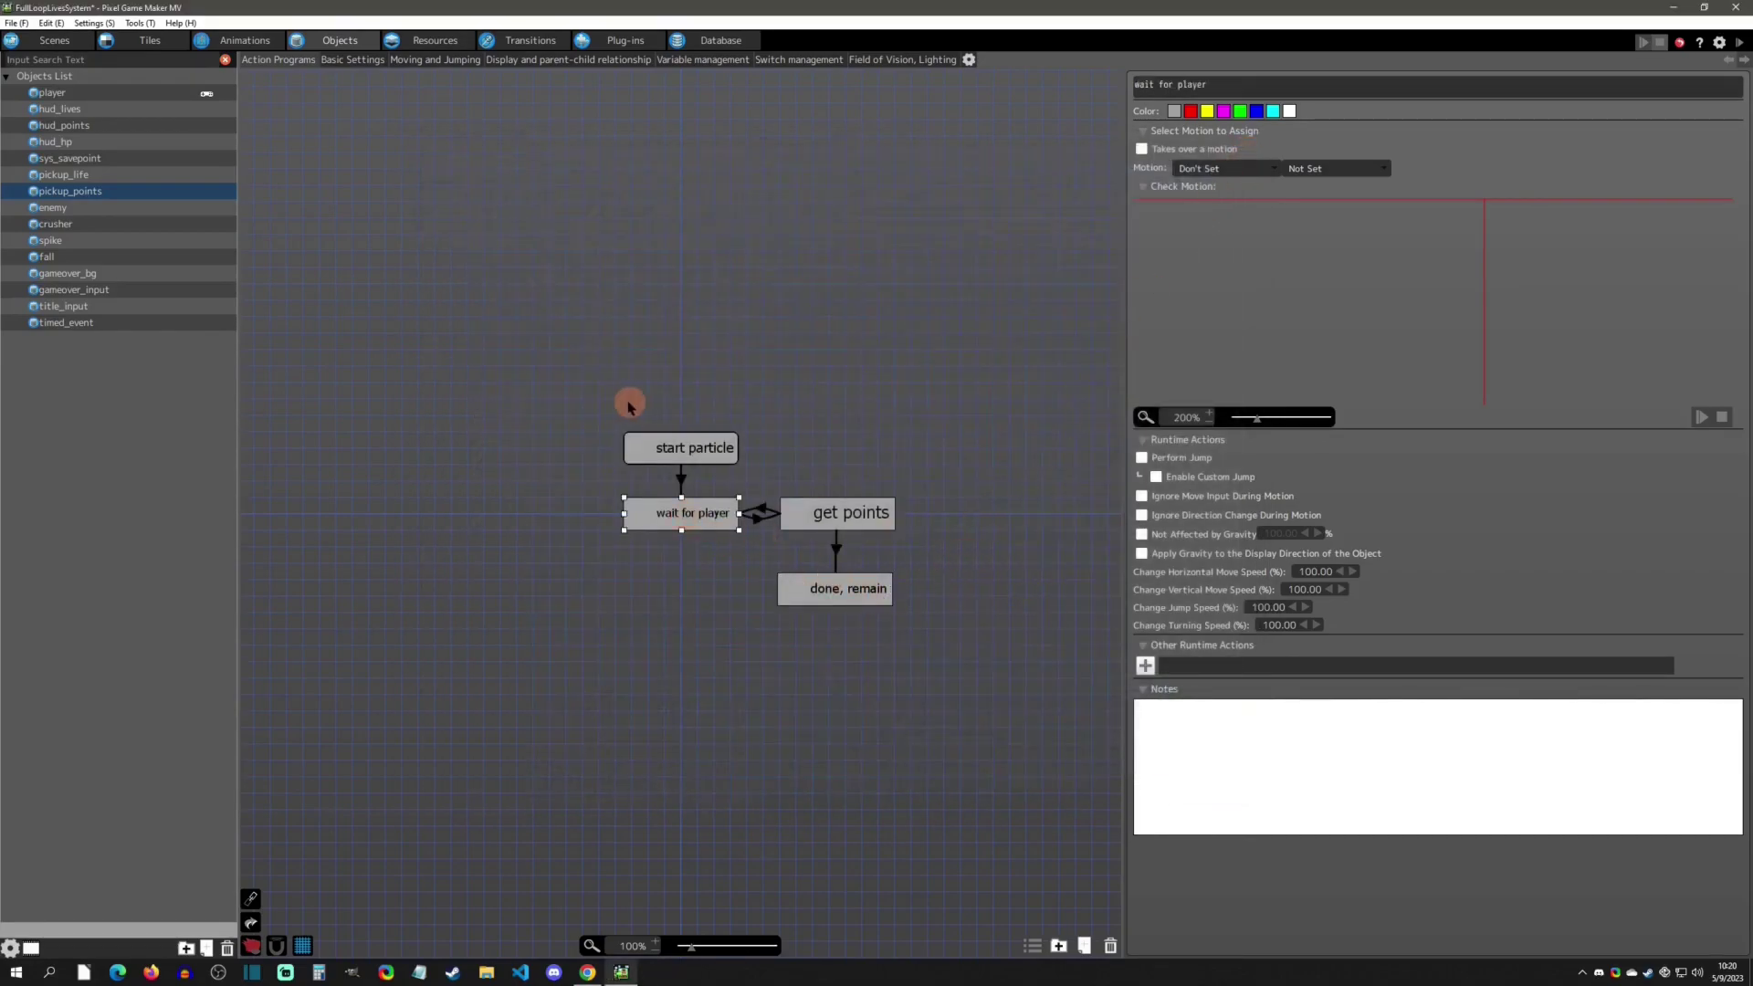
click(667, 449)
- Add a Hide Particles runtime action to the "done, remain" action, with All Particles as the particles to hide
click(826, 589)
click(1145, 666)
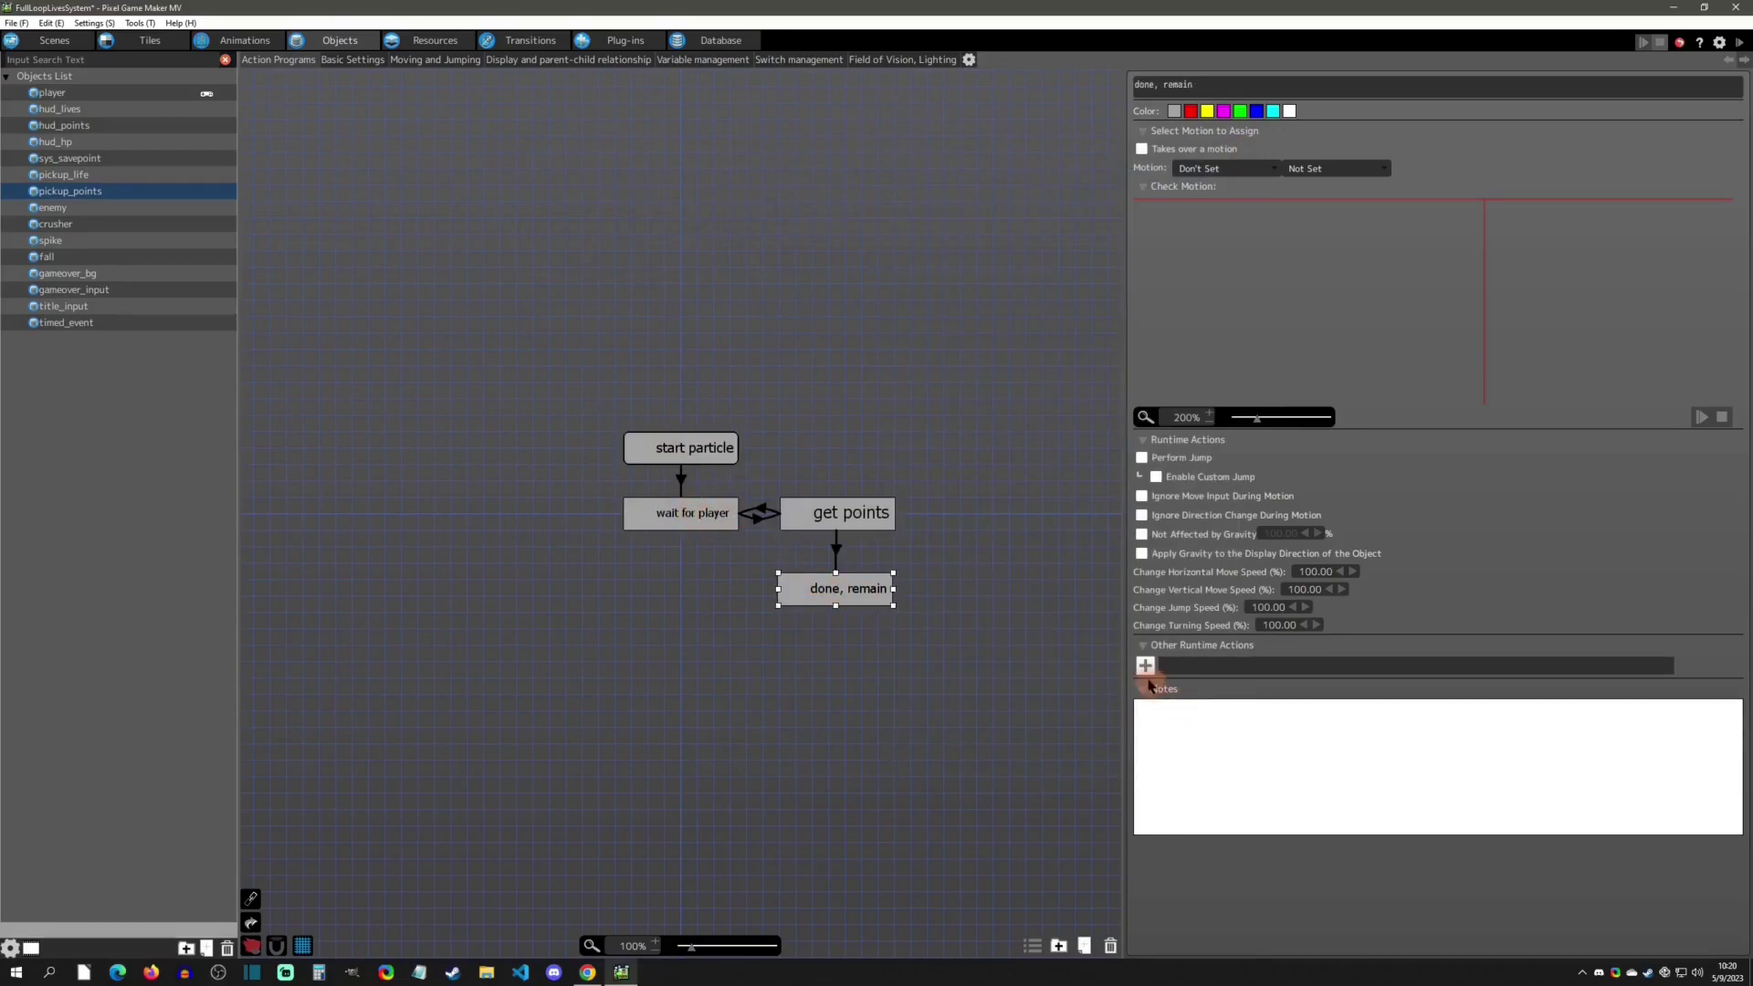
click(283, 399)
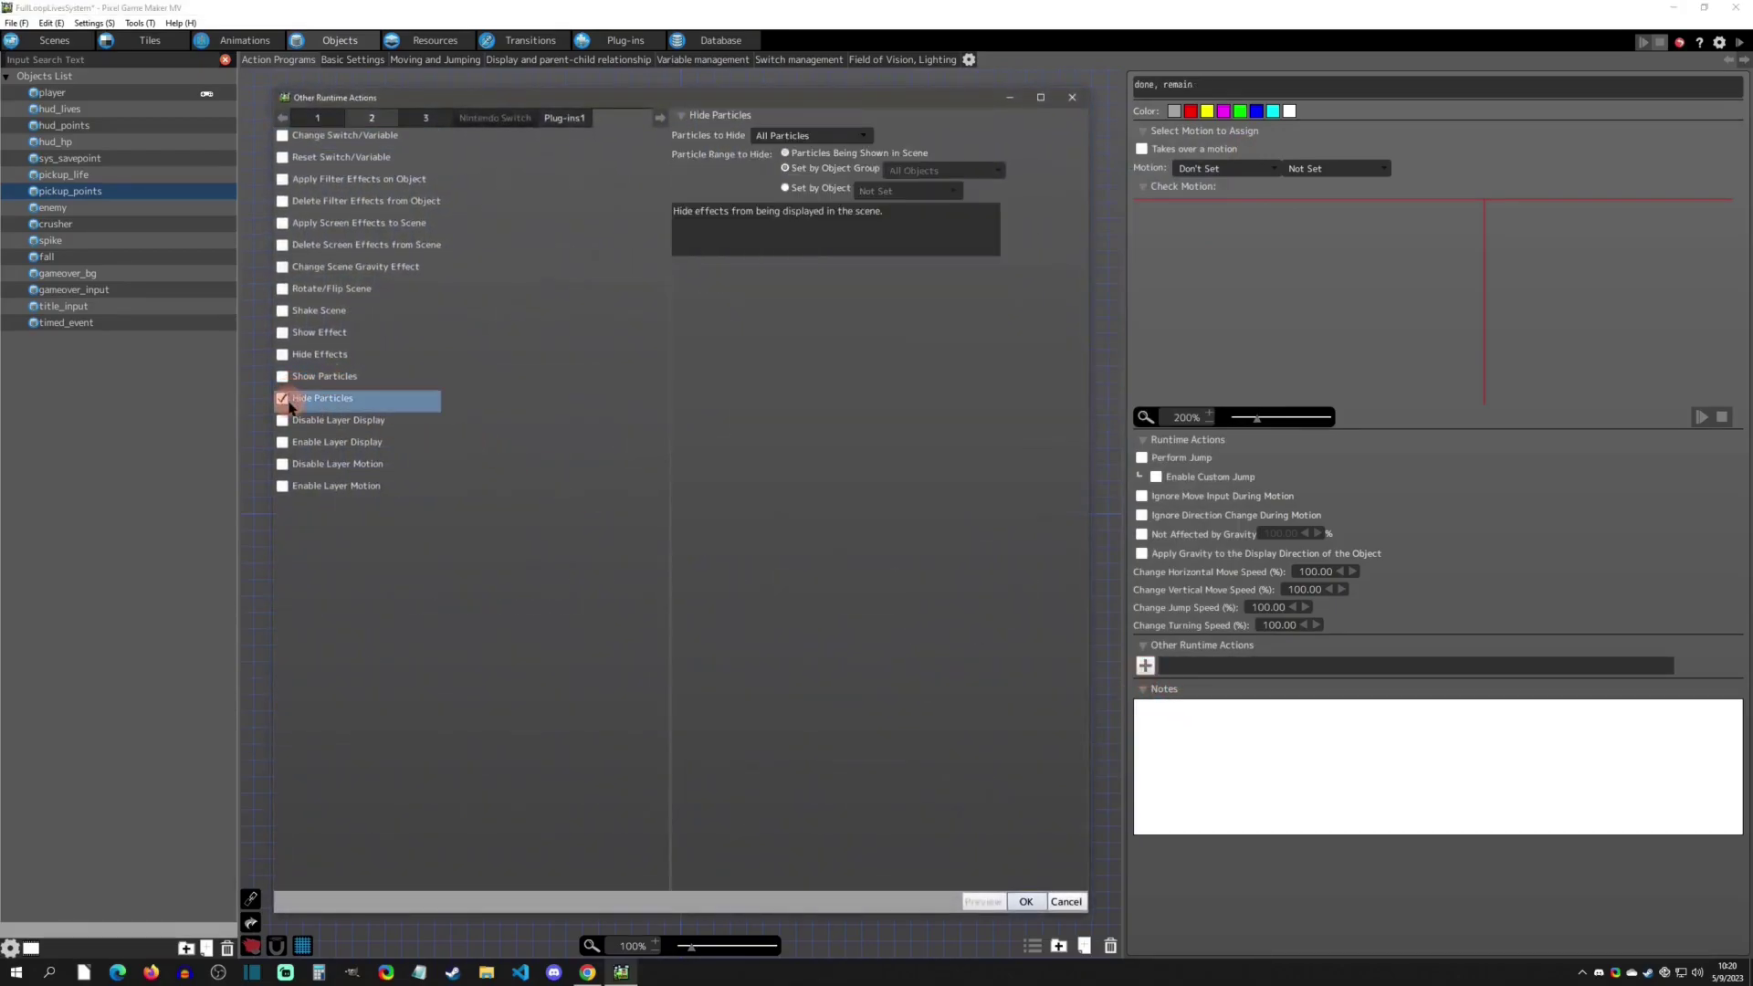
click(811, 137)
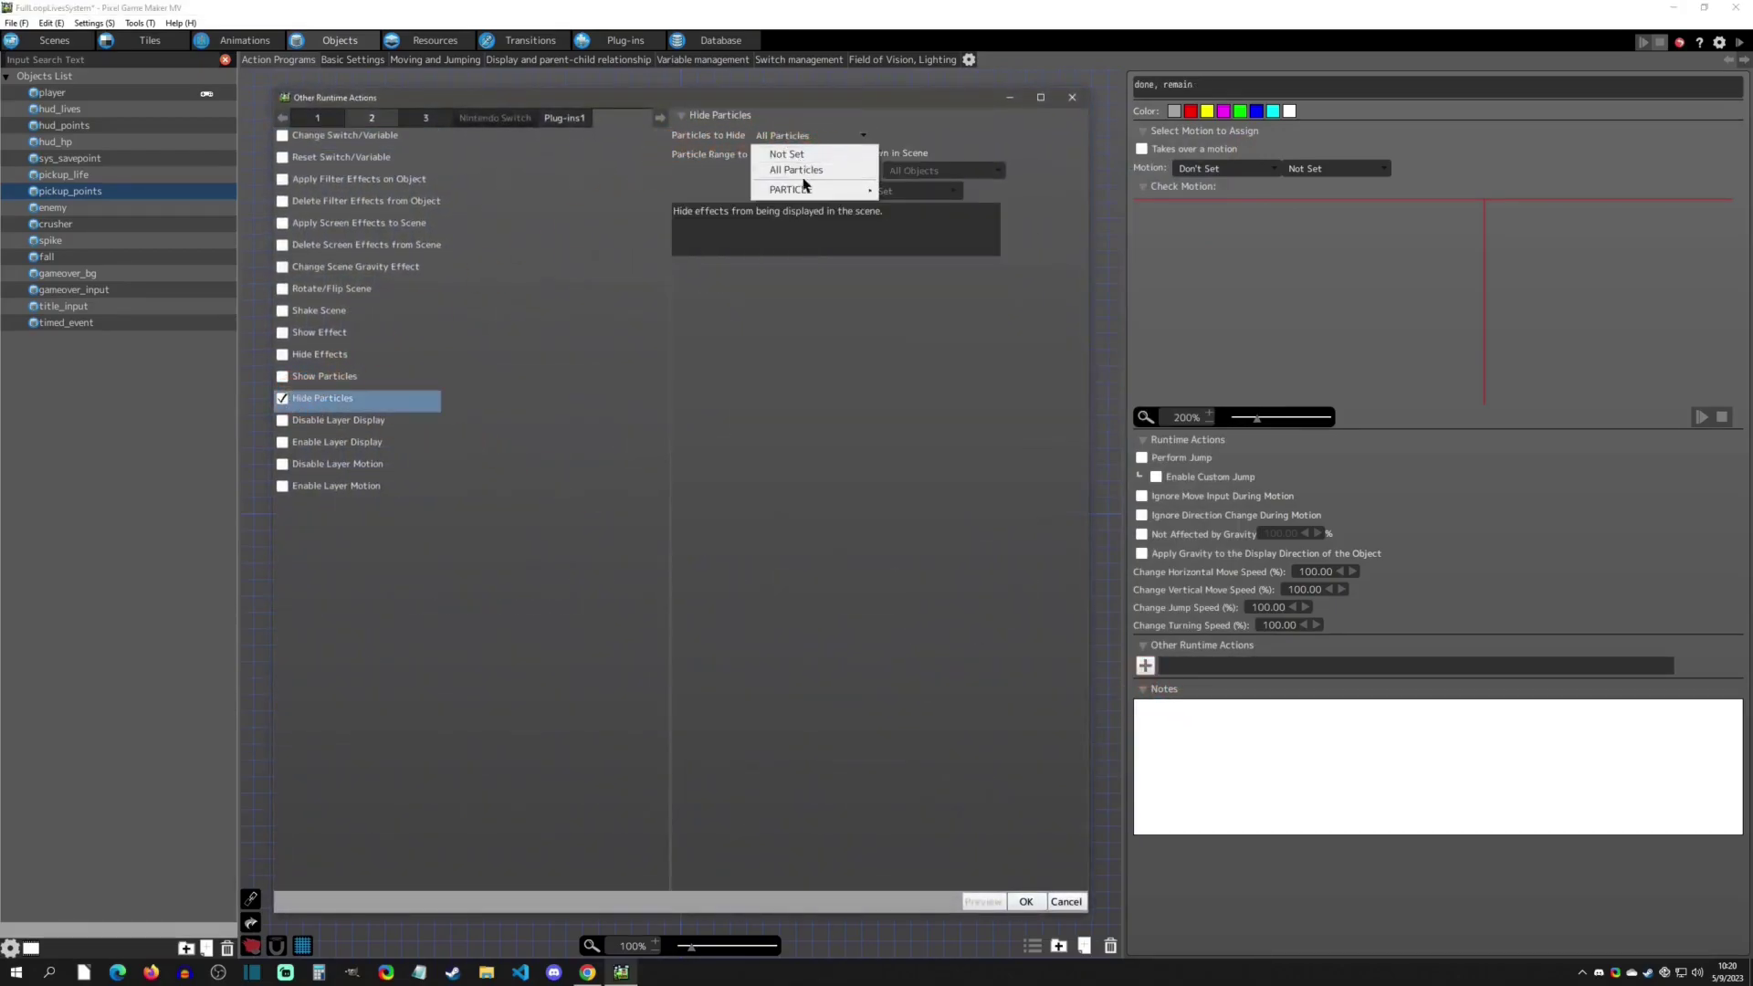
click(807, 171)
click(908, 191)
click(890, 193)
click(1039, 901)
click(1186, 666)
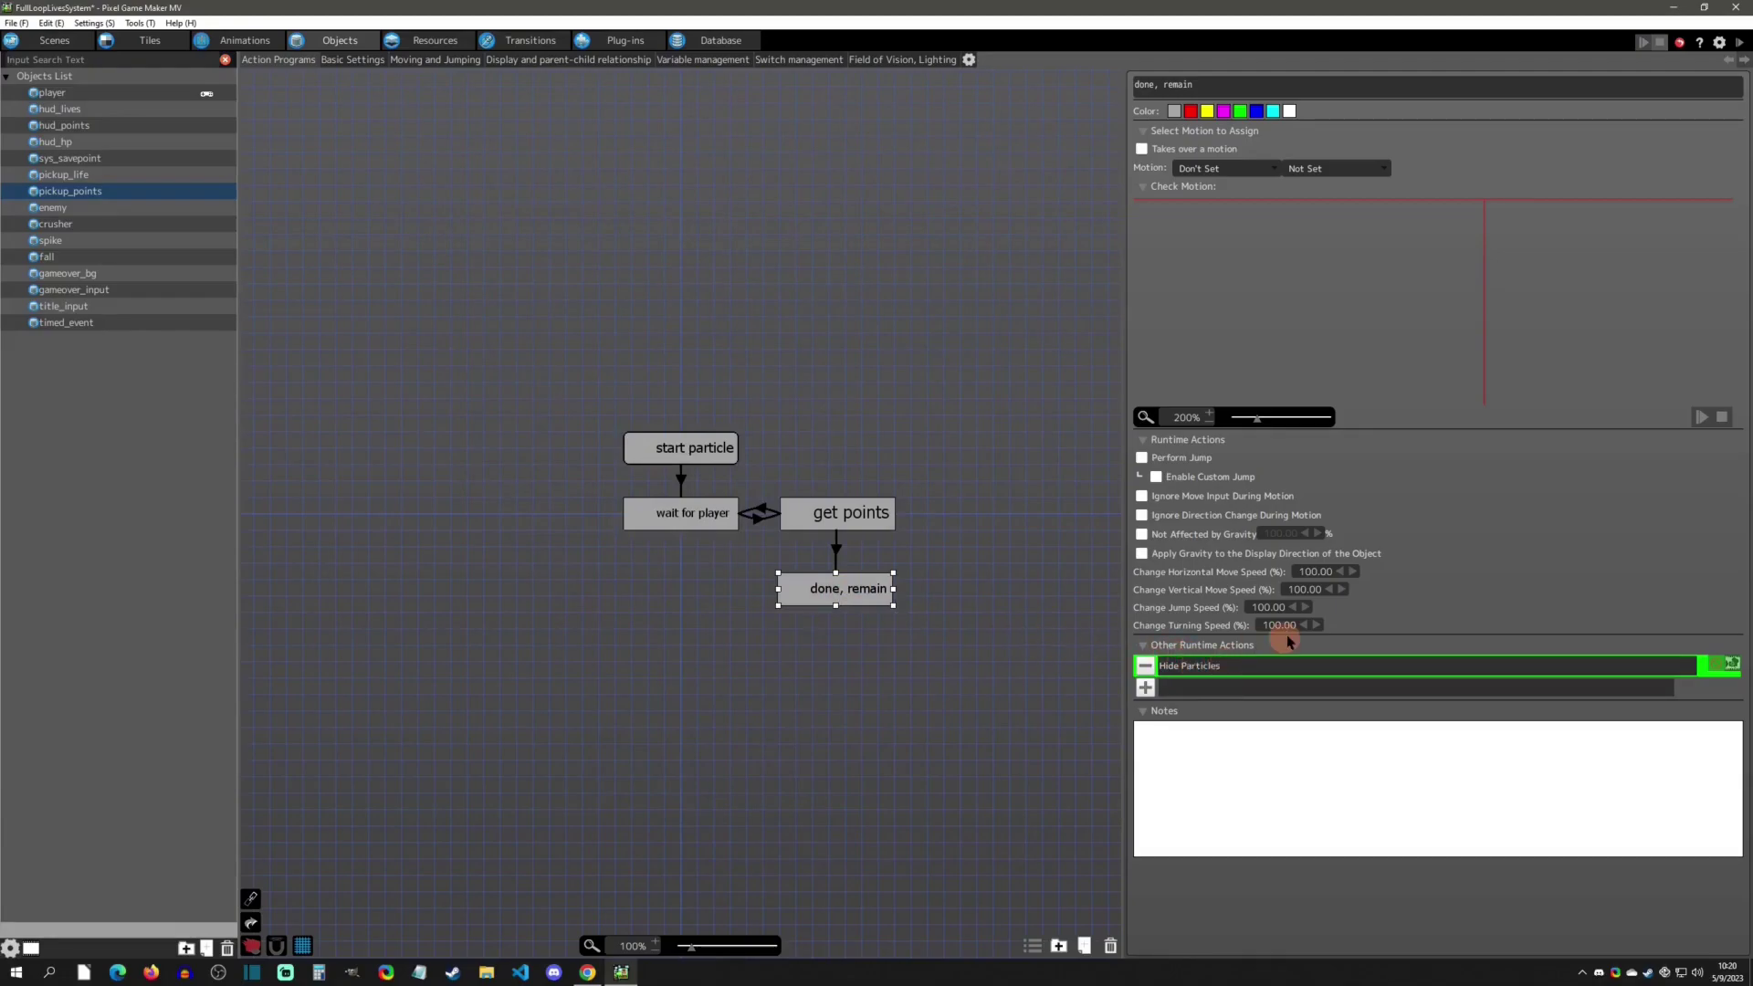
- Test-play the project, walking the player back and forth over the points pickup to check its finished state, and close the game
click(1737, 42)
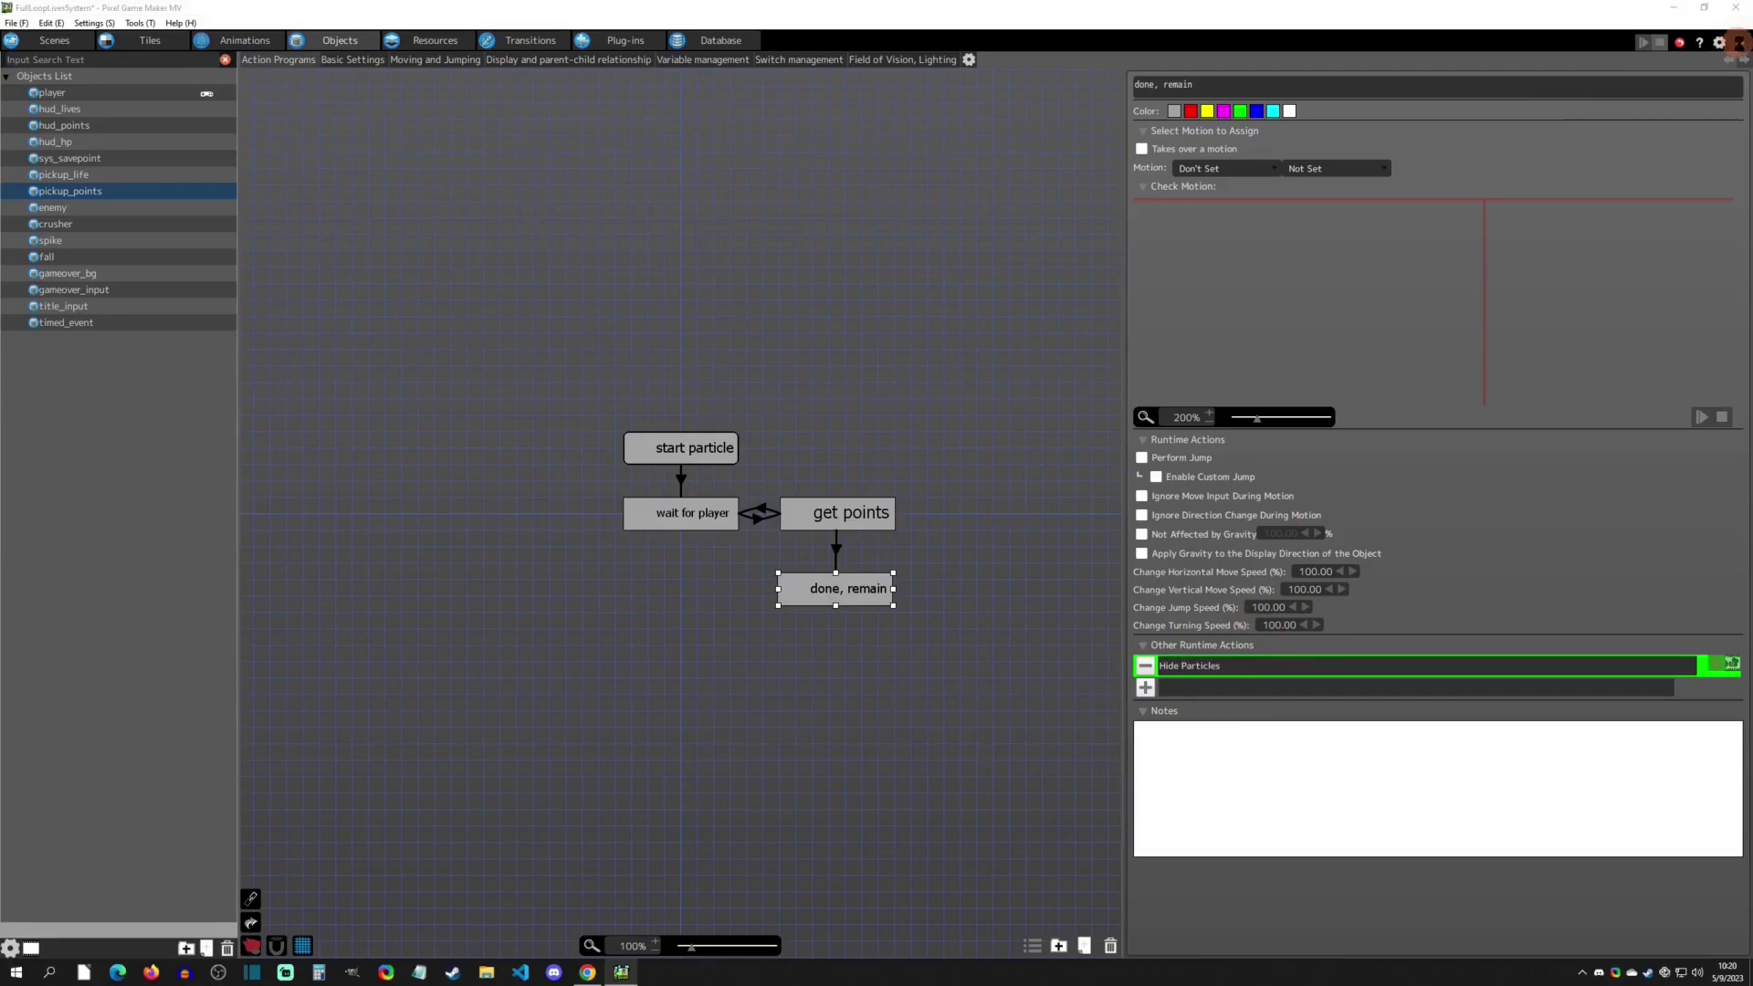
key(Left)
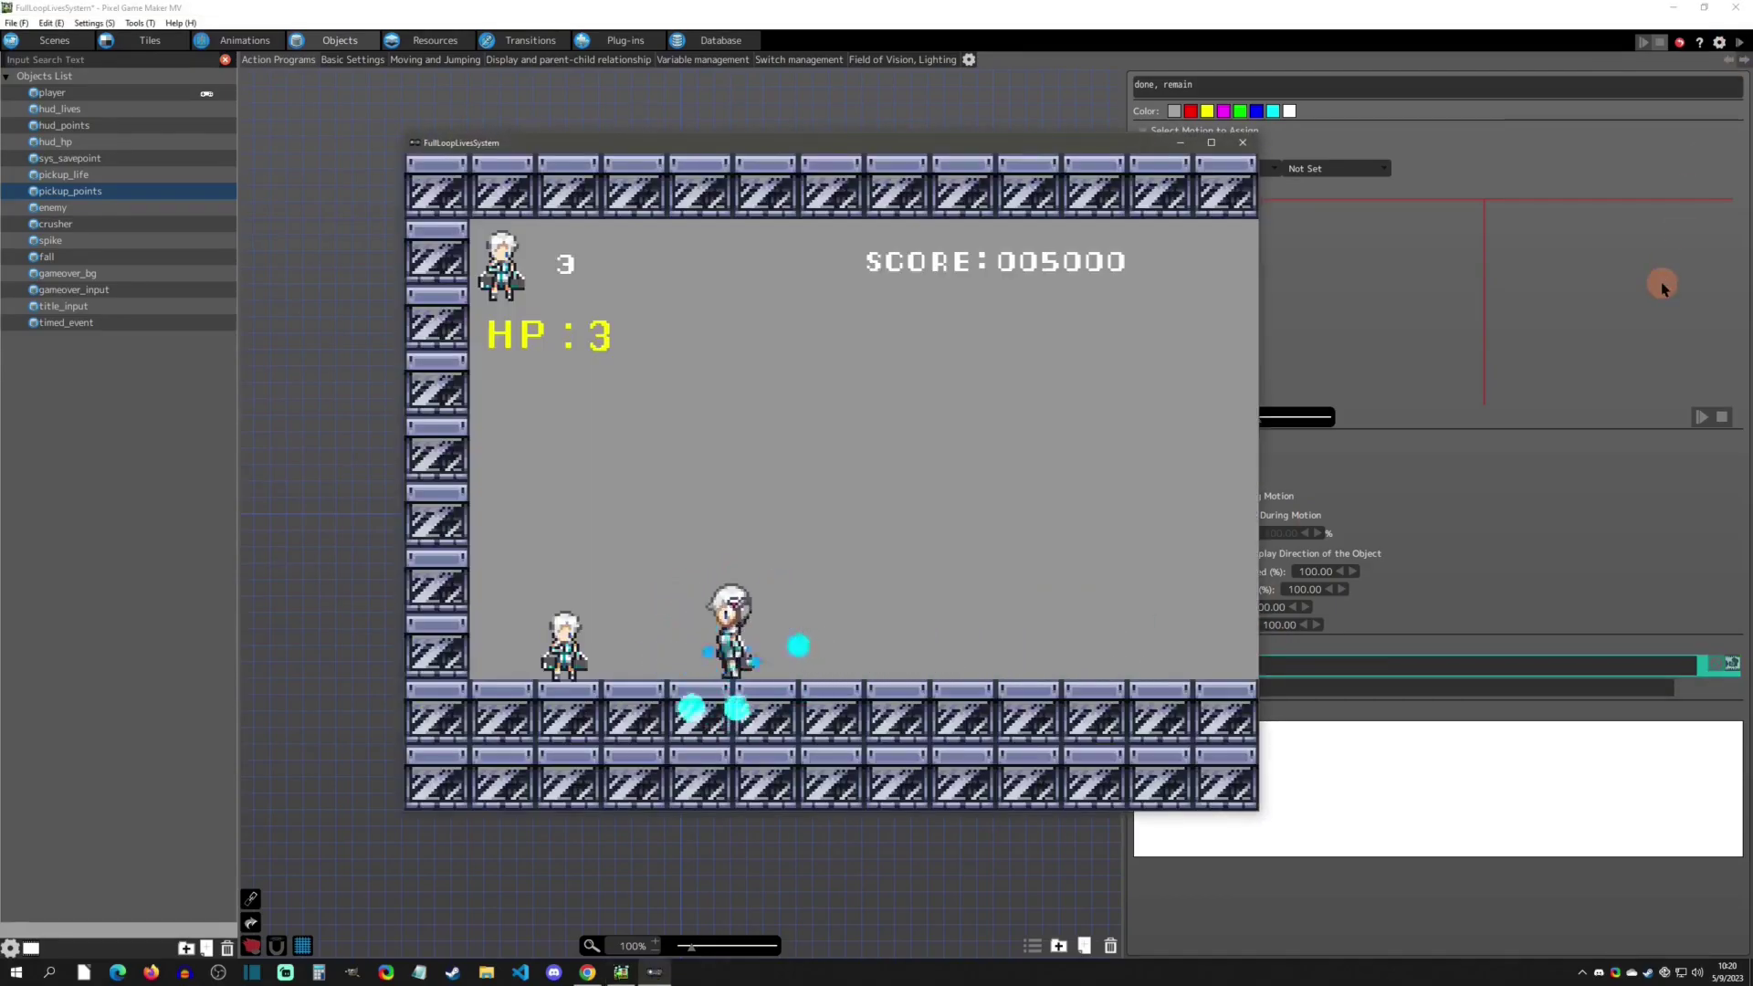
key(Right)
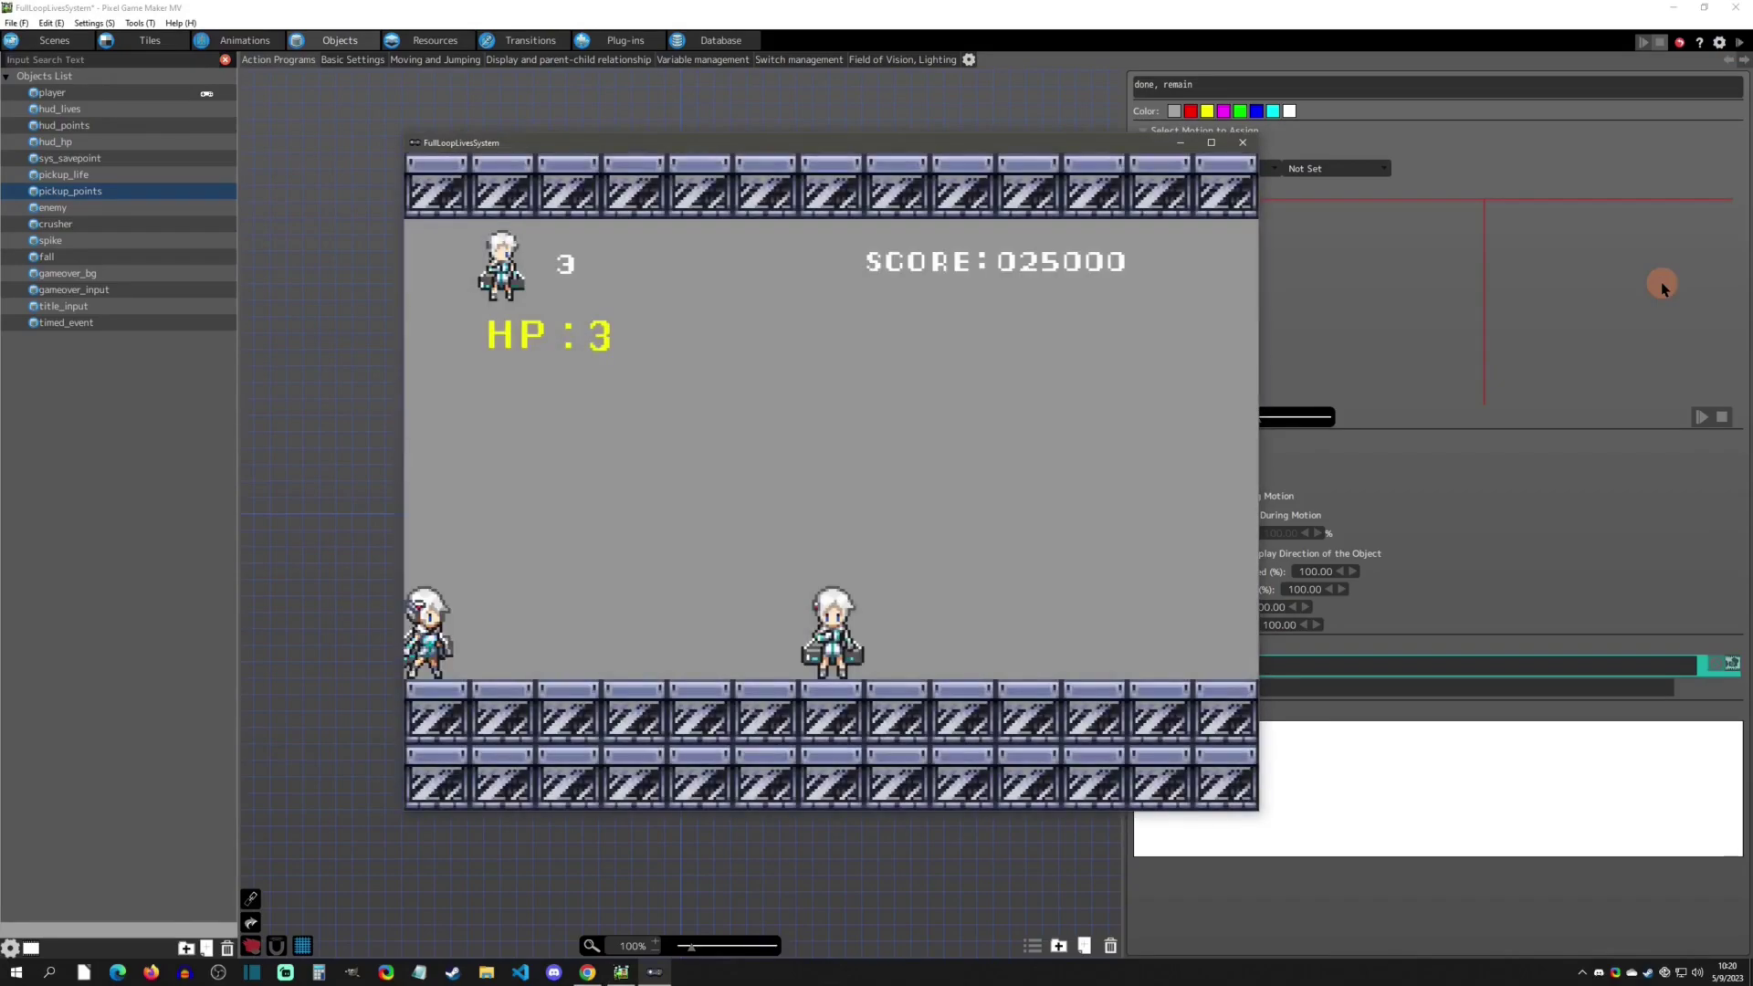
key(Left)
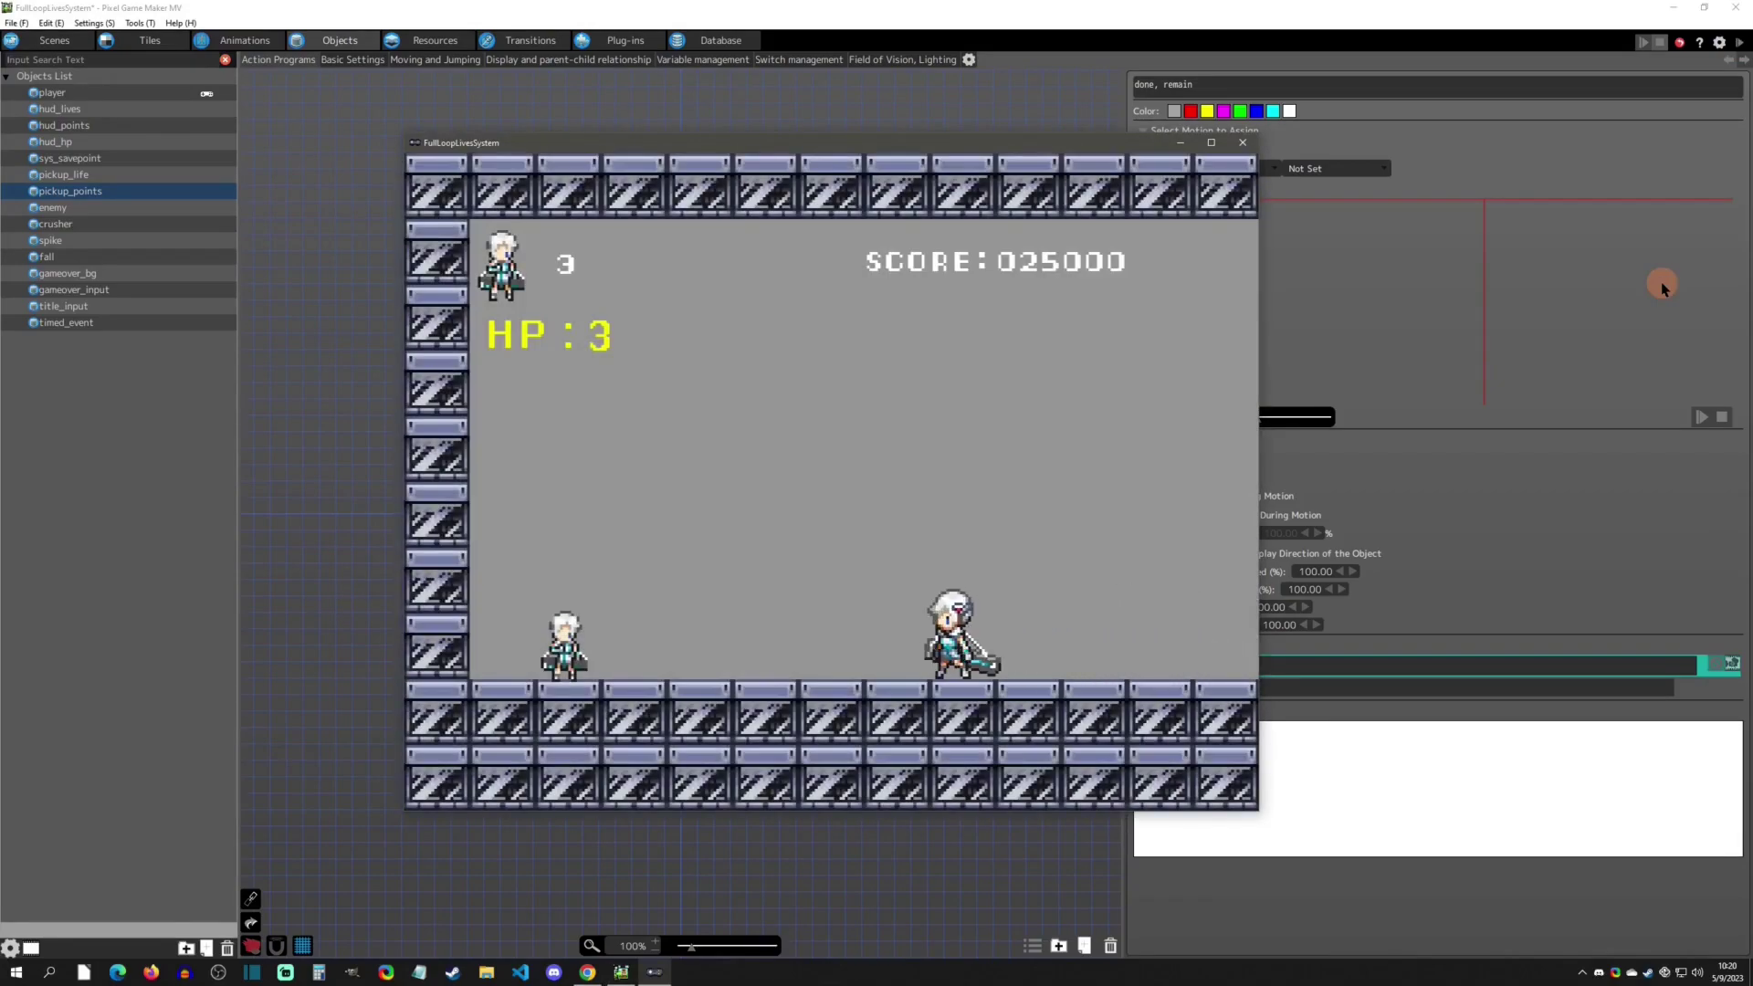
key(Left)
key(Right)
key(Right)
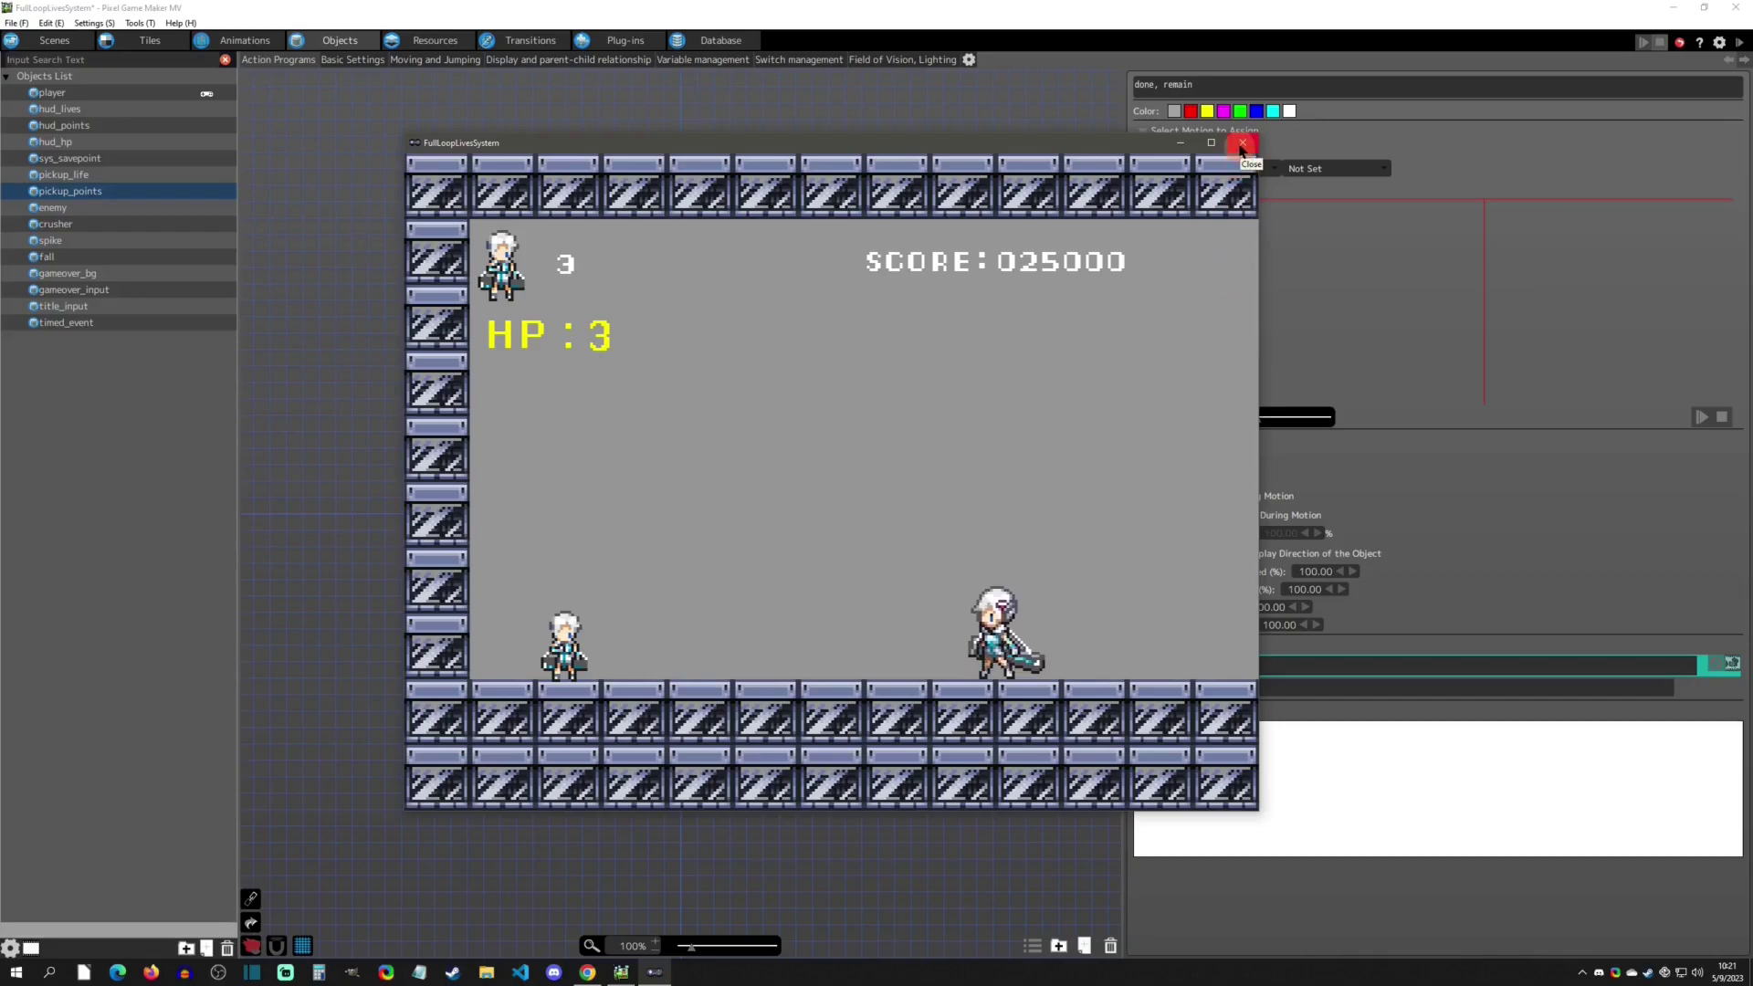
click(1242, 146)
- Switch to Chrome and highlight Stage Reset System in the Samples Pack #2 project list
click(587, 972)
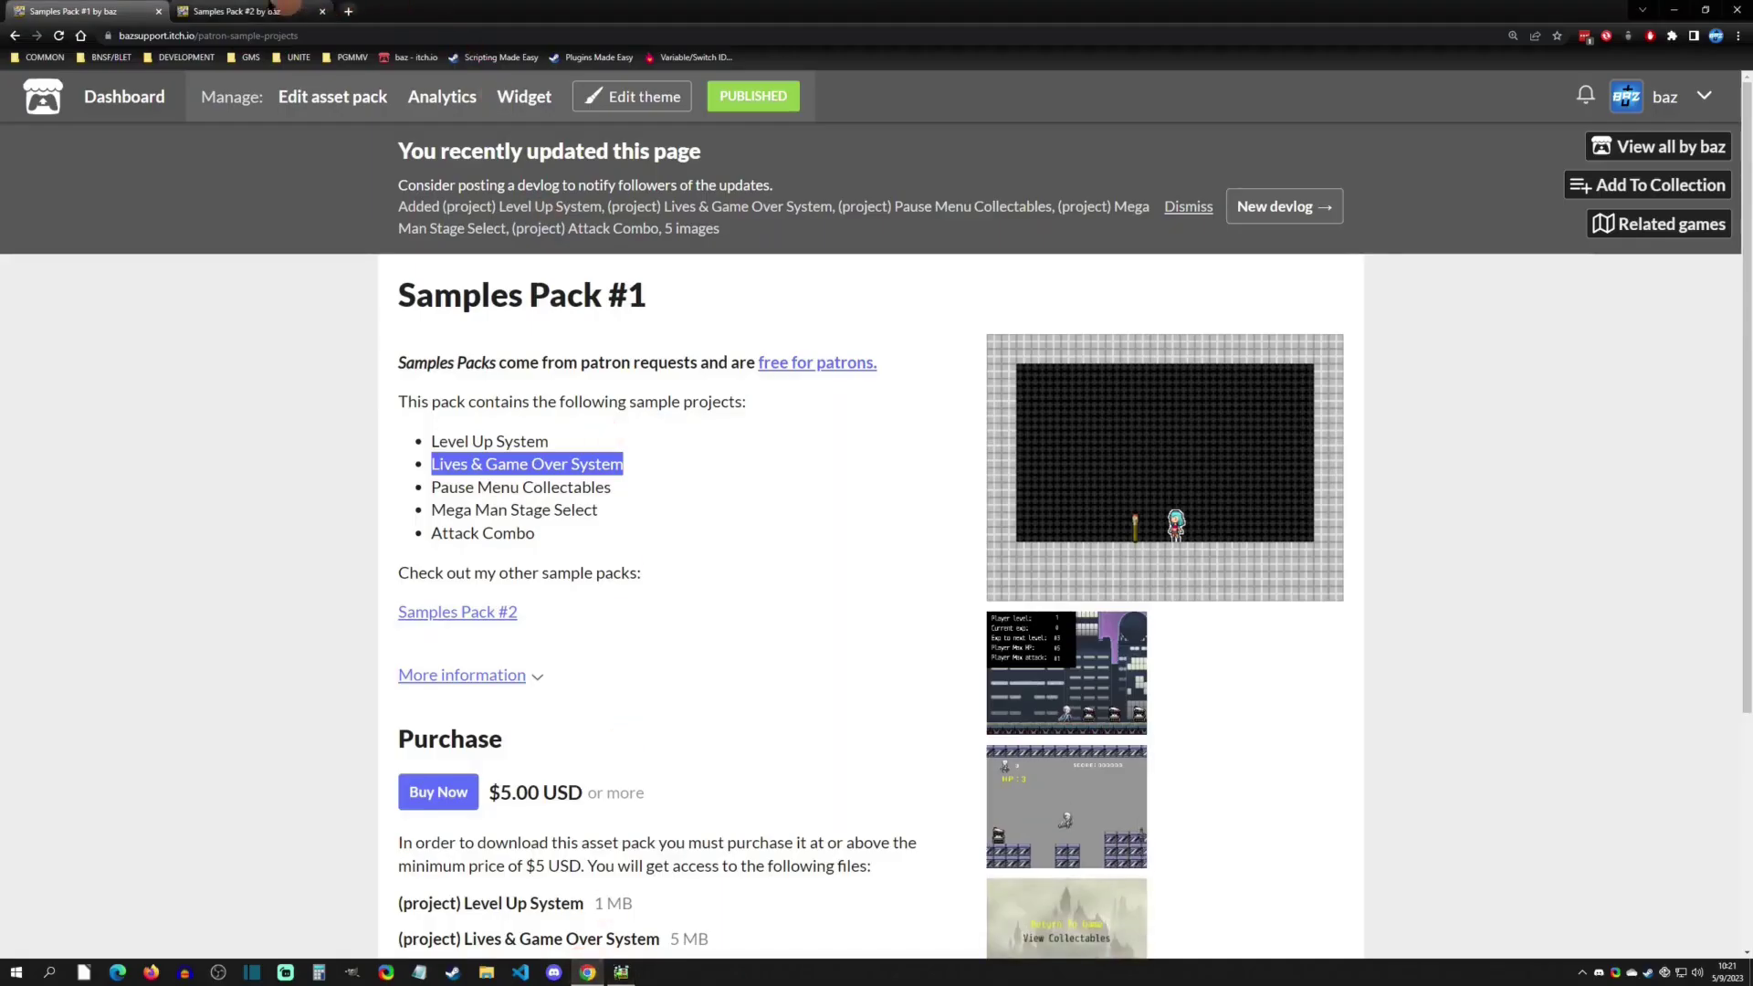
key(ctrl+Tab)
drag(425, 318, 599, 317)
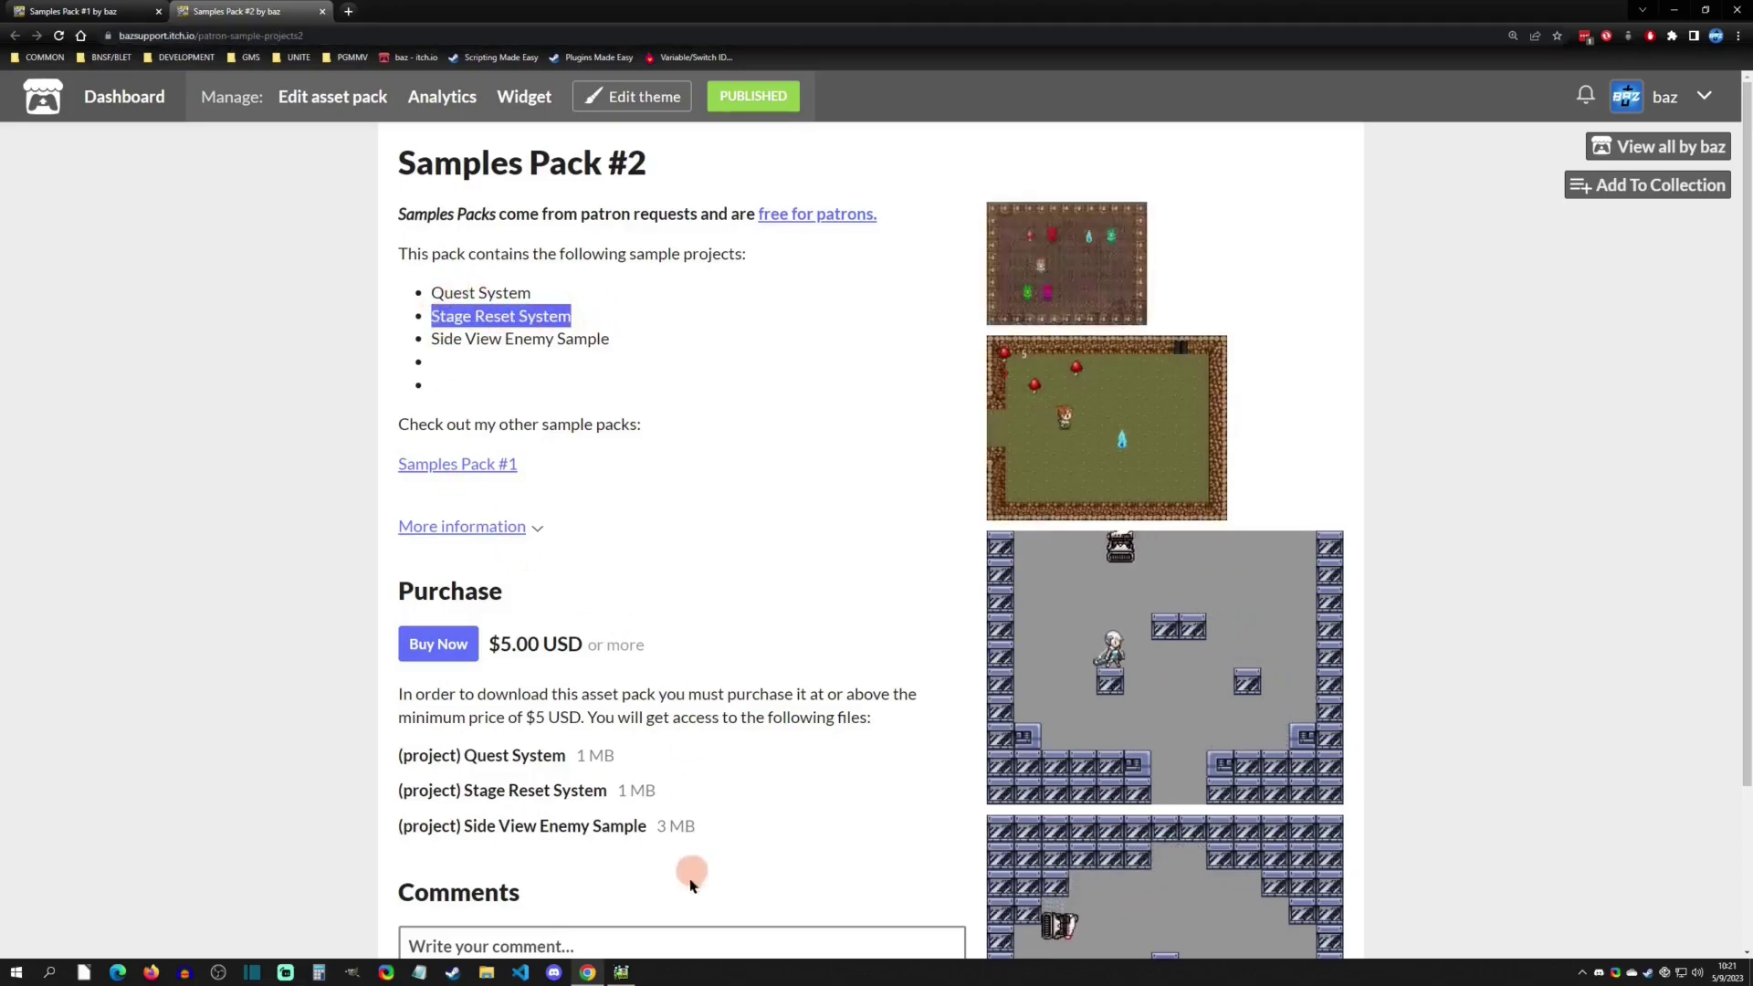
- Return to Pixel Game Maker MV and open Game.pgmproject from the bazStageResetSystem folder, without saving the current project
click(621, 972)
click(19, 23)
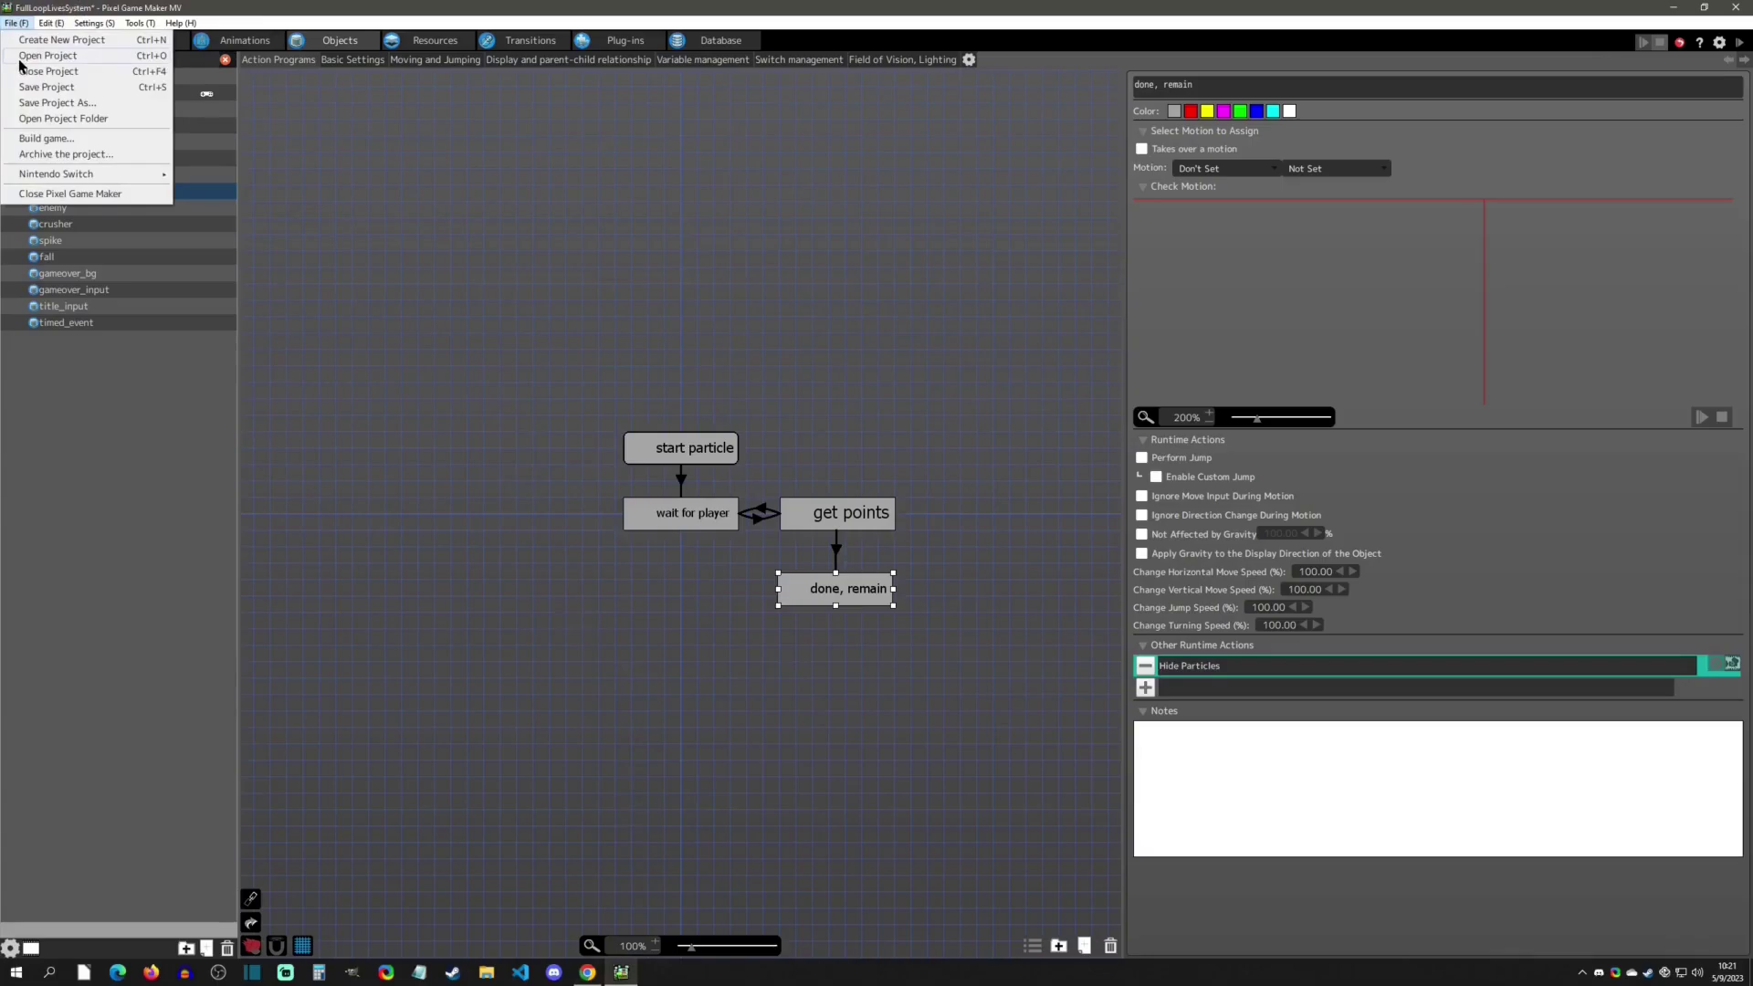
click(48, 55)
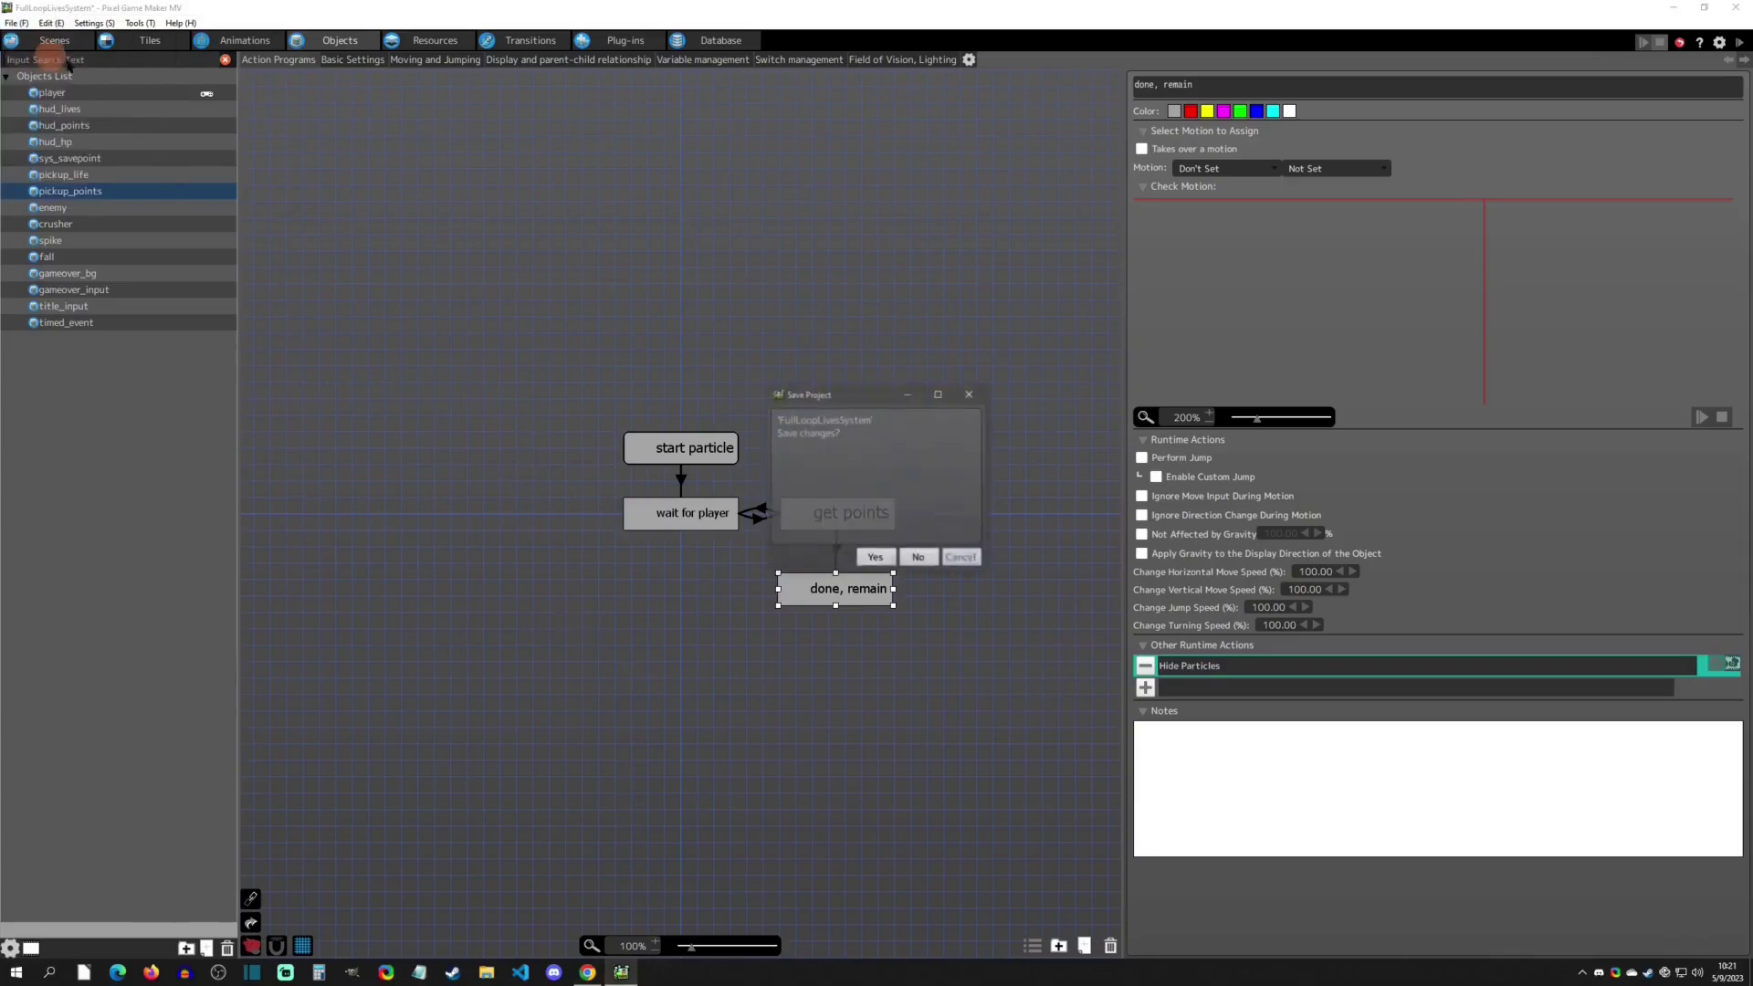
click(916, 557)
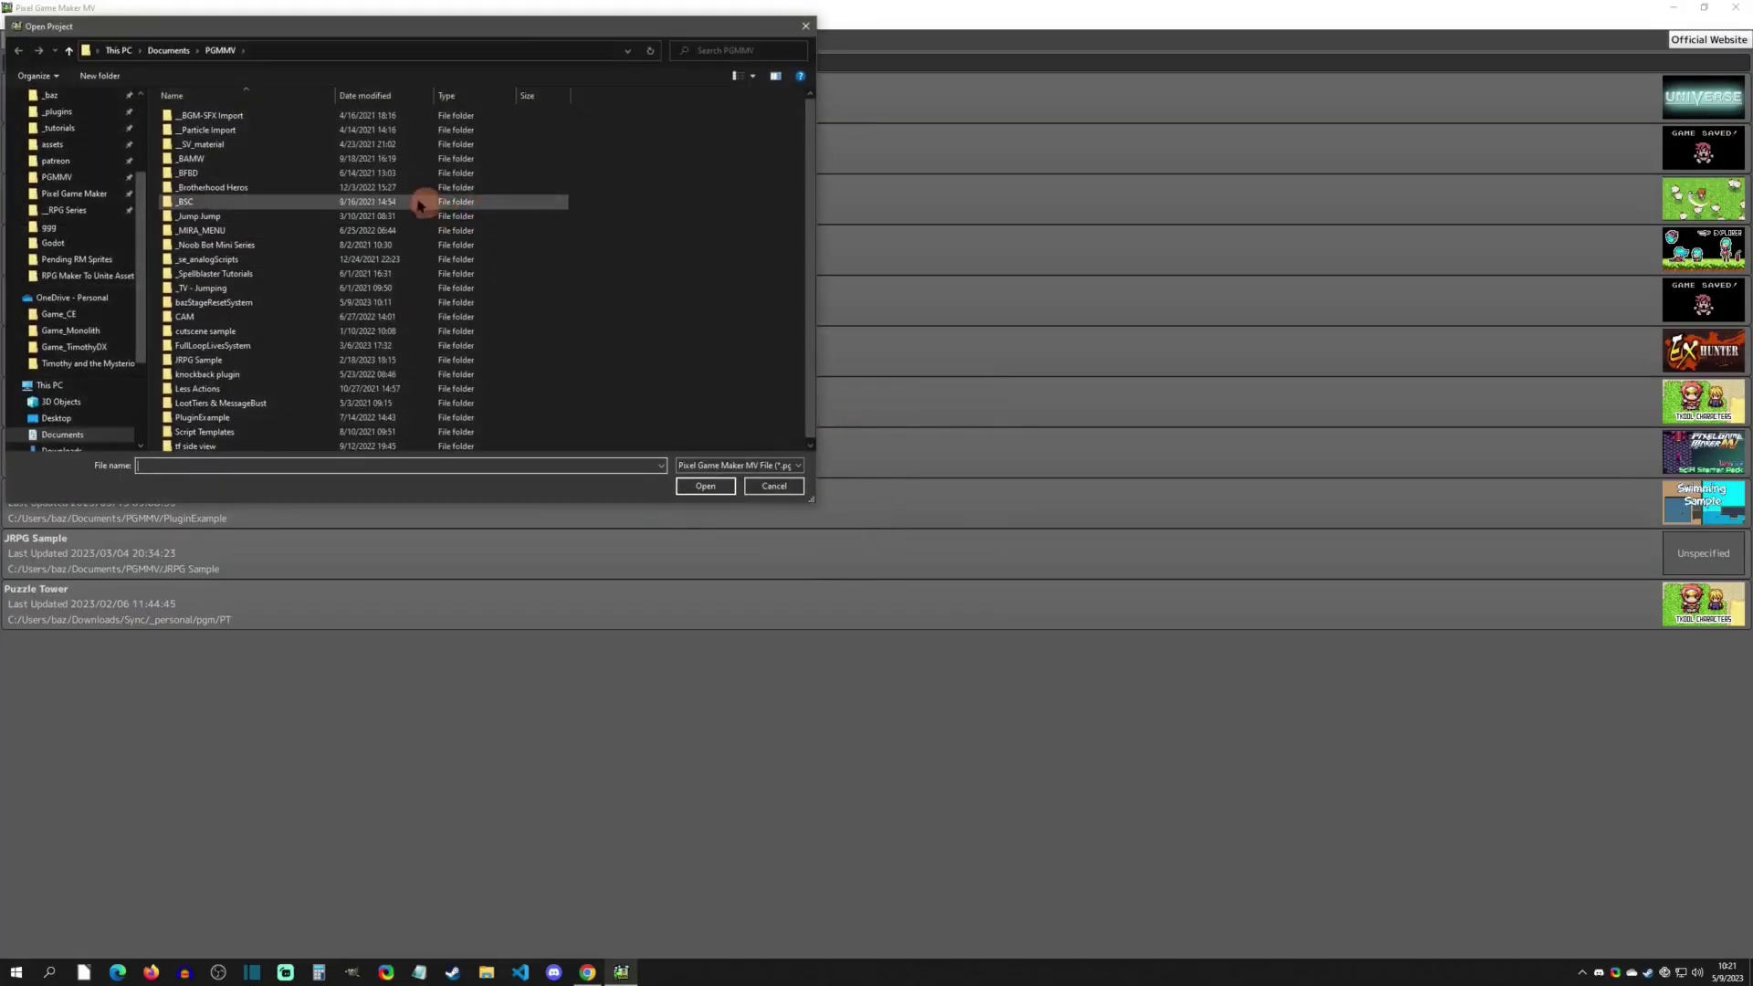
double_click(239, 302)
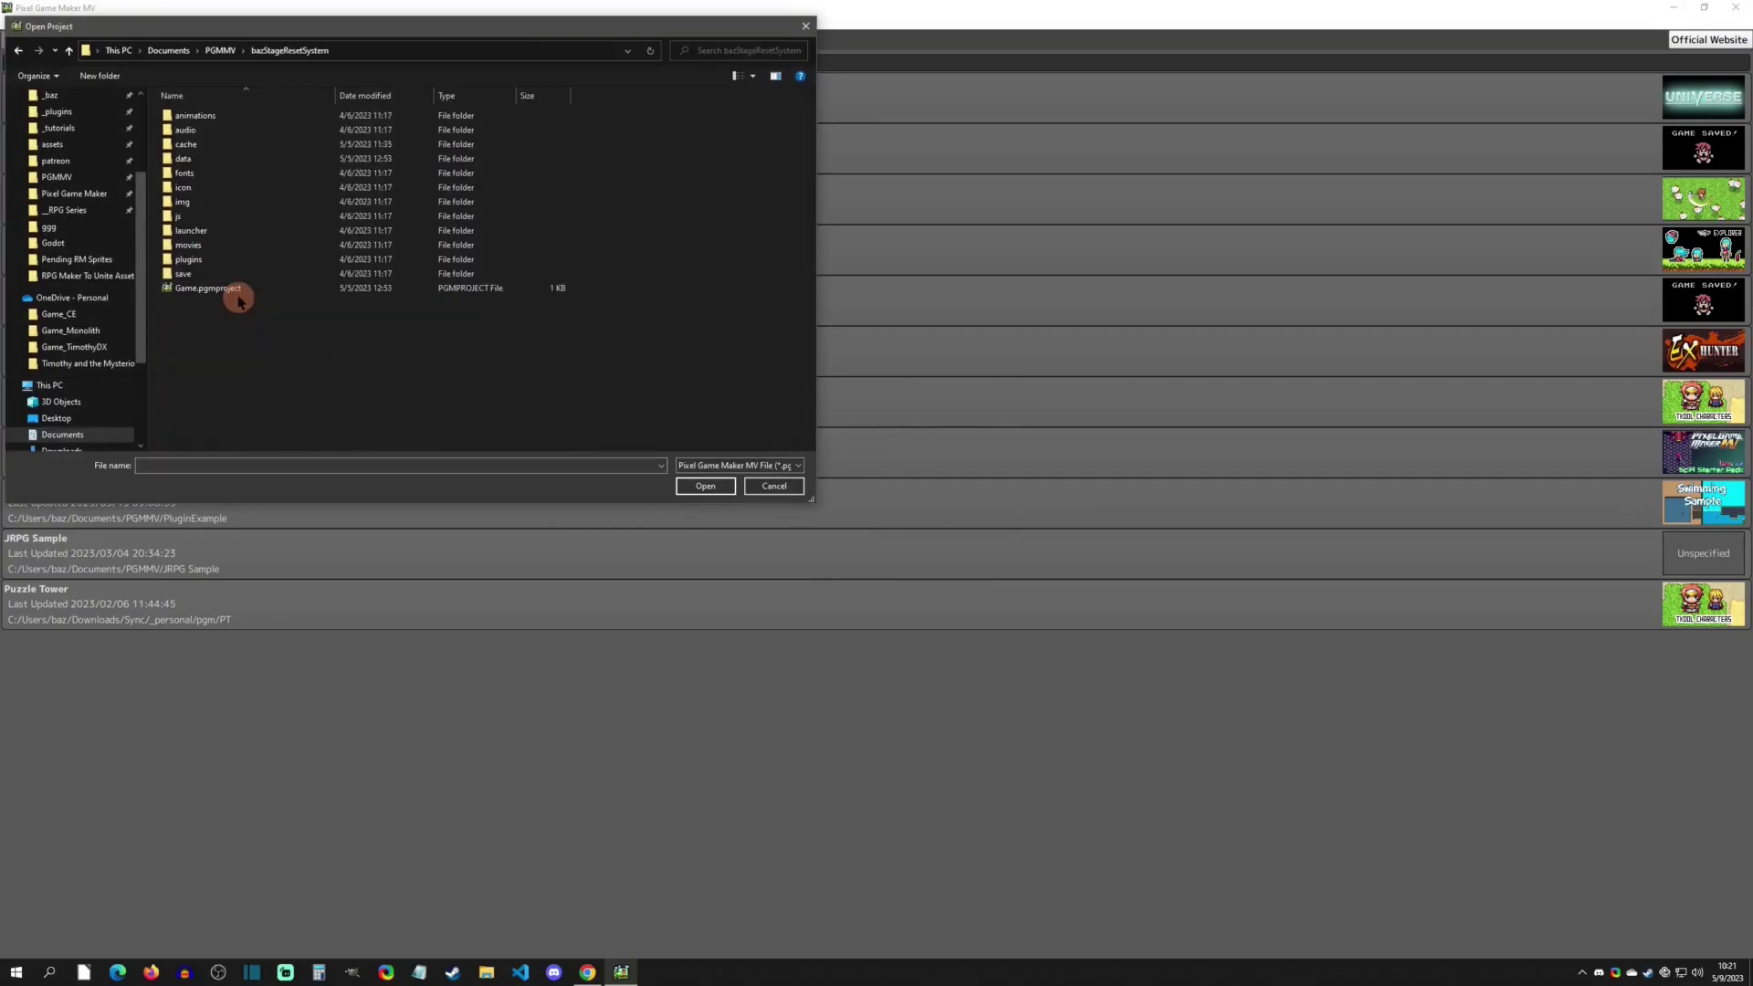
double_click(217, 292)
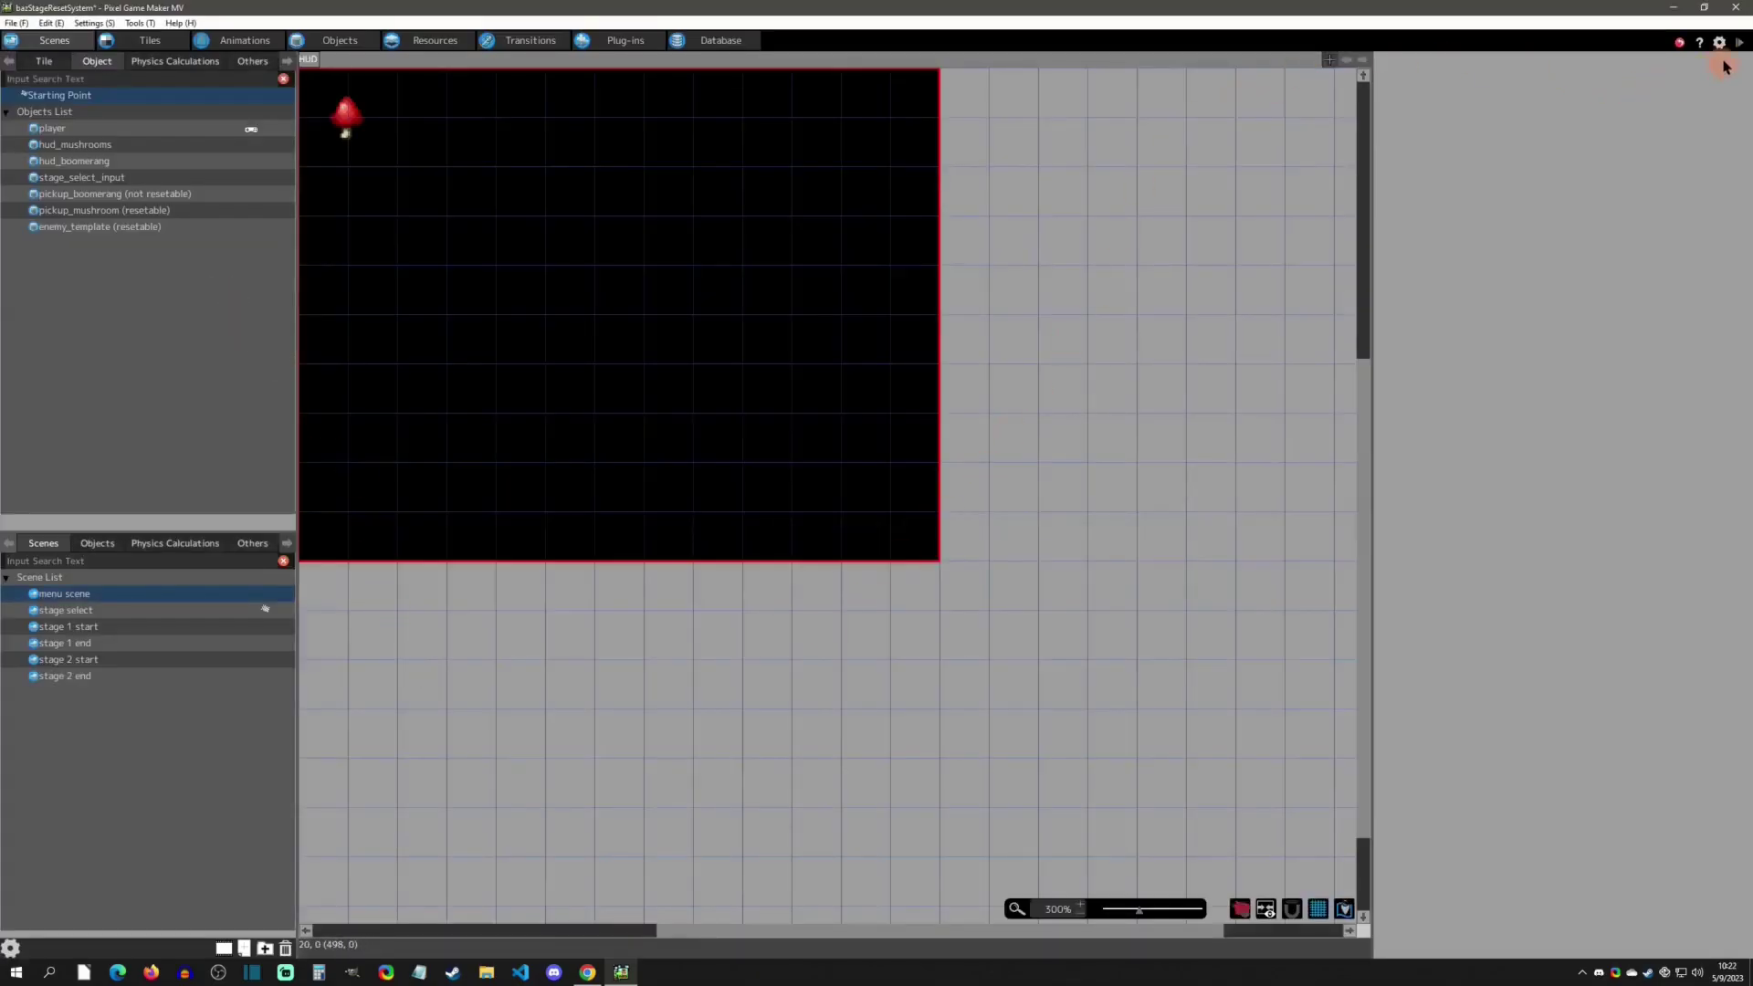
- Test-play the Stage Reset System project and move the character between the three stage doors on the Stage Select screen
click(1739, 42)
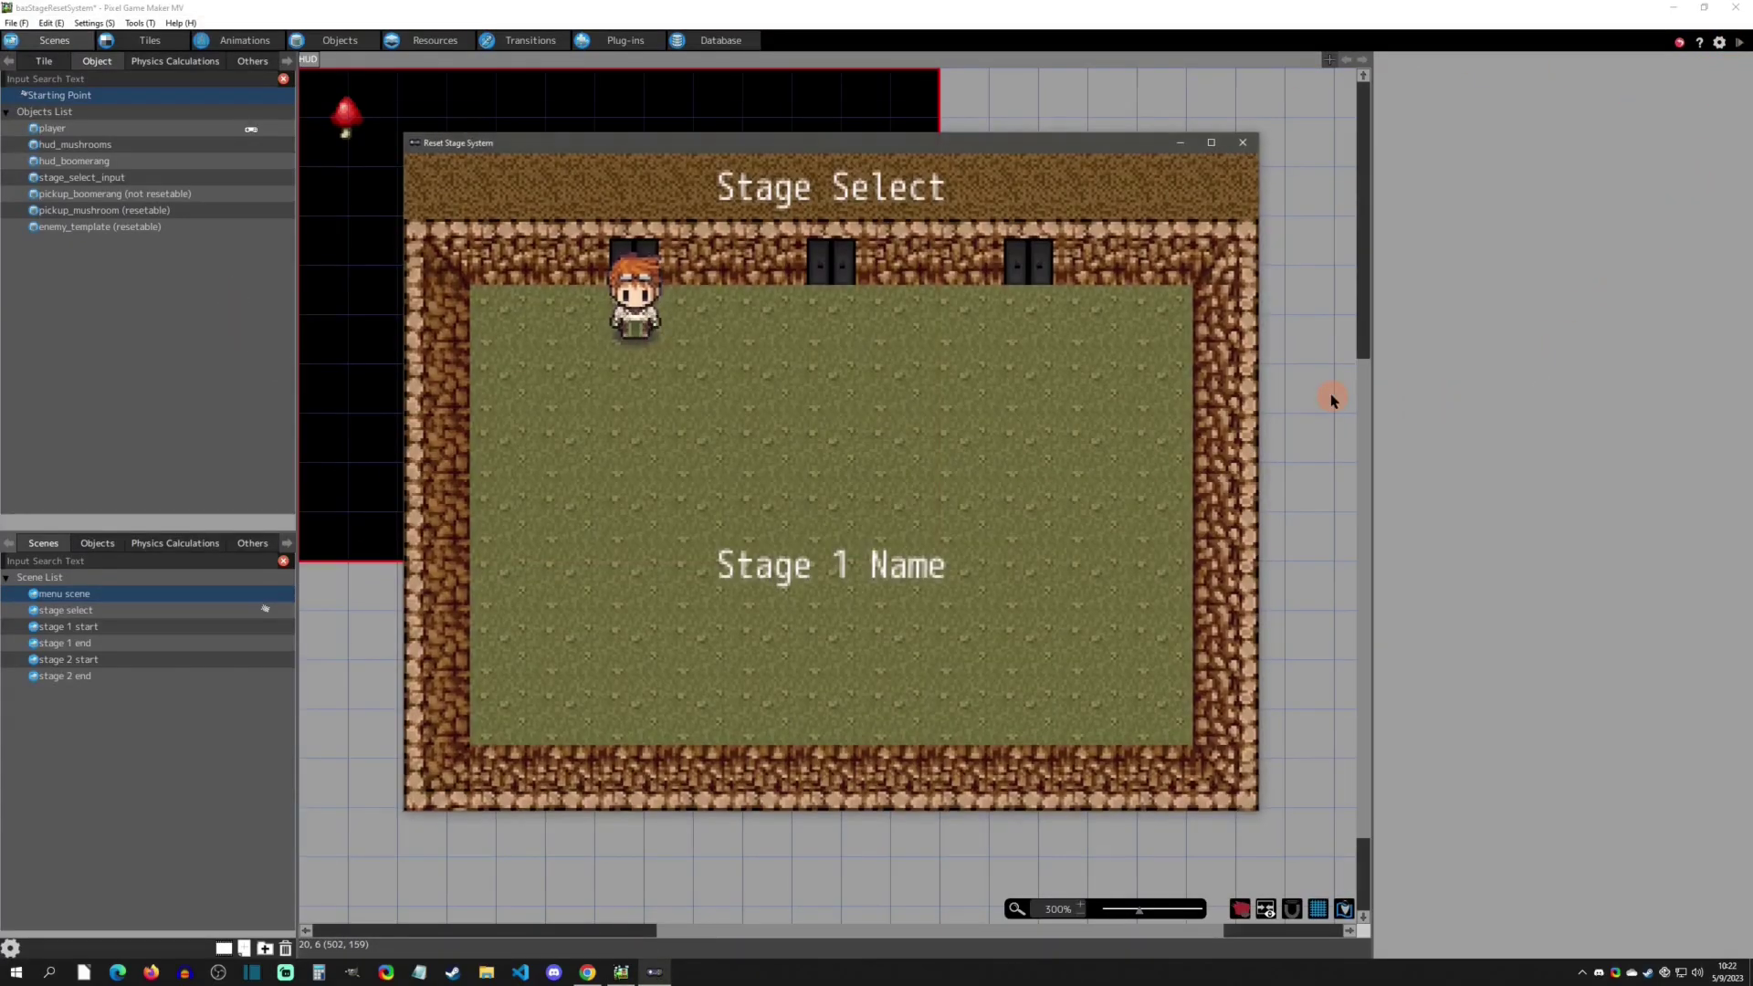
key(Right)
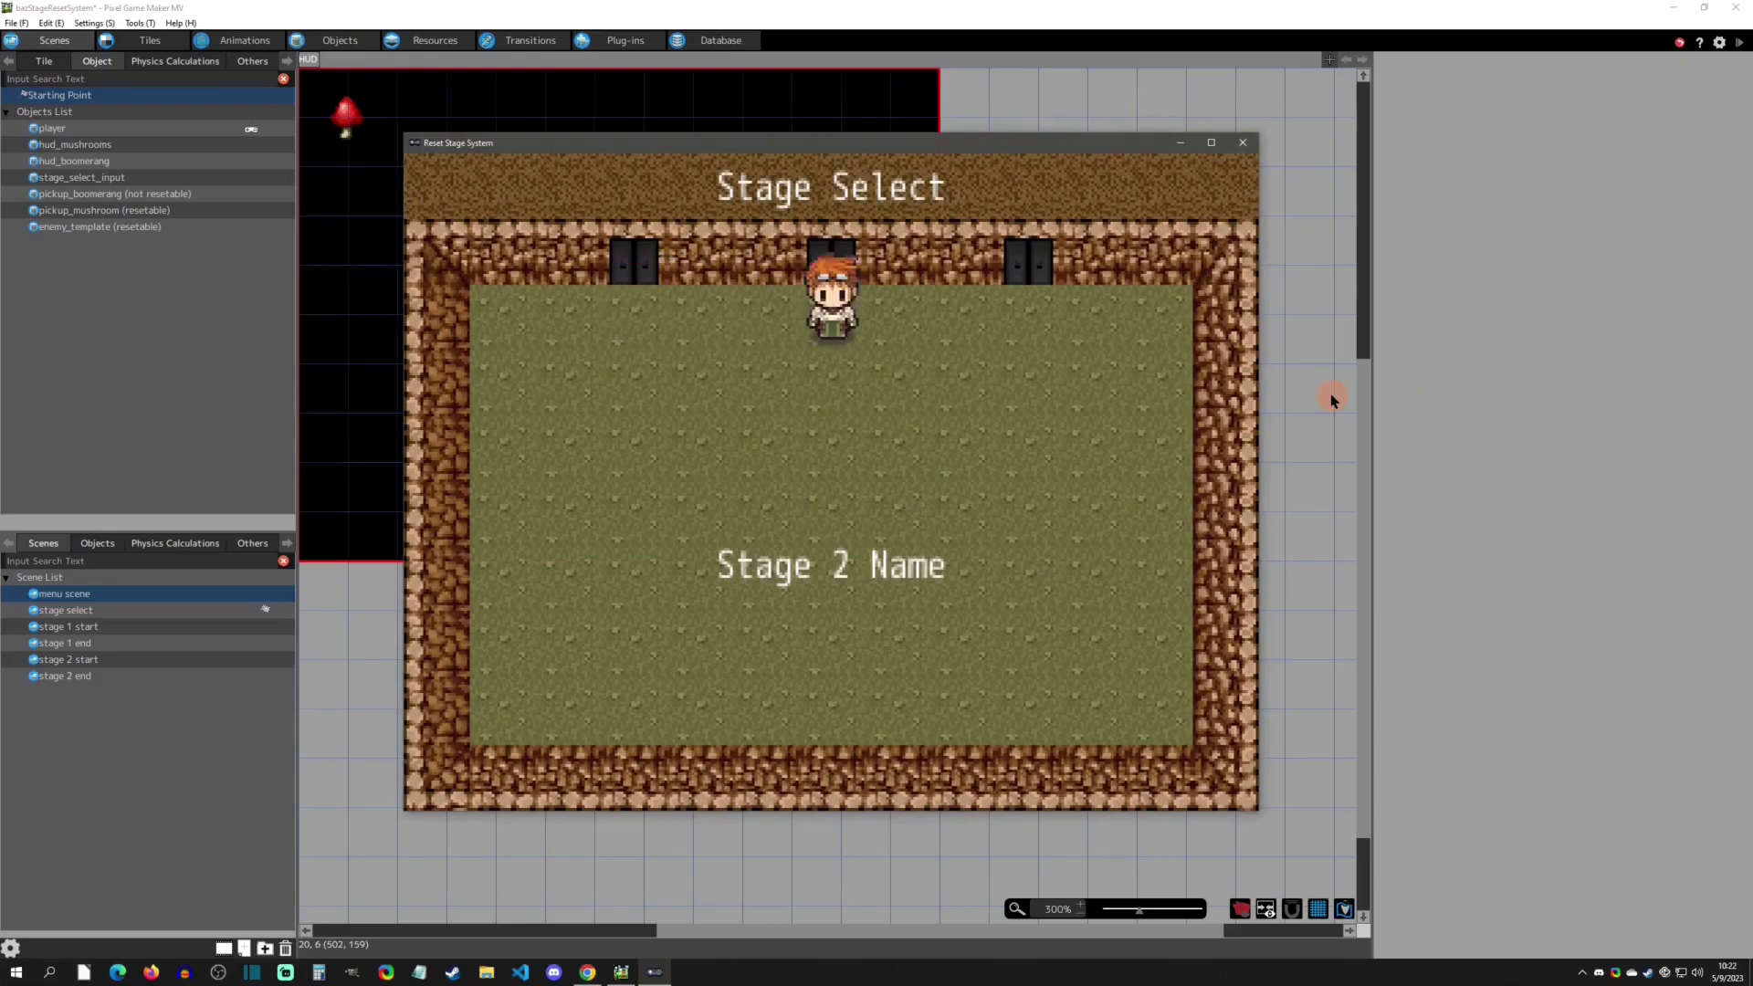
key(Left)
key(Right)
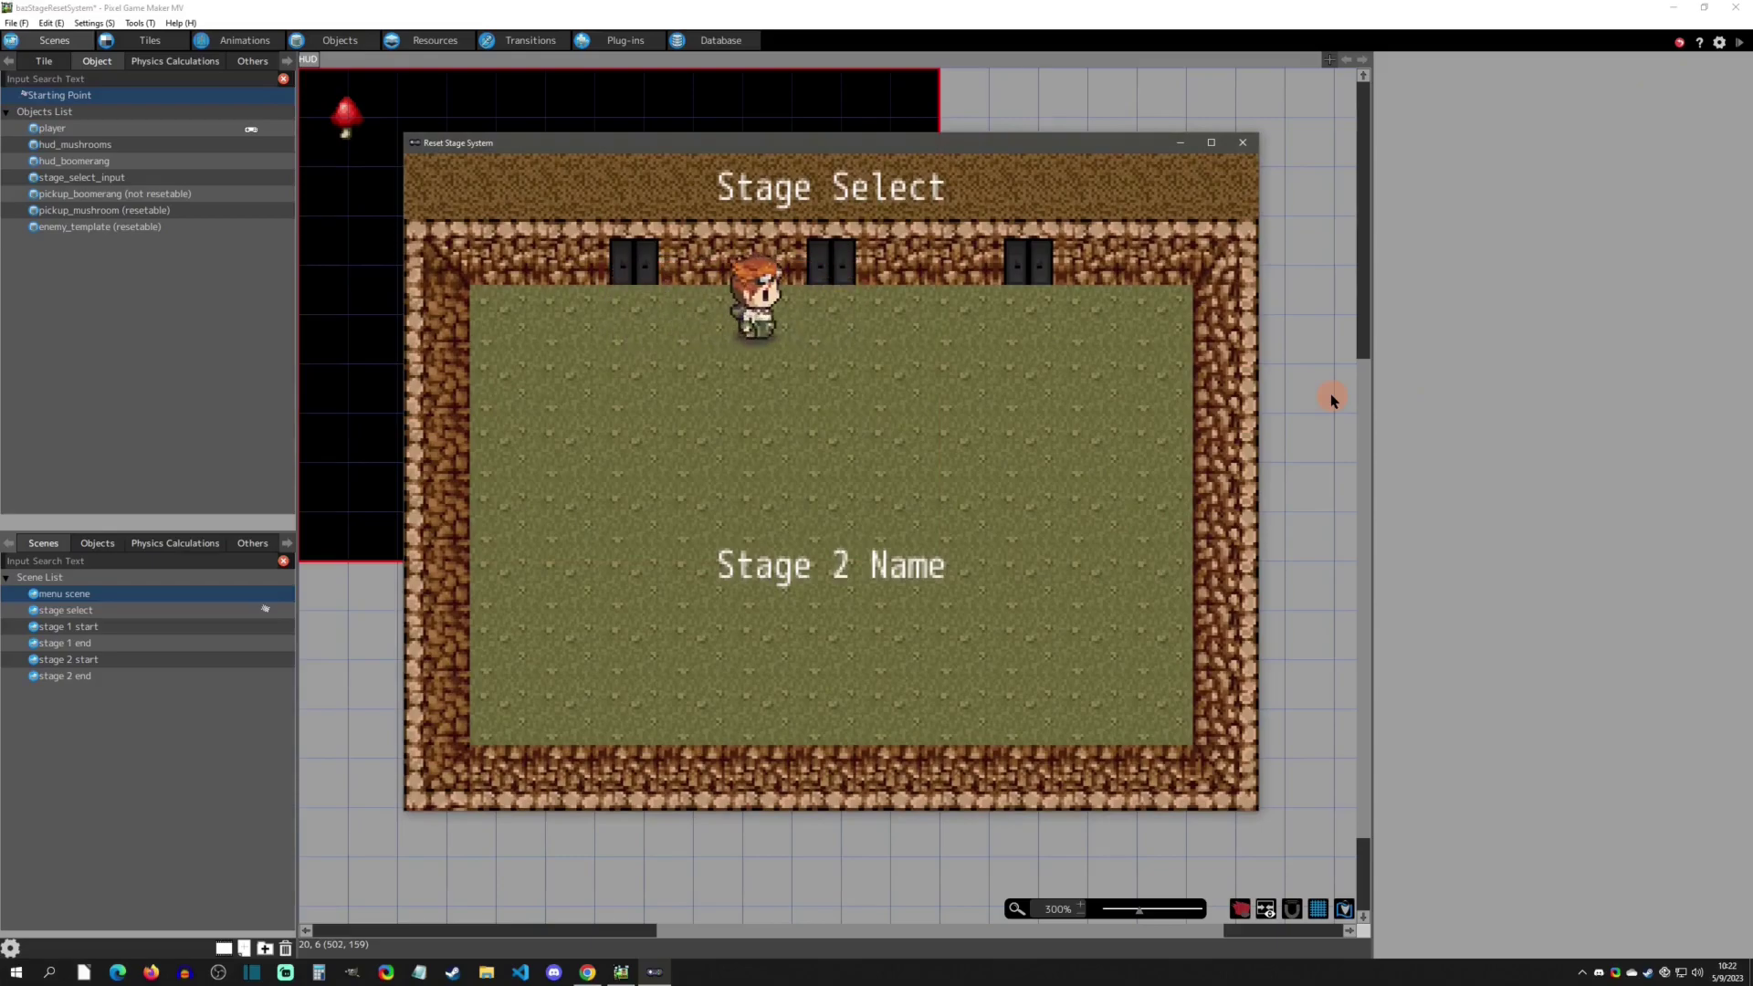
key(Right)
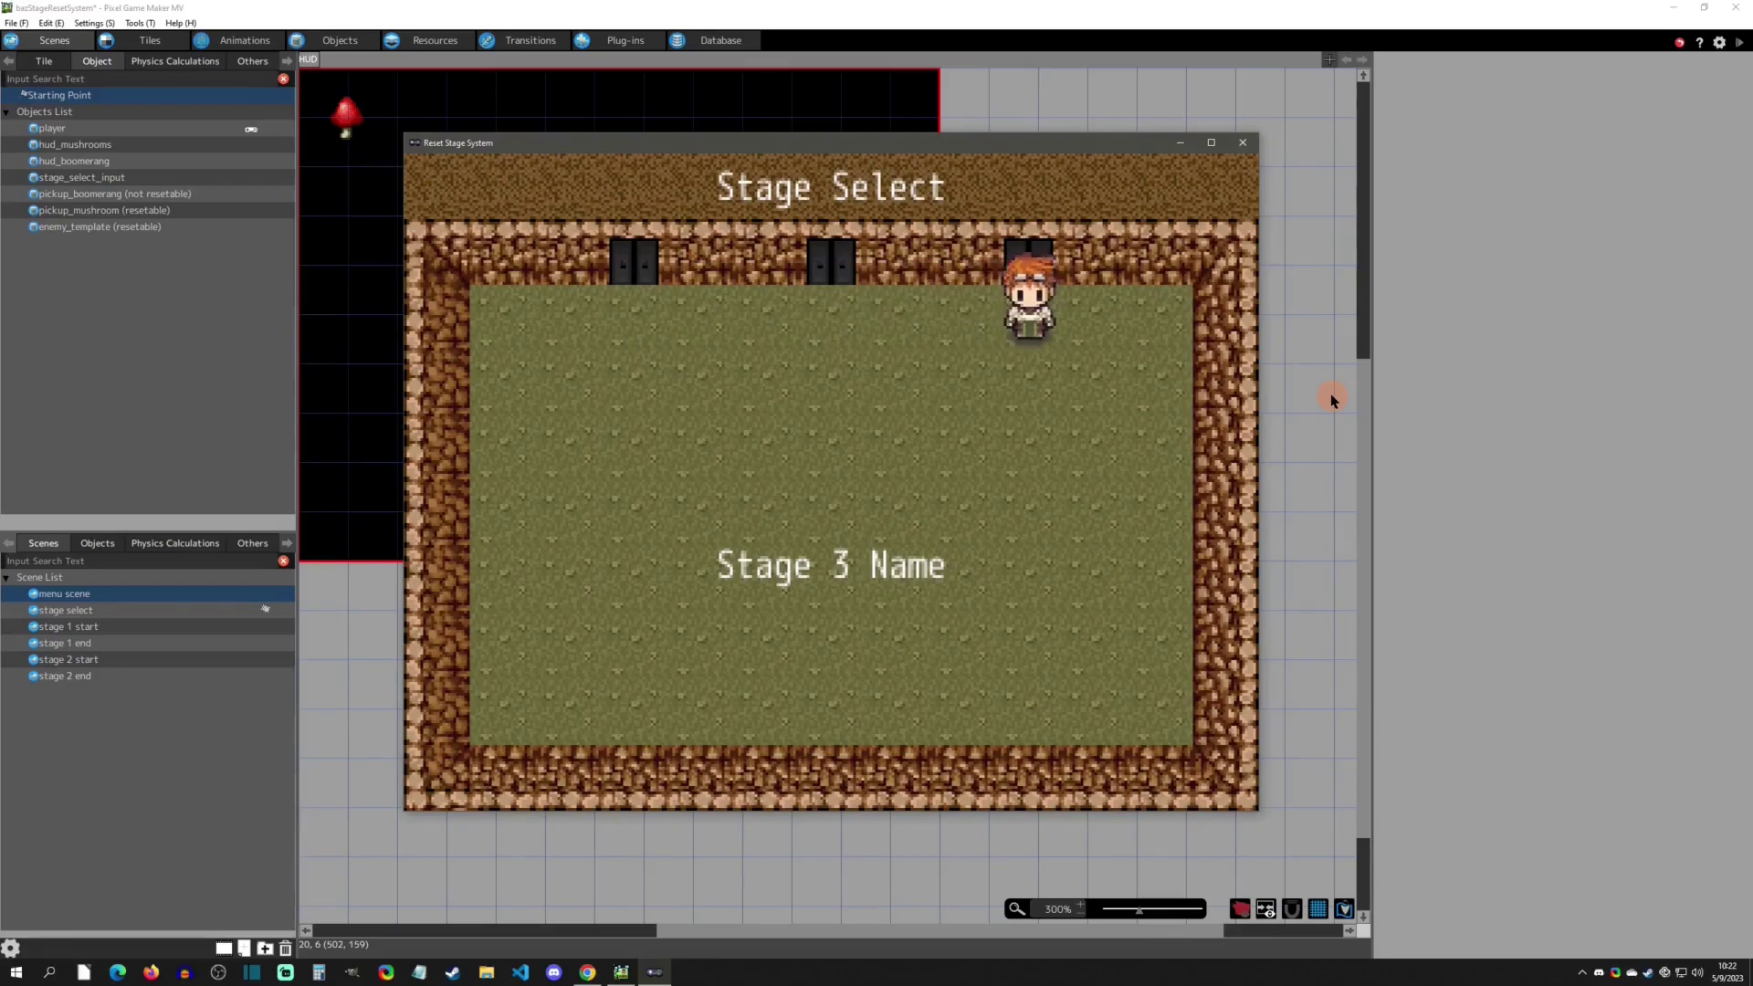
key(Left)
key(Left)
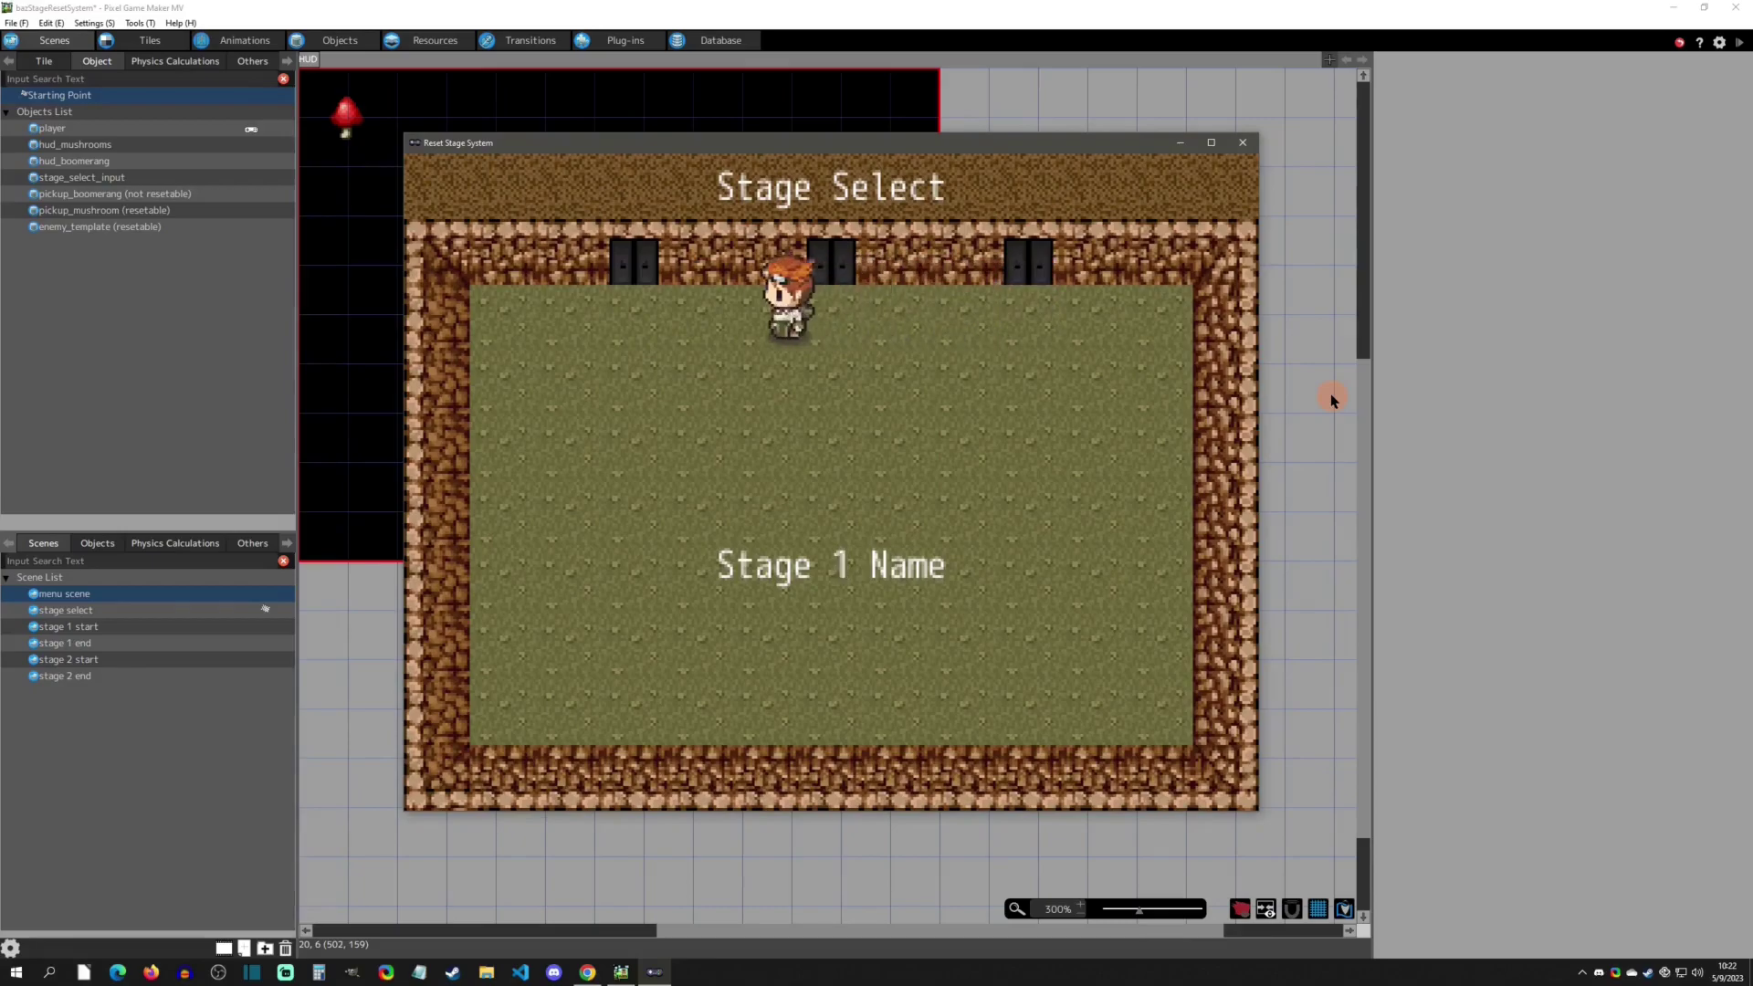
- Enter Stage 1, collect the mushroom in the first room, and leave through the room's exit
key(Up)
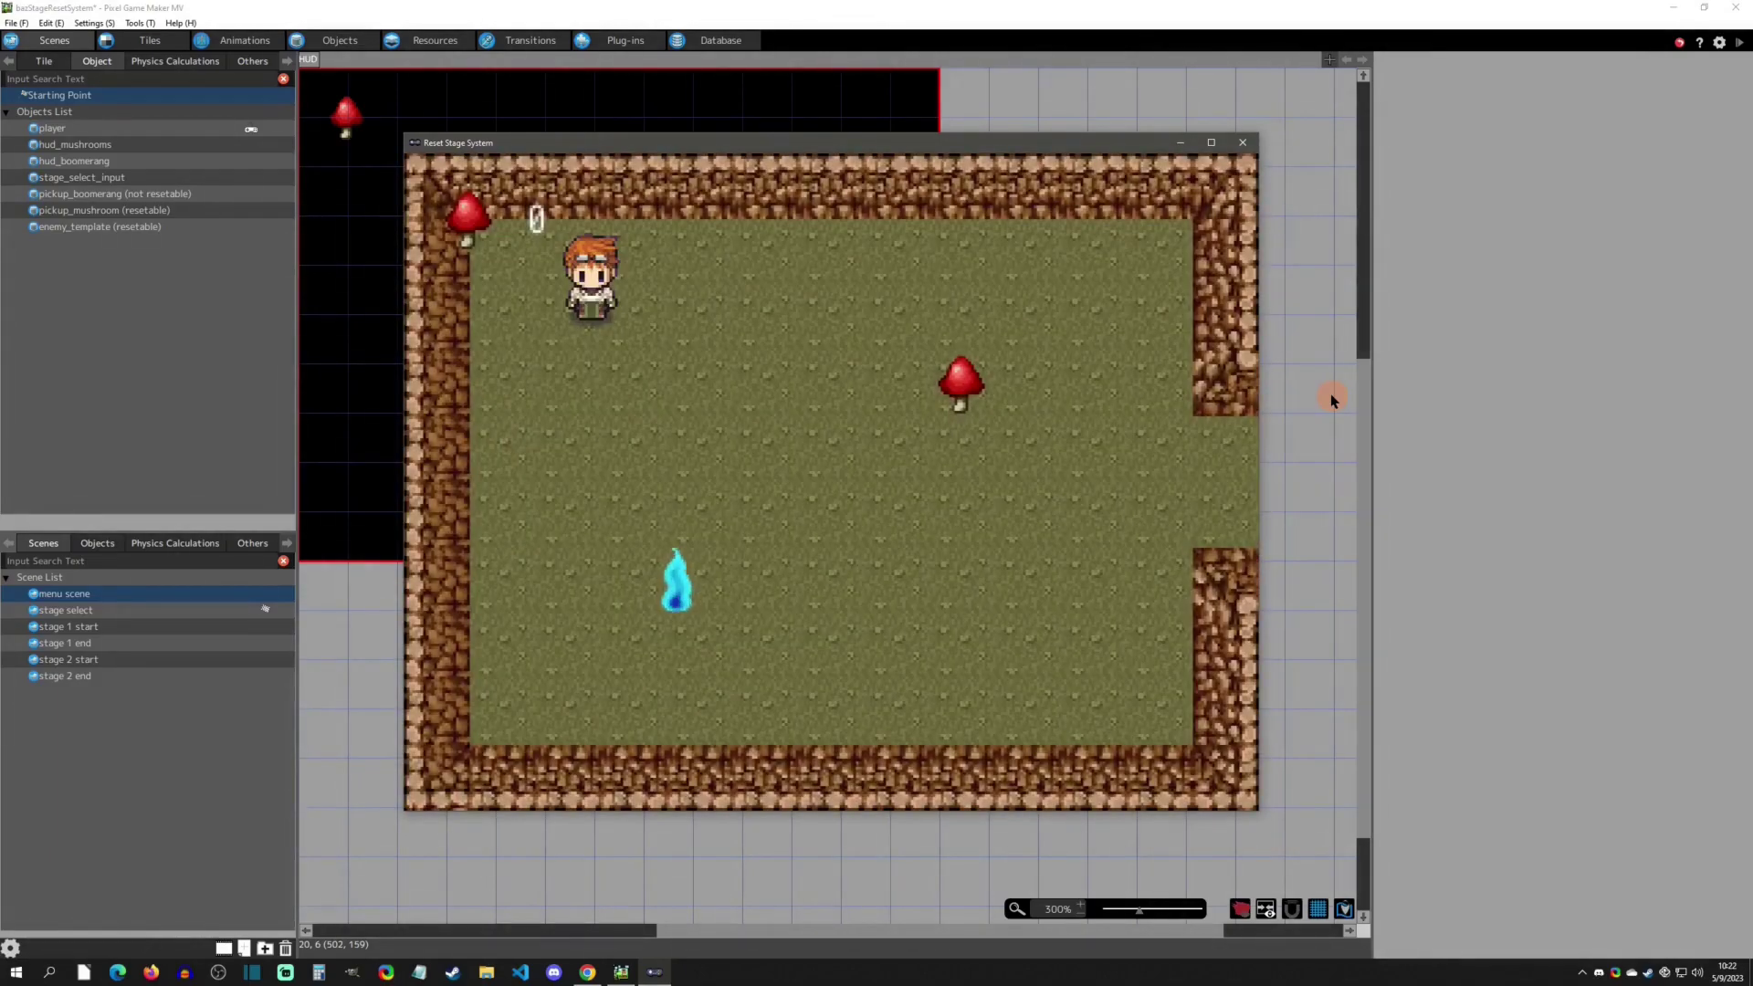
key(Right)
key(Down)
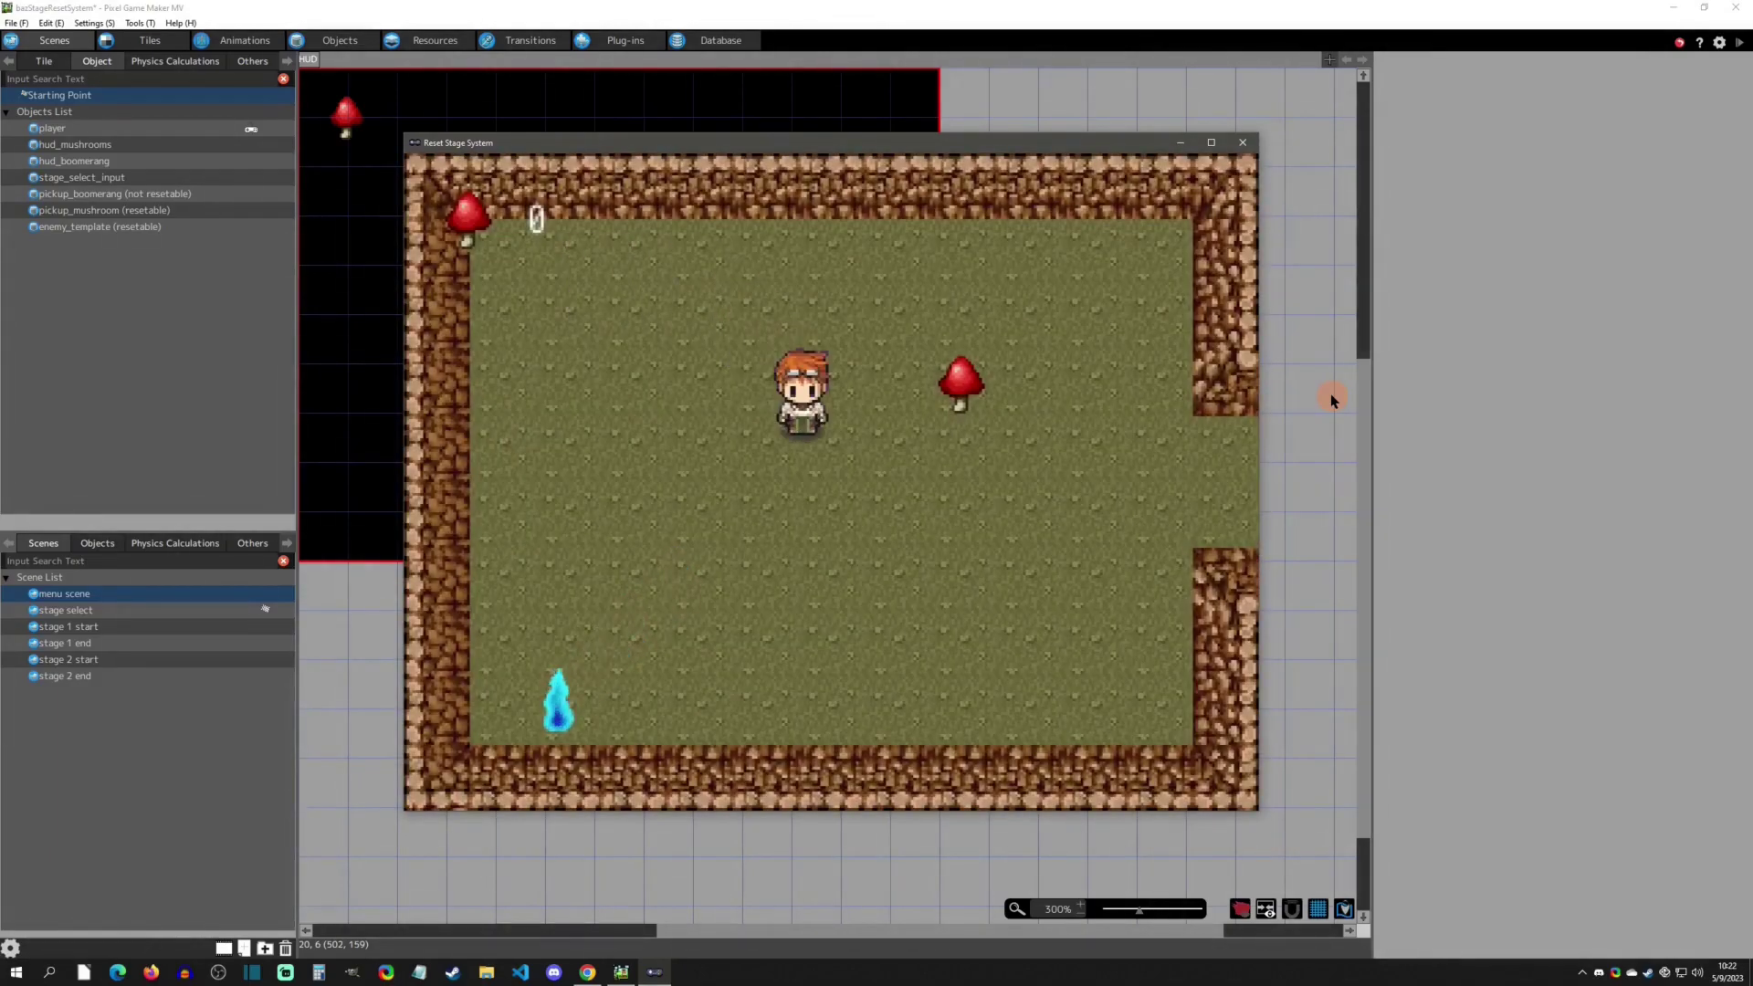
key(Right)
key(Up)
key(Left)
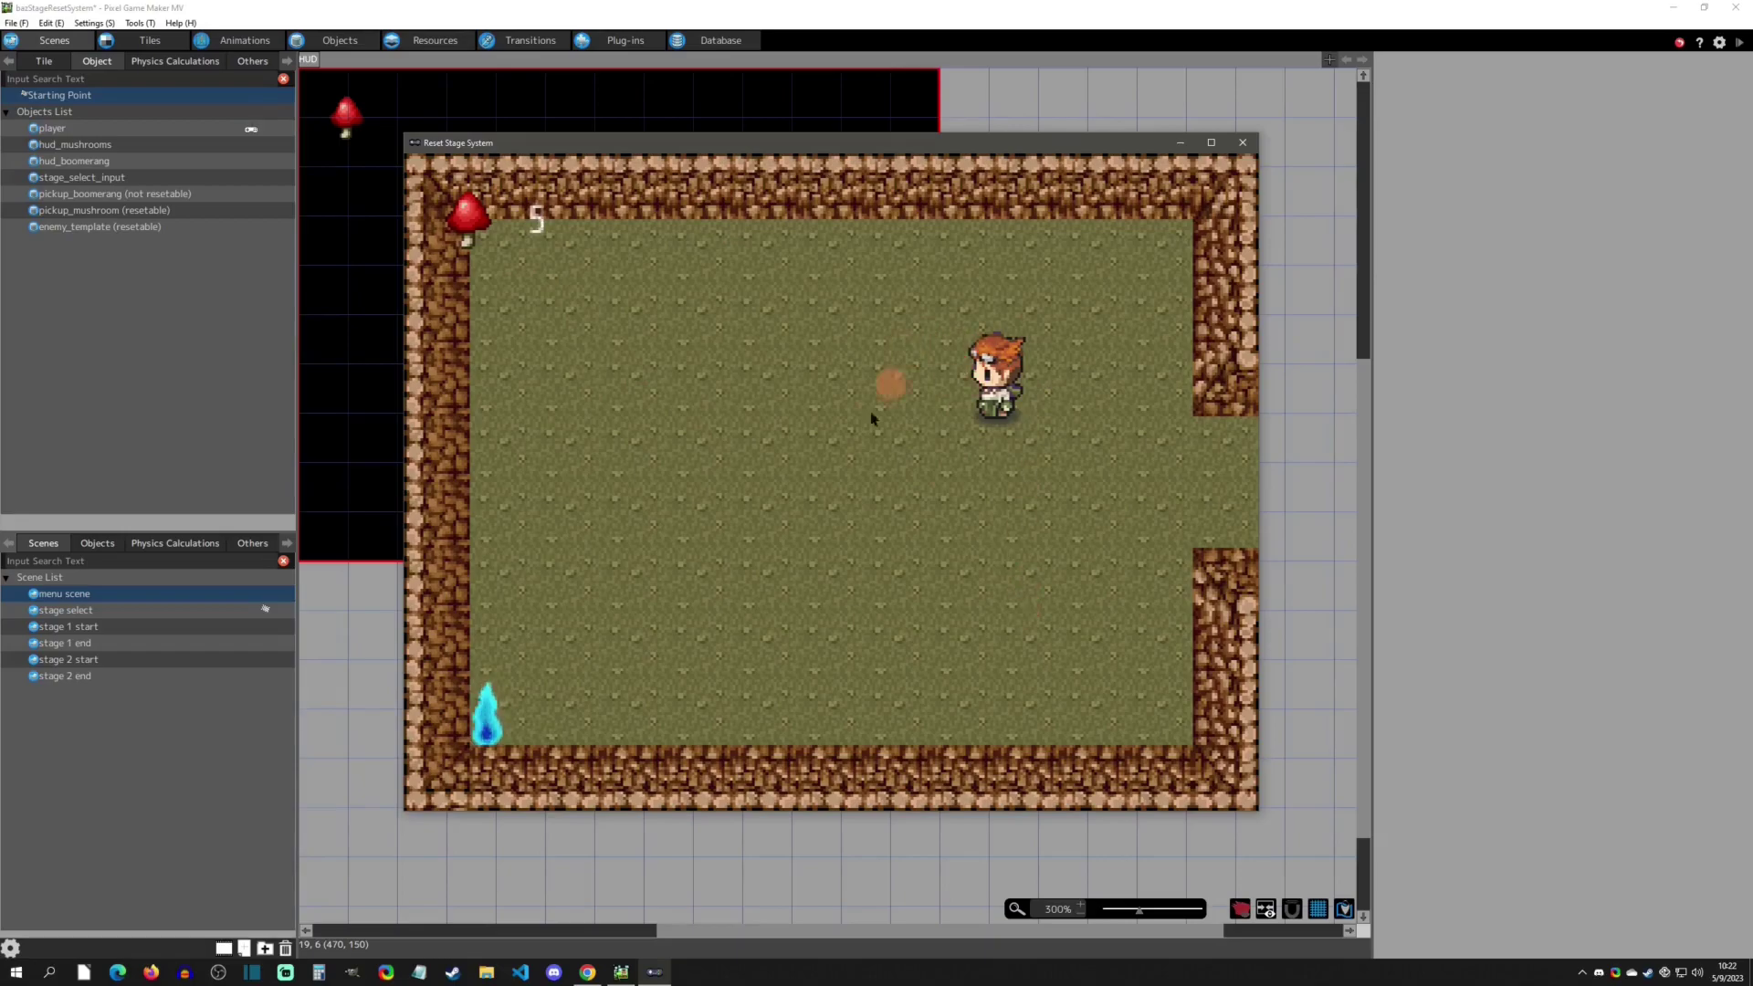
key(Down)
key(Right)
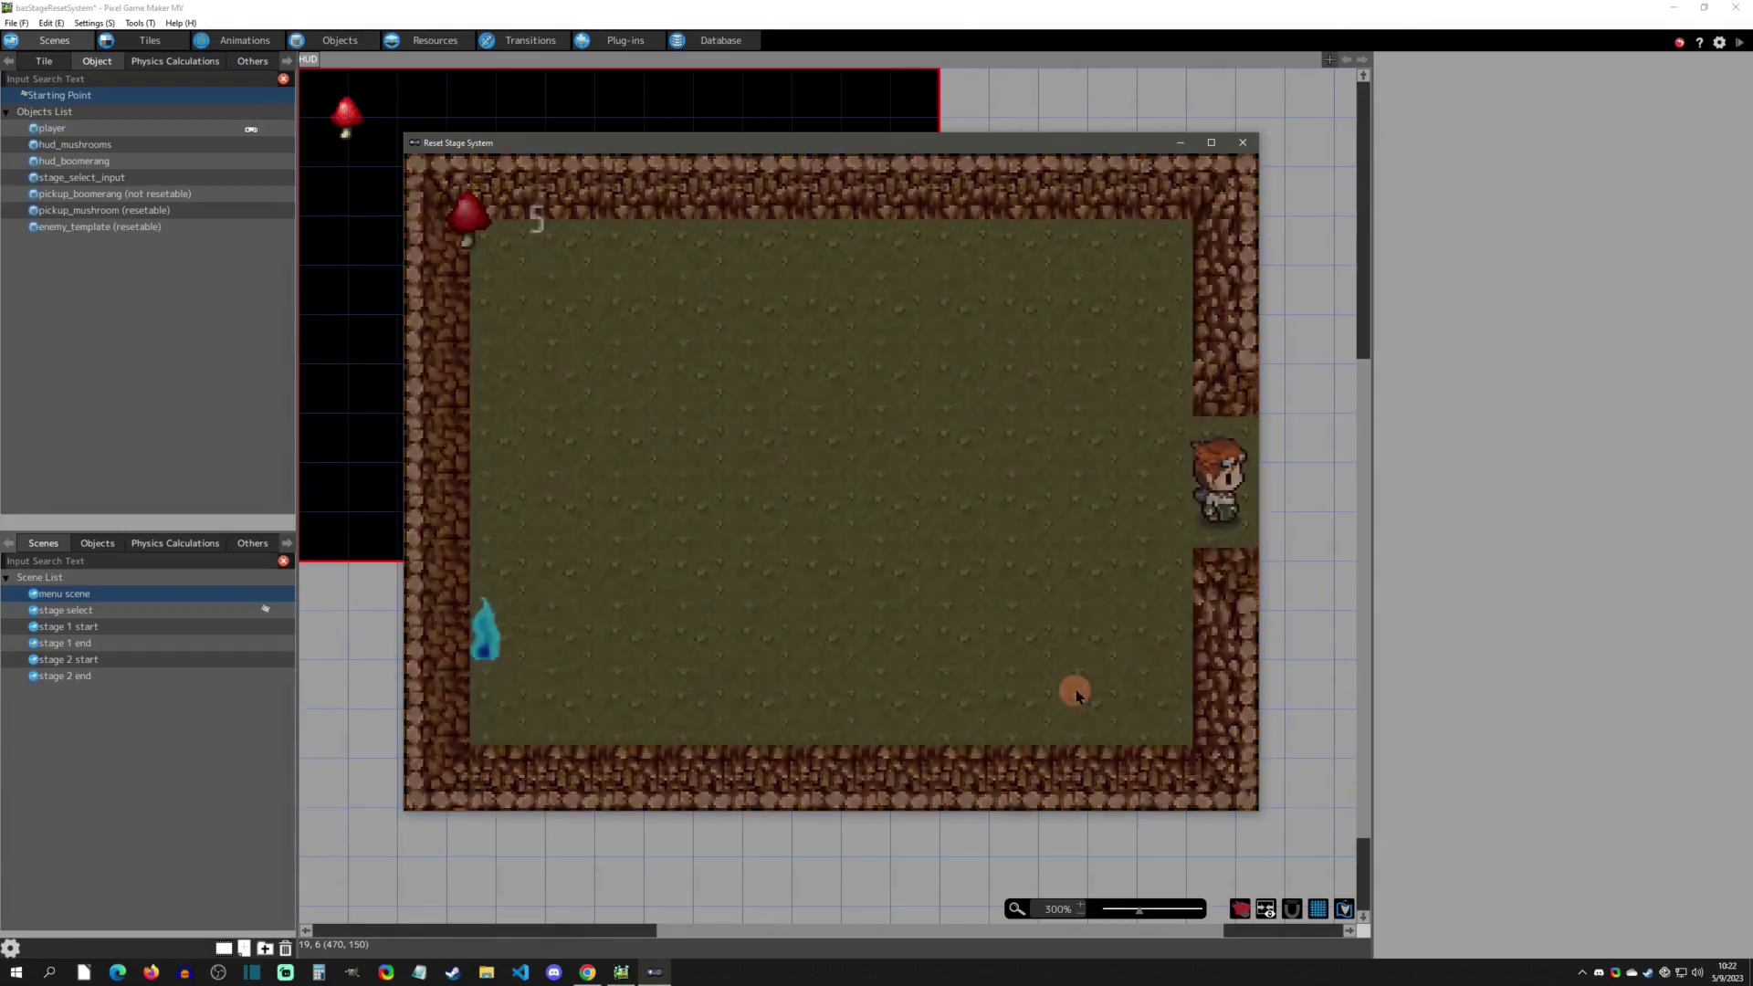
- Go back into the first room to check the collected mushroom, defeat the blue flame enemy, and head to the exit
key(Left)
key(Left)
key(Down)
key(Left)
key(Right)
key(Up)
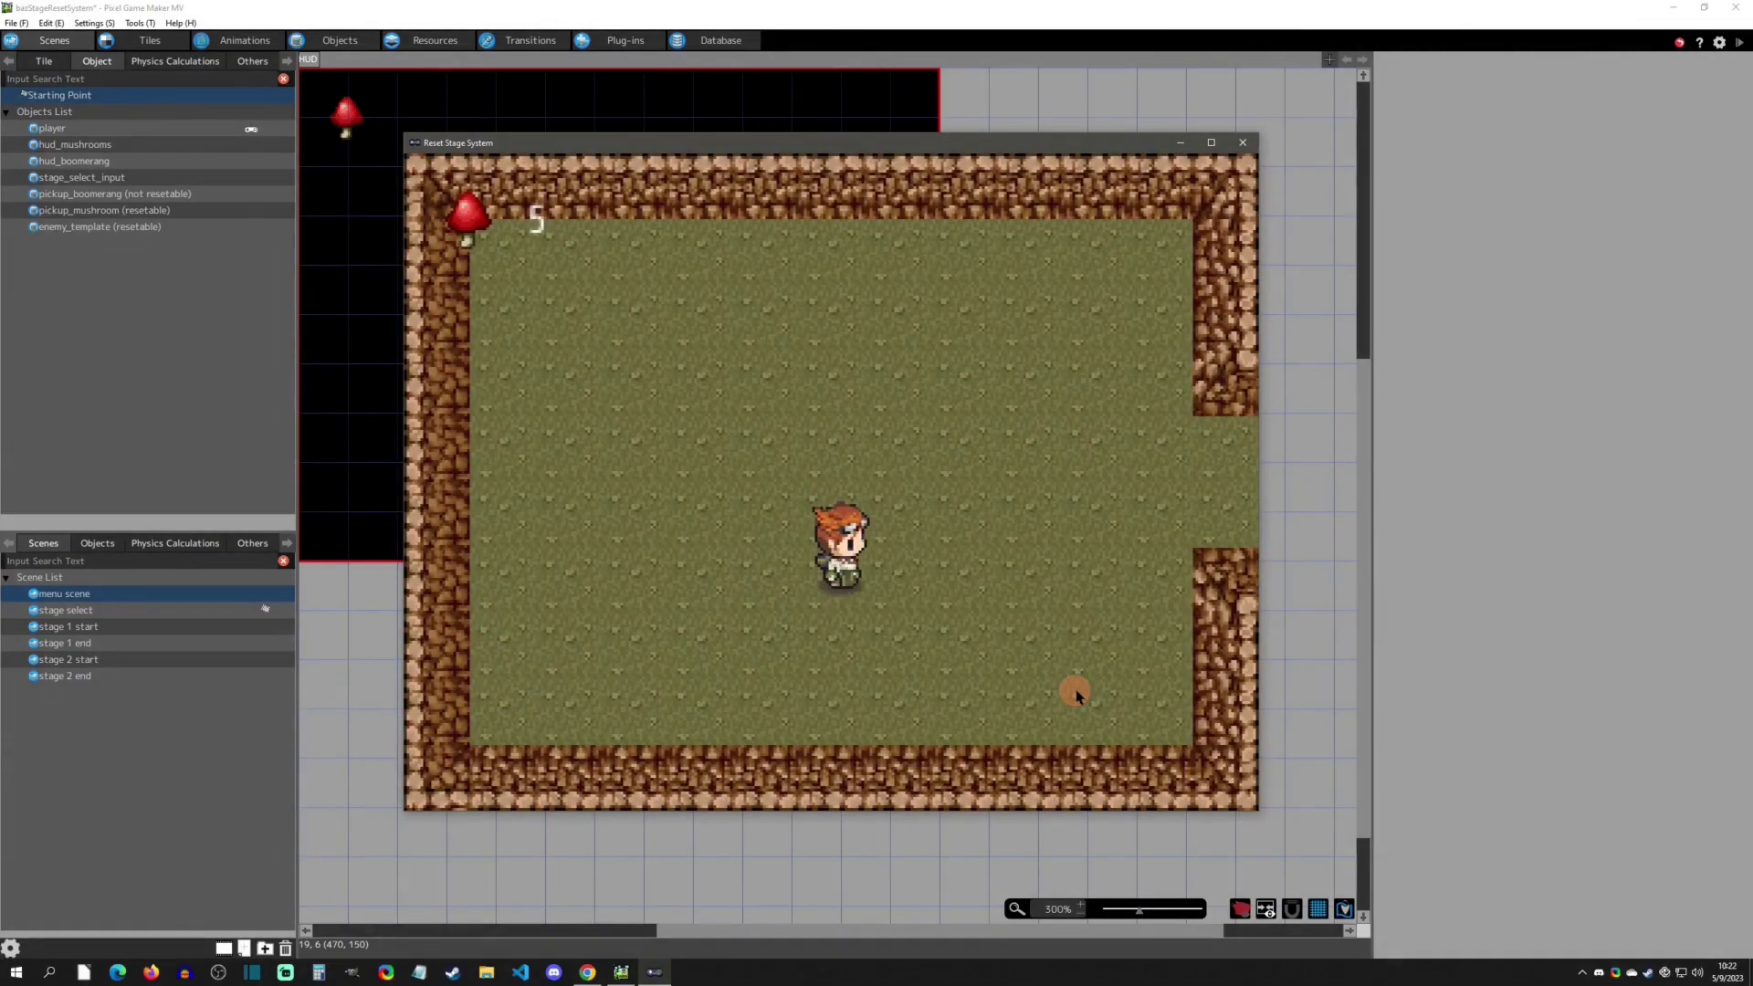
key(Right)
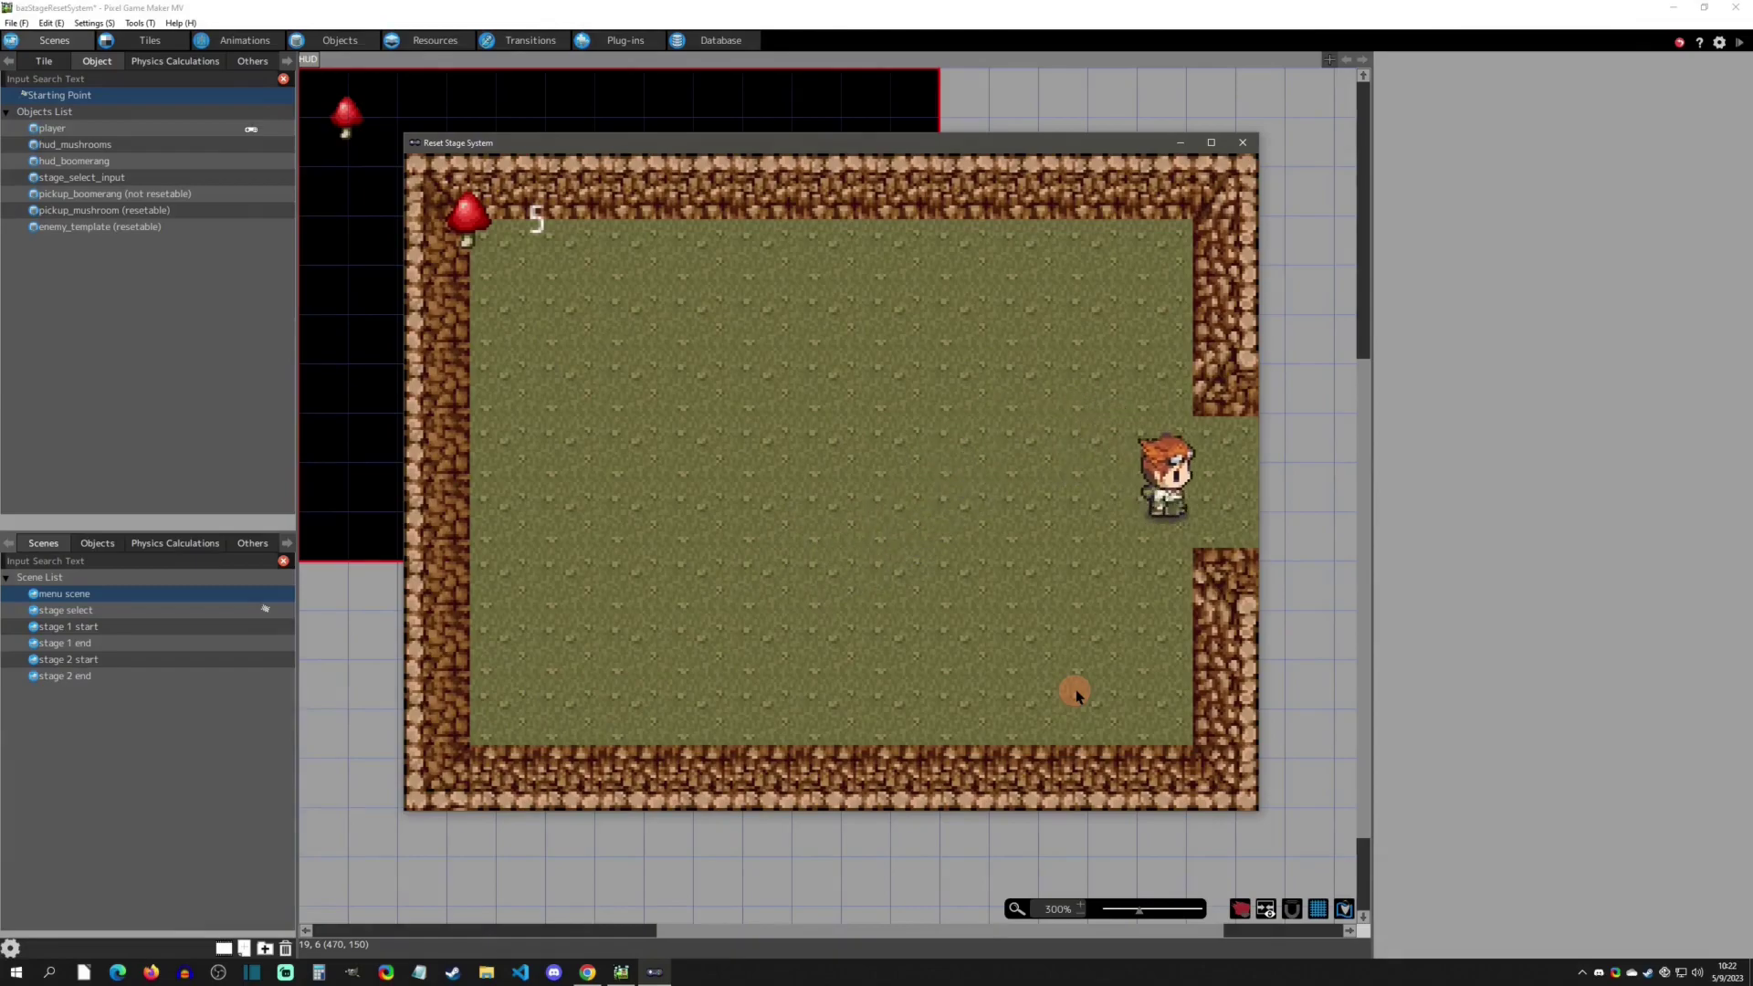
- Enter the second room, defeat its blue flame enemy, and collect the red boomerang
key(Right)
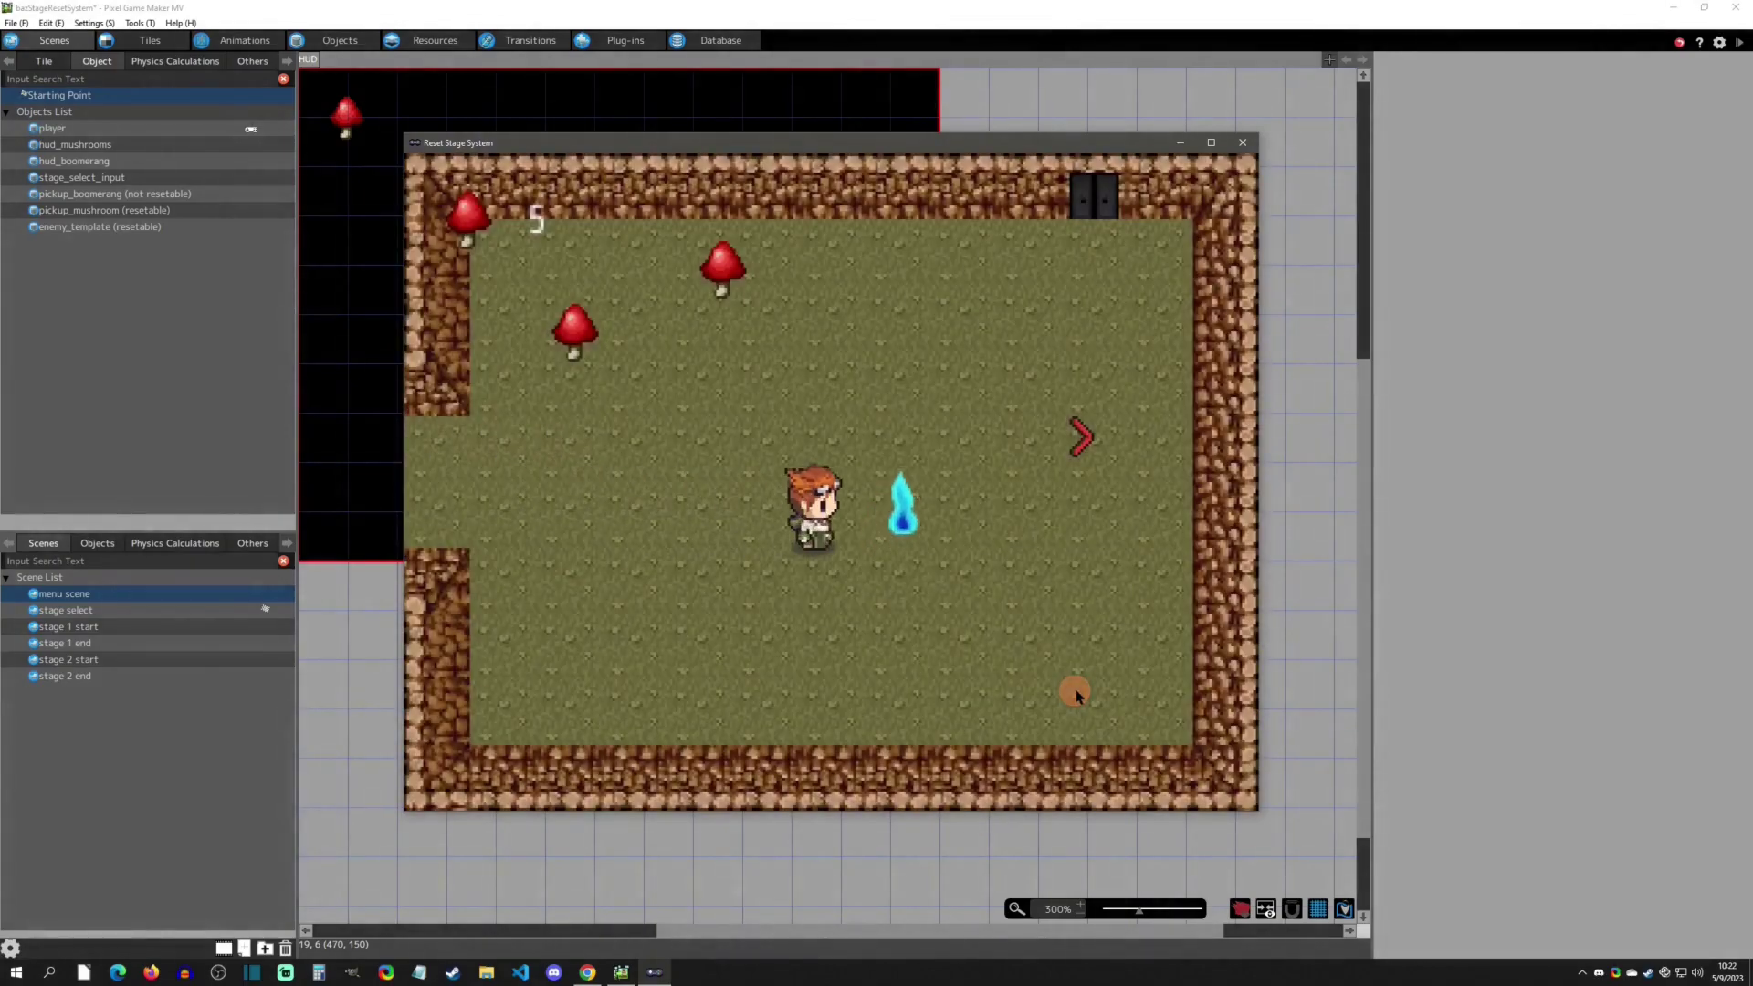
key(Up)
key(Right)
key(Up)
key(Right)
key(Down)
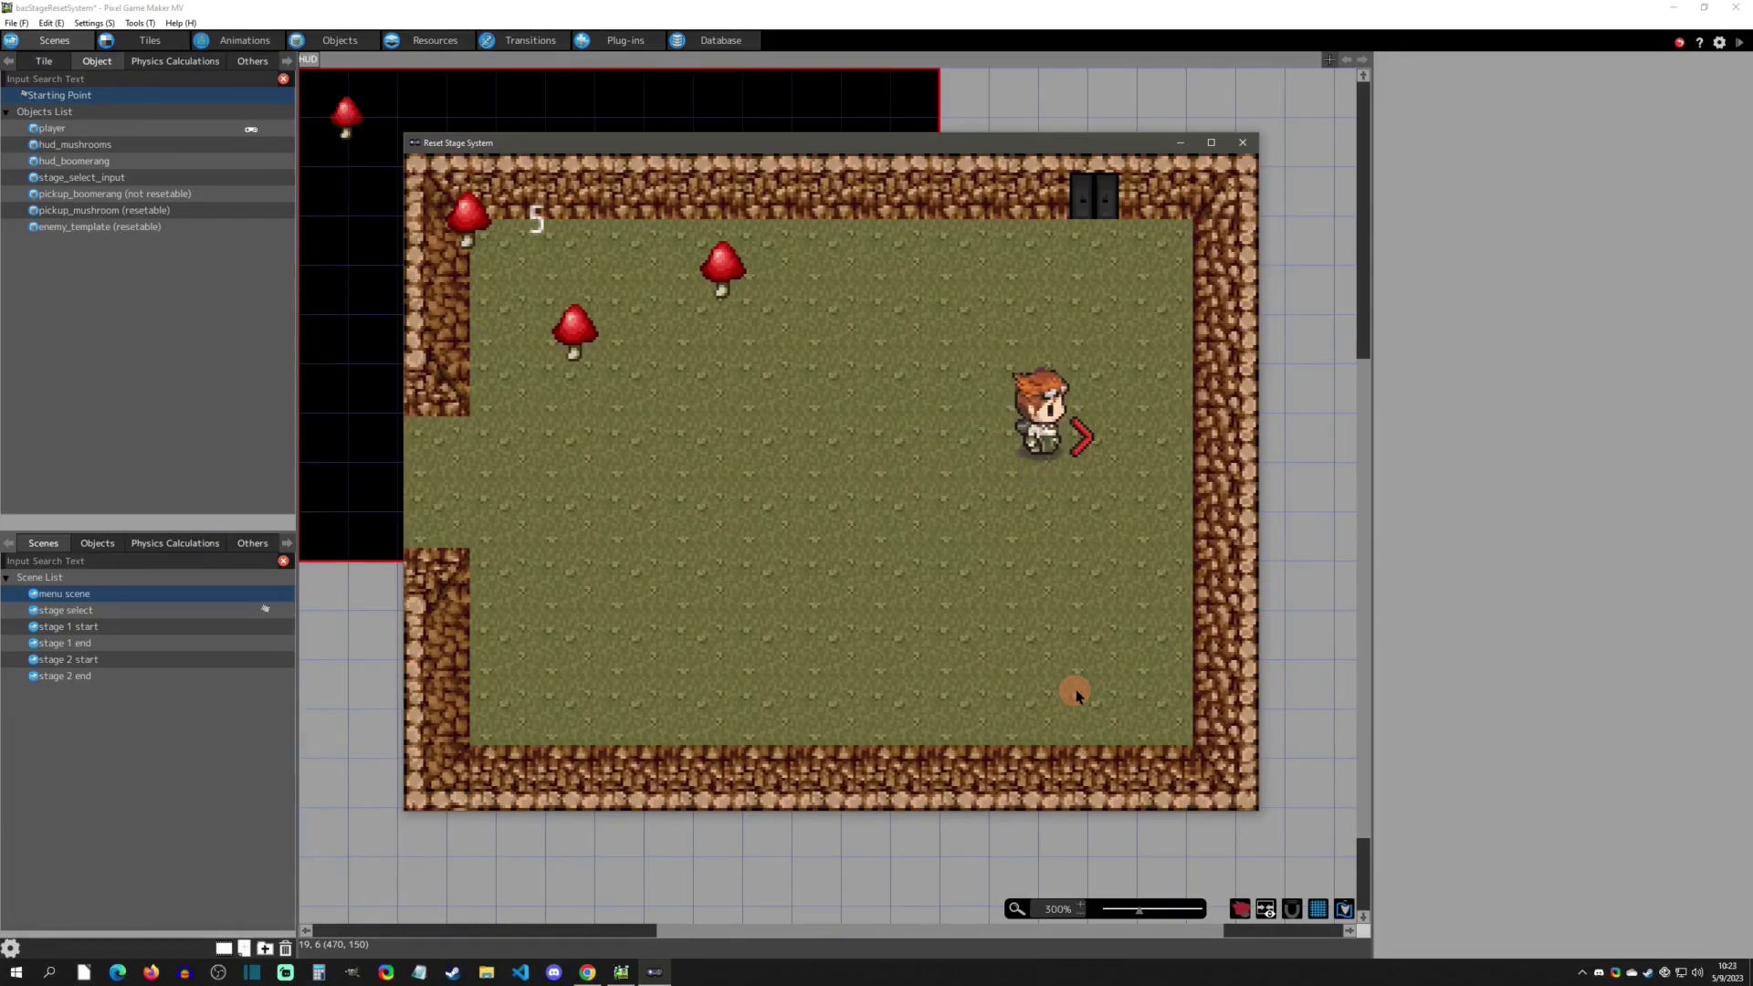
key(Left)
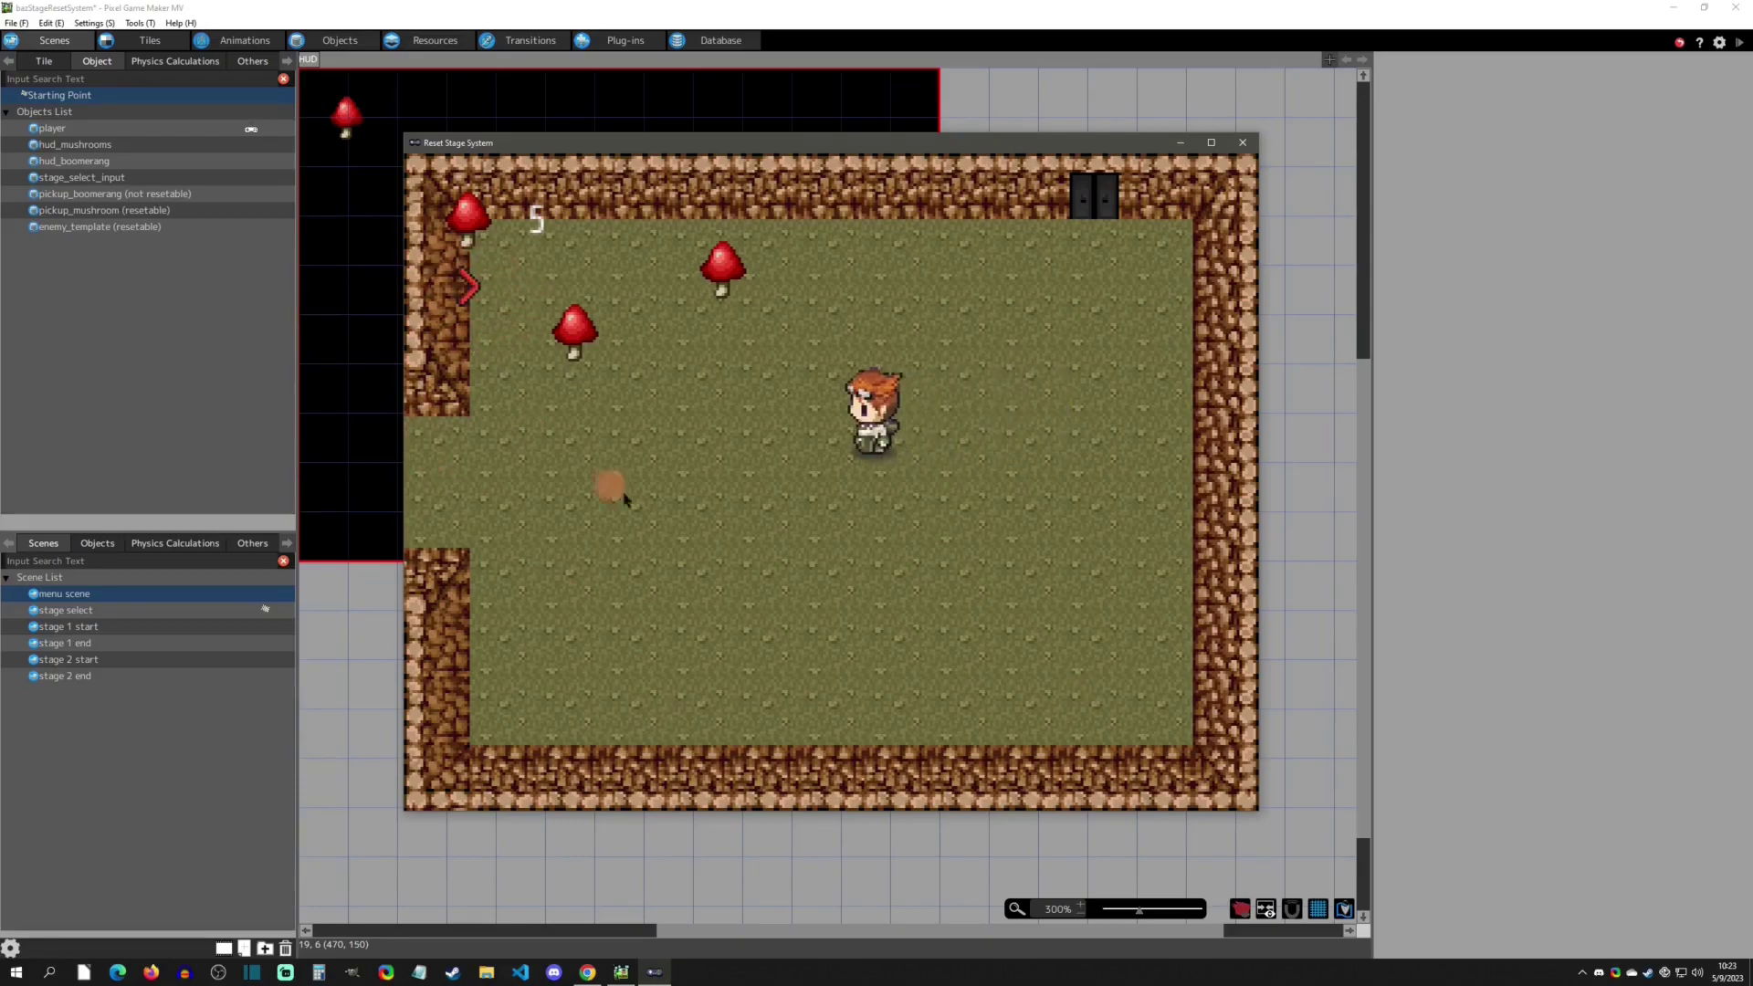
- Collect the mushroom nearest the second room's entrance and go back to the first room to check its state
key(Left)
key(Up)
key(Left)
key(Down)
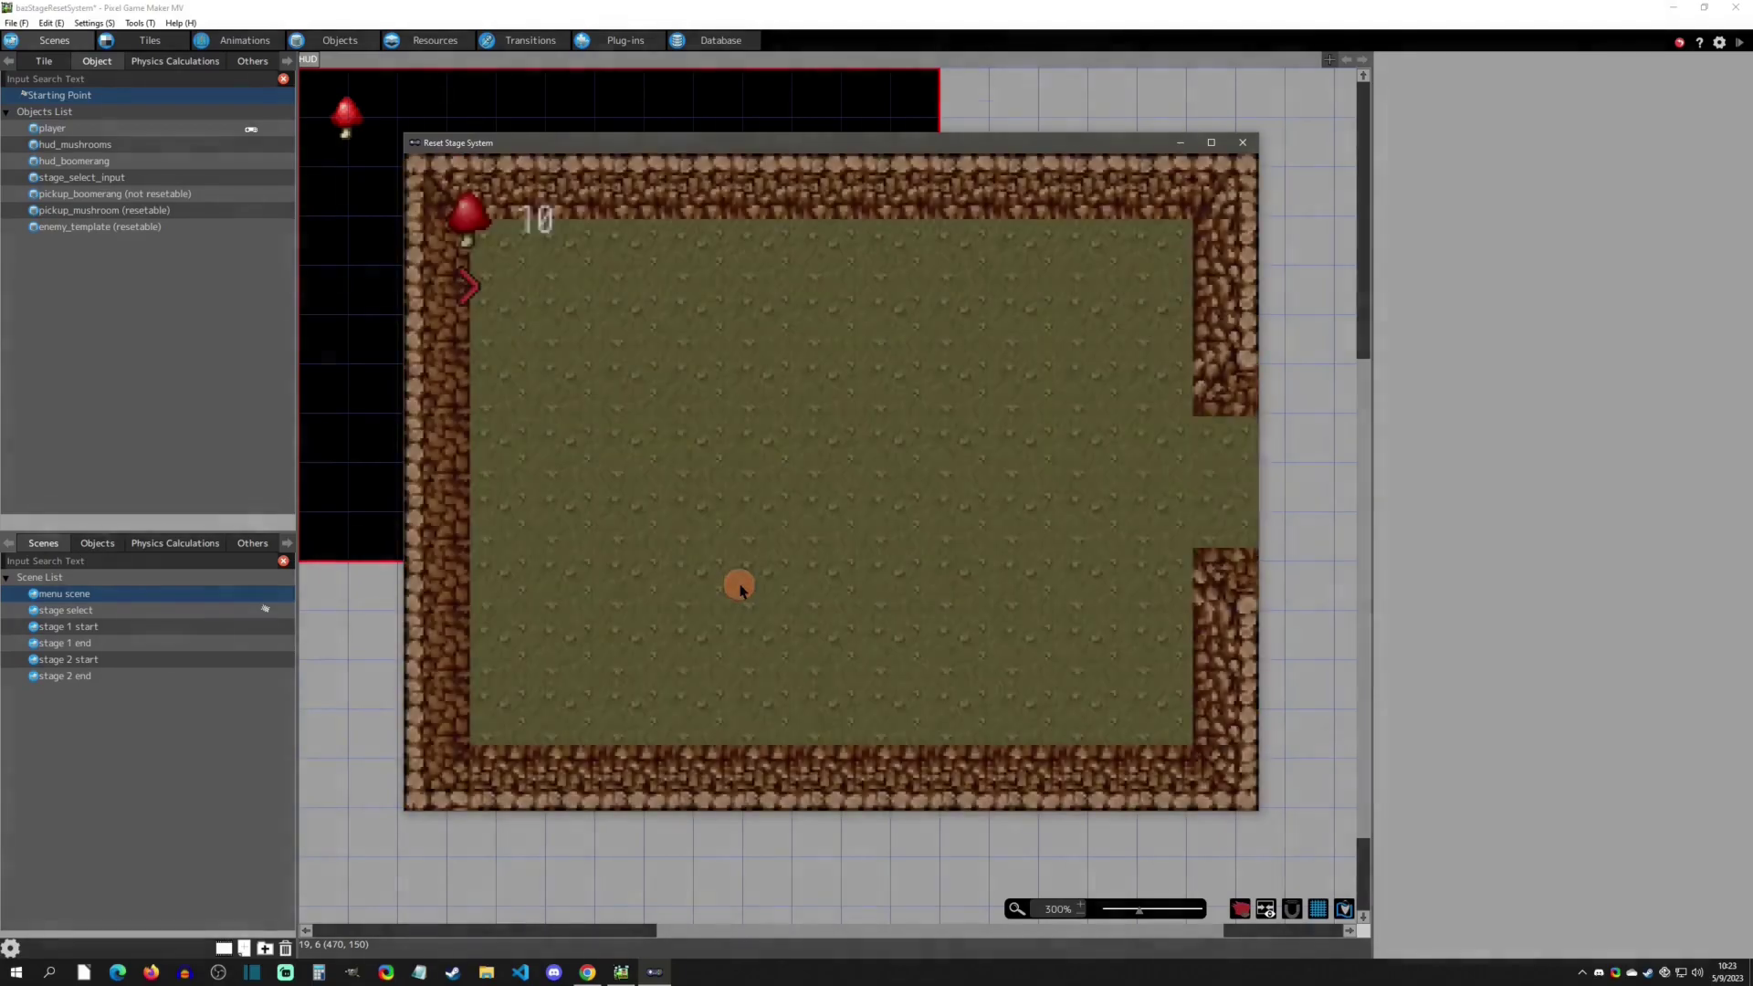
key(Left)
- Go back to the second room and exit Stage 1 through the black door to Stage Select
key(Right)
key(Right)
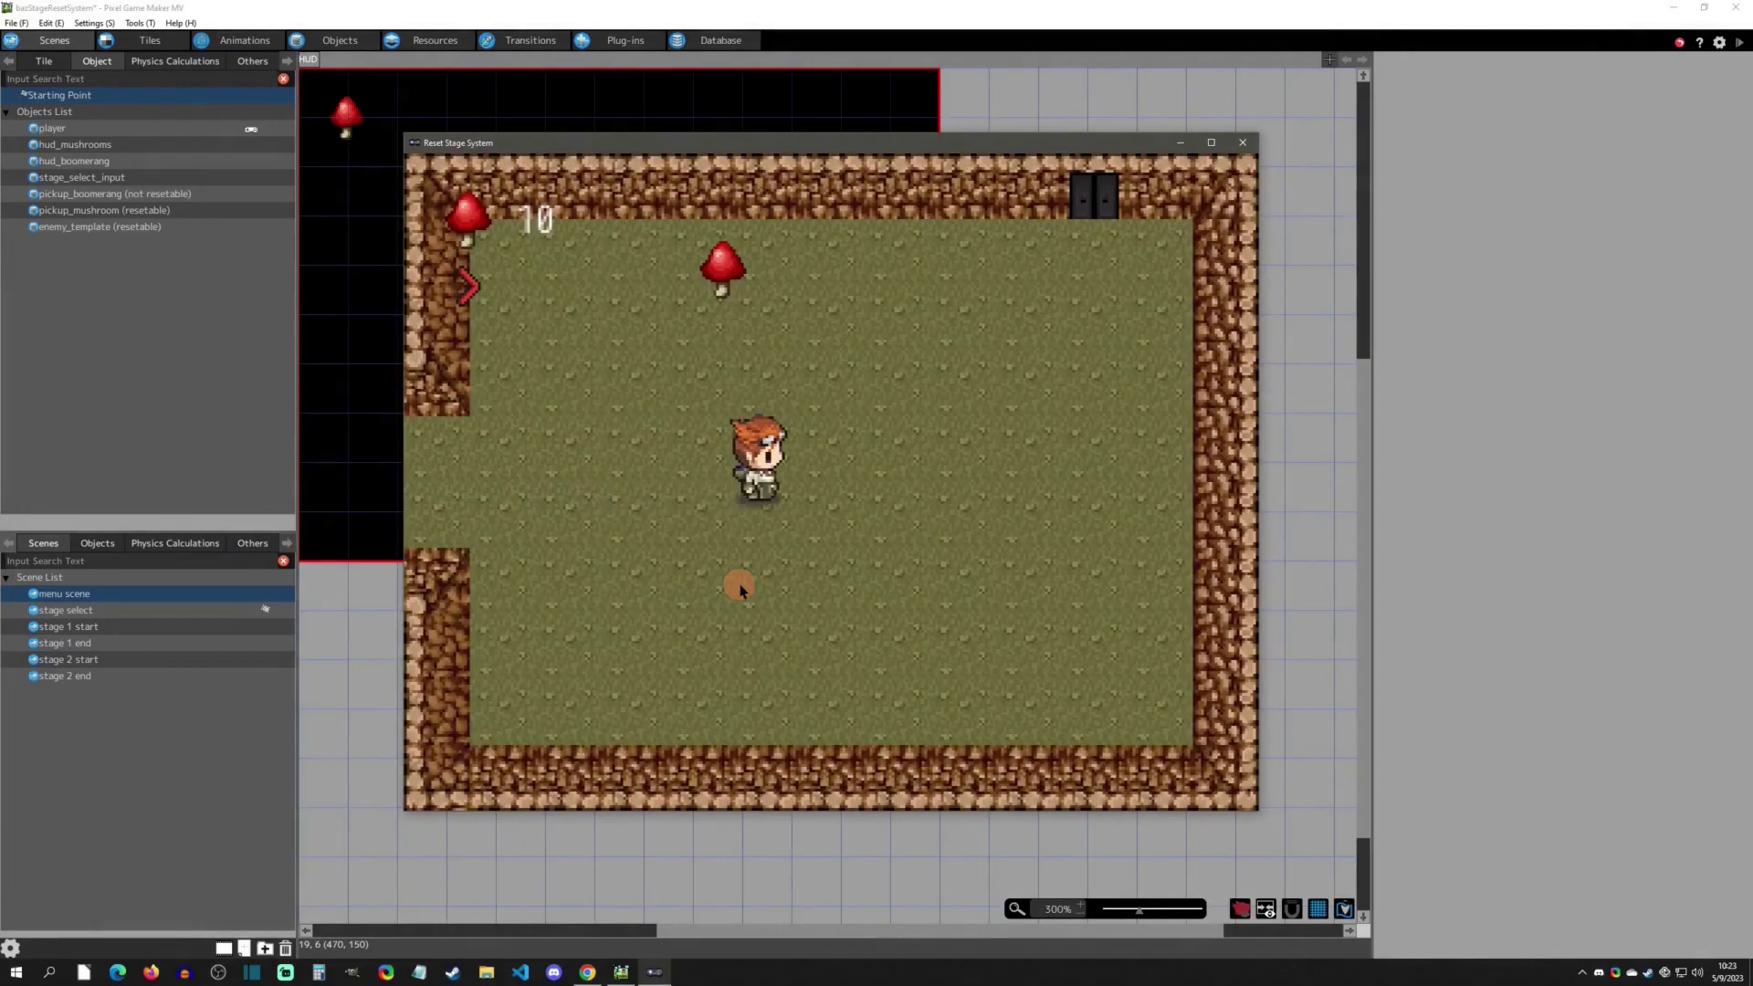
key(Right)
key(Up)
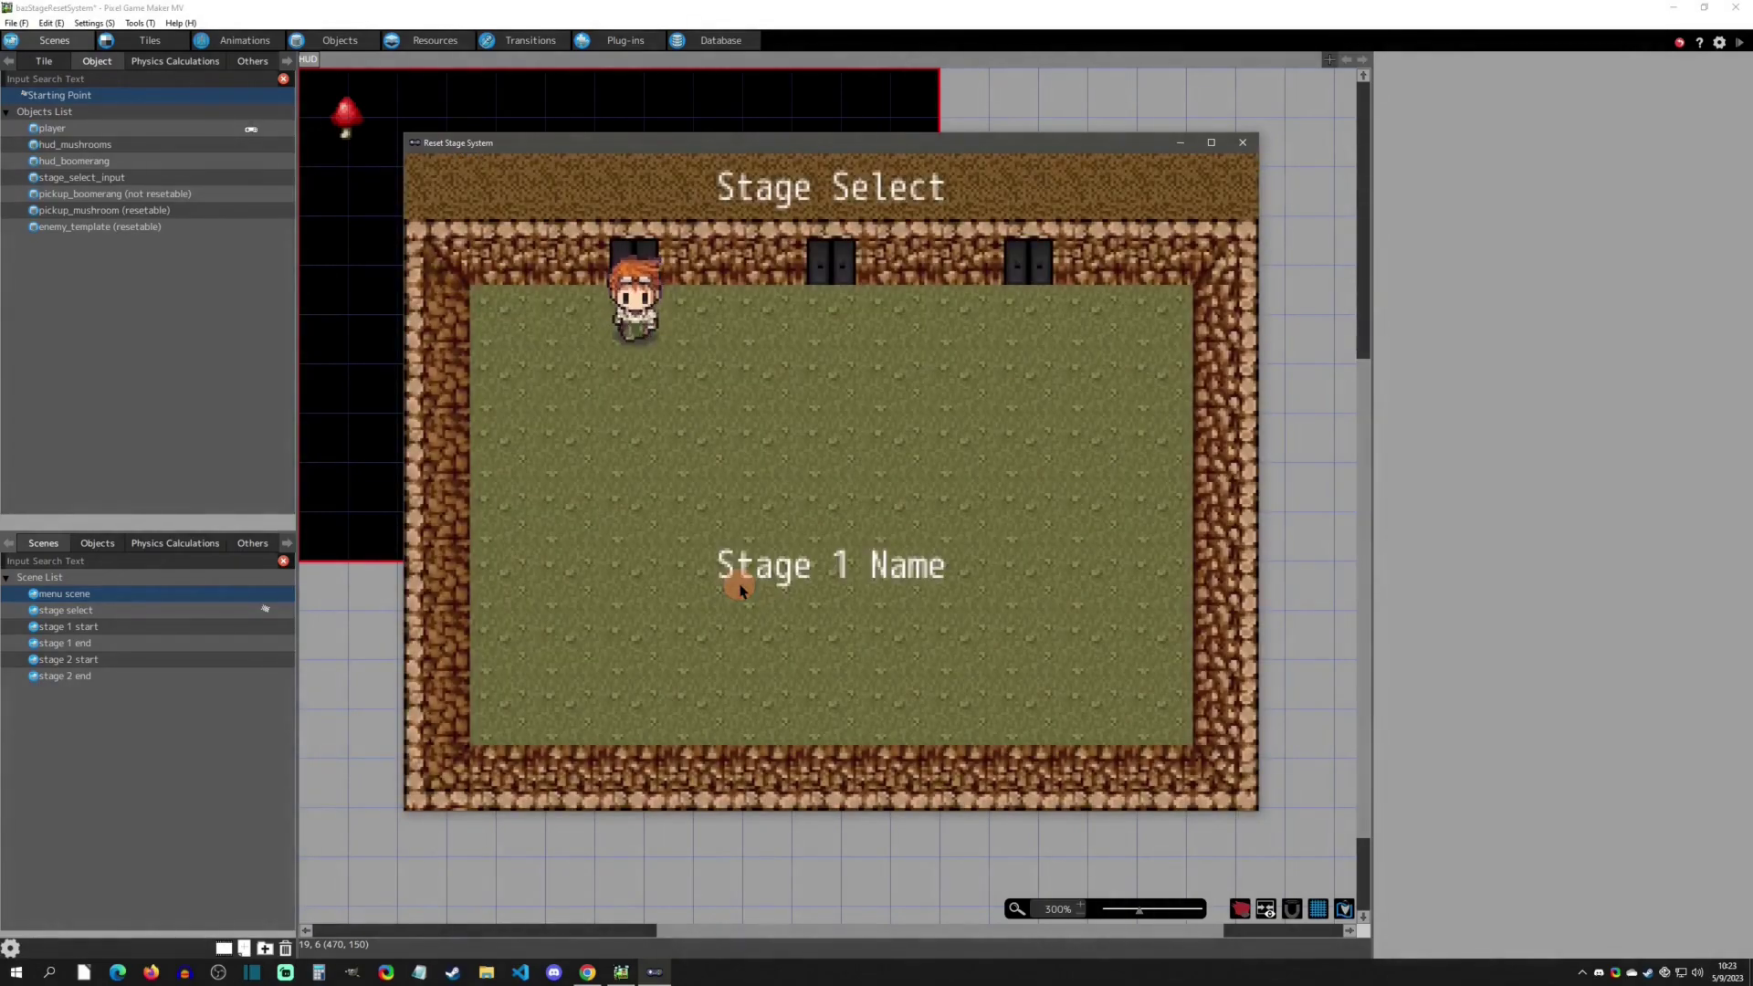
- Re-enter Stage 1 and check the mushrooms and blue flame enemies in its first and second rooms
key(Up)
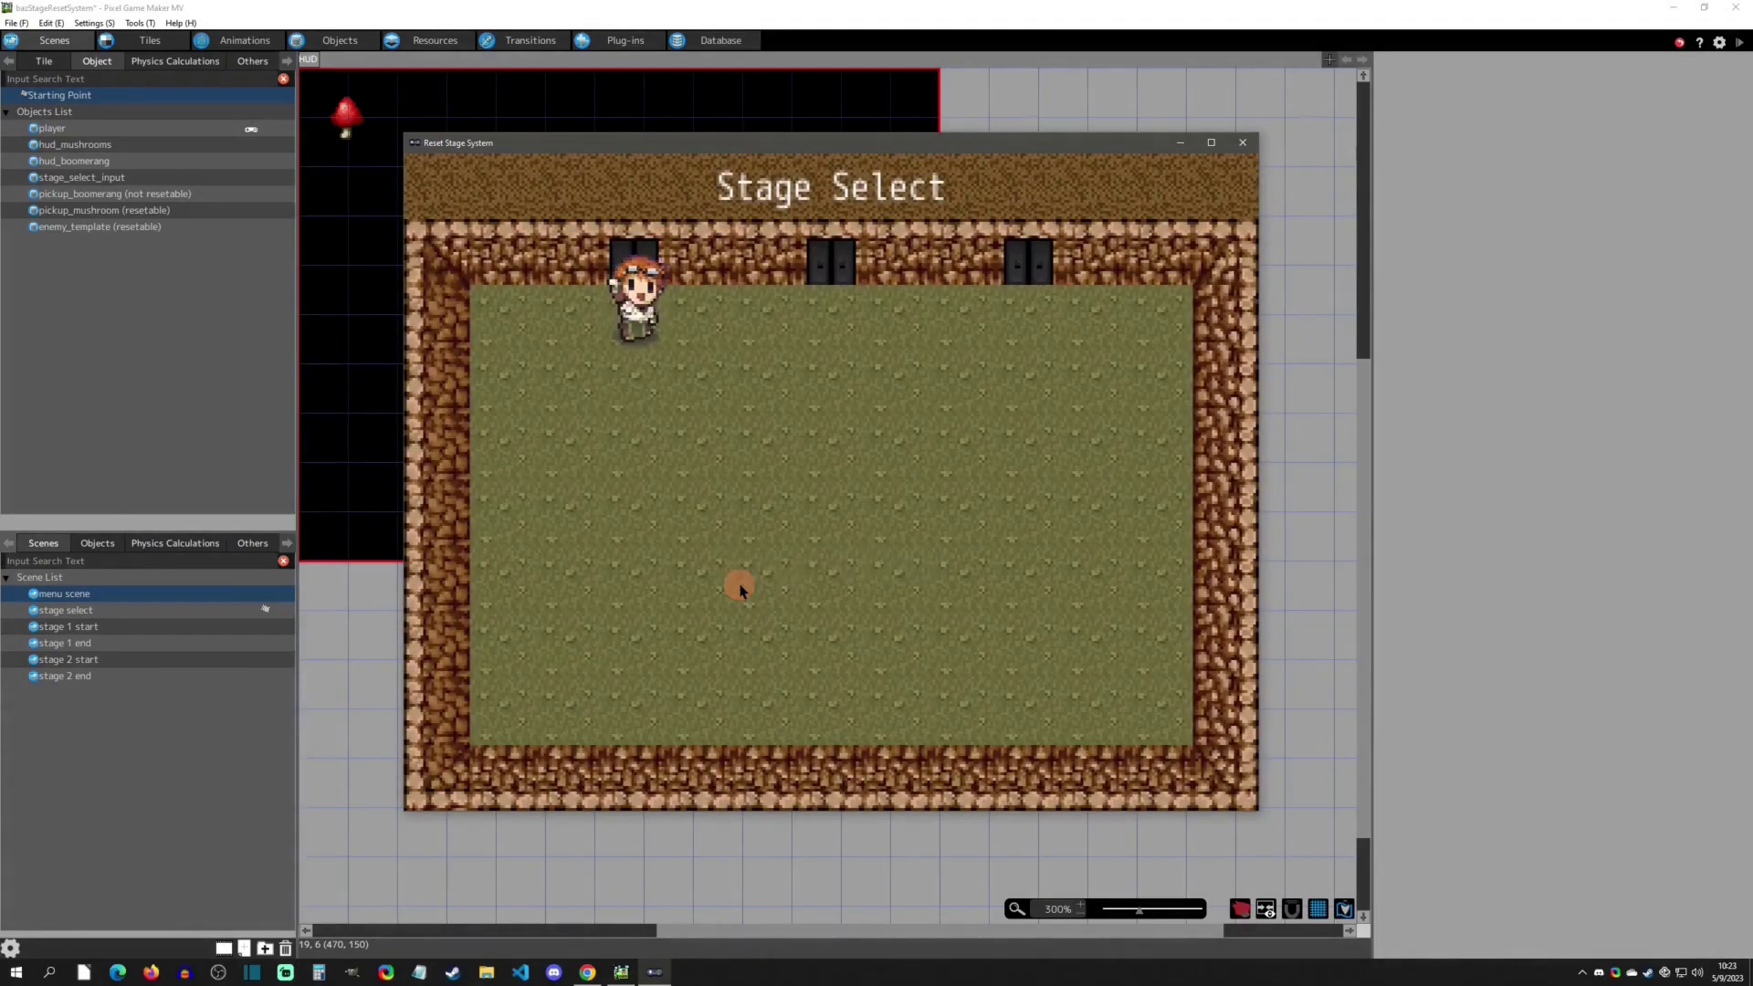
key(Right)
key(Down)
key(Right)
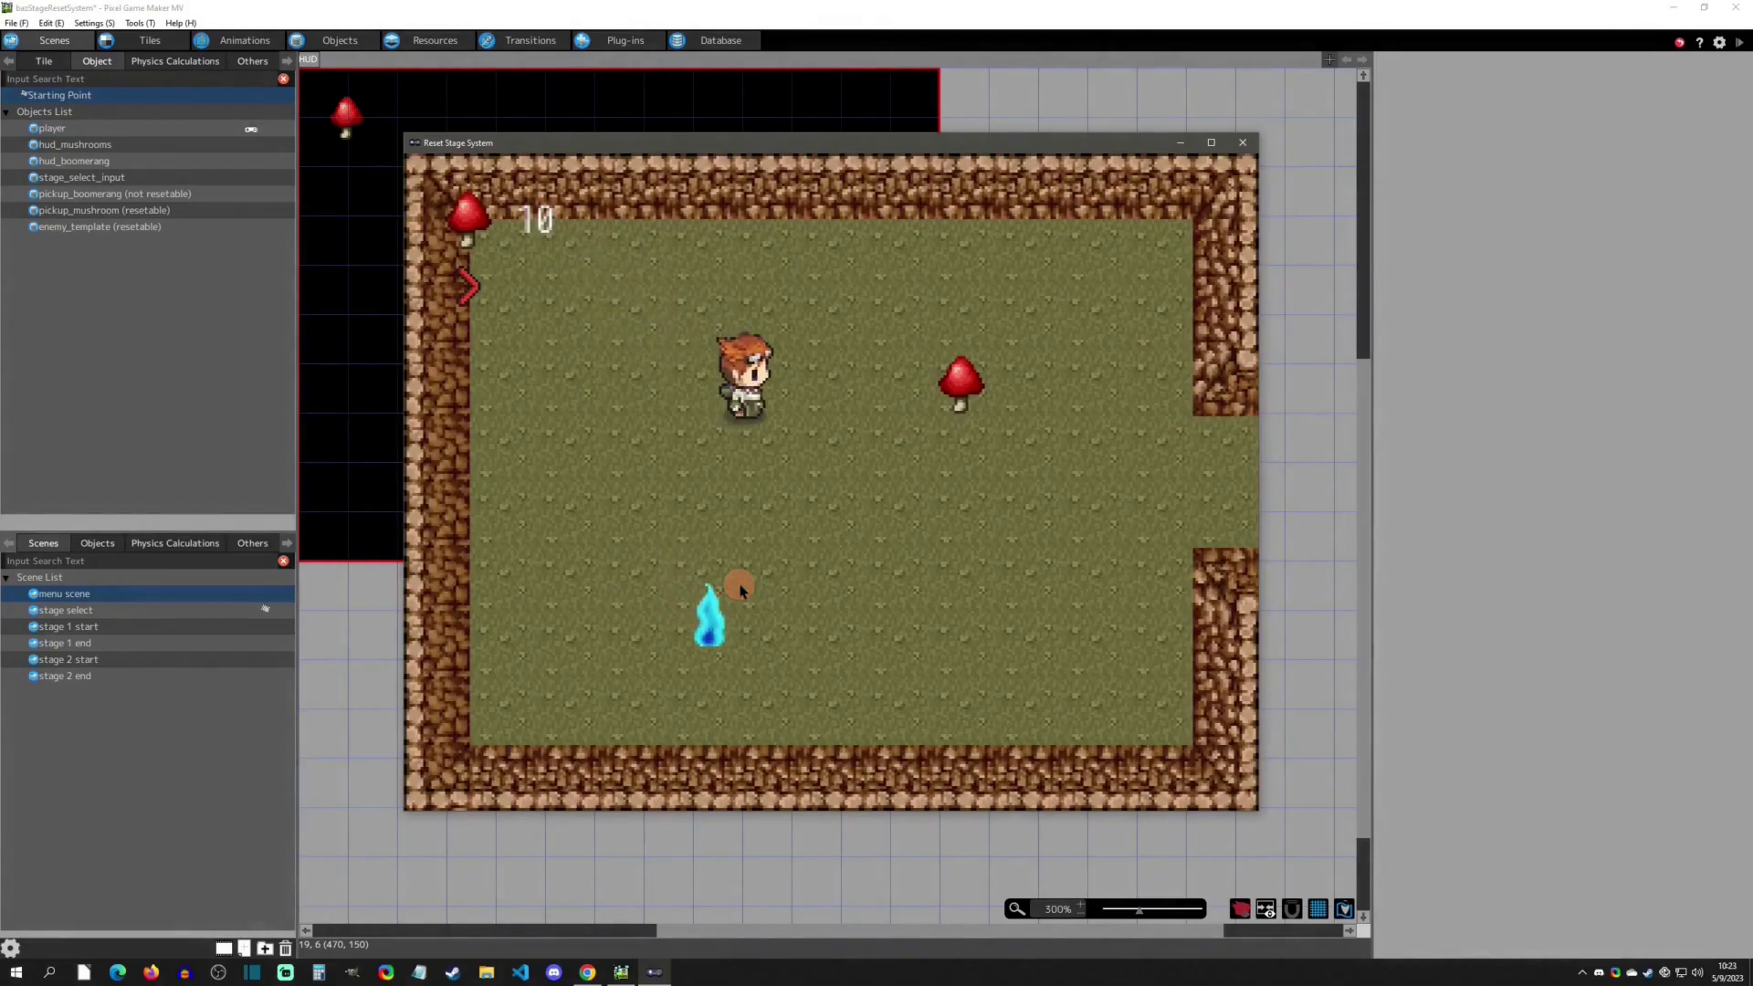
key(Right)
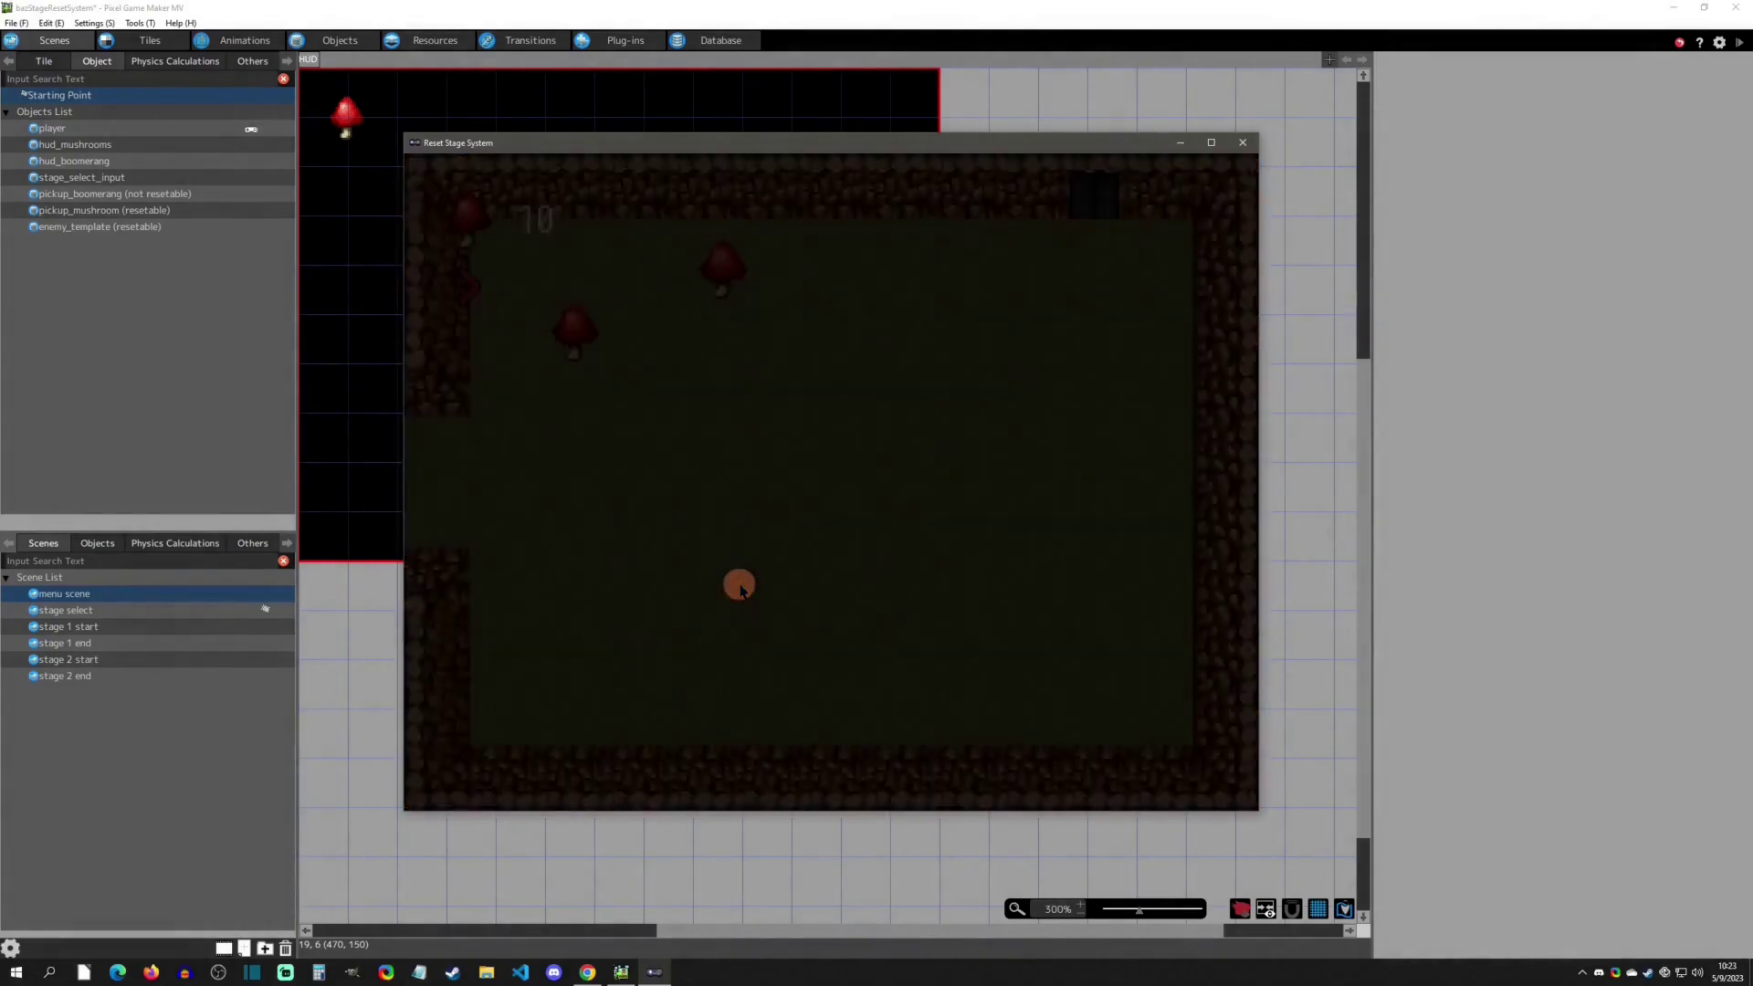
key(Down)
key(Left)
key(Down)
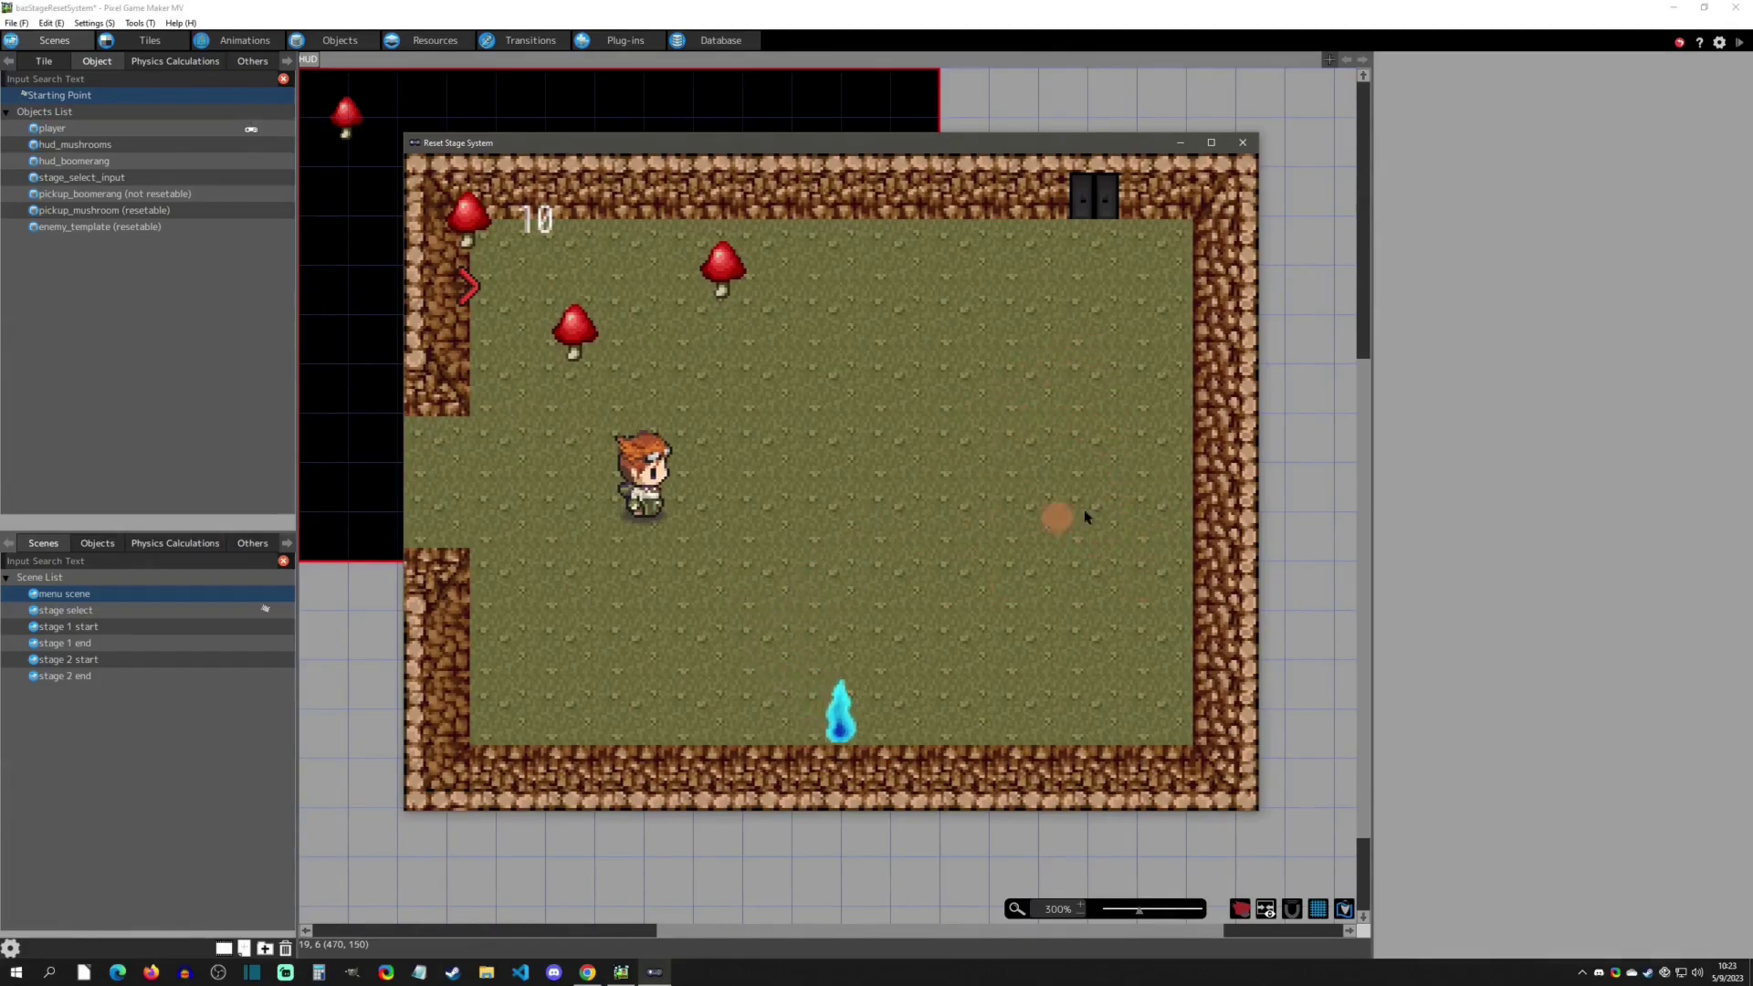
- Leave Stage 1 through the black door in the second room to return to Stage Select
key(Up)
key(Right)
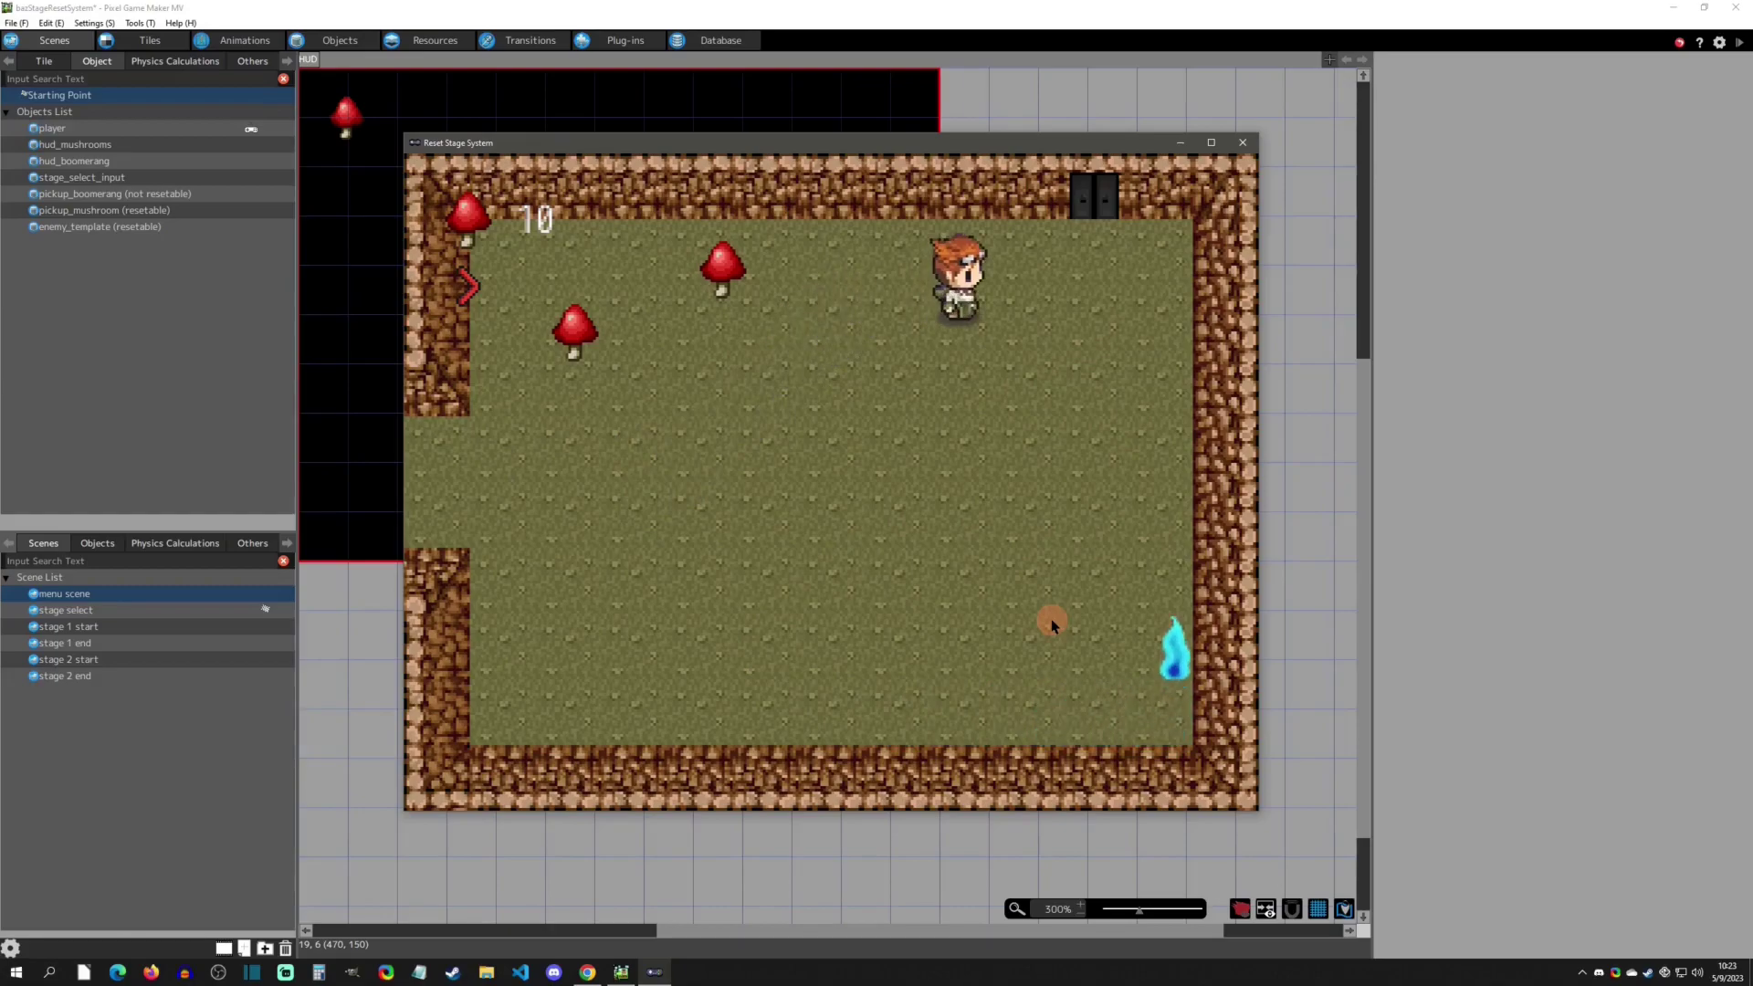
key(Right)
key(Up)
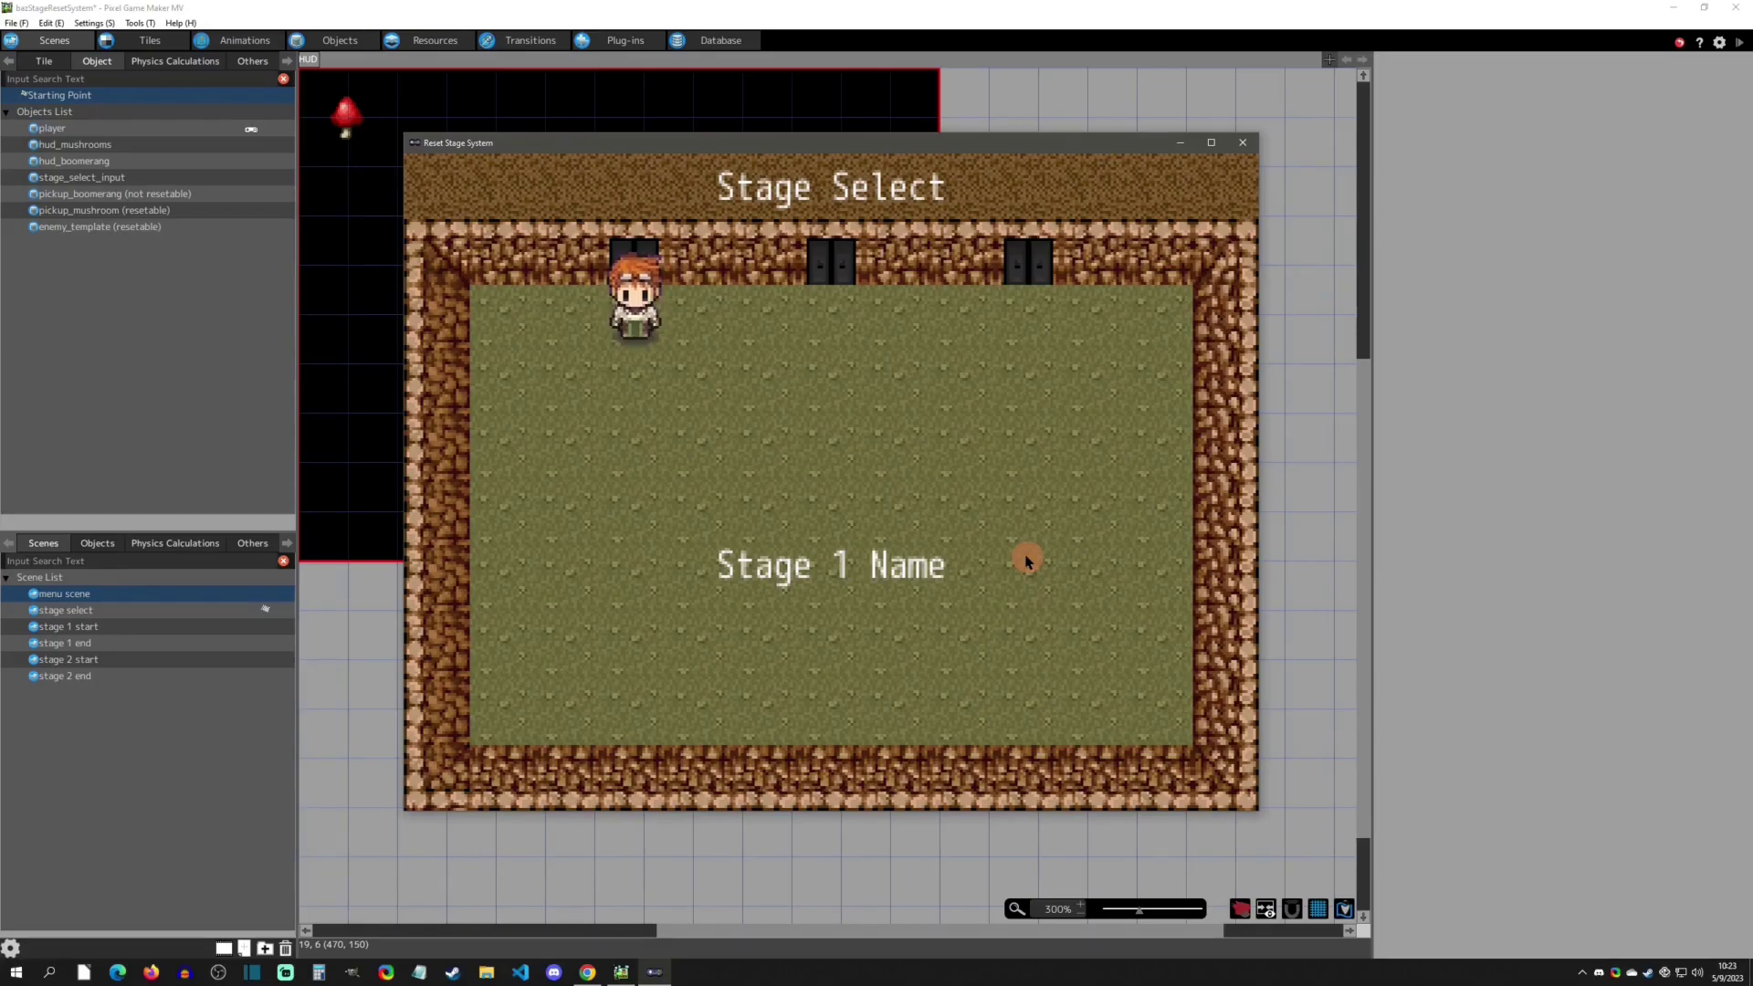
- Enter Stage 1 once more, walk up to the first room's mushroom, and end the test play
key(Up)
key(Right)
key(Down)
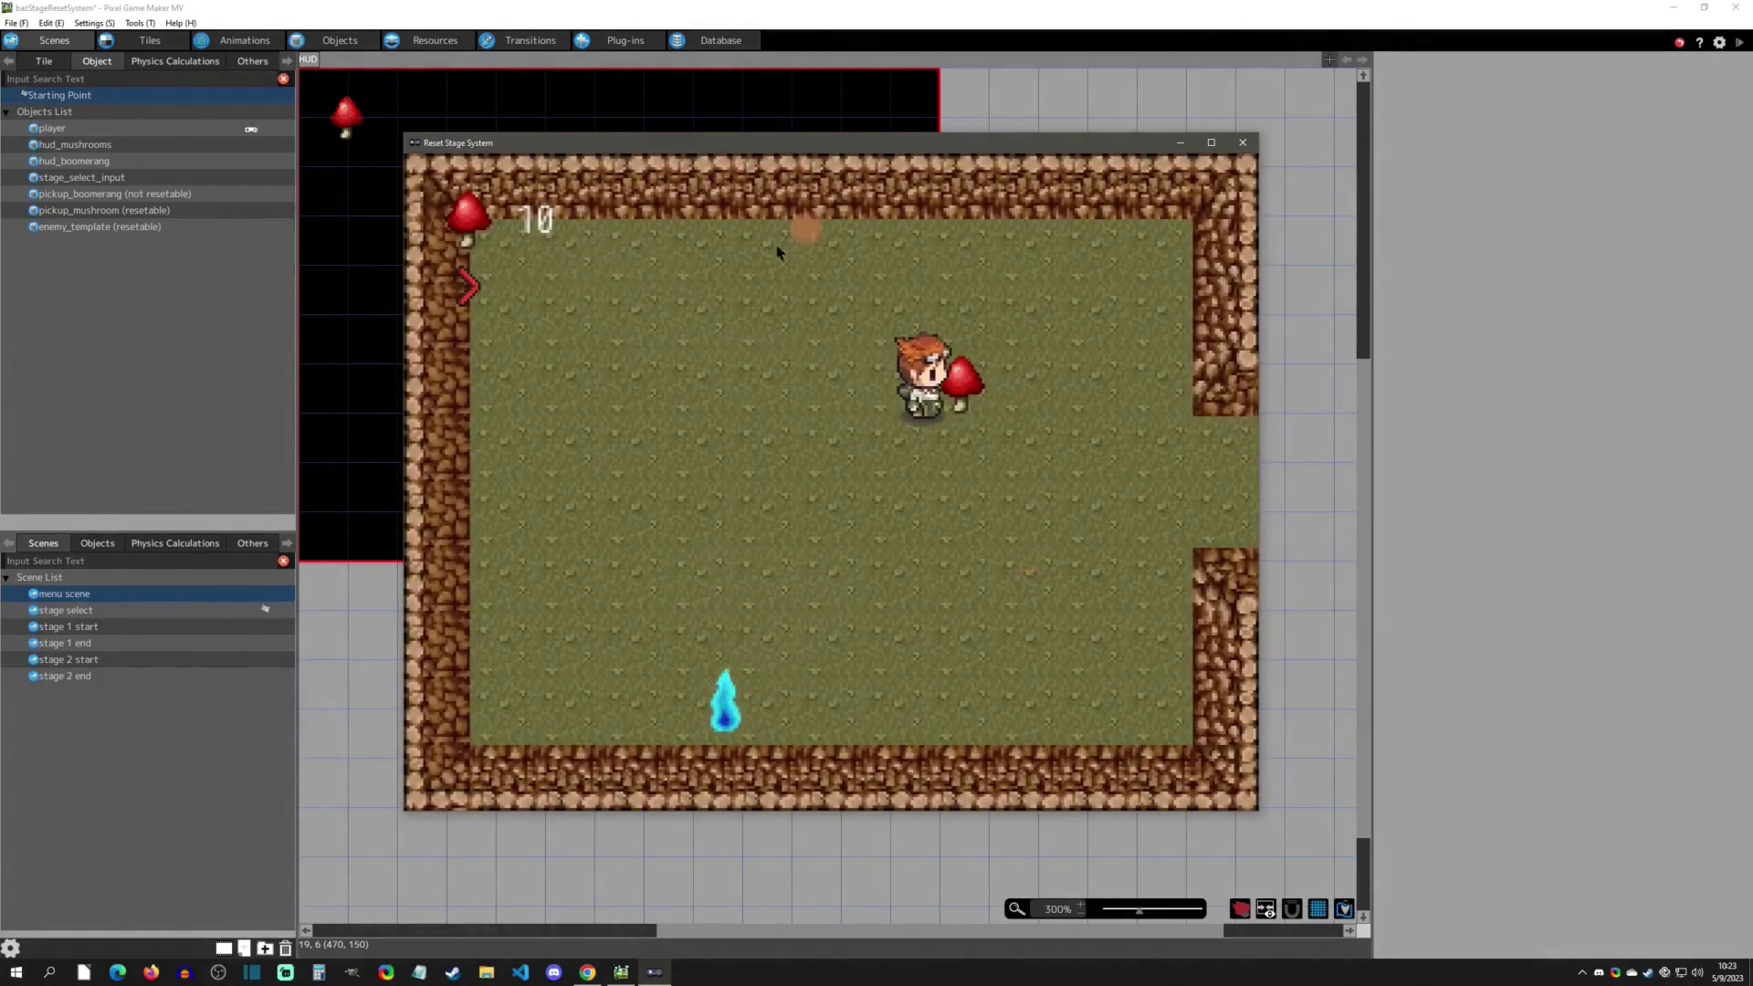
click(1243, 142)
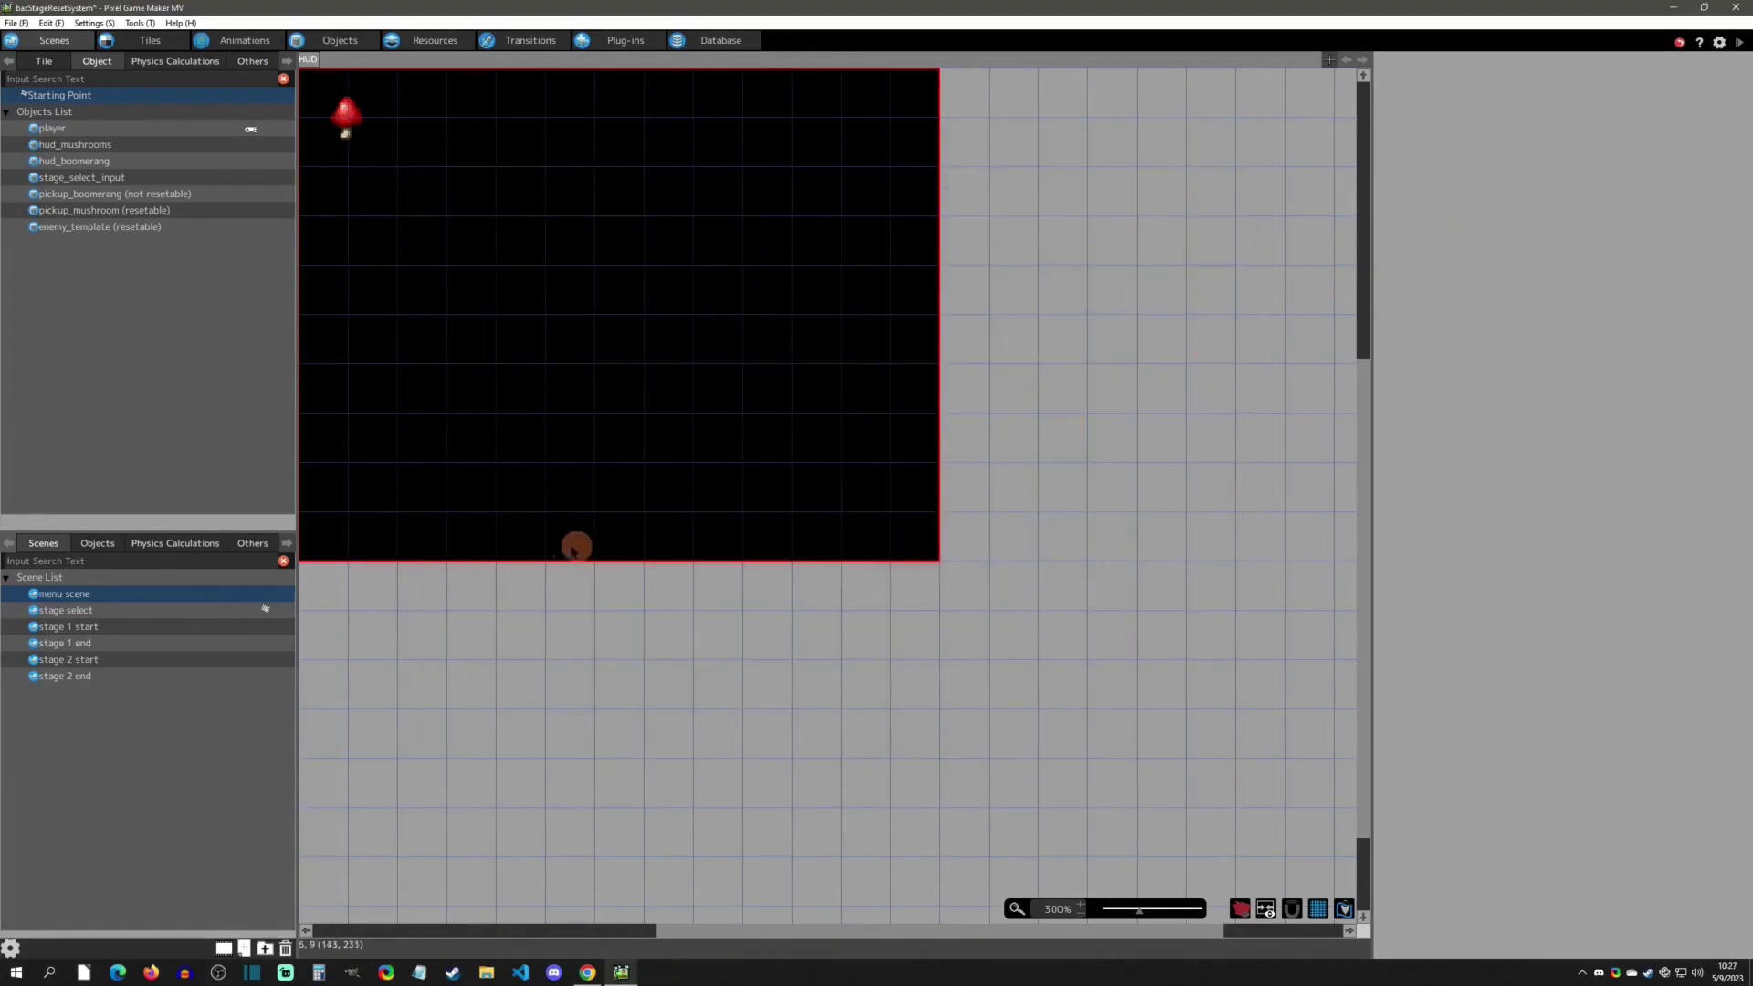
- Examine the stage select to stage 1 start portal on the stage select scene's Player layer and in its A->B transfer settings
click(149, 611)
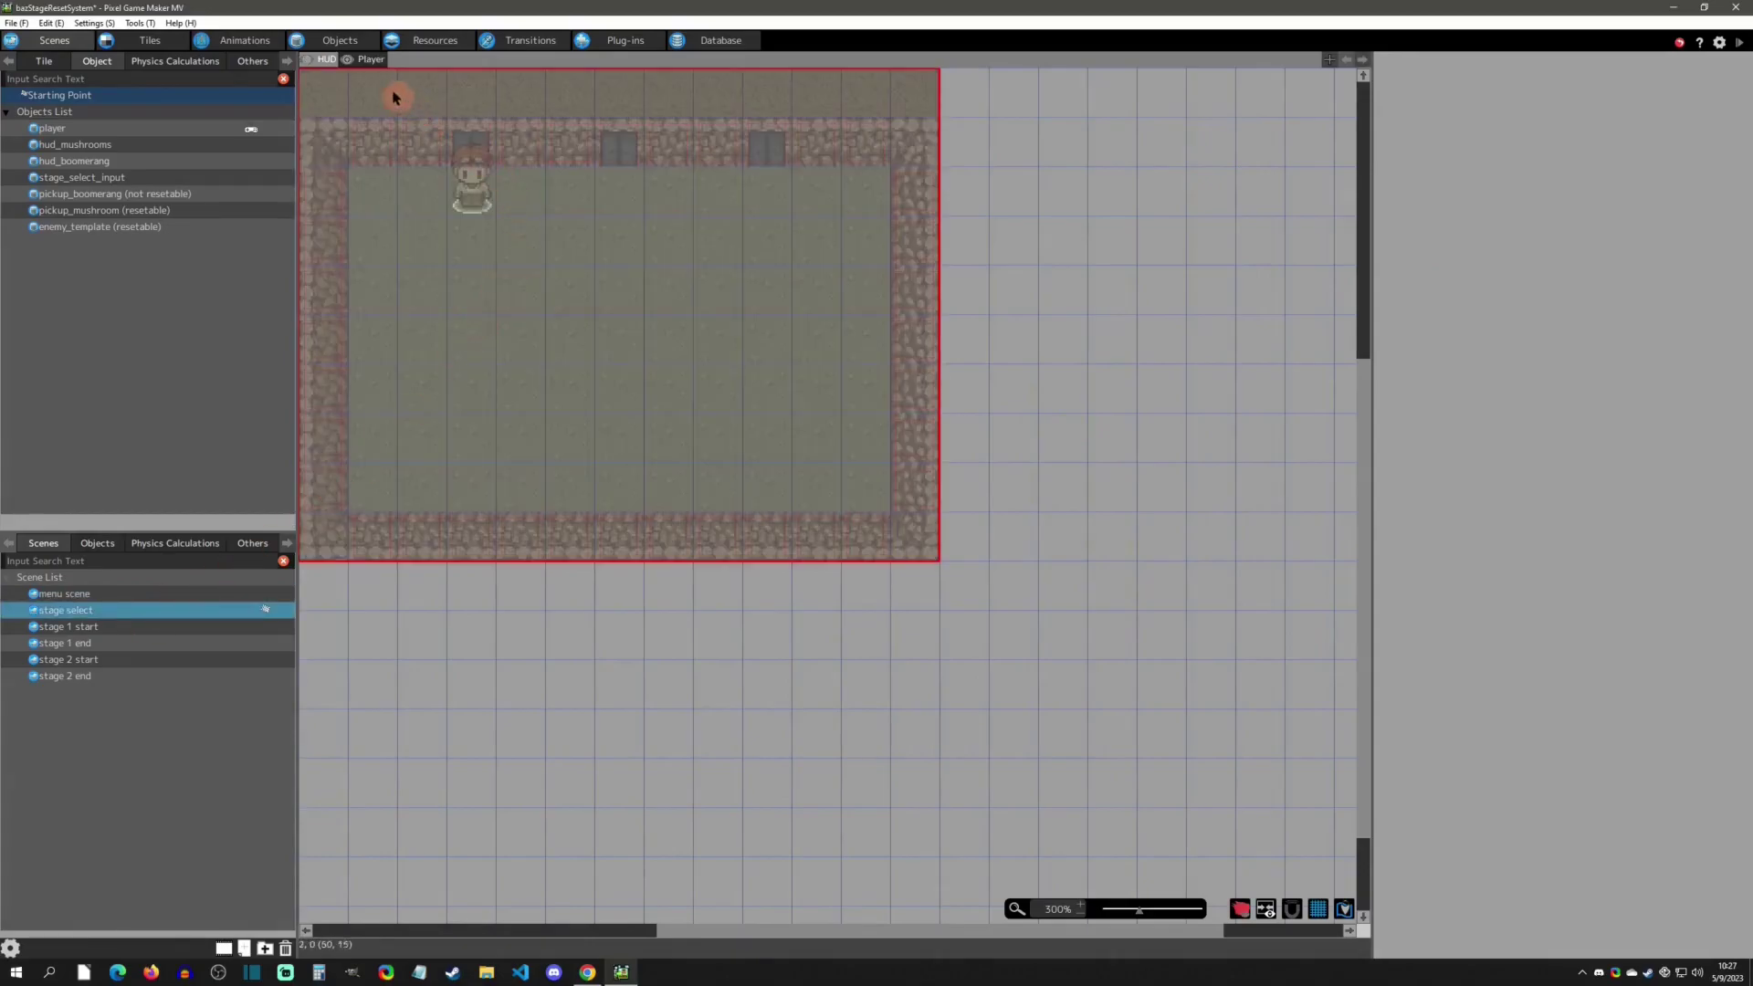
click(372, 60)
click(307, 607)
click(288, 544)
click(288, 544)
click(287, 544)
click(288, 544)
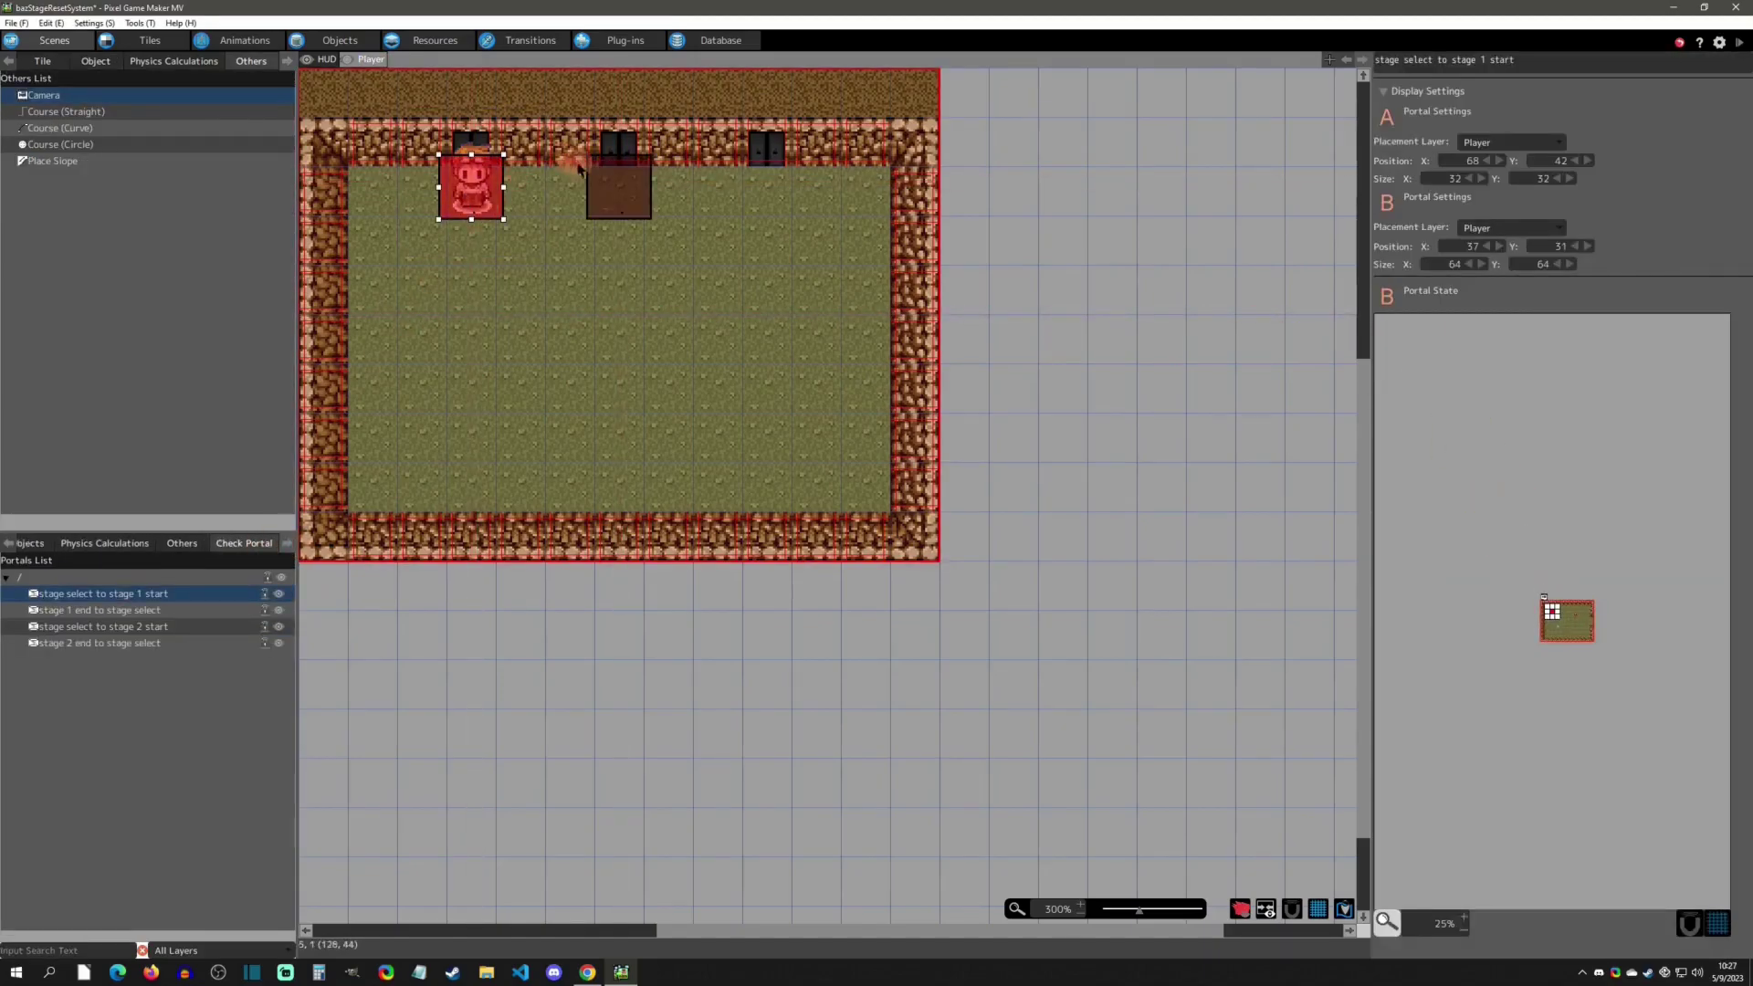
click(782, 200)
click(529, 40)
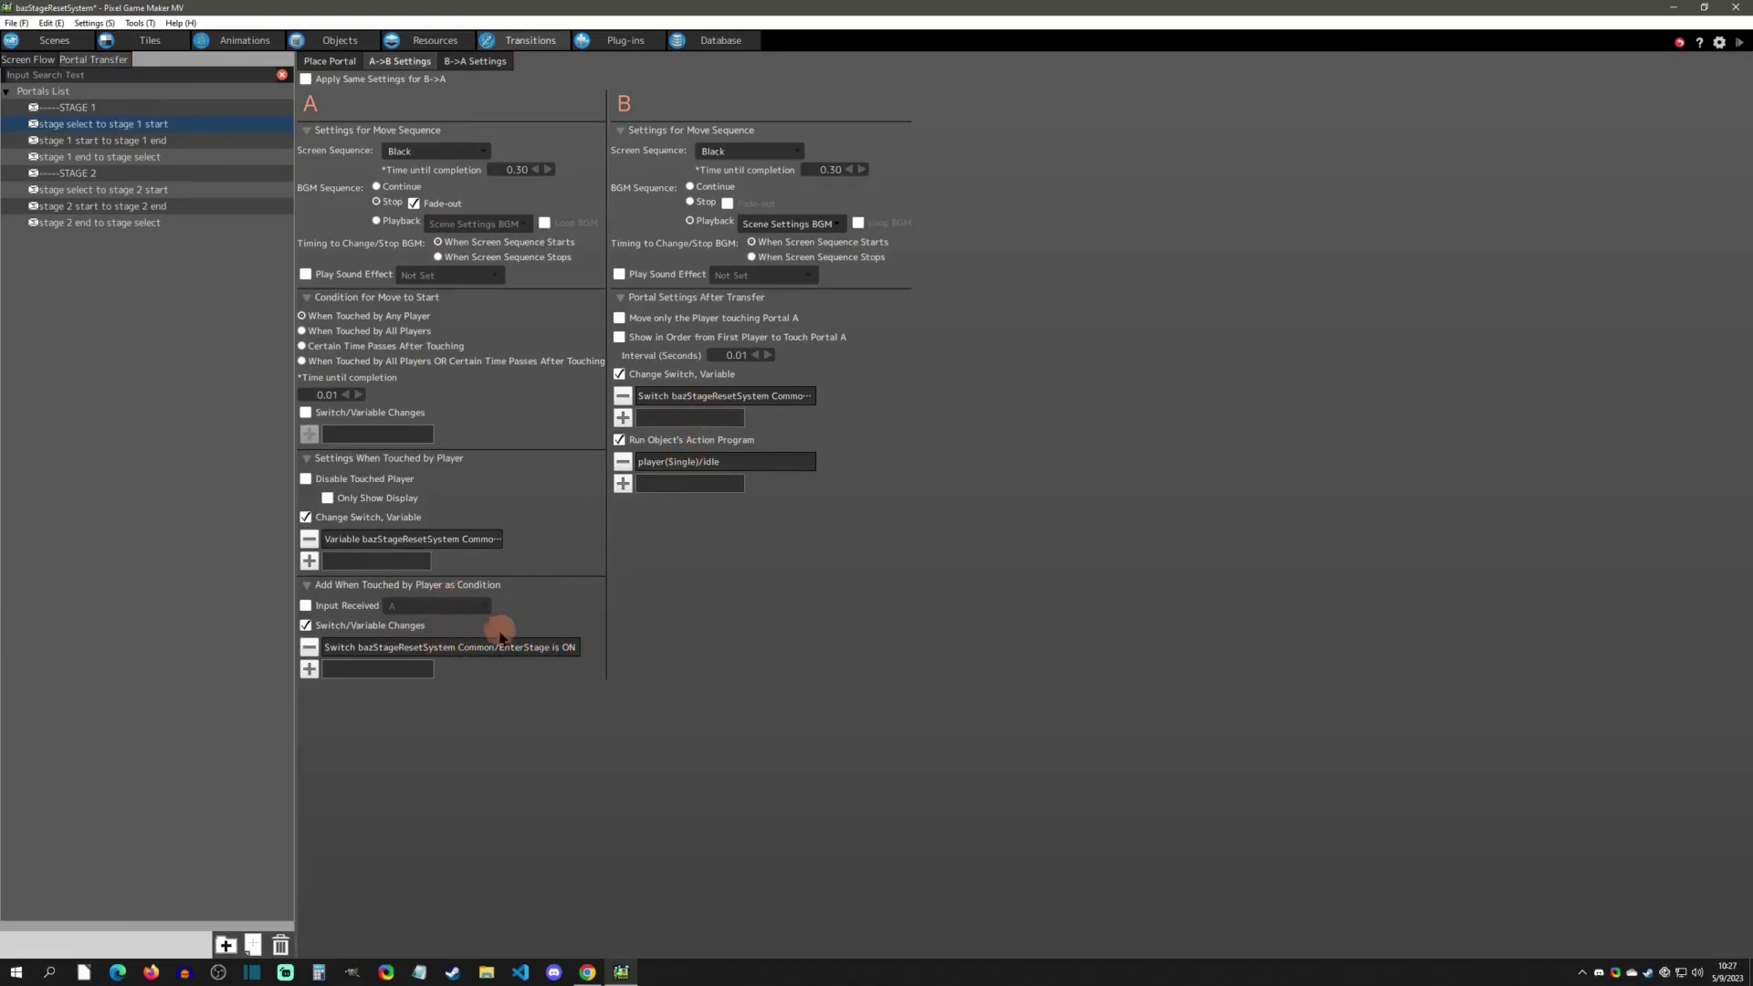
- In the stage_select_input object, examine the stage 1 action, its link to enter stage 1, and the enter stage 1 runtime actions
click(340, 40)
click(278, 330)
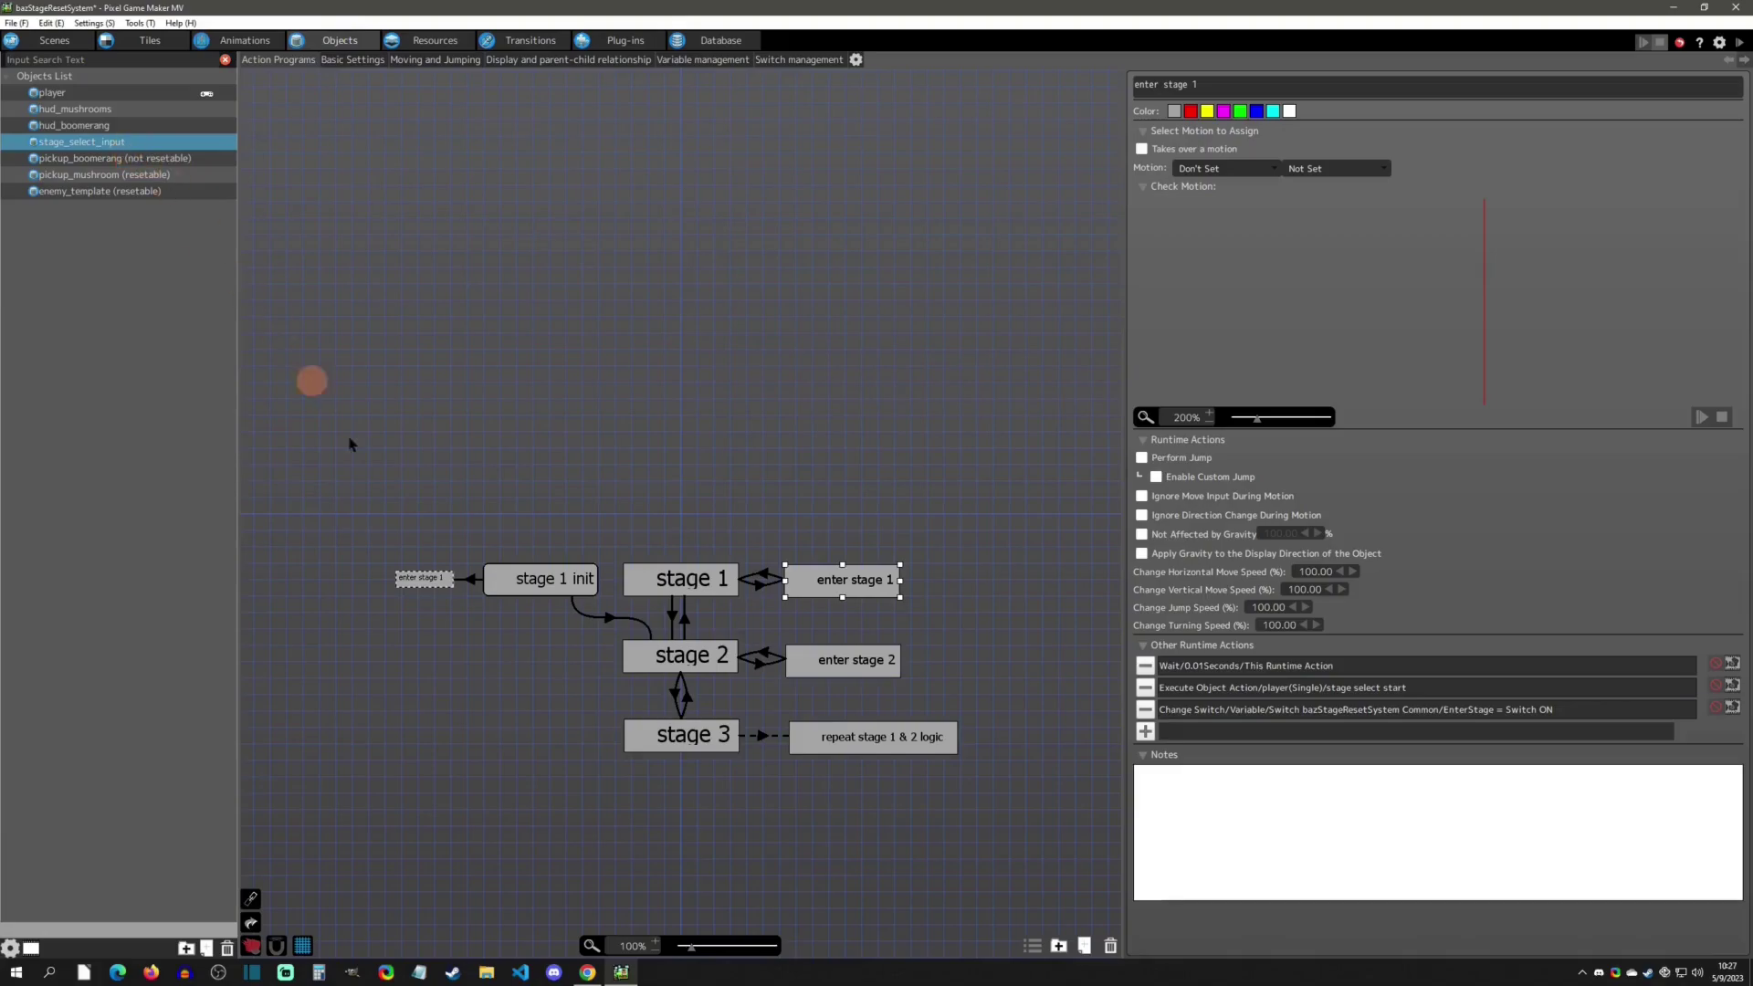
click(655, 578)
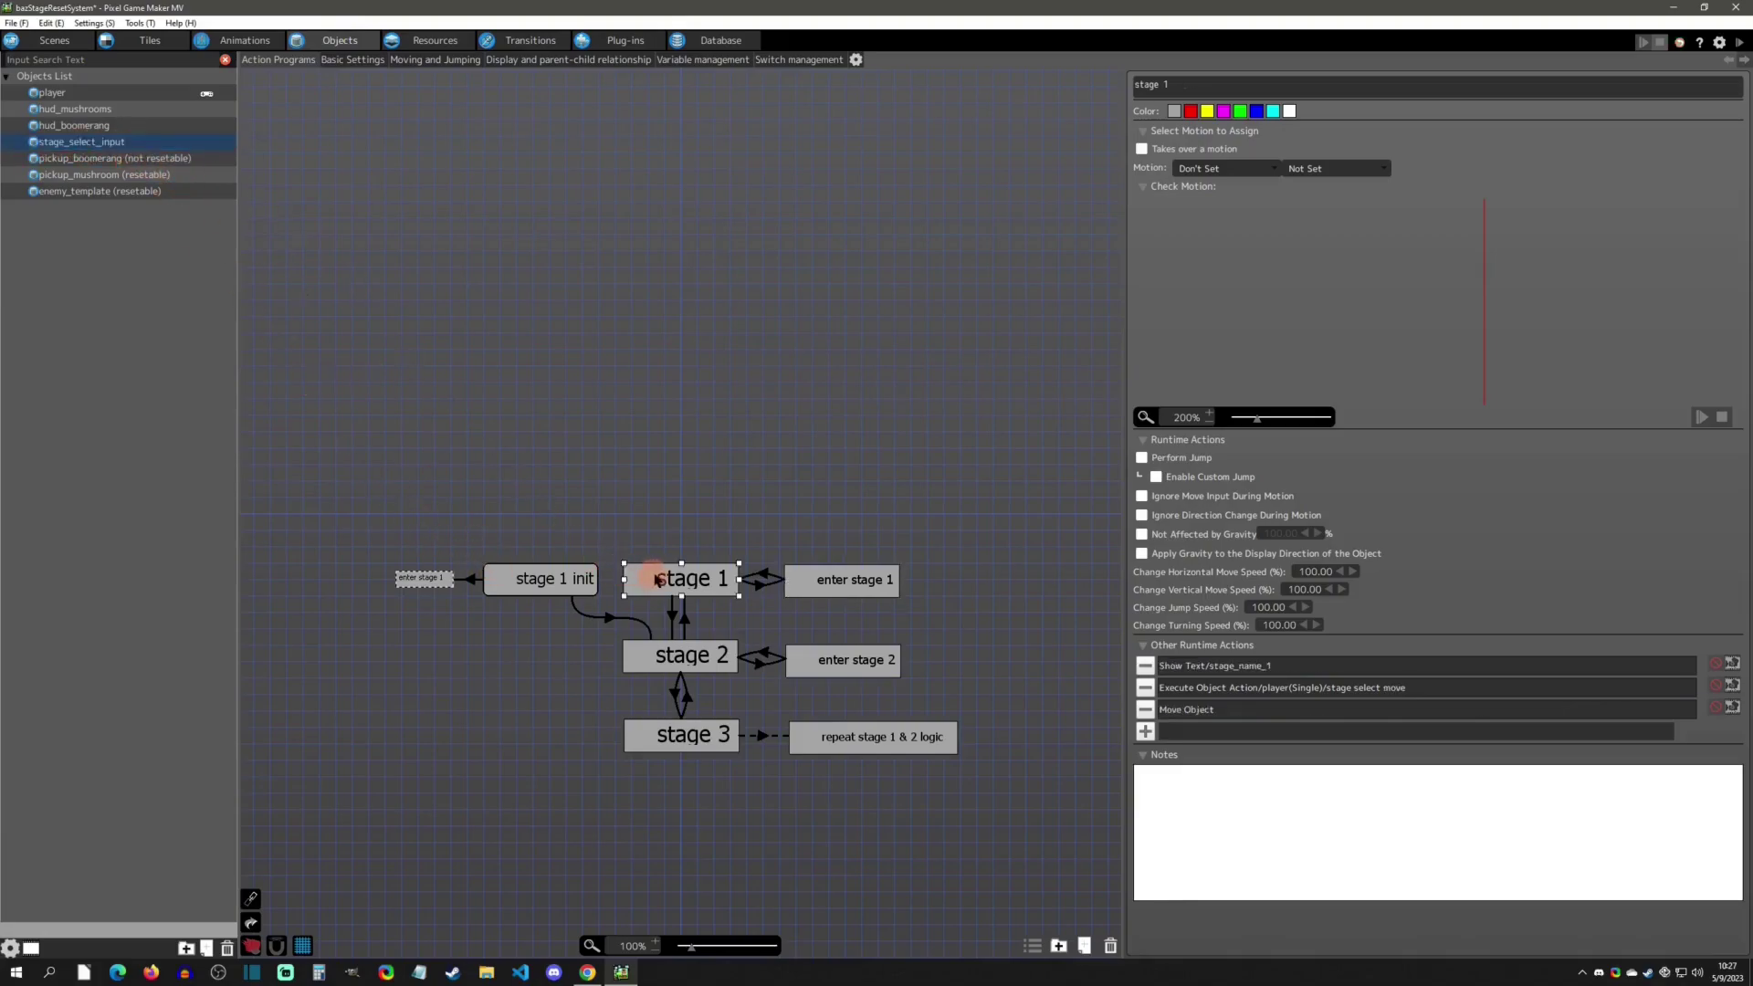
click(762, 585)
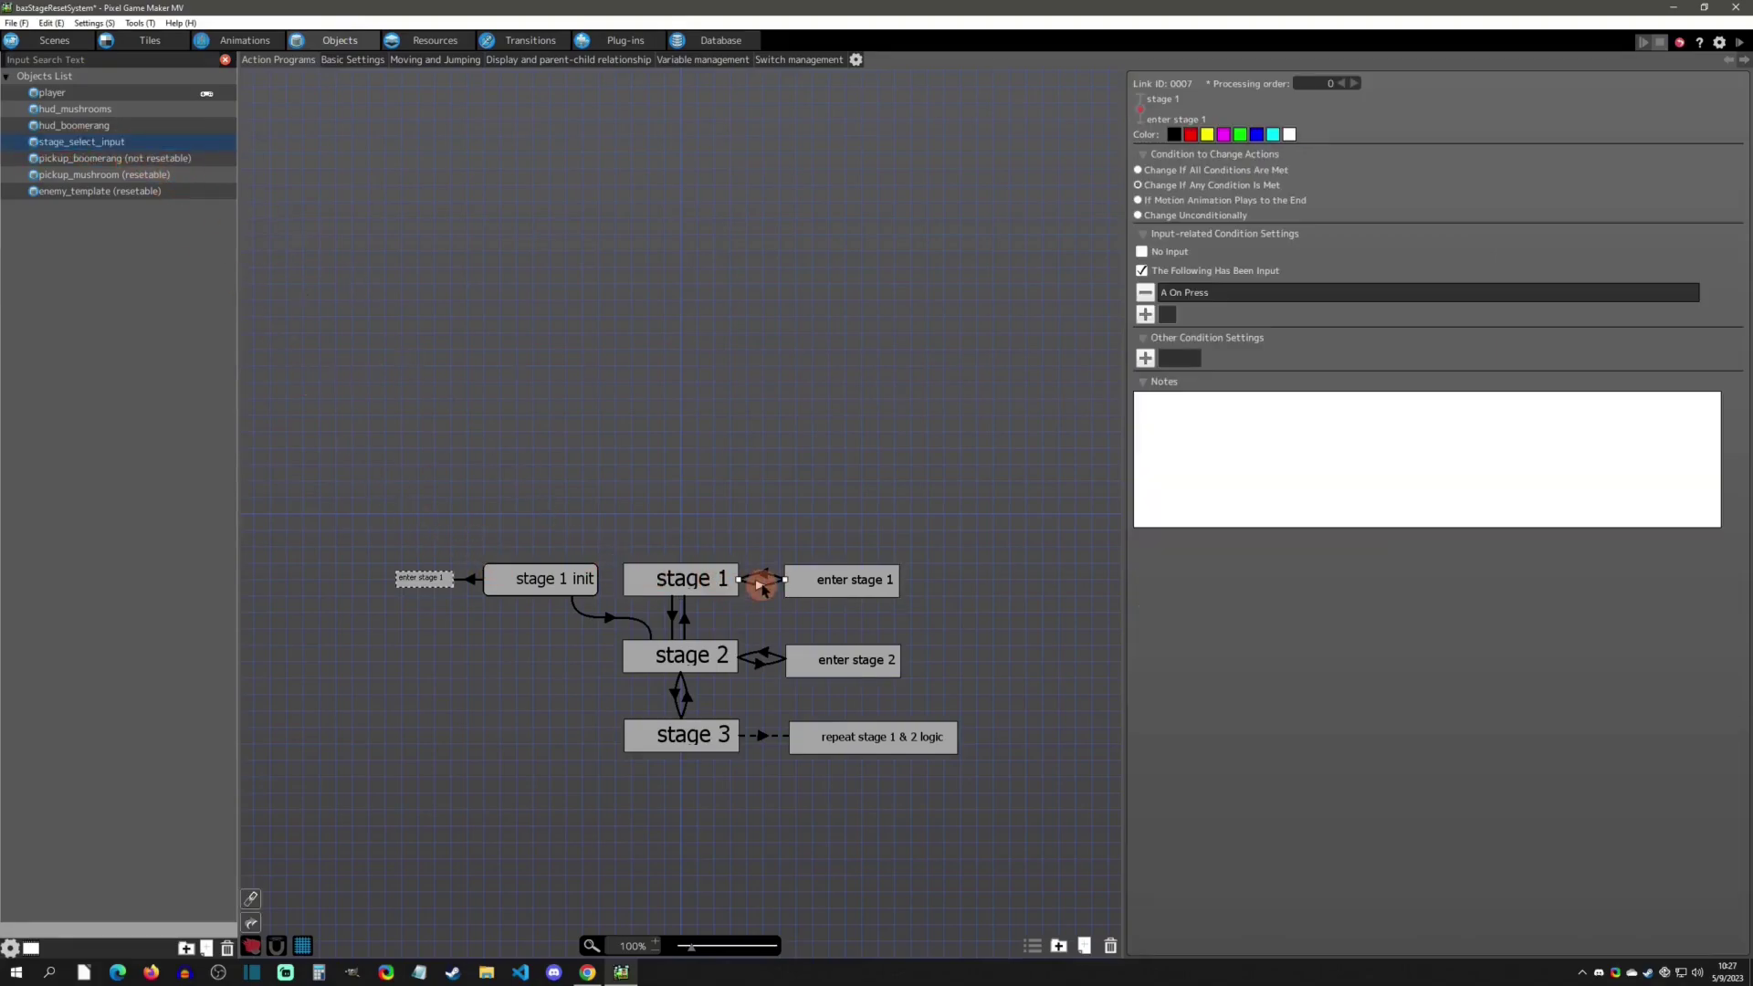
click(811, 589)
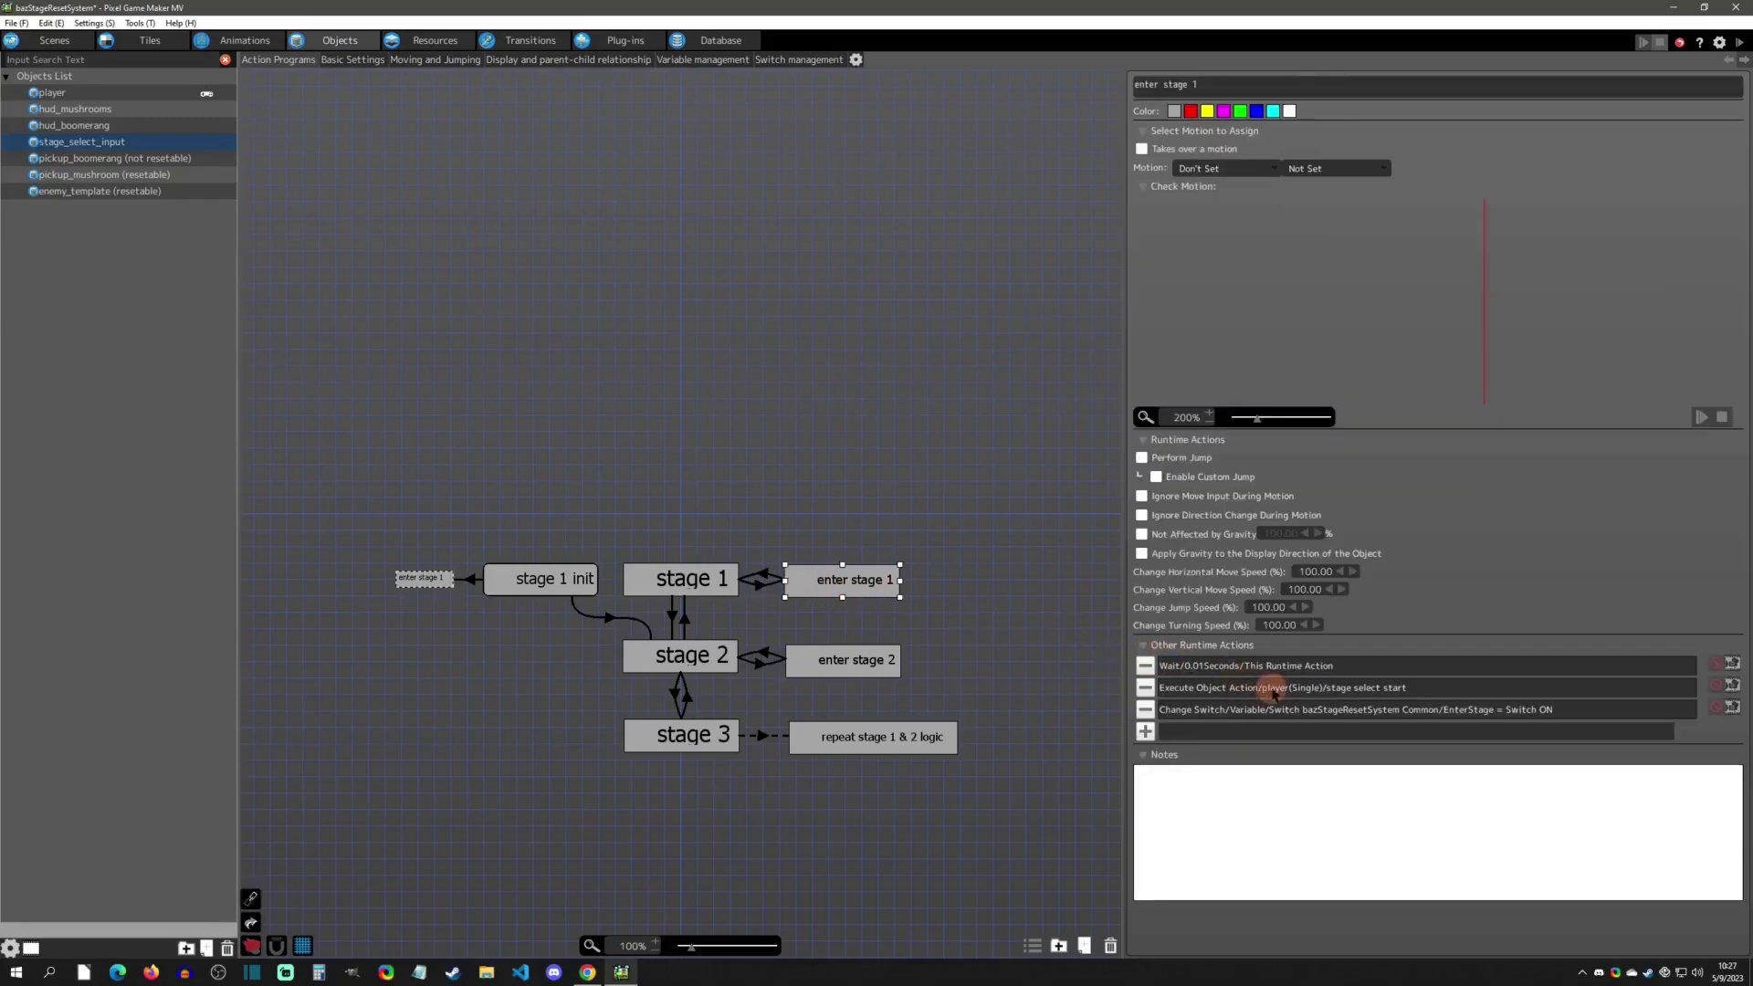
mouse_move(1364, 691)
mouse_down()
mouse_move(1275, 701)
mouse_move(1384, 693)
mouse_up()
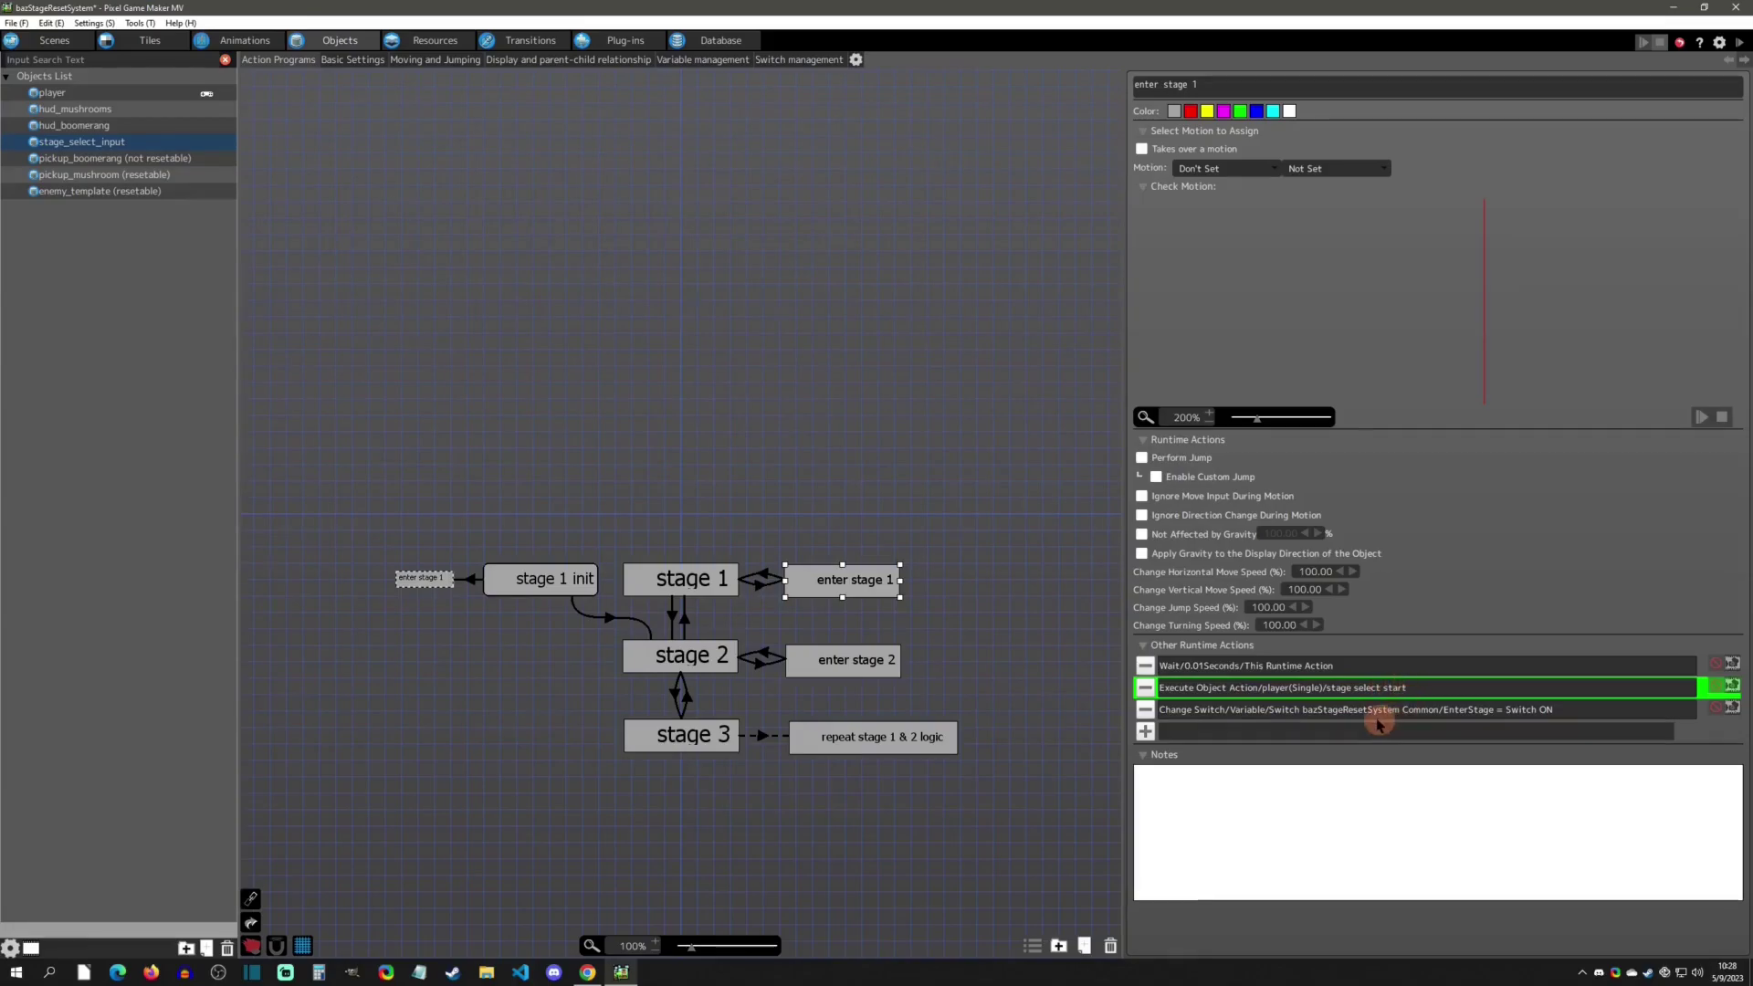
click(1371, 713)
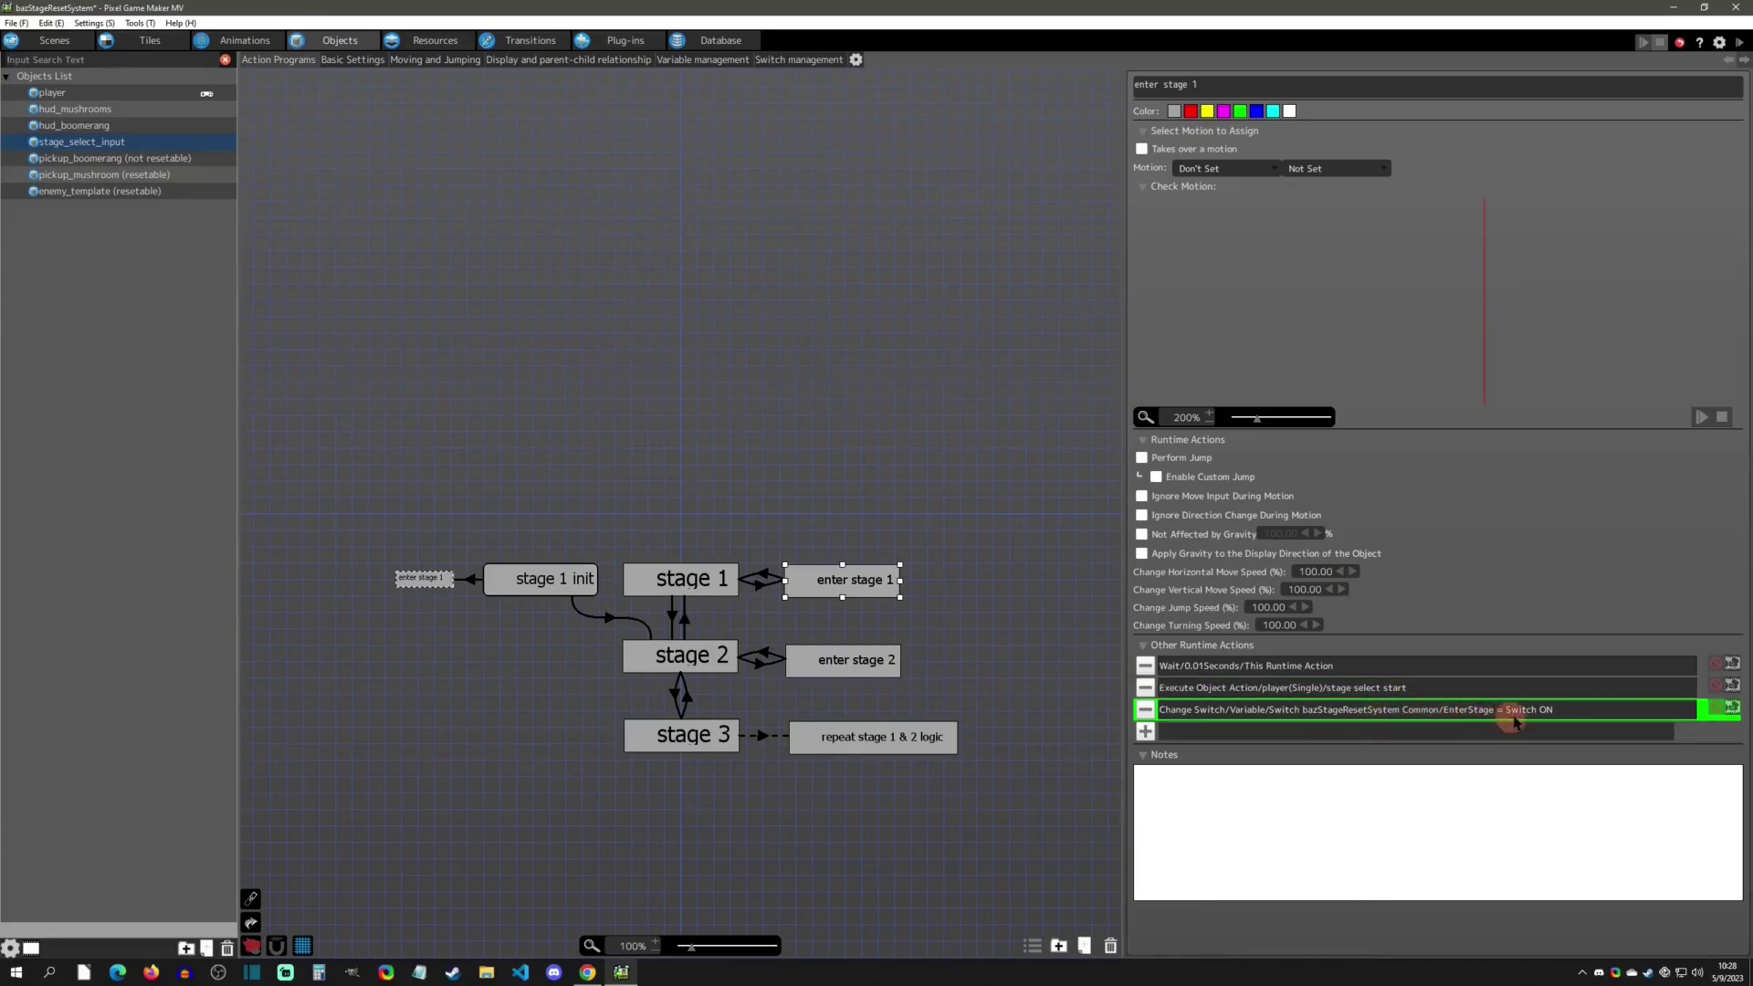
- Review the EnterStage switch change made after transfer by the stage select to stage 1 start portal, leaving it as is
click(519, 40)
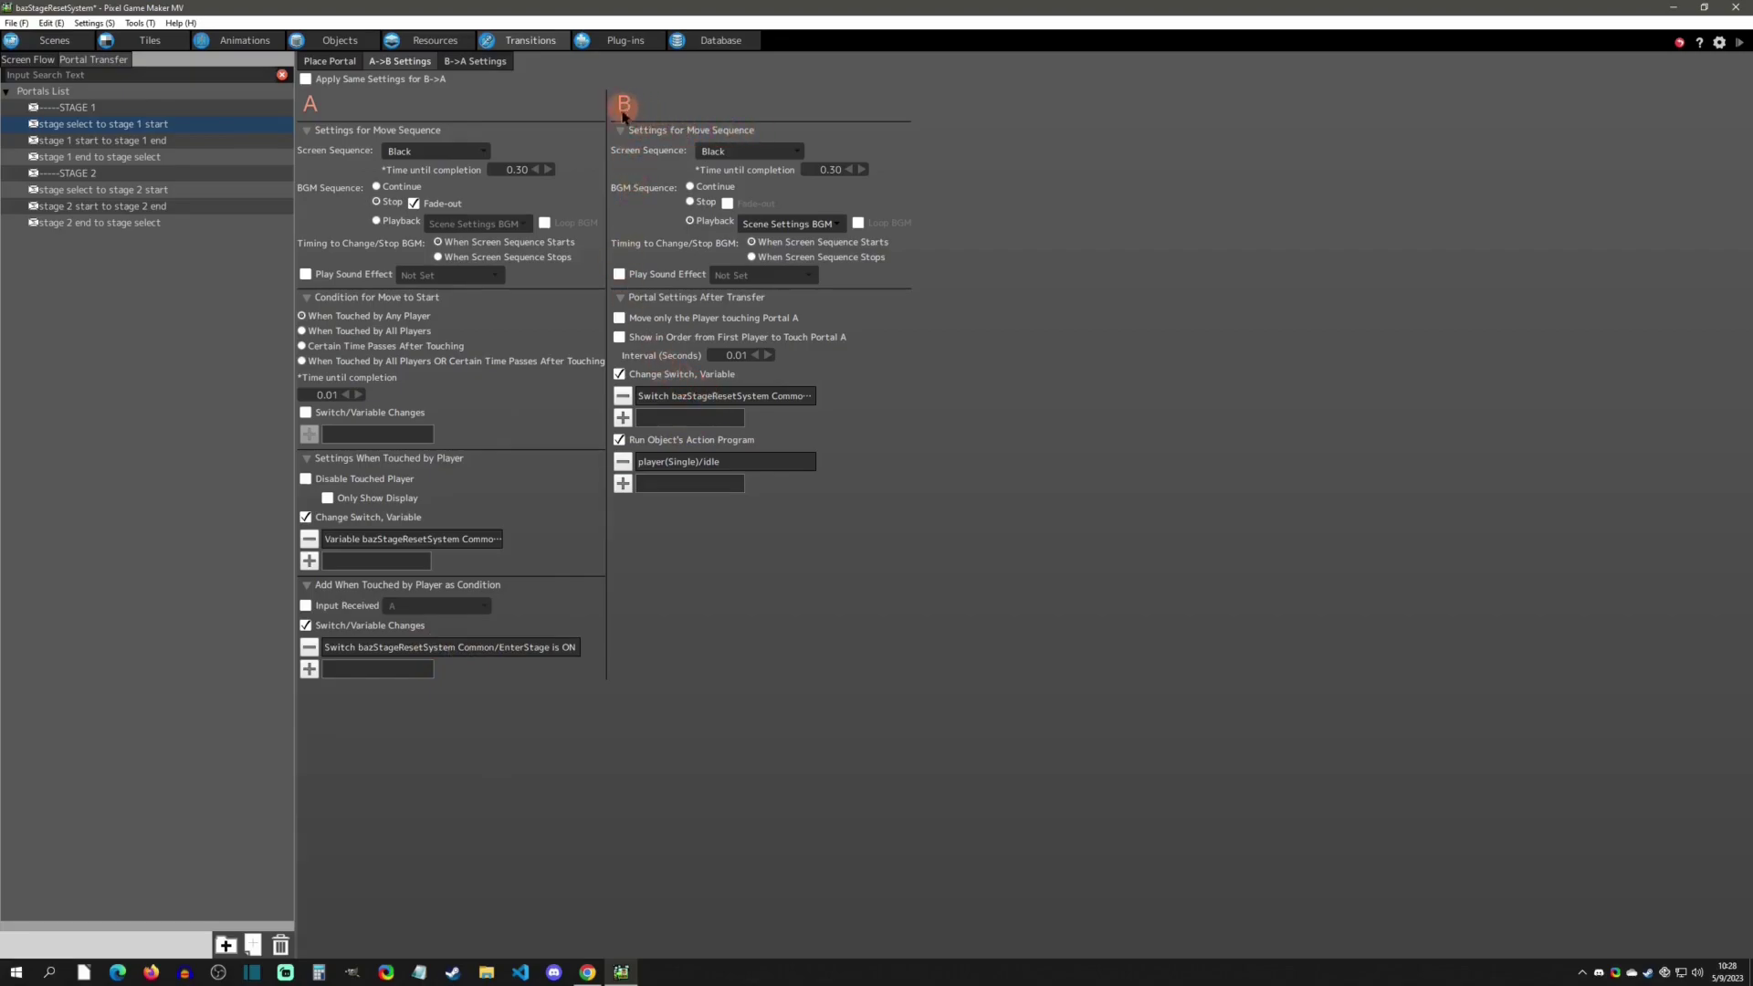
double_click(709, 396)
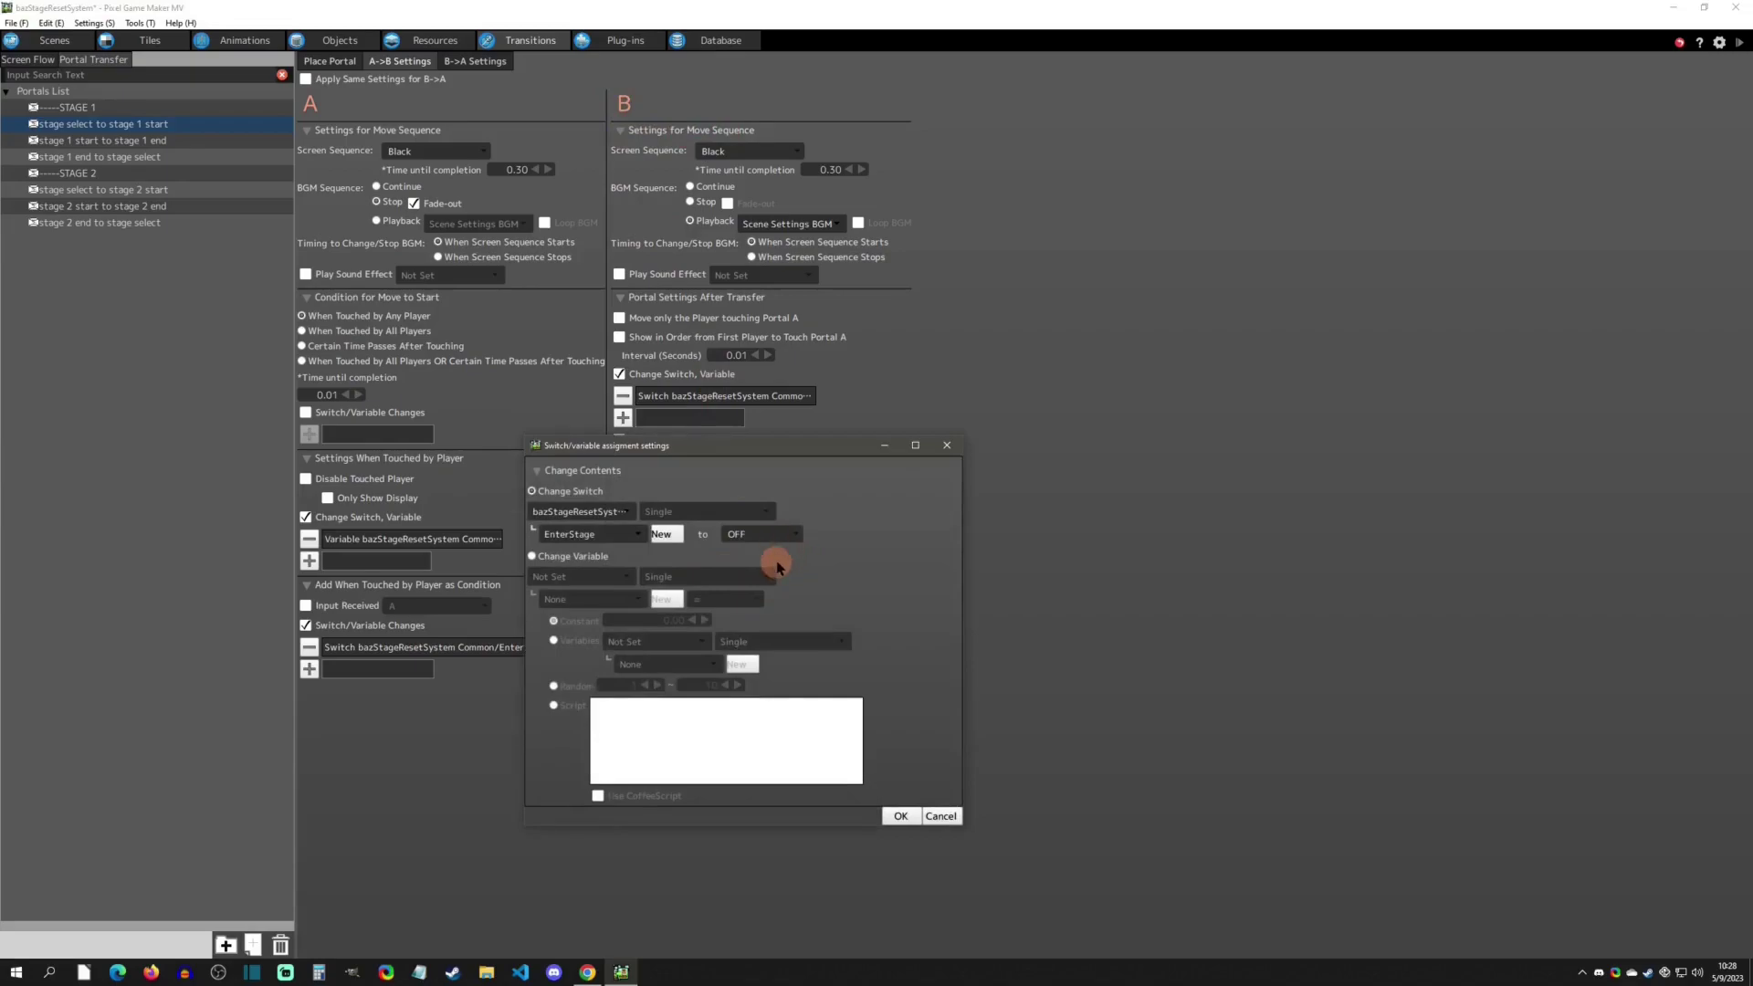
click(947, 445)
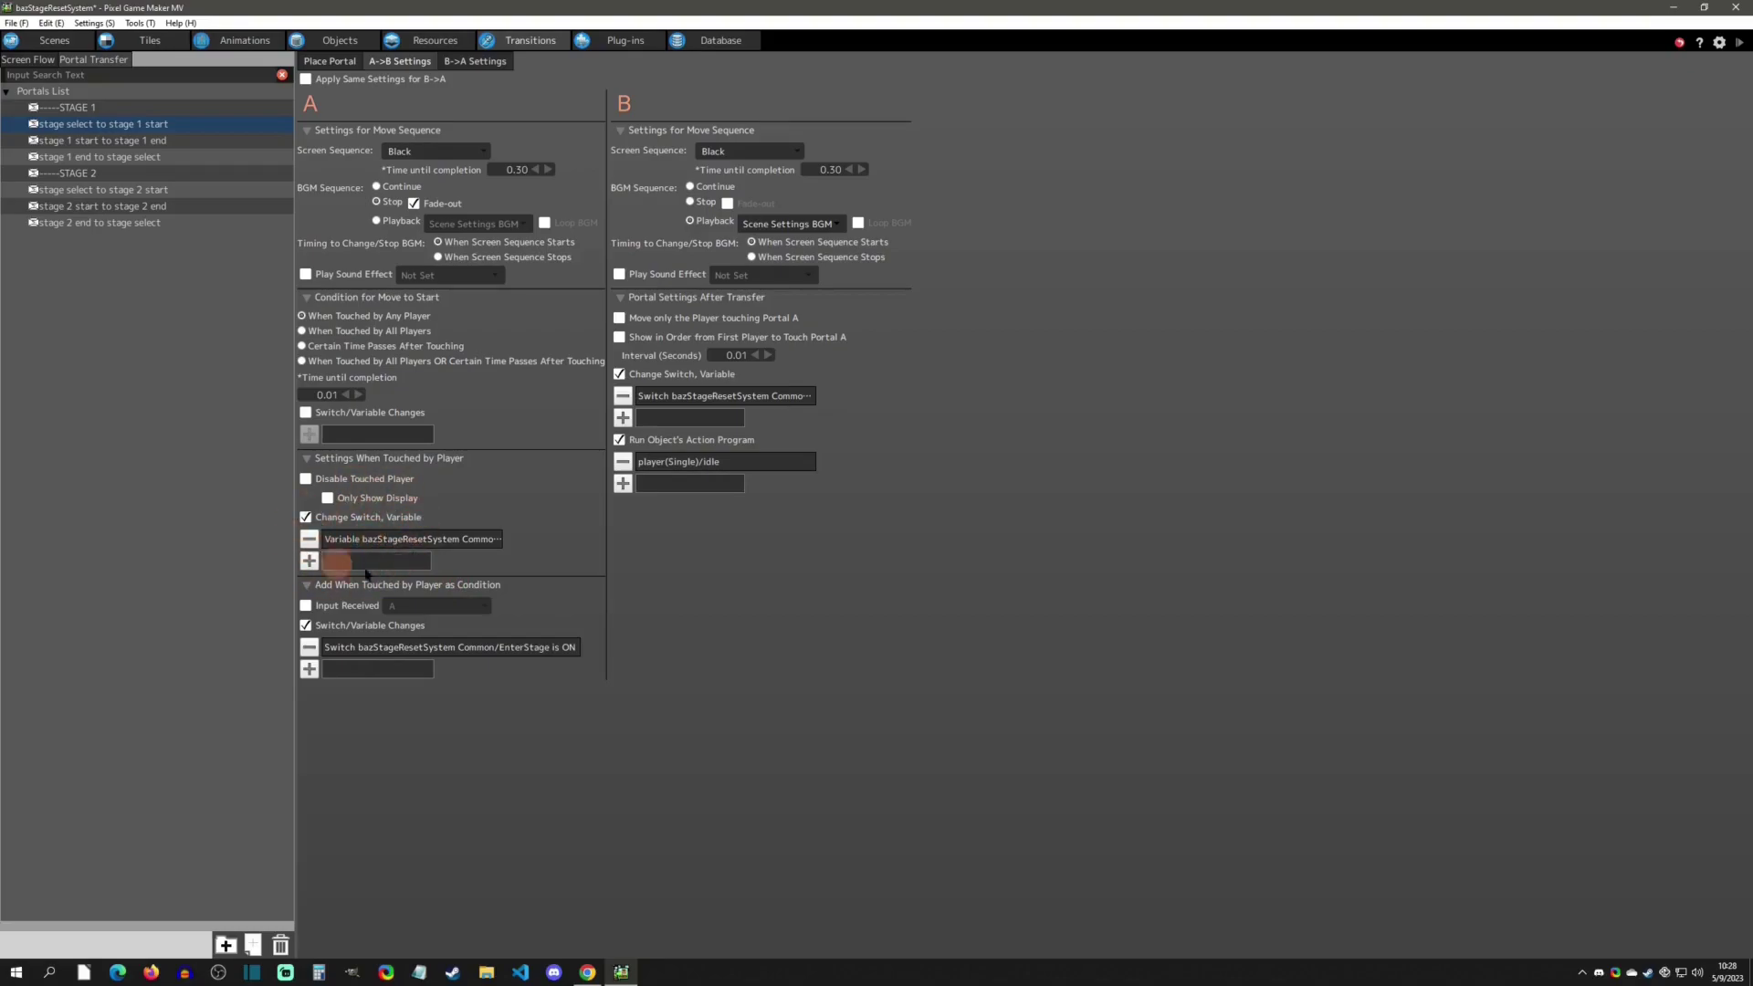
- Review the portal's ResetCounter variable change on player touch and where the project uses the ResetCounter variable
double_click(479, 540)
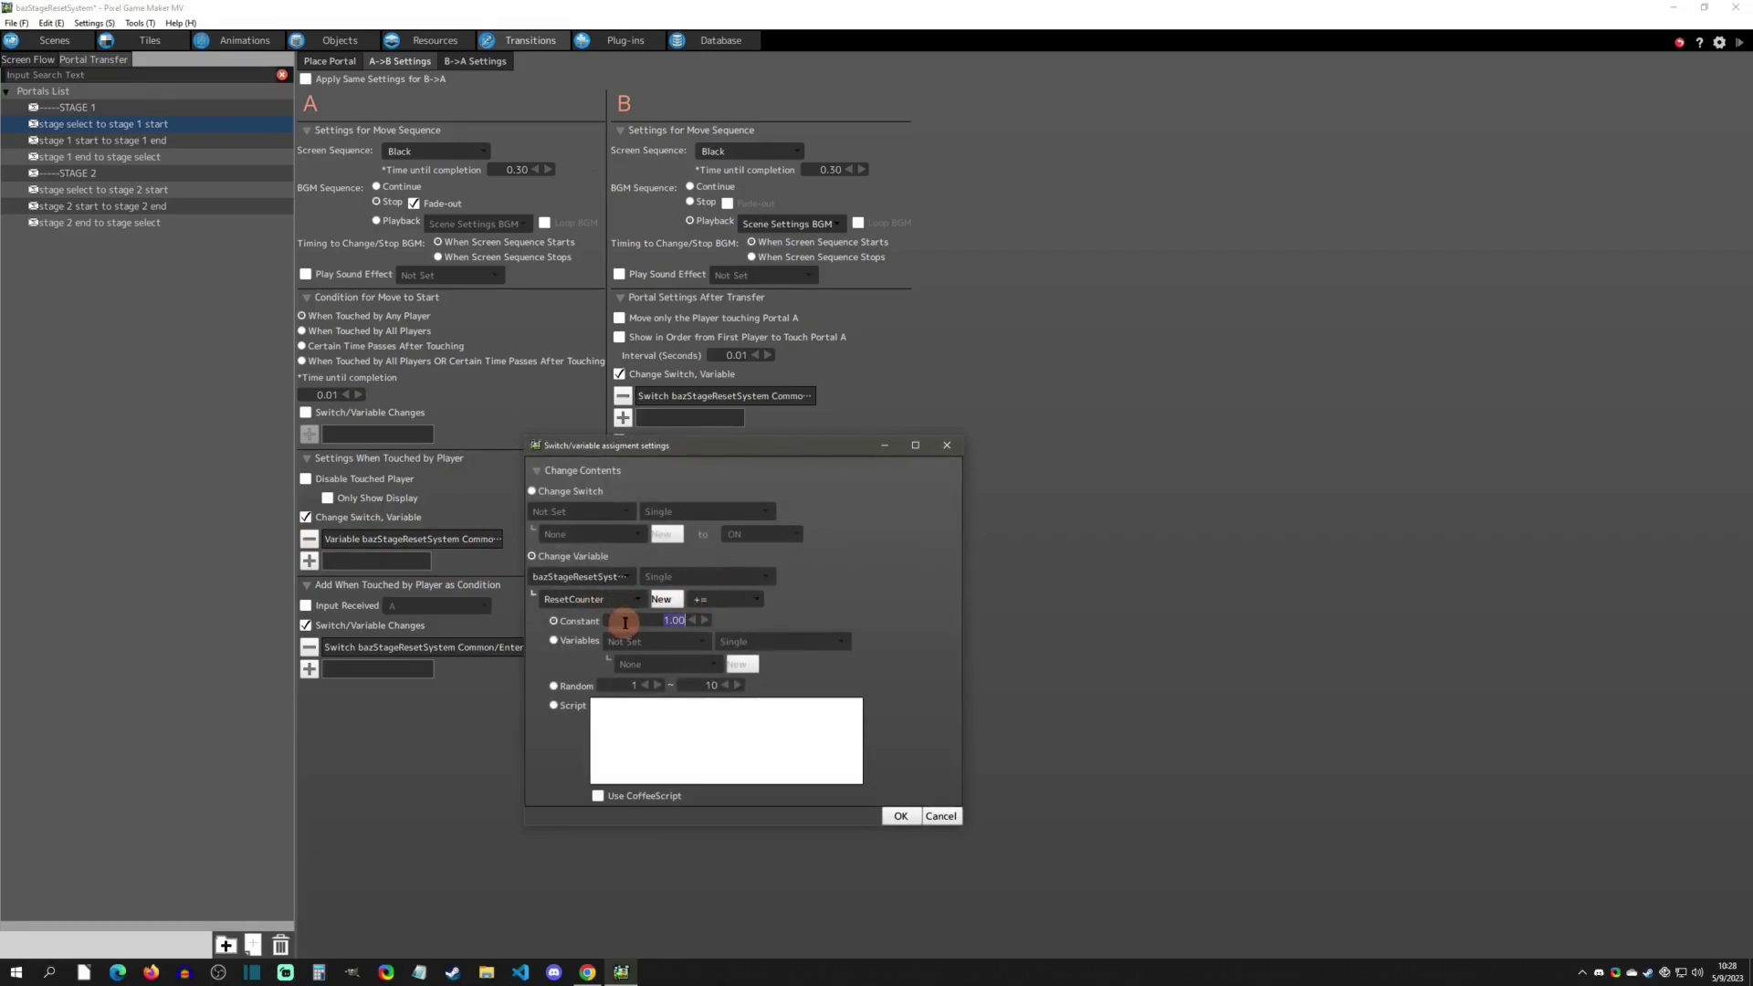
click(941, 815)
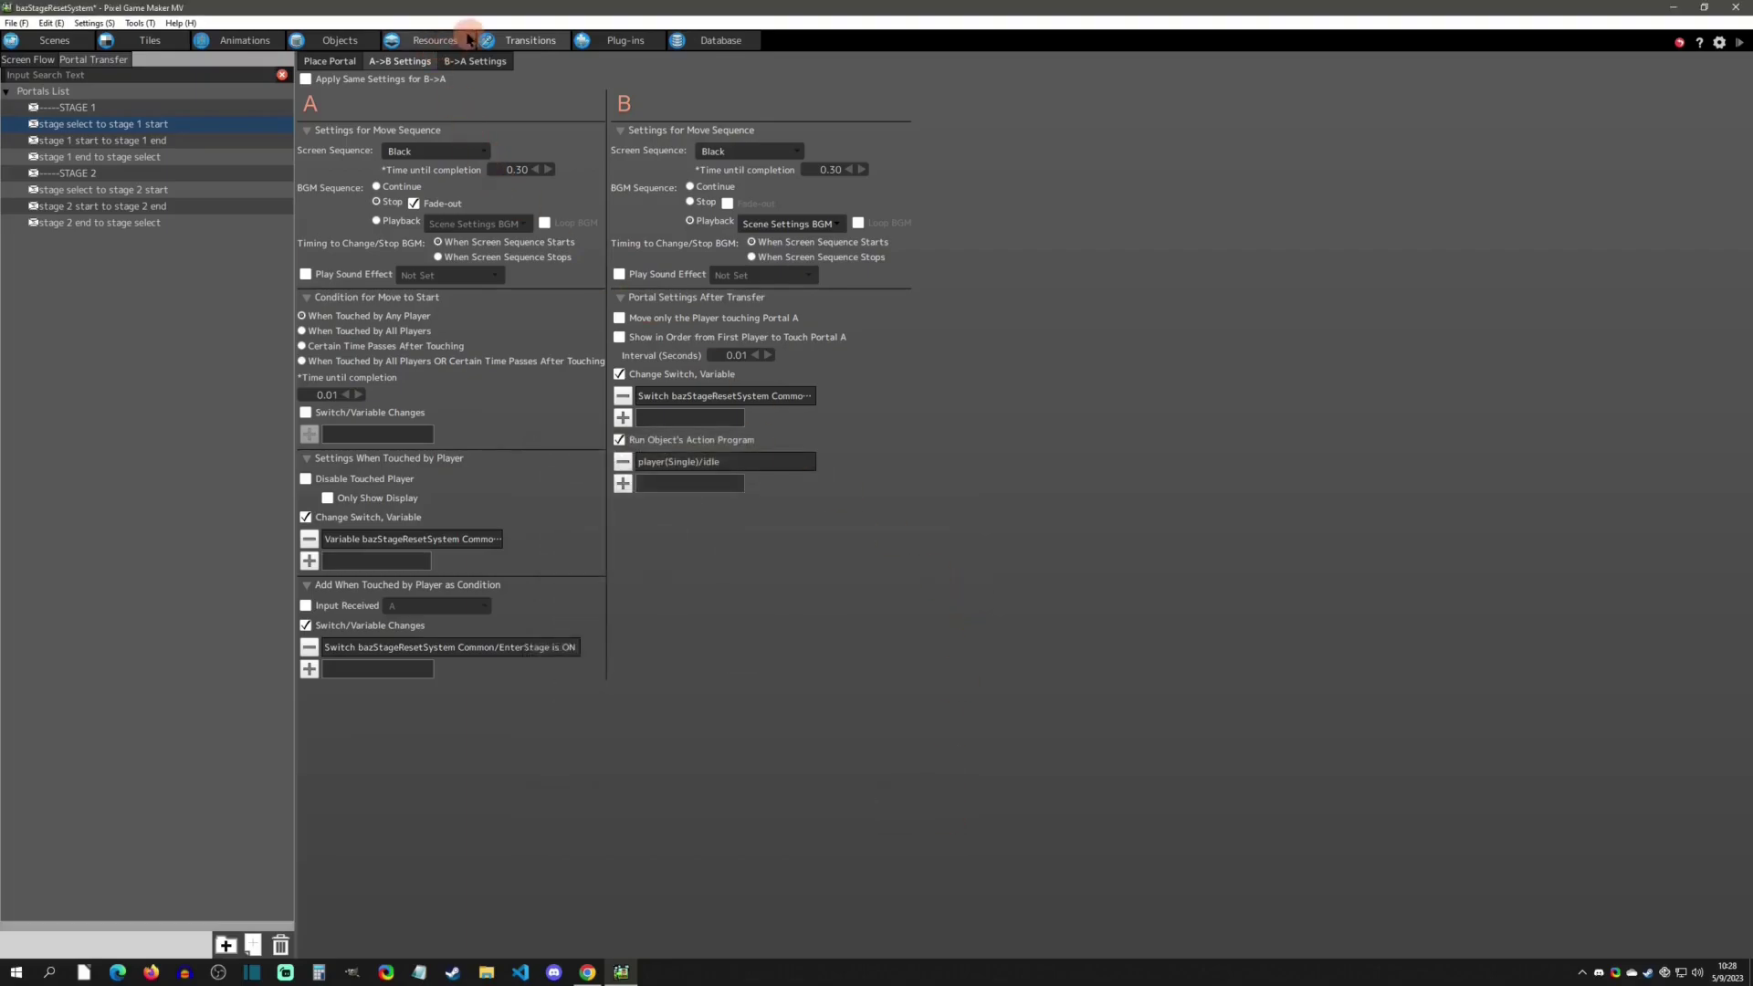
click(467, 40)
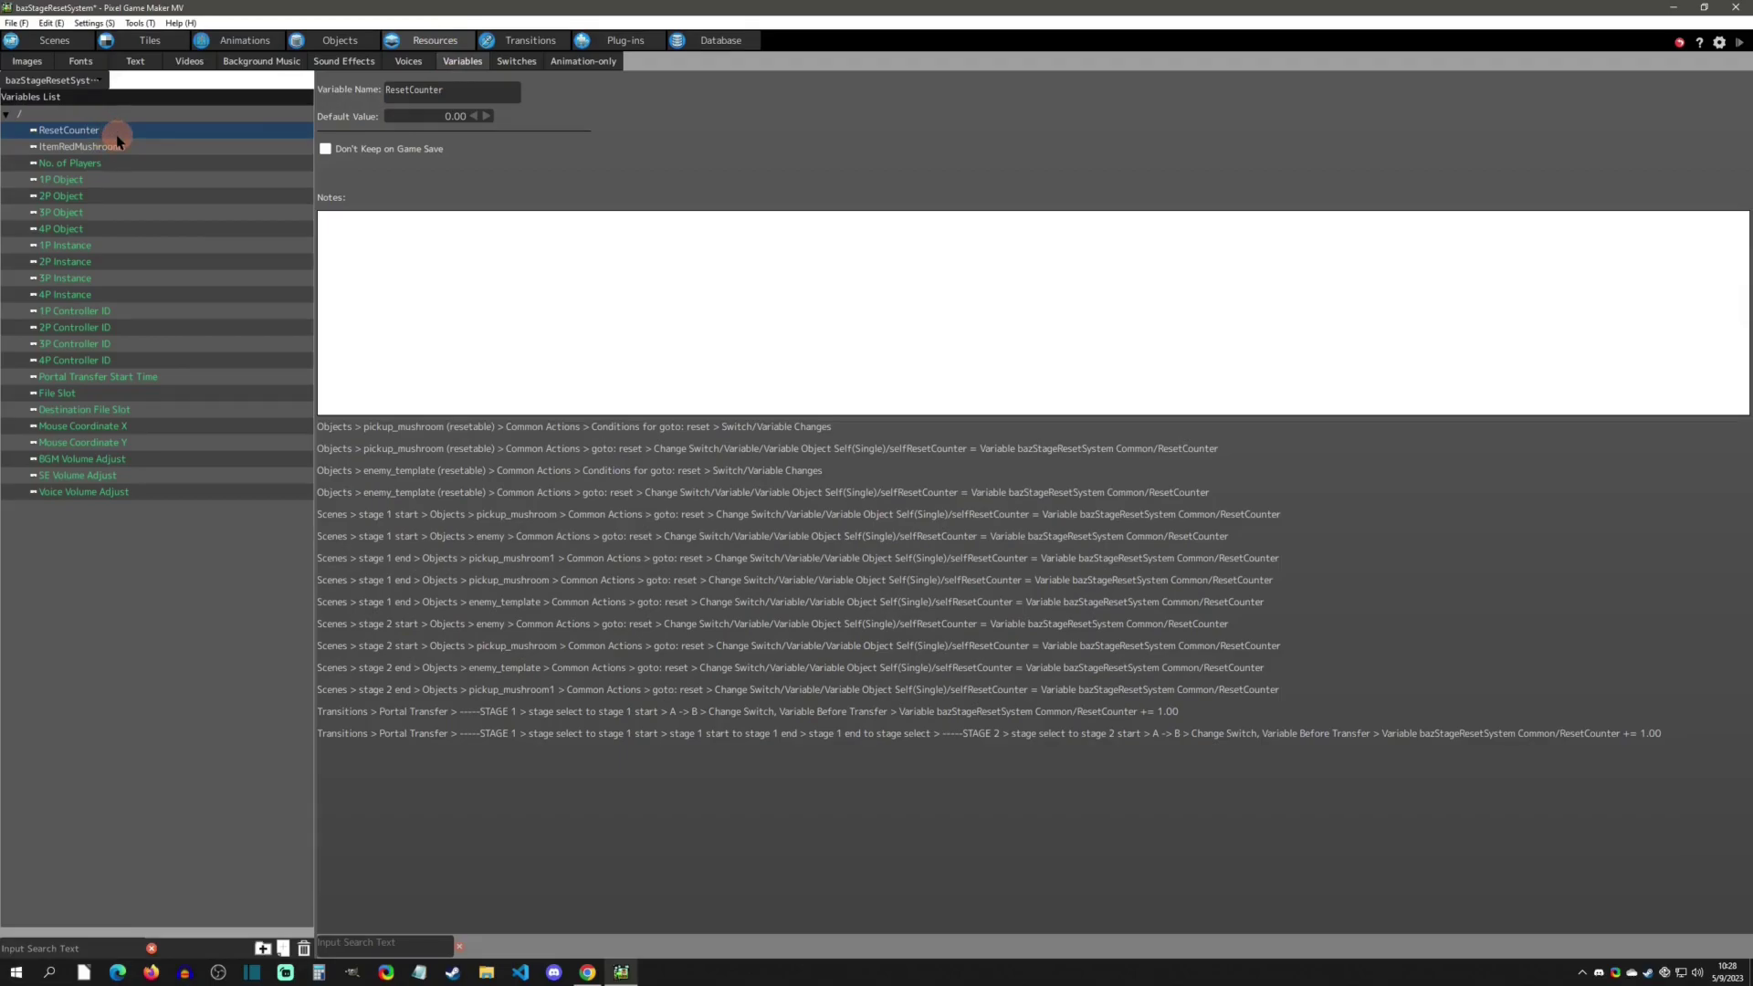
- Compare the transfer settings of the three Stage 1 portals and recheck the ResetCounter change on the stage select to stage 1 start portal
click(520, 40)
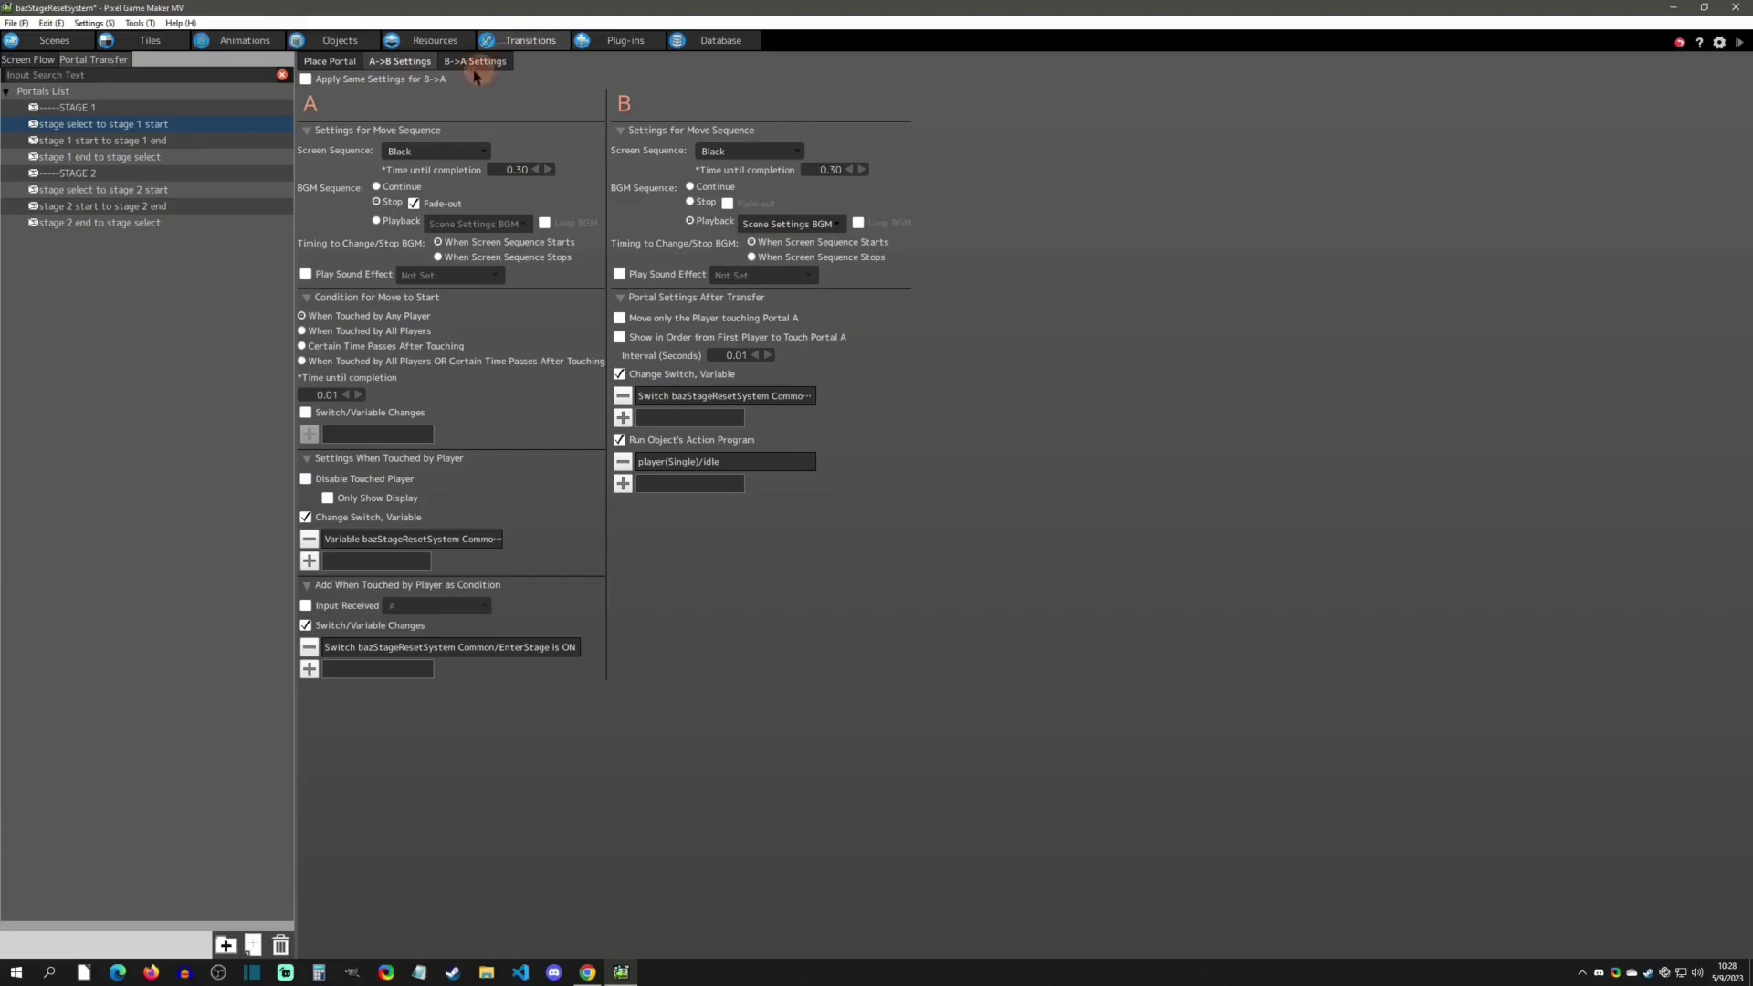
click(113, 142)
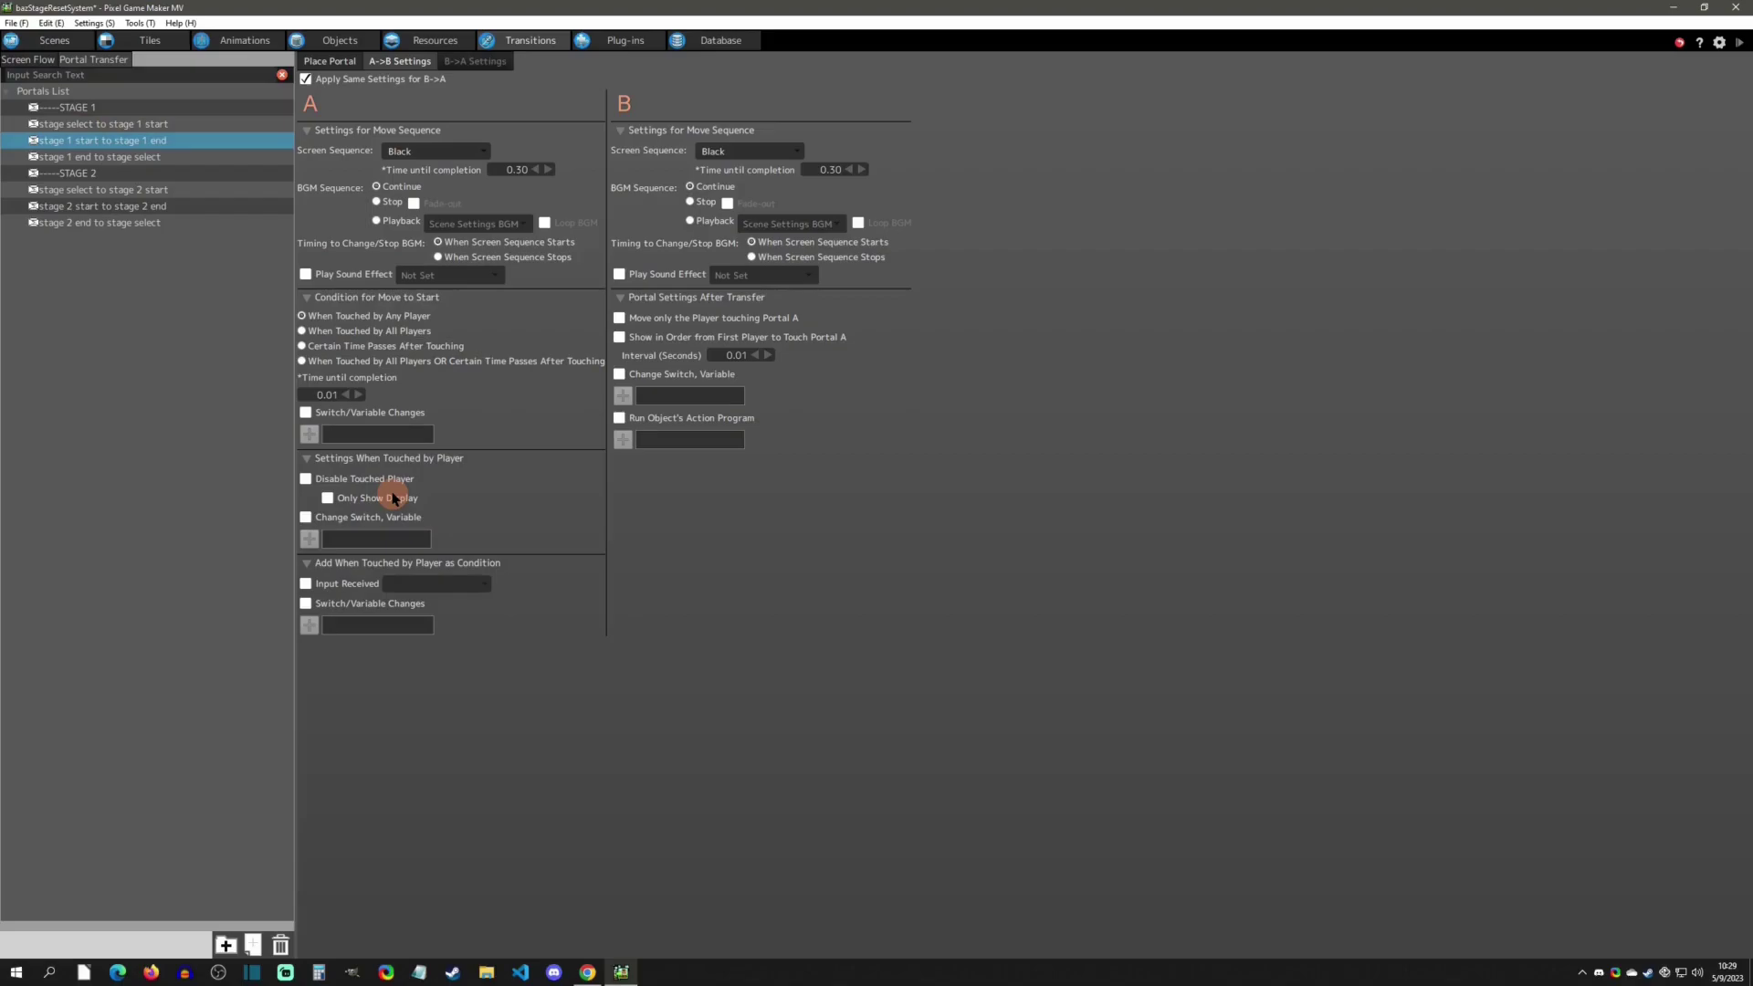
click(134, 157)
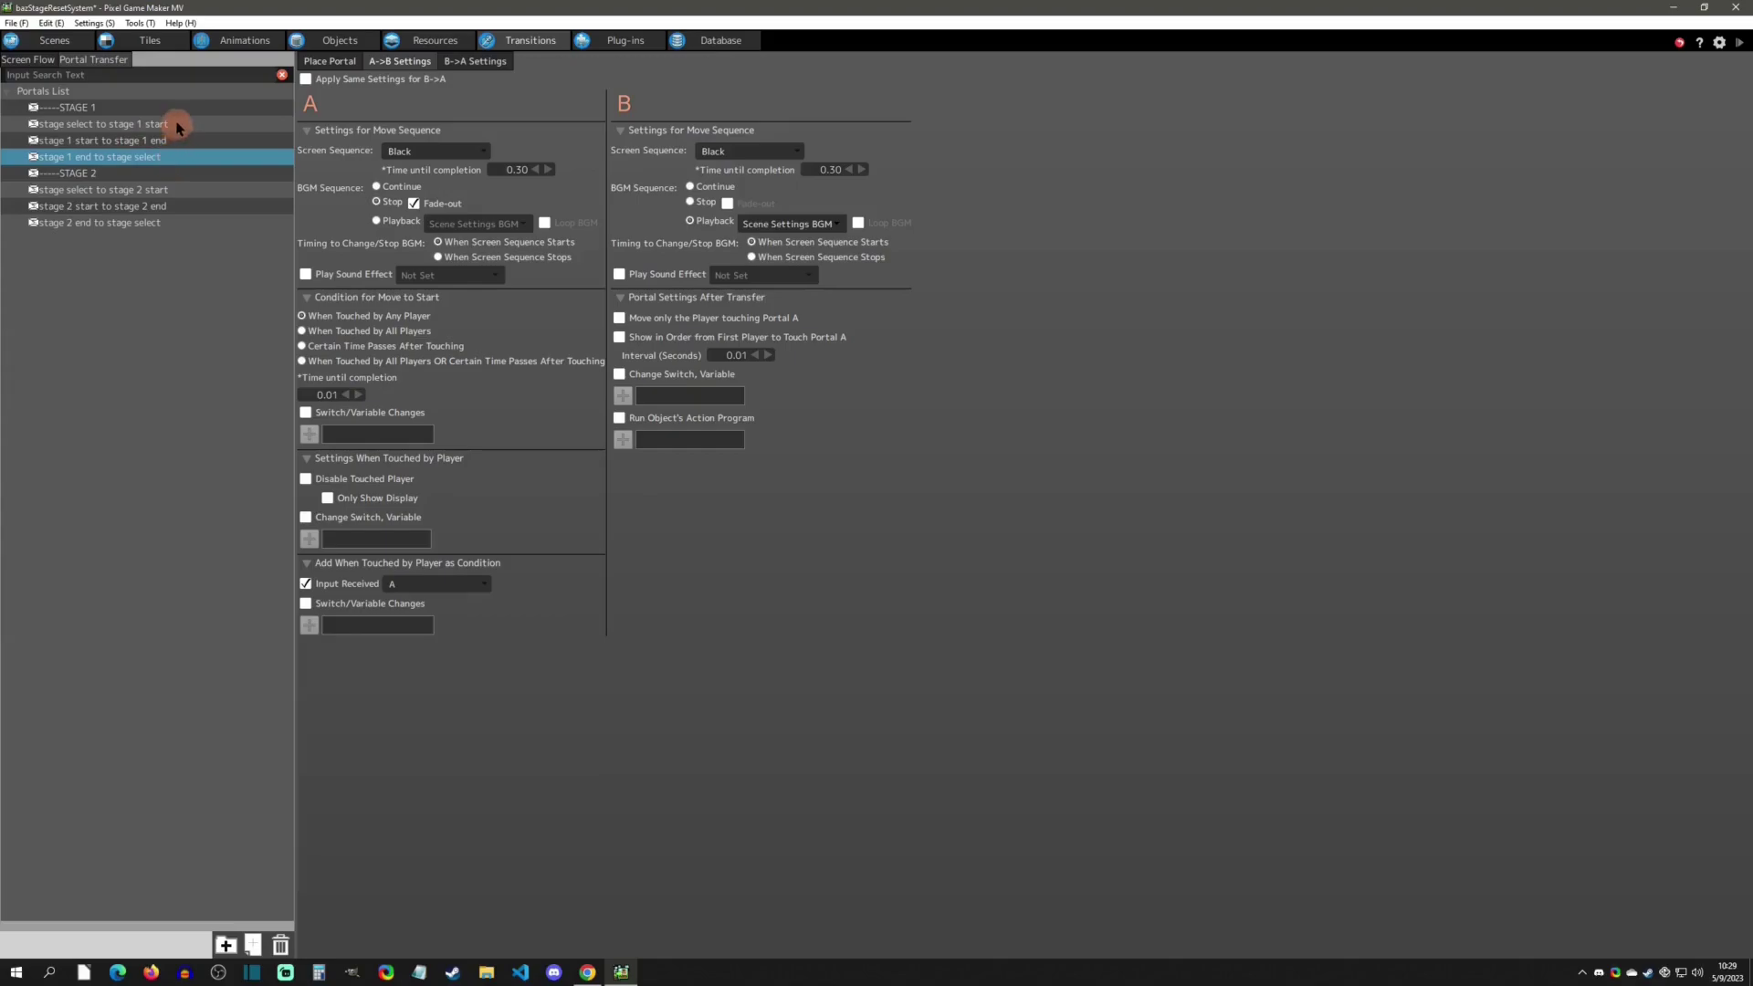
click(177, 125)
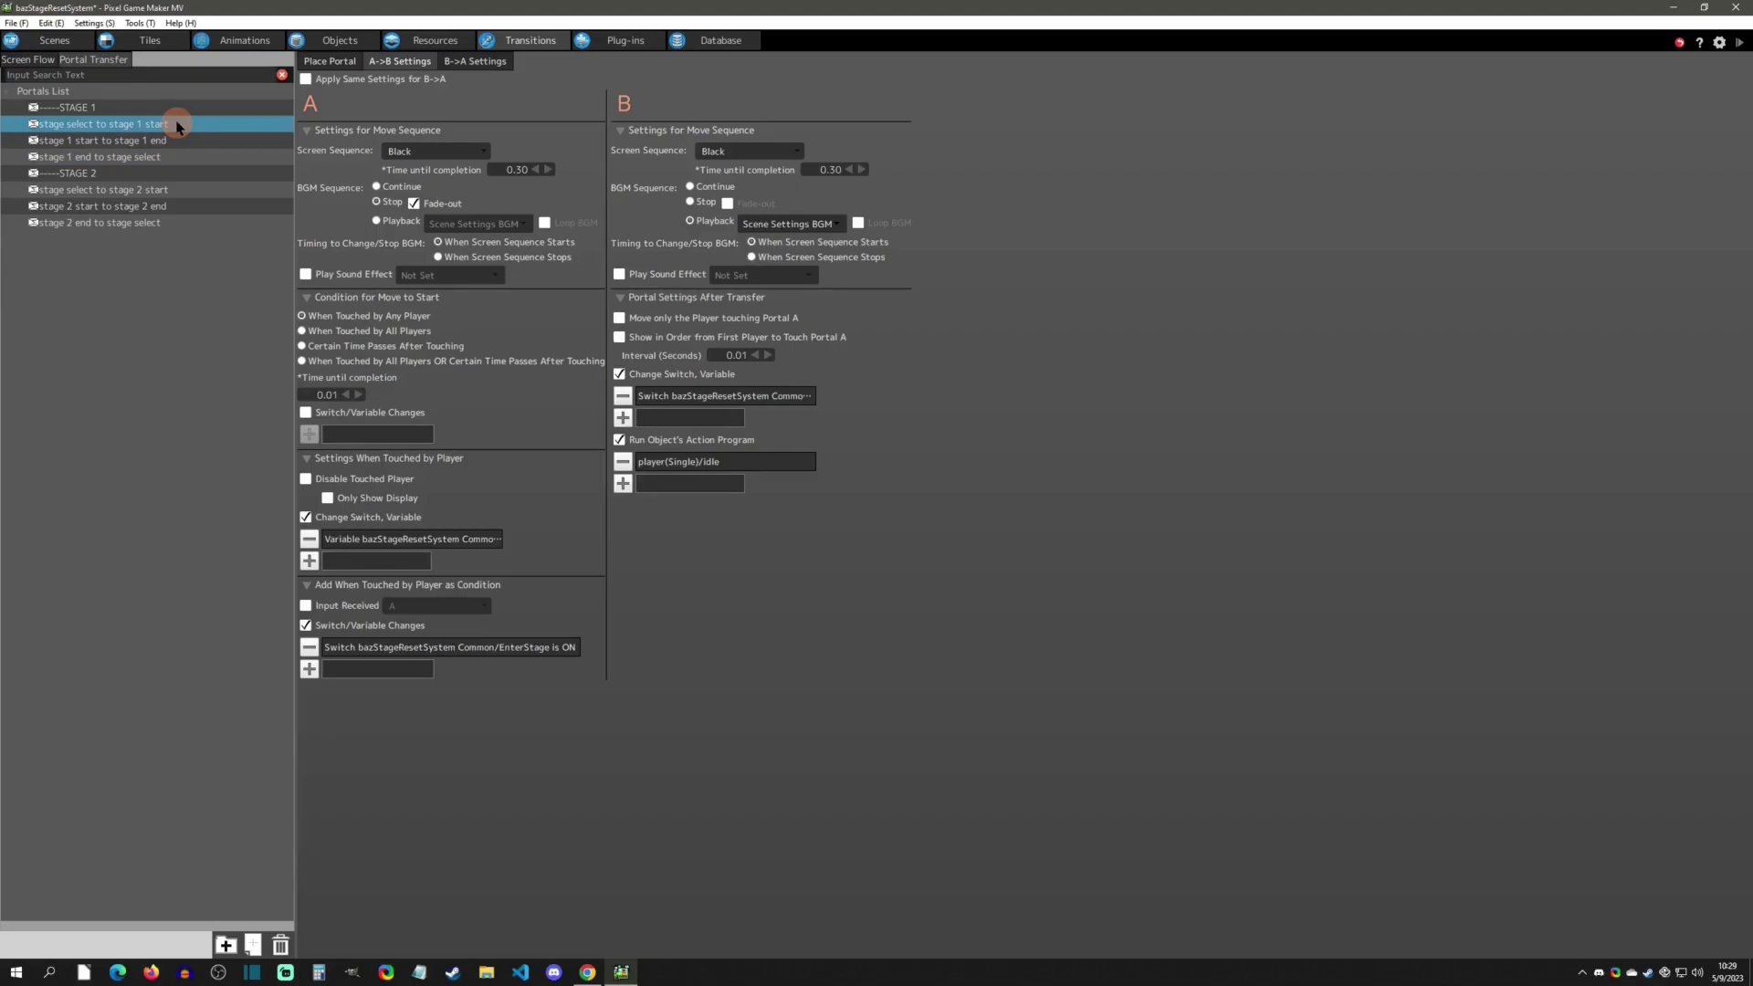
double_click(438, 540)
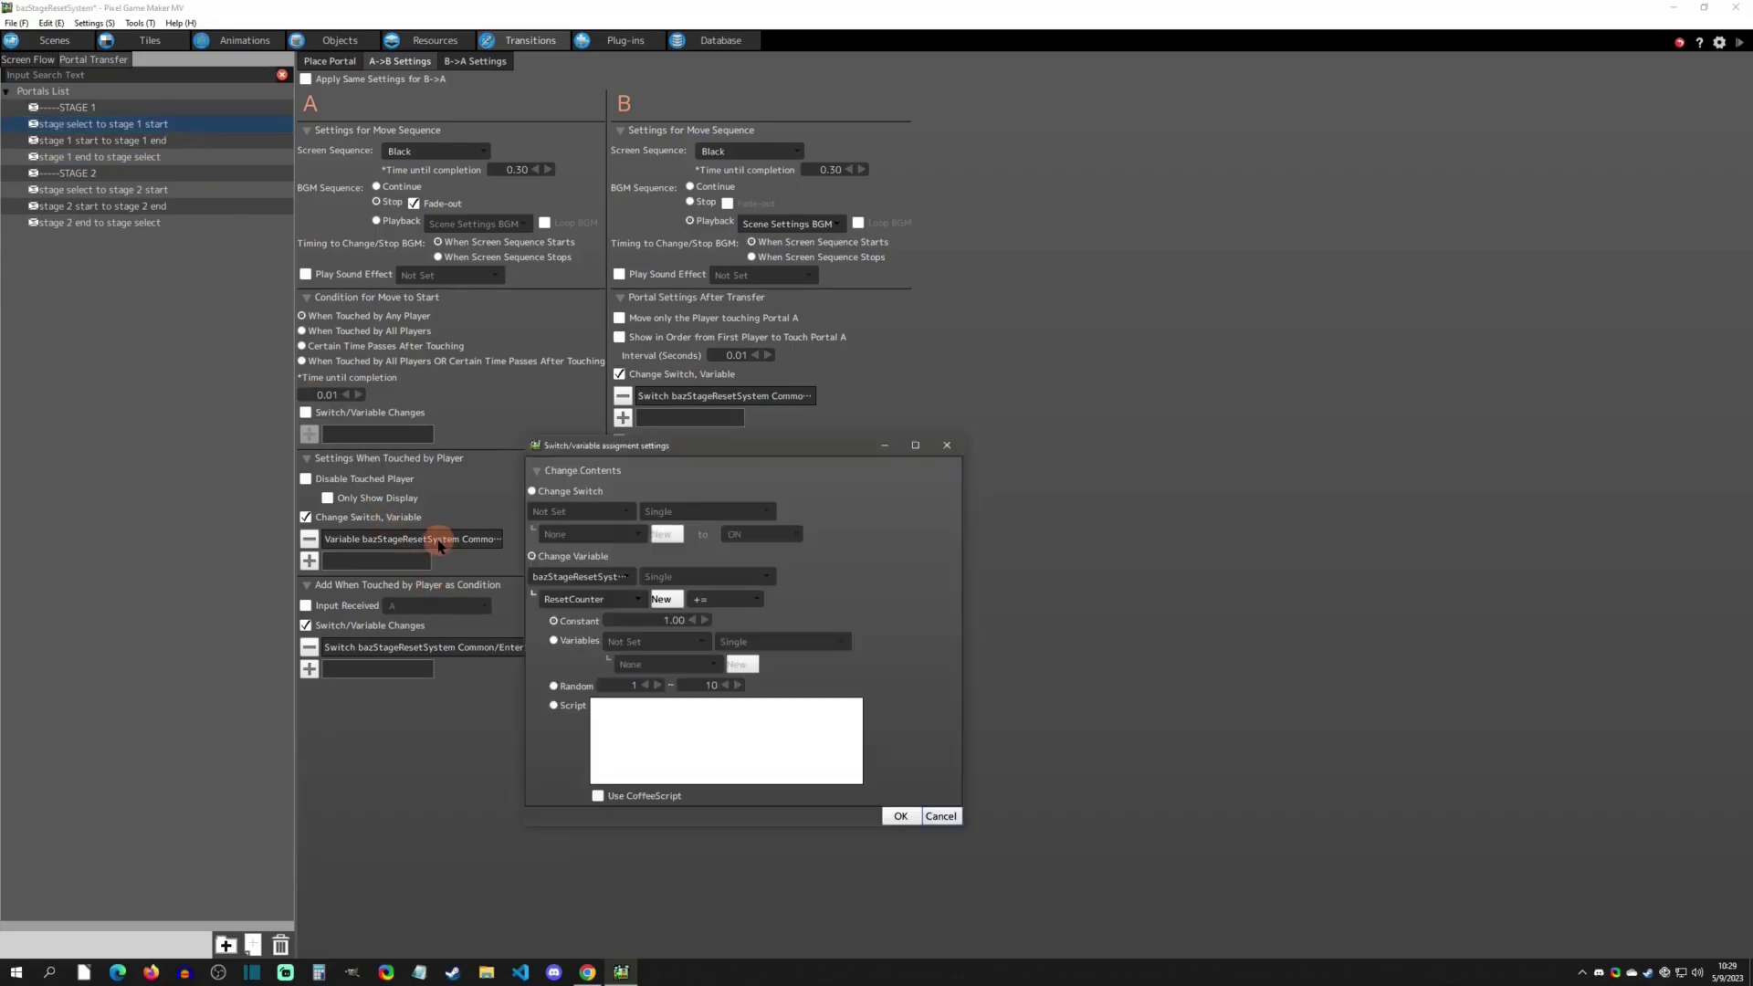
click(947, 445)
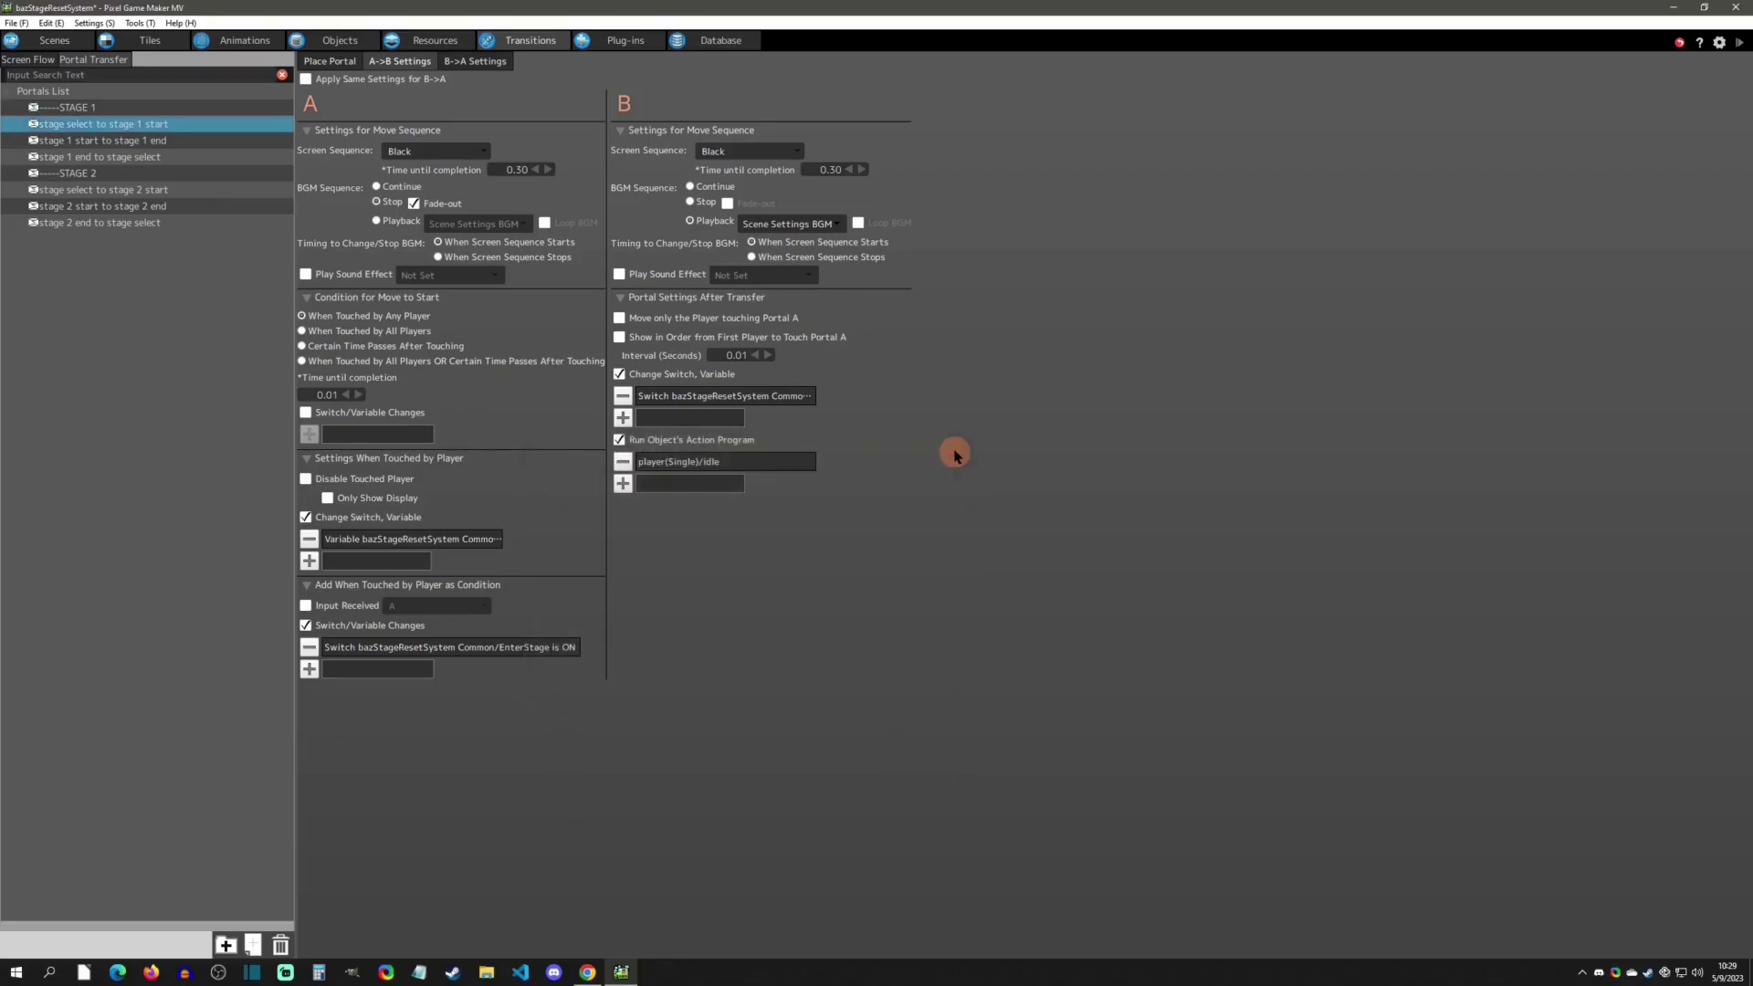
- Examine the pickup_mushroom (resetable) object's action program and its Maintain State at End of Scene option
click(338, 40)
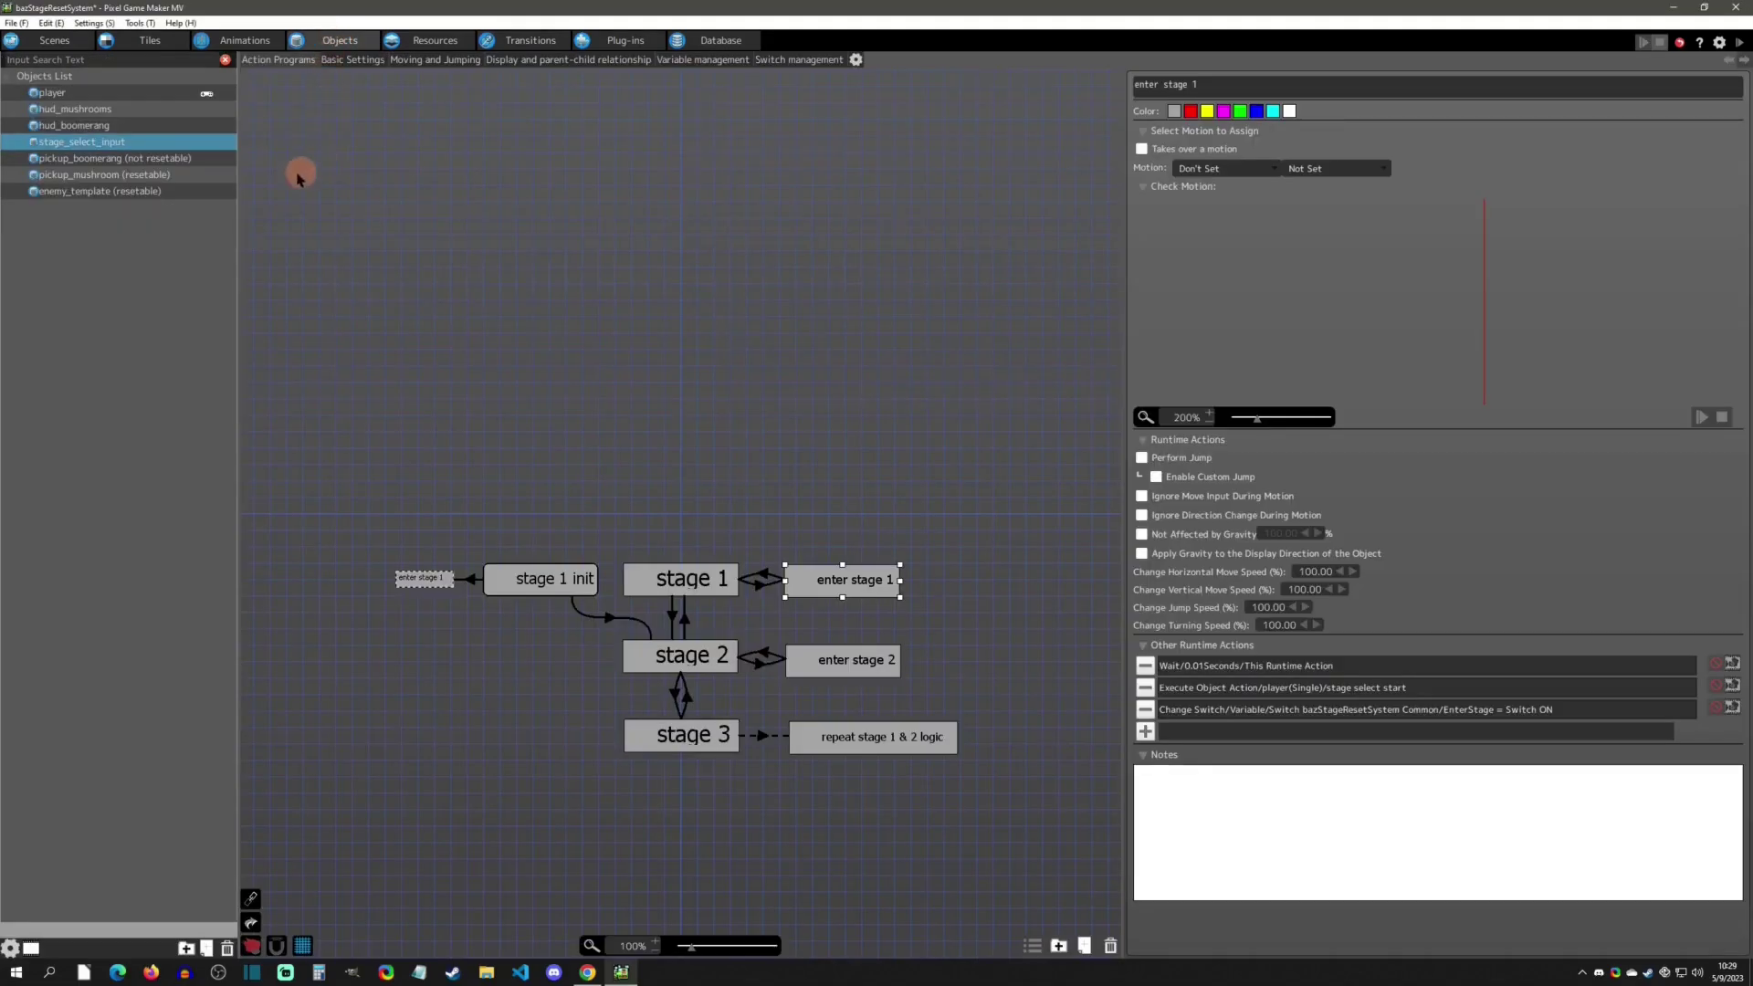
click(100, 174)
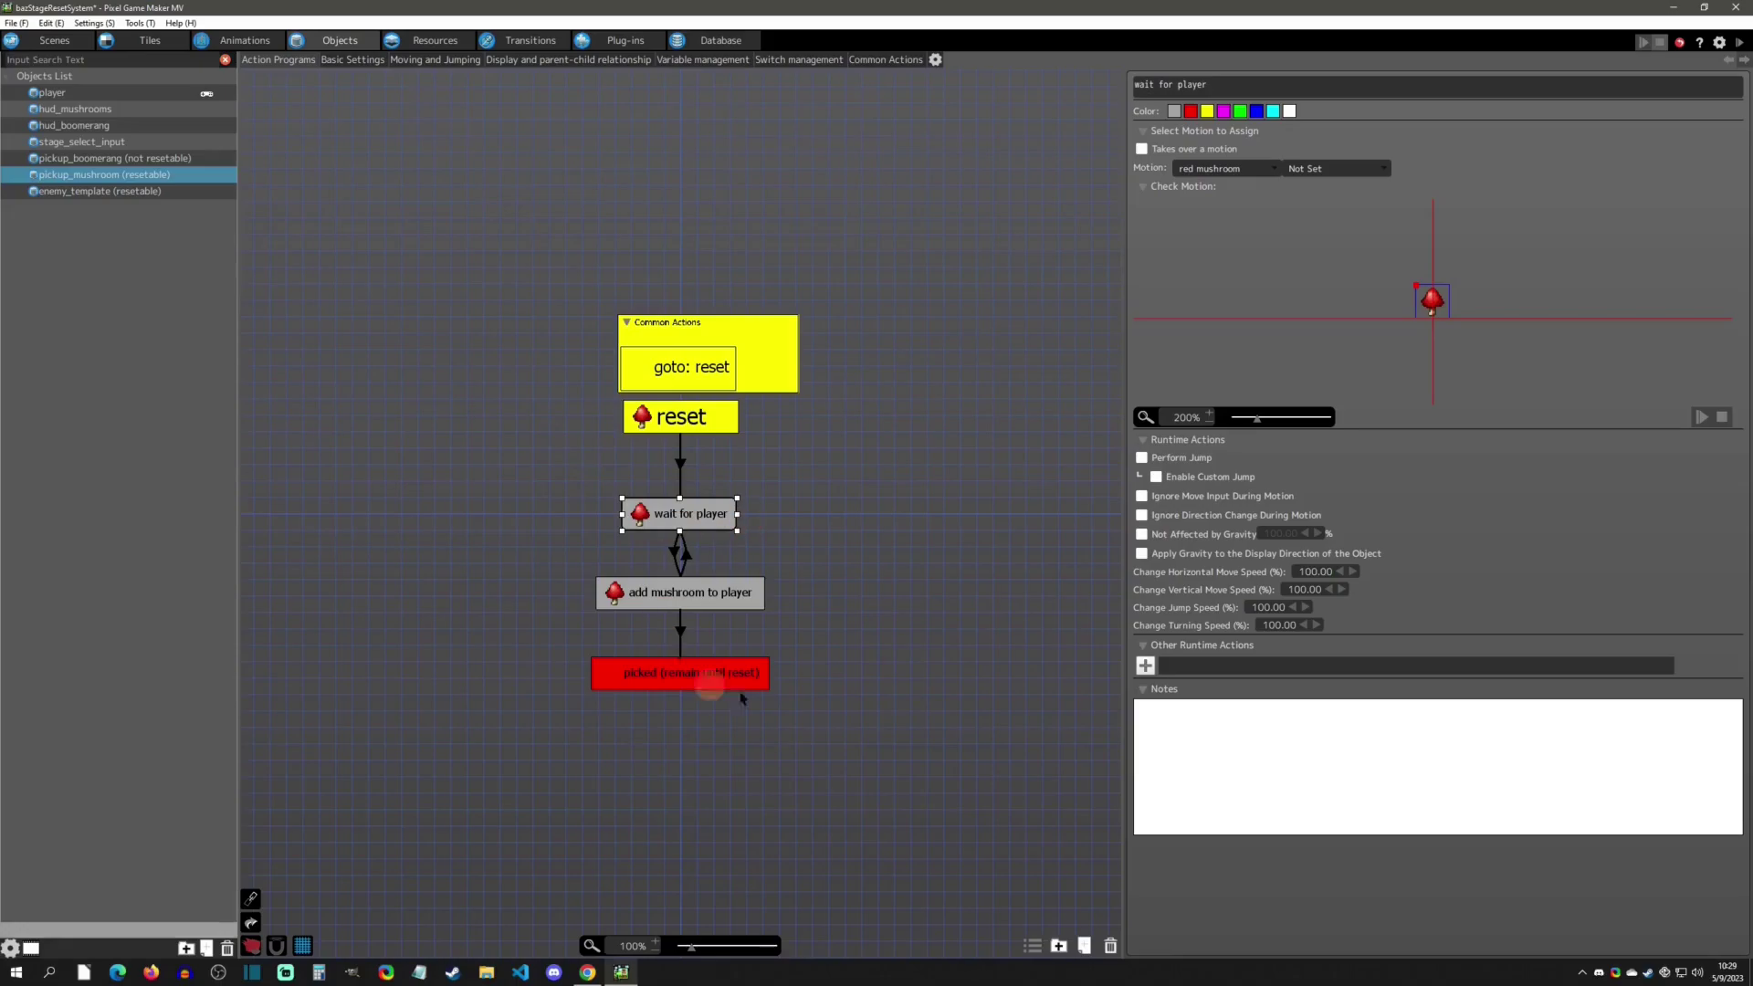
click(353, 60)
click(258, 629)
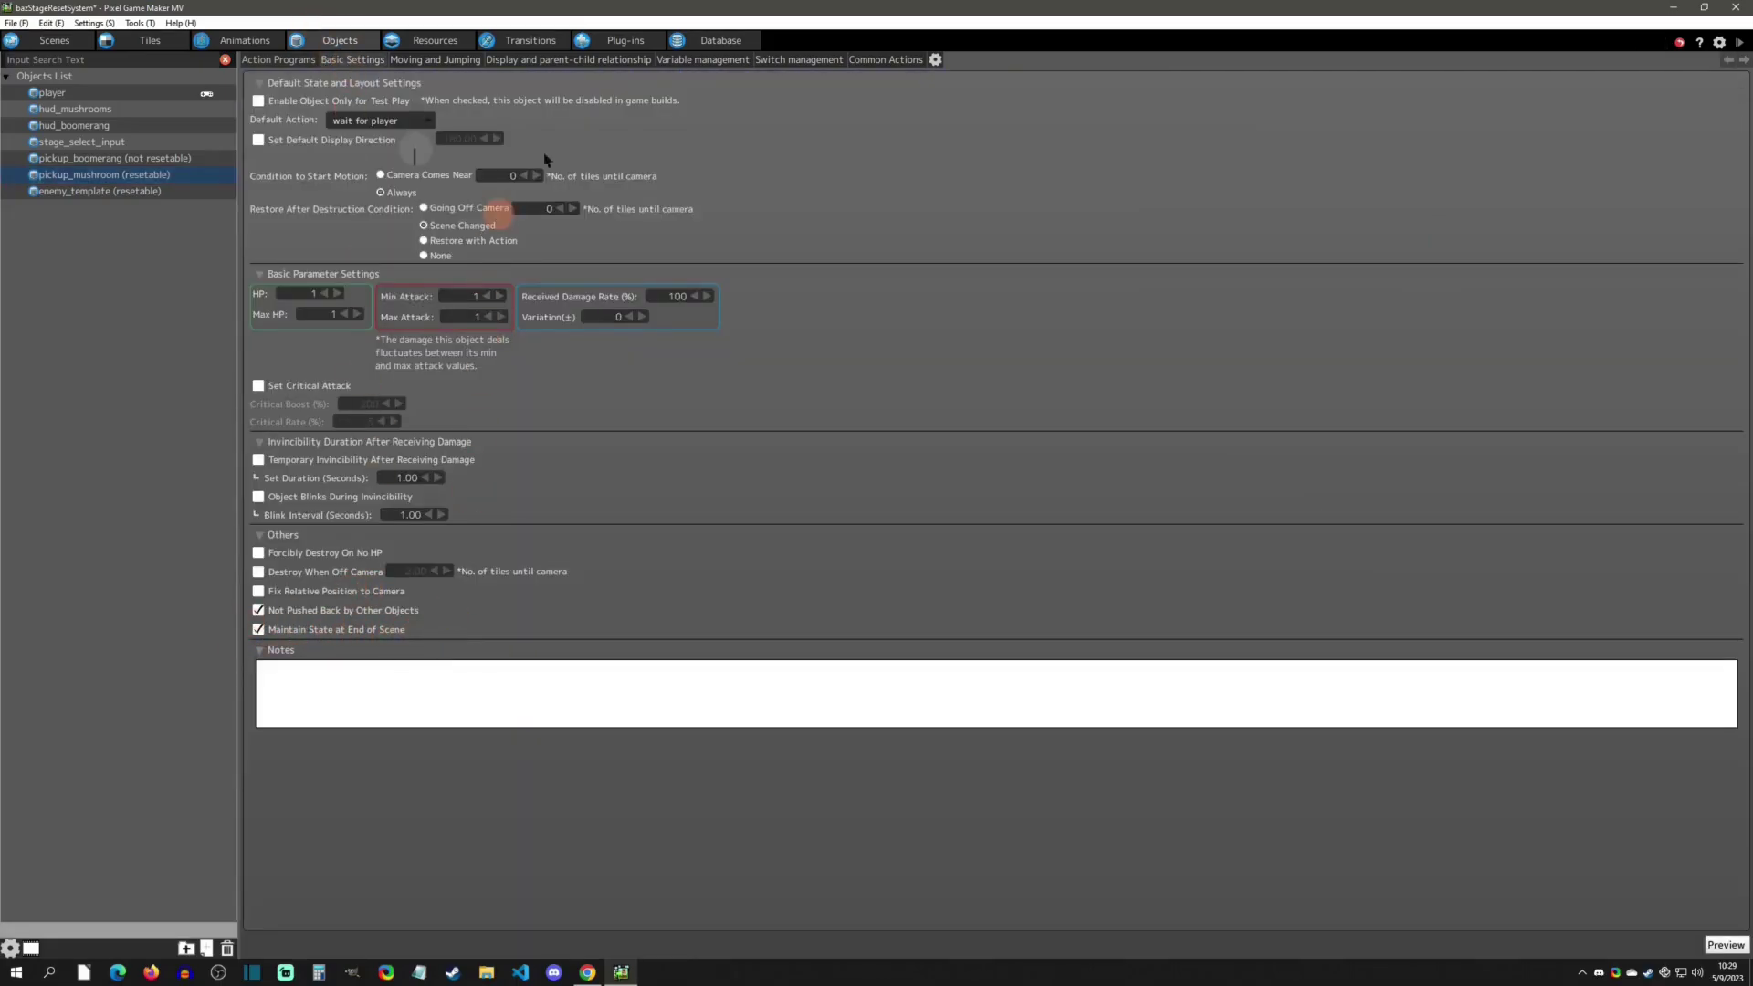
- Review the selfResetCounter, currentAmountPicked and maxAmountCanPick variables of the pickup_mushroom (resetable) object and where each is used
click(295, 61)
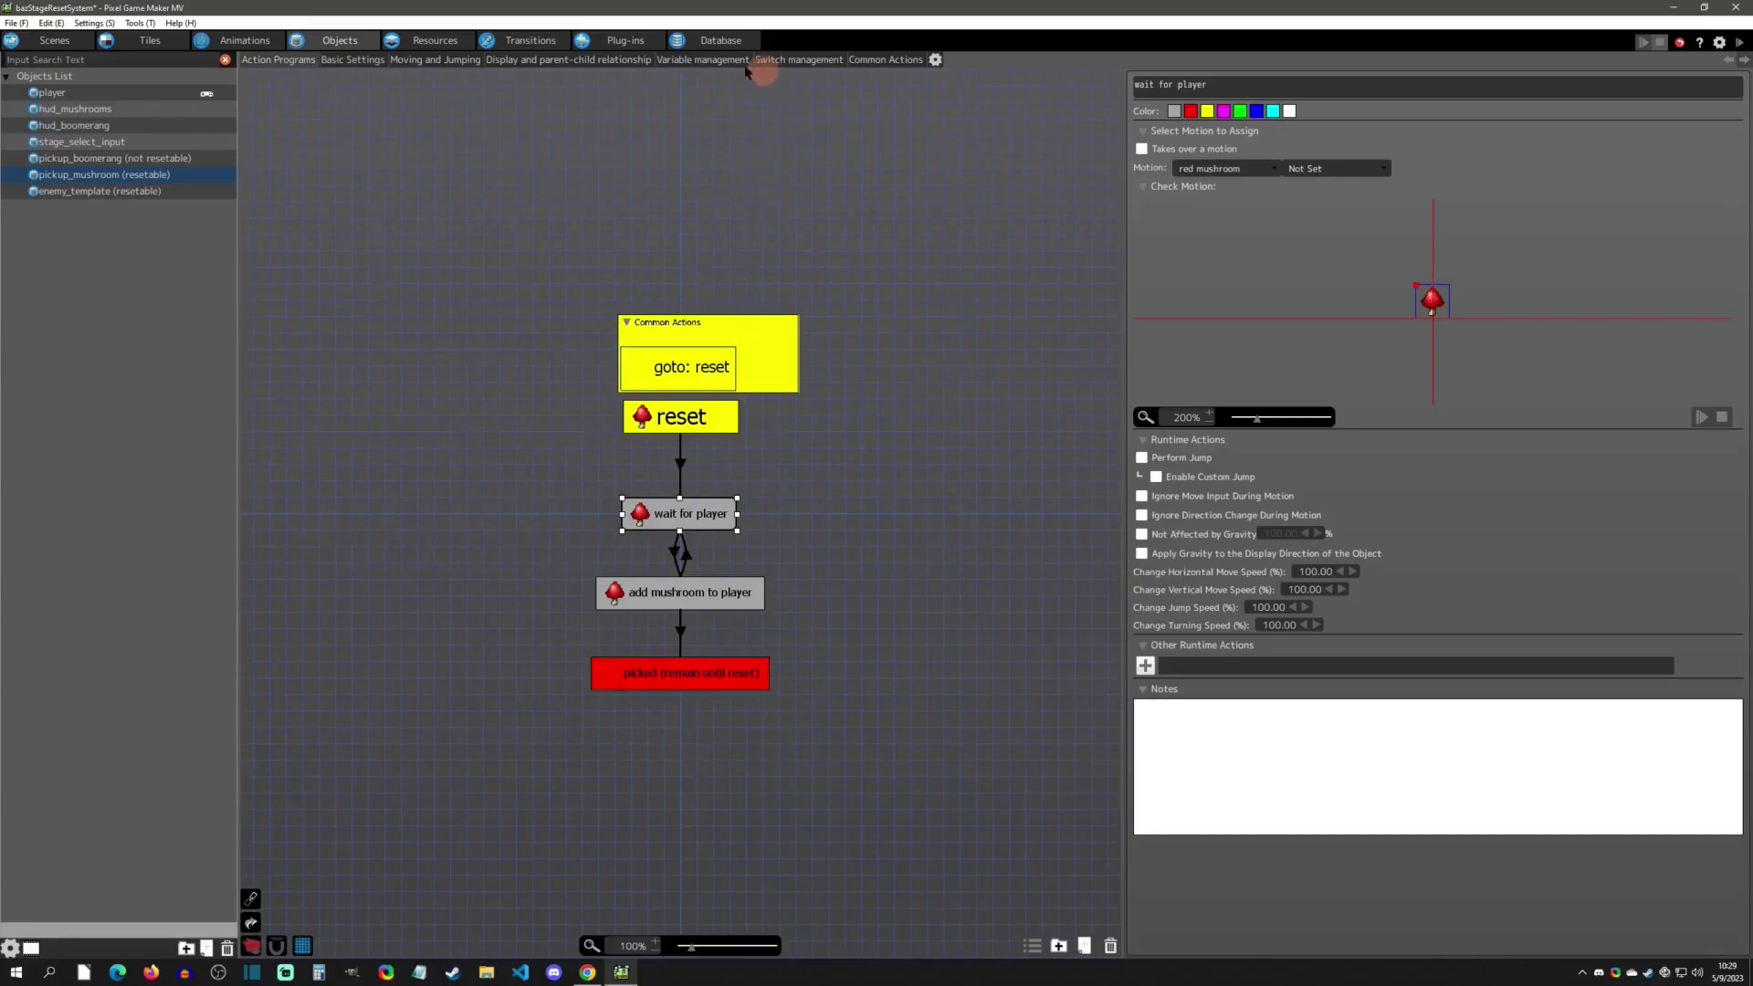
click(701, 61)
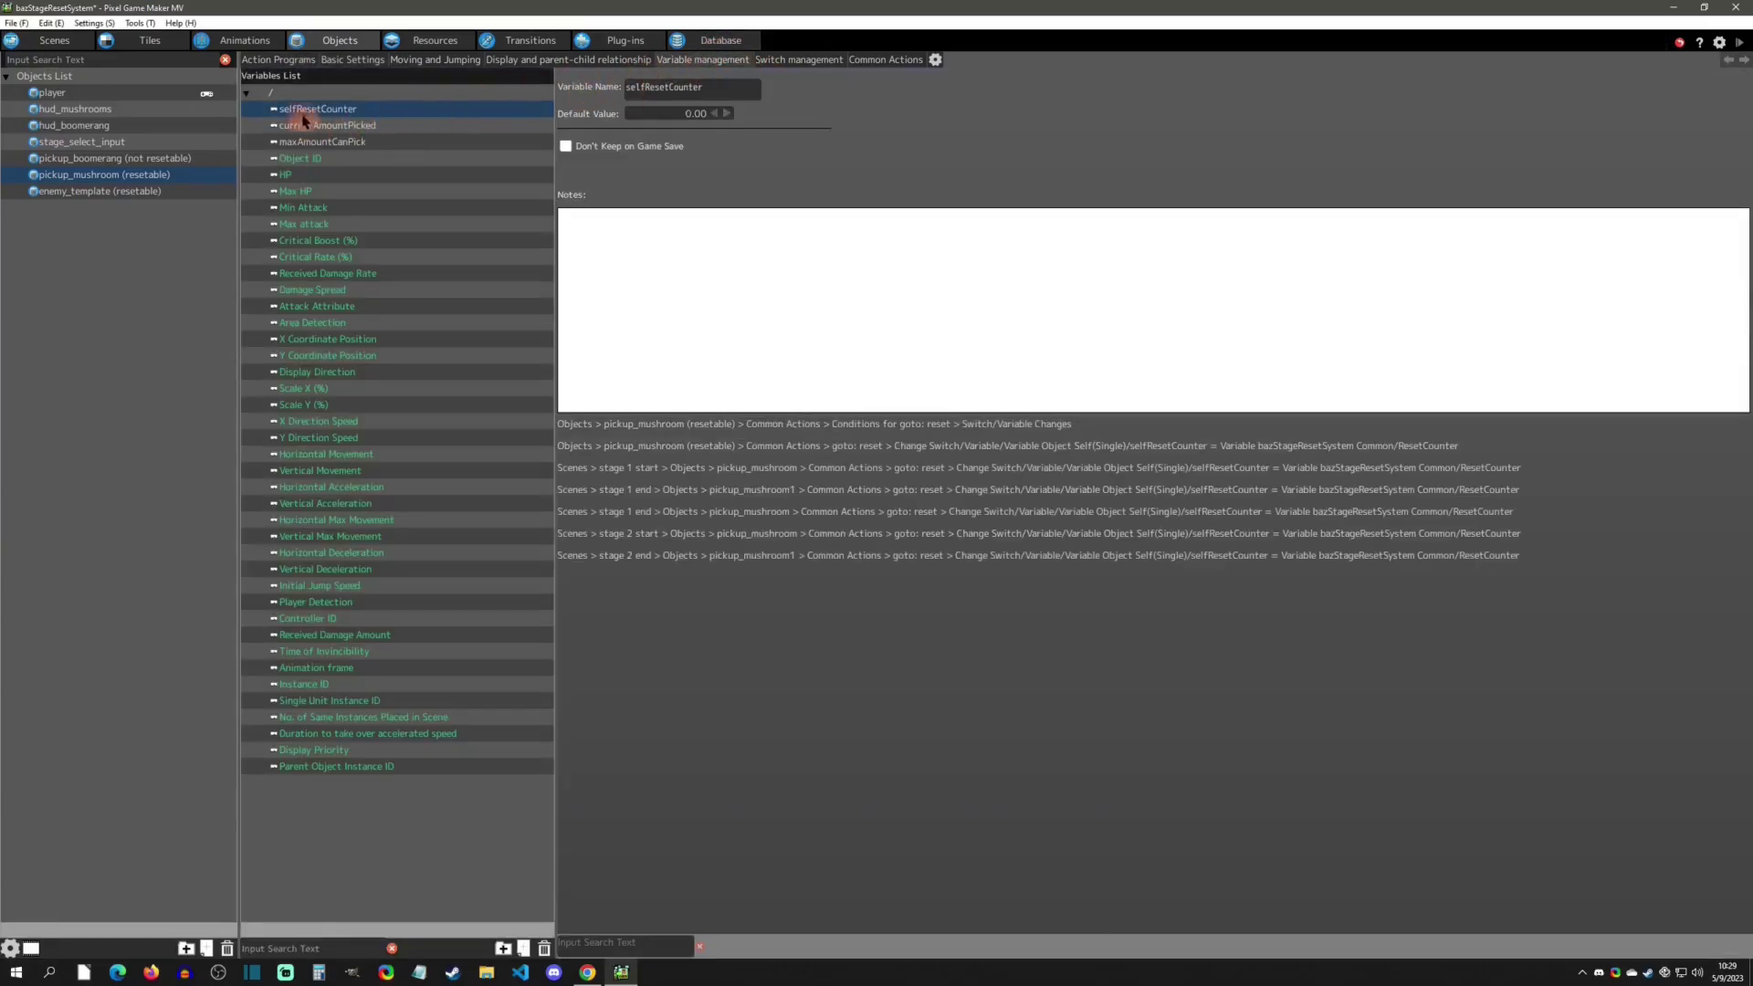
drag(277, 113, 359, 115)
click(378, 128)
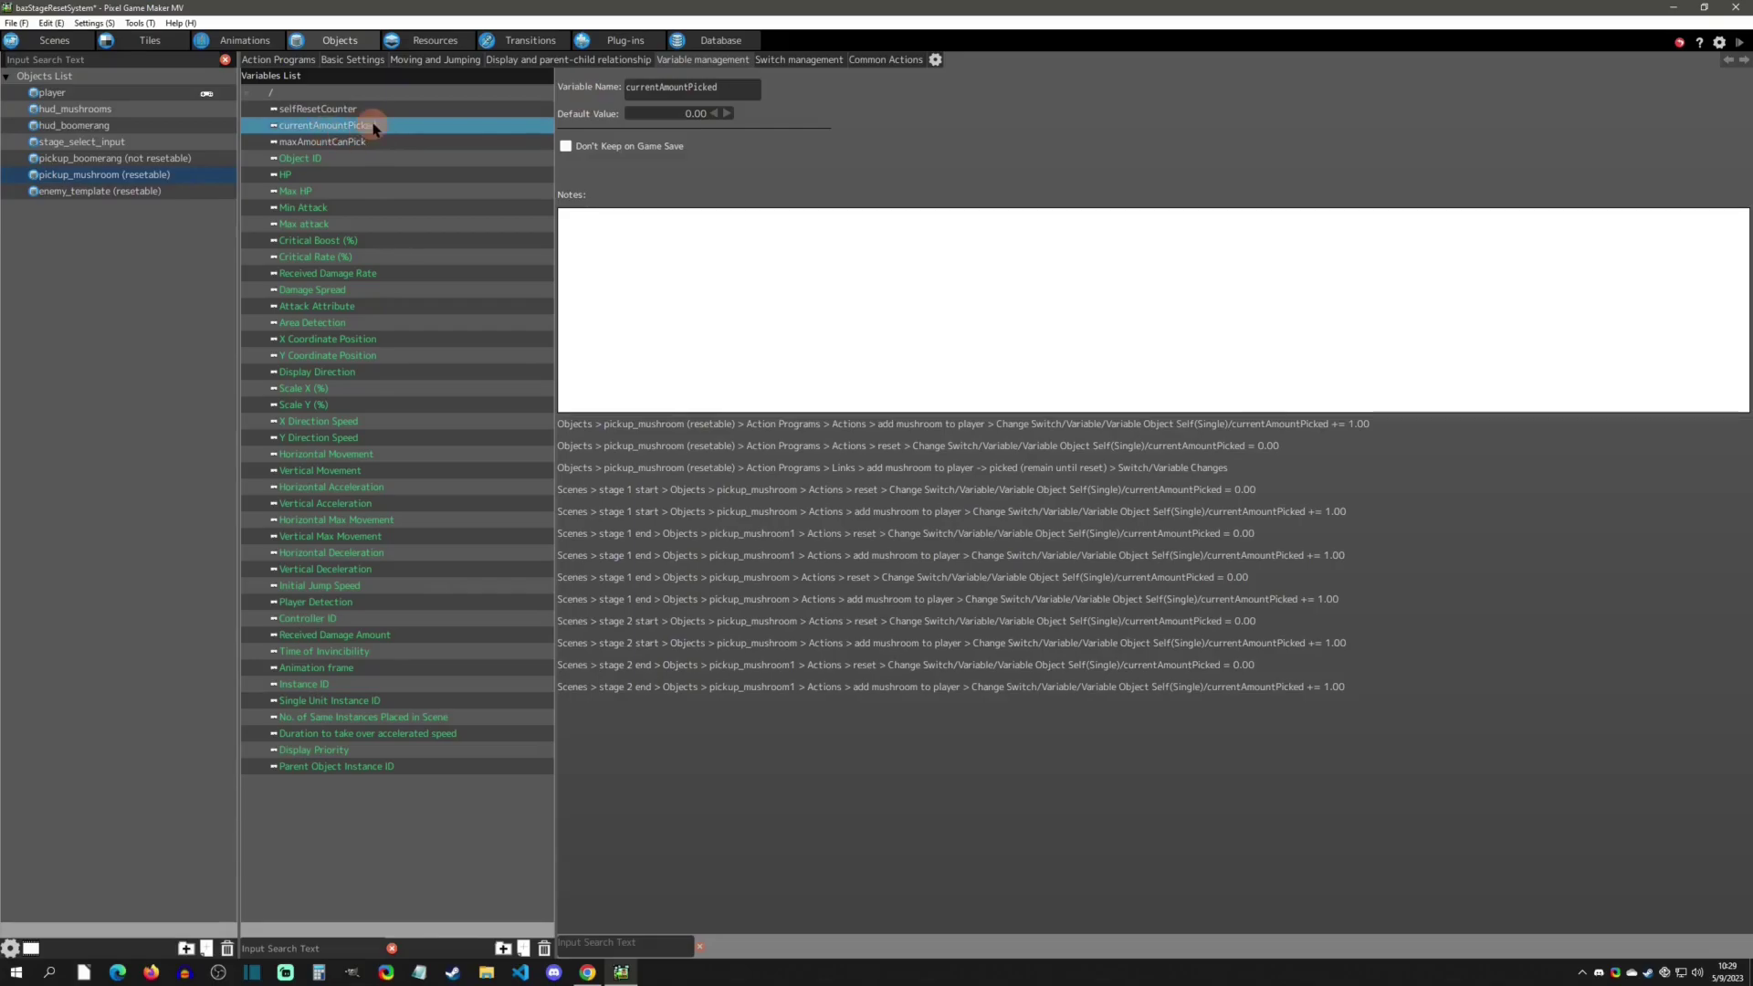
click(348, 143)
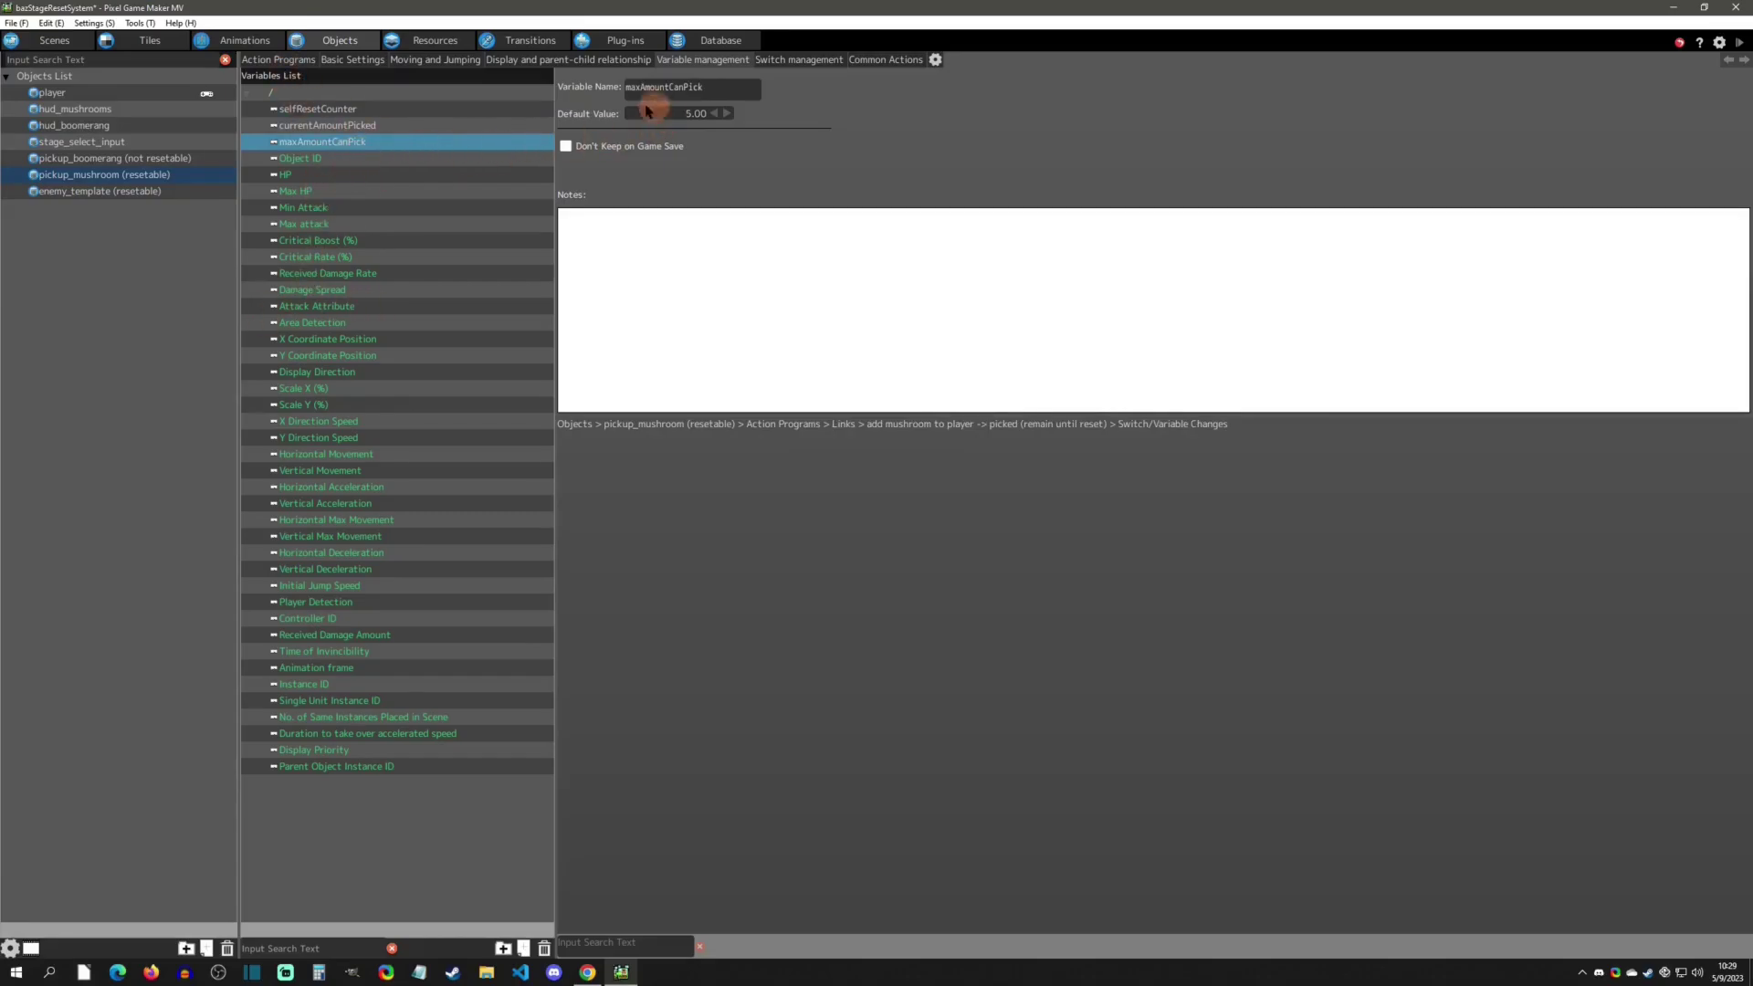
- Examine the Switch/Variable Changes condition on the link from add mushroom to player to picked (remain until reset)
click(281, 61)
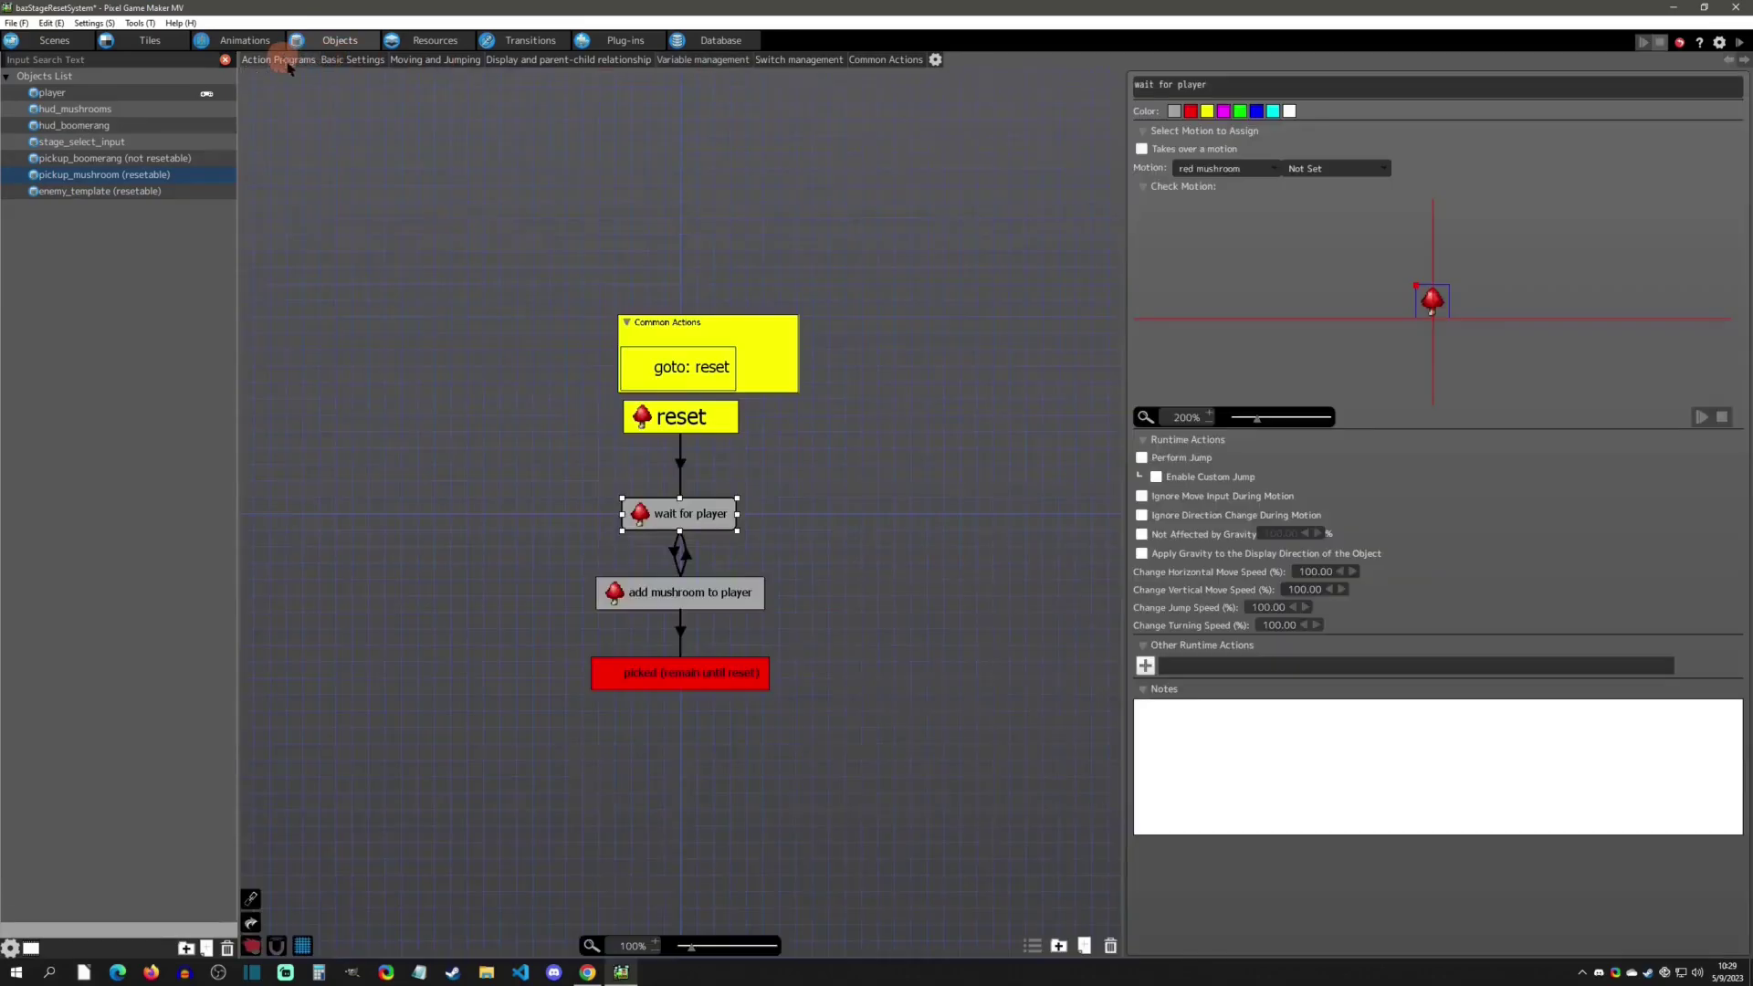
click(678, 620)
click(1219, 412)
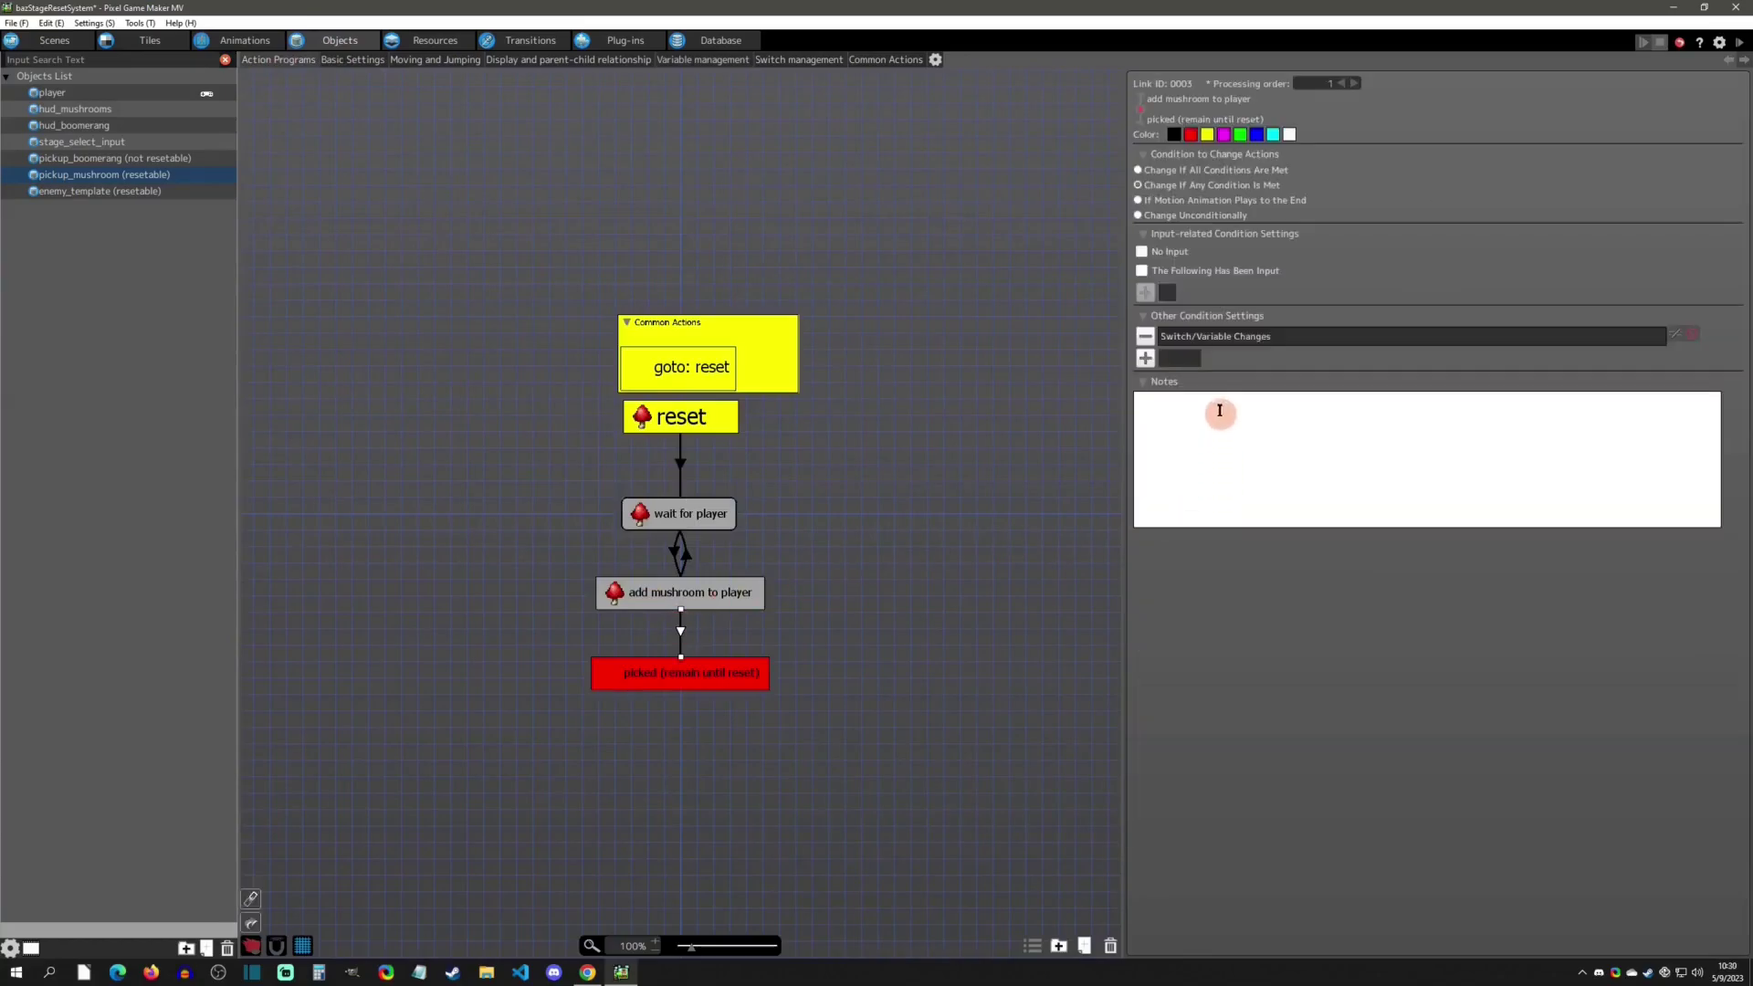
double_click(1215, 337)
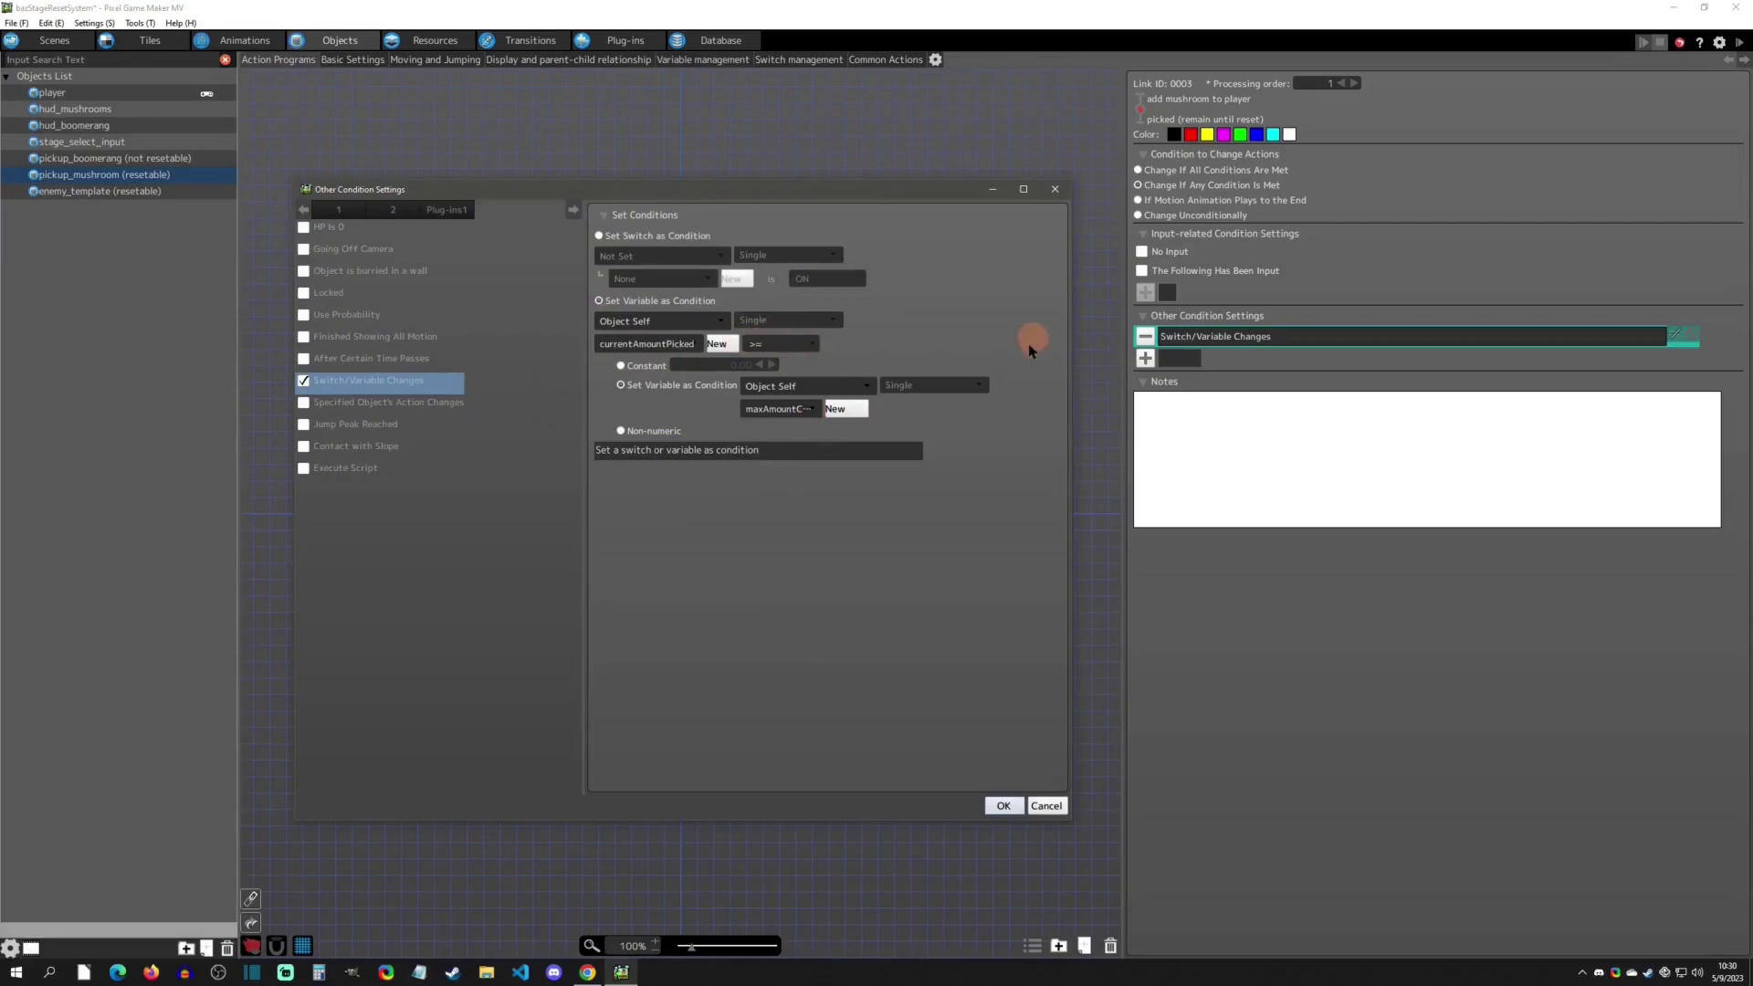
click(1055, 189)
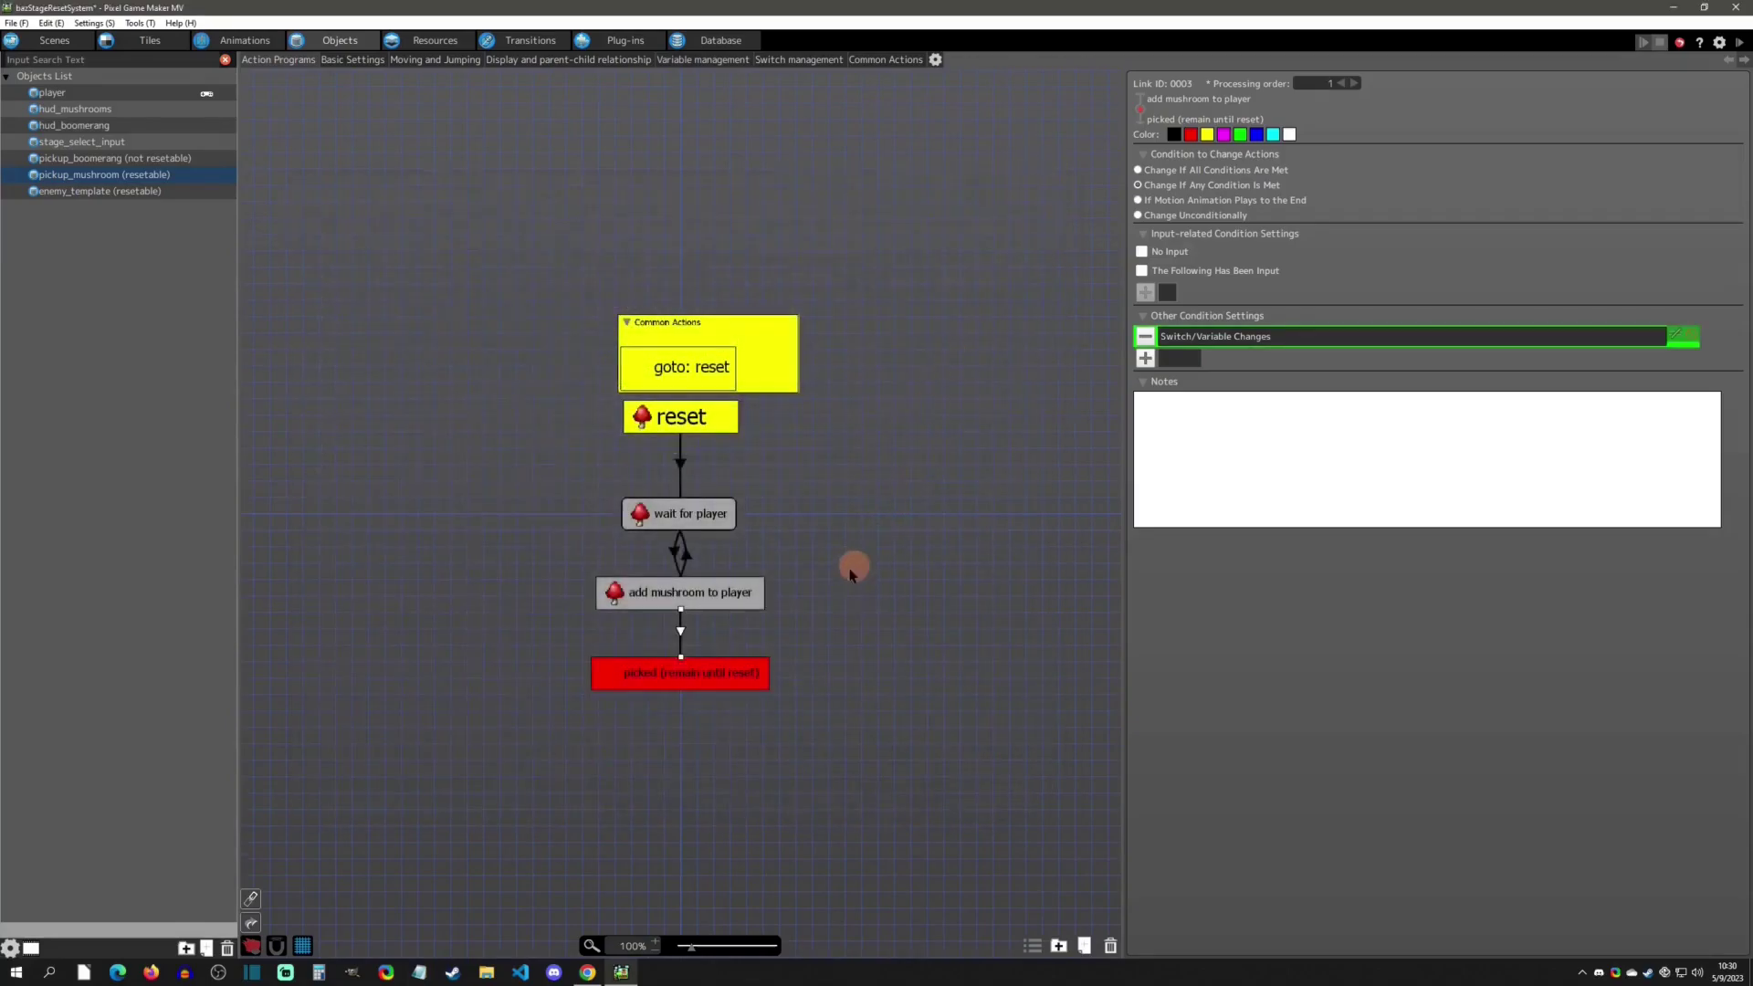
- Review the add mushroom to player action's two variable changes and its link to the picked (remain until reset) action
click(727, 598)
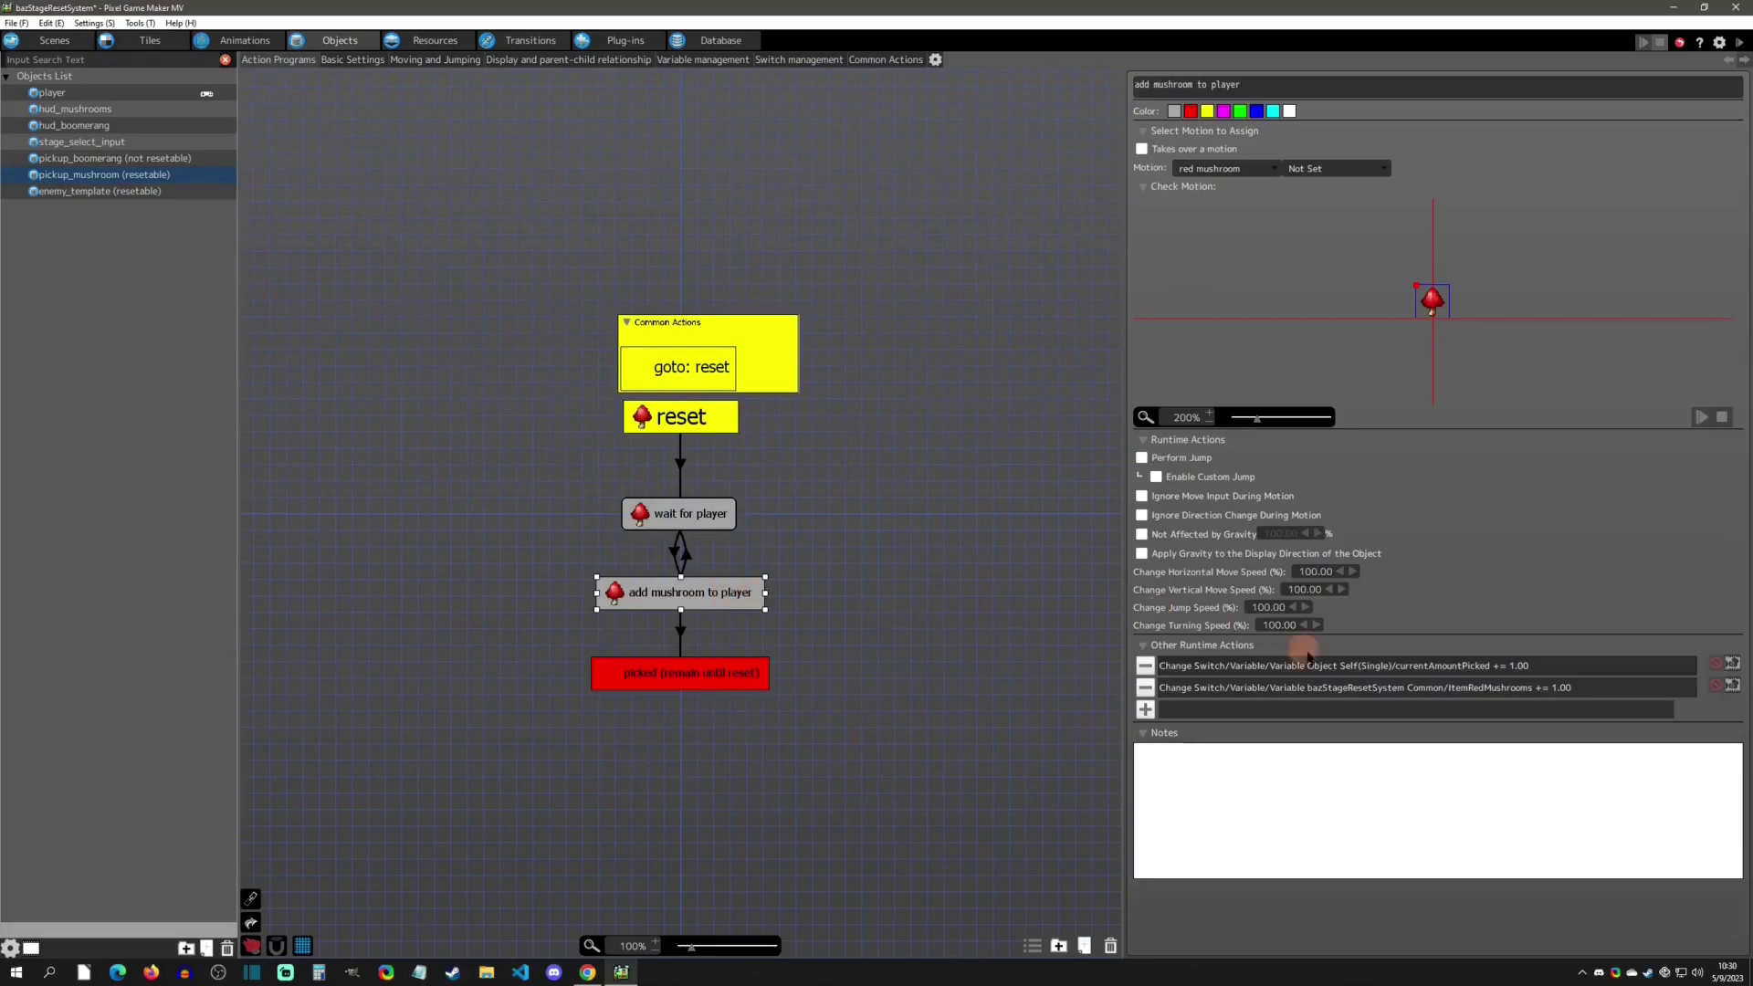
click(1580, 669)
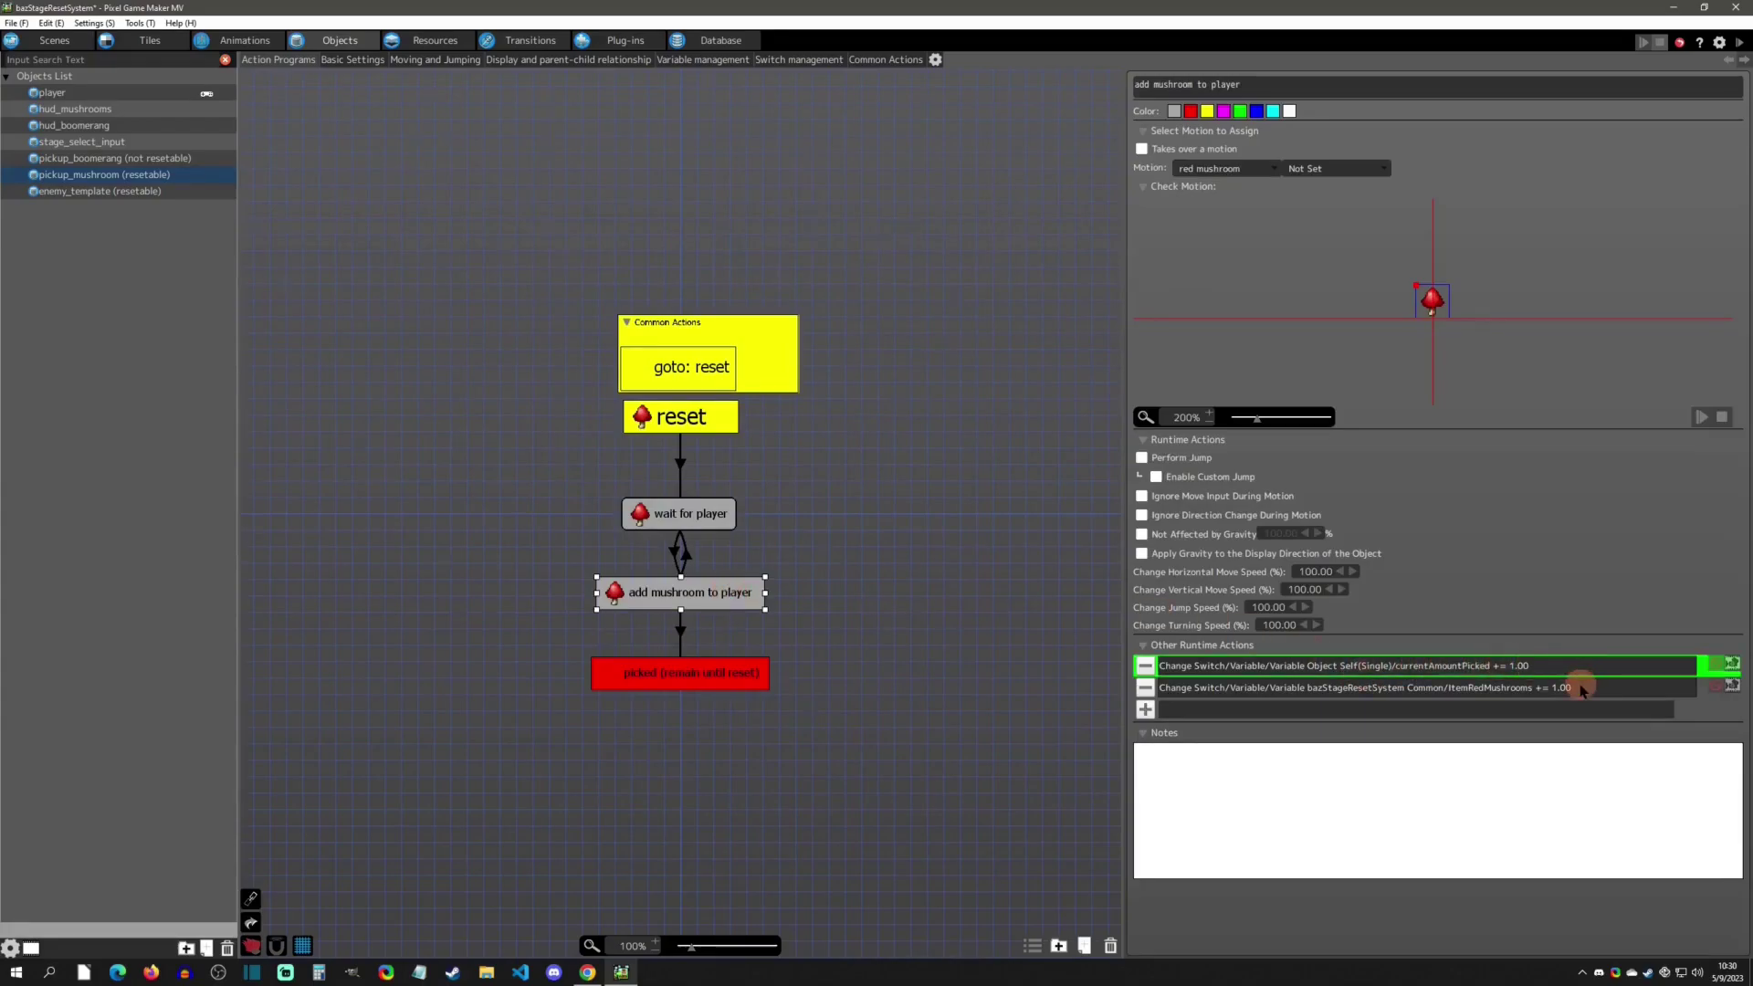
click(1582, 689)
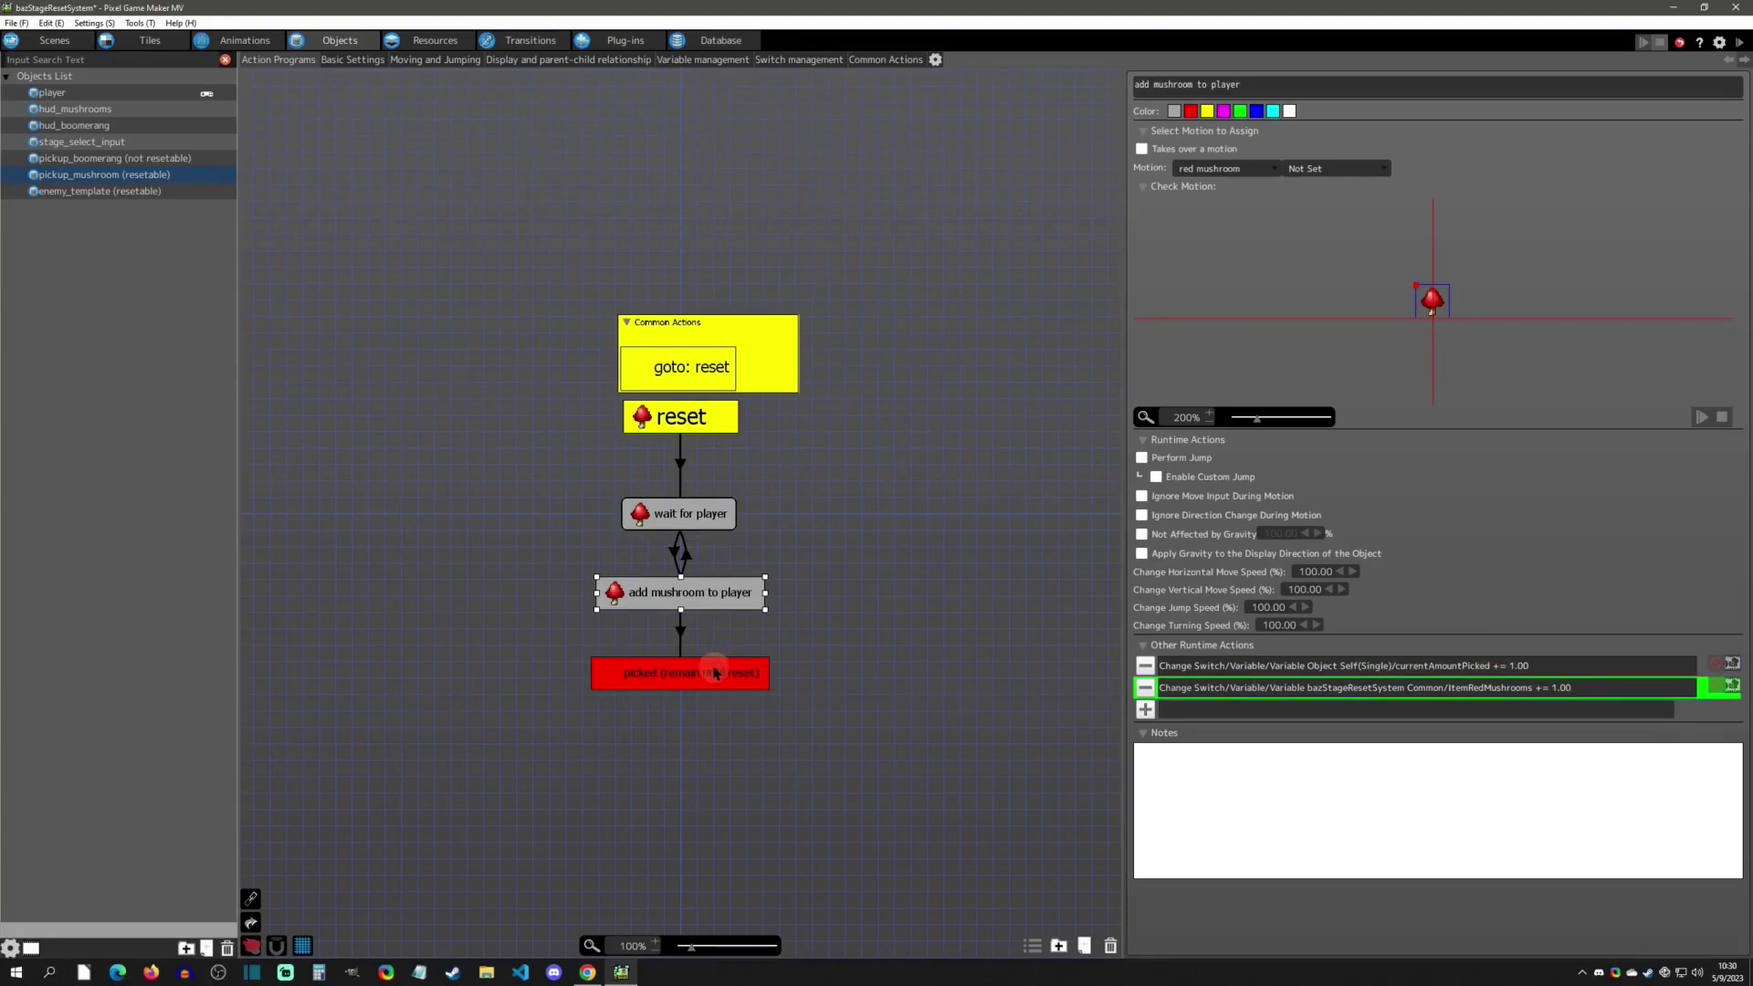
click(680, 631)
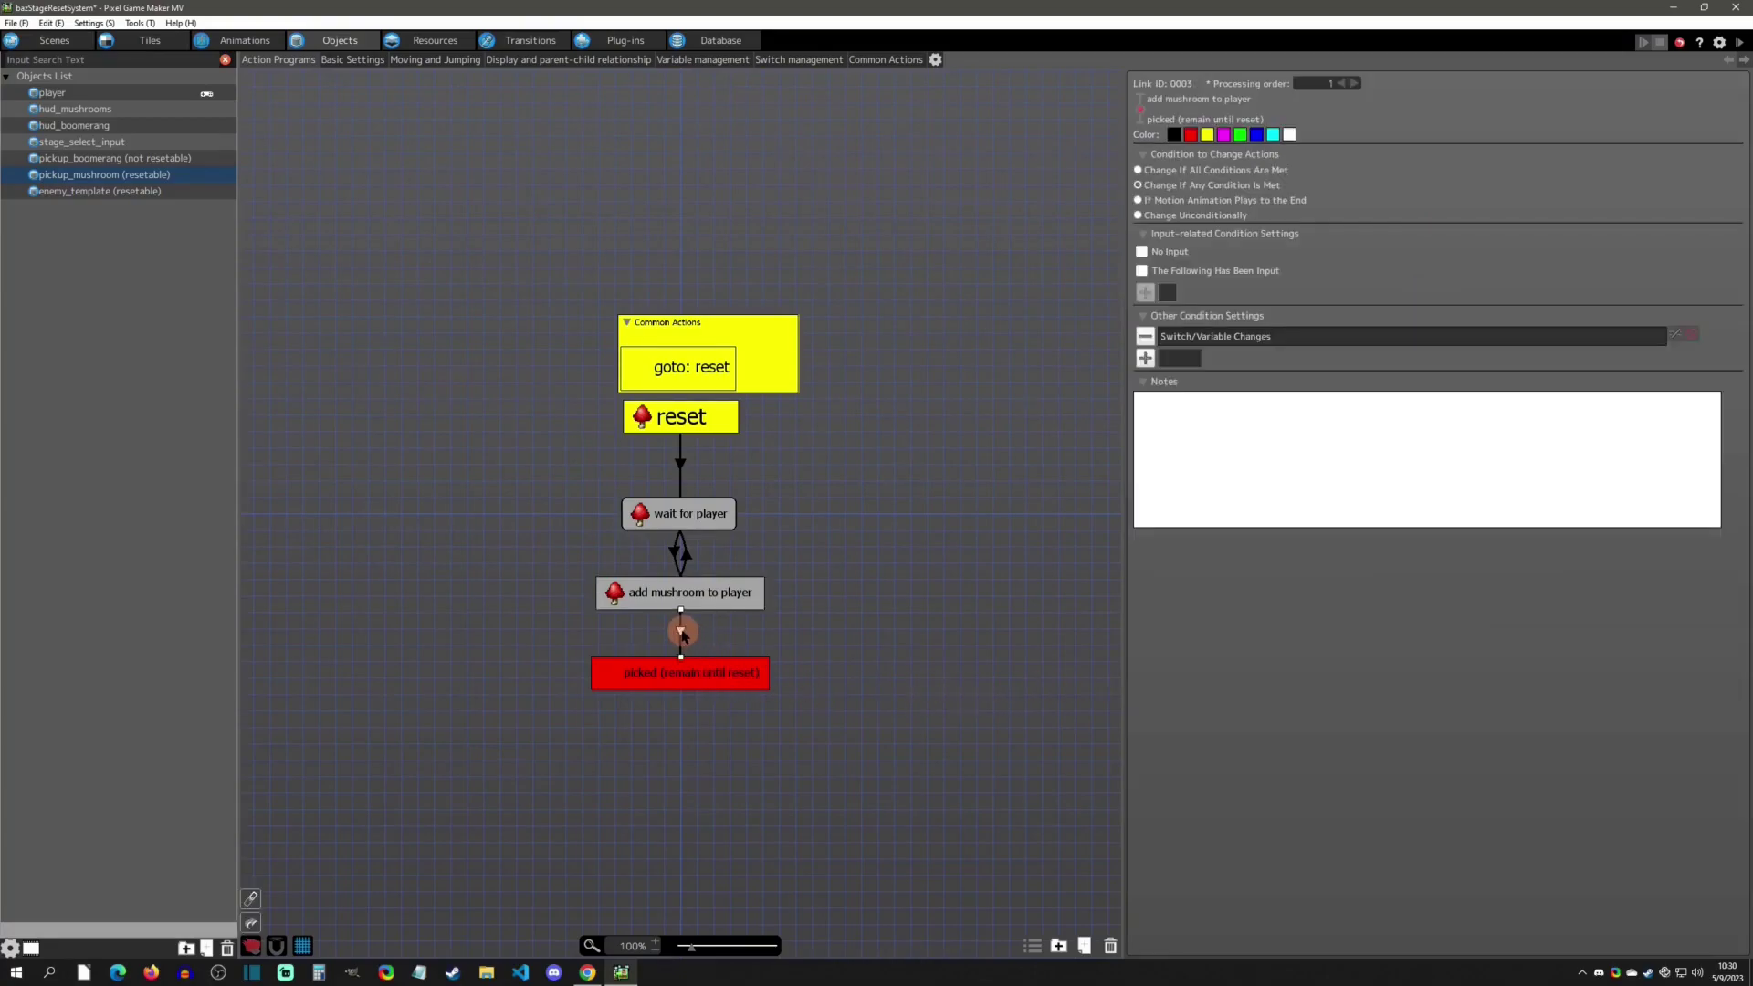
click(680, 673)
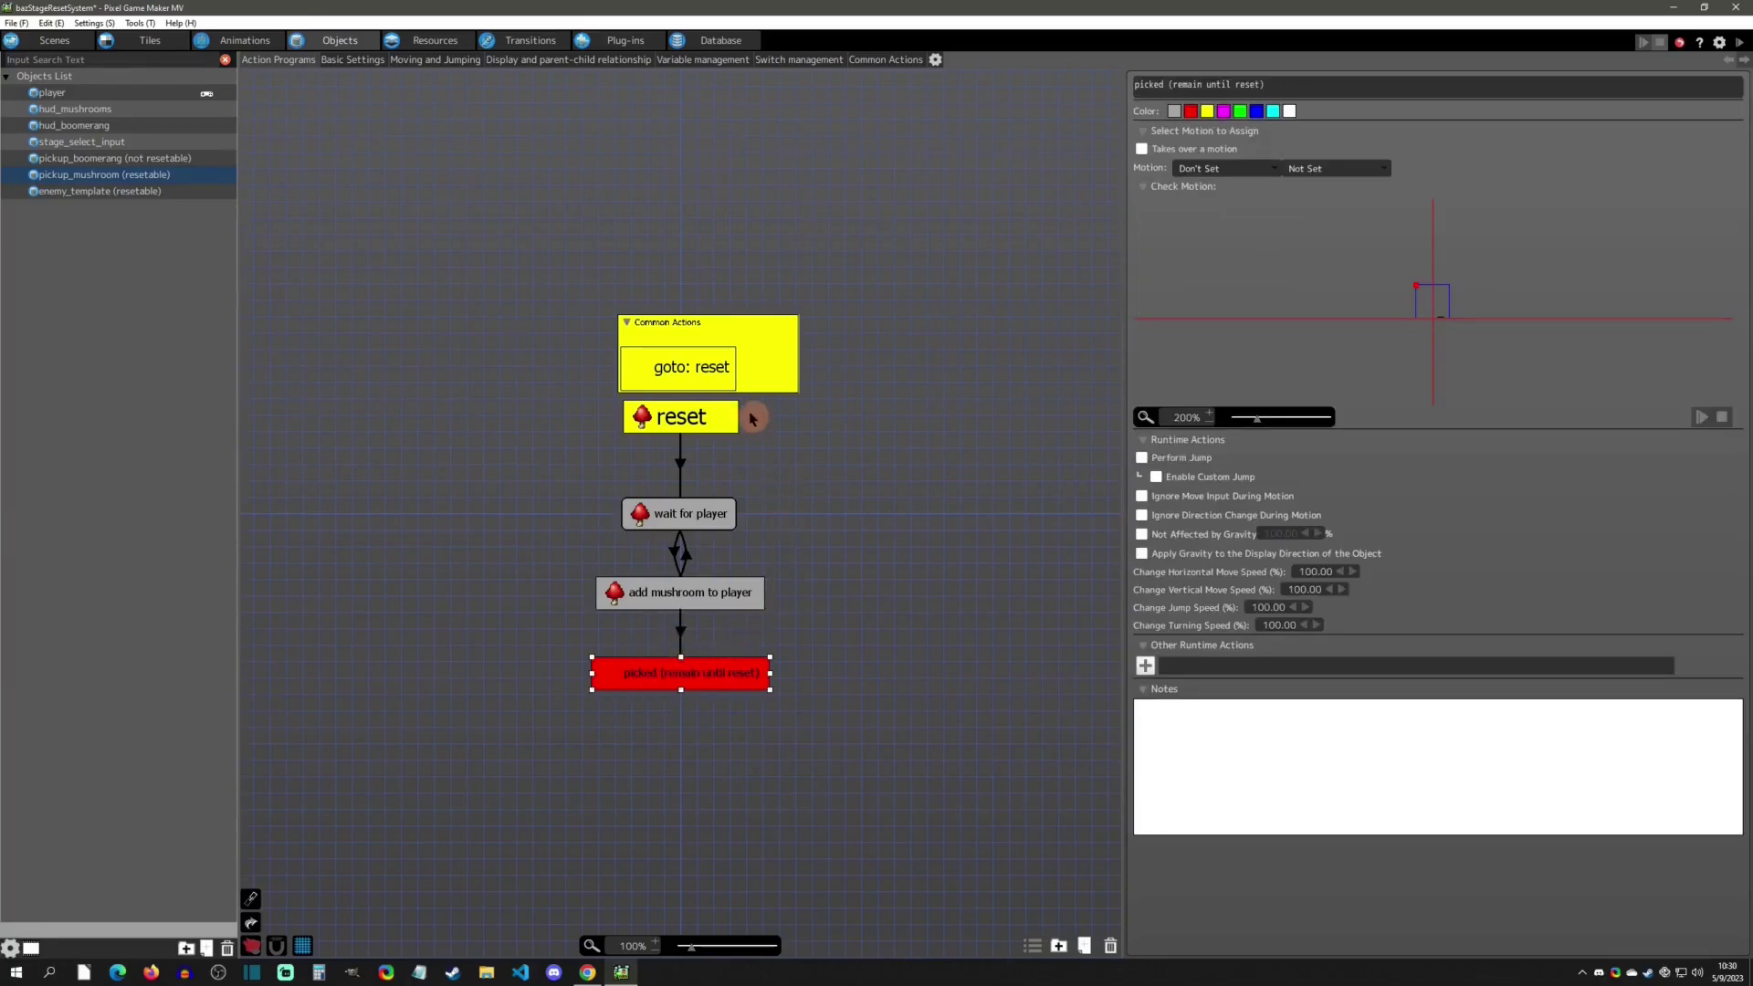
- Examine the goto: reset common action, its incoming and outgoing links, and the condition comparing selfResetCounter with ResetCounter
click(715, 367)
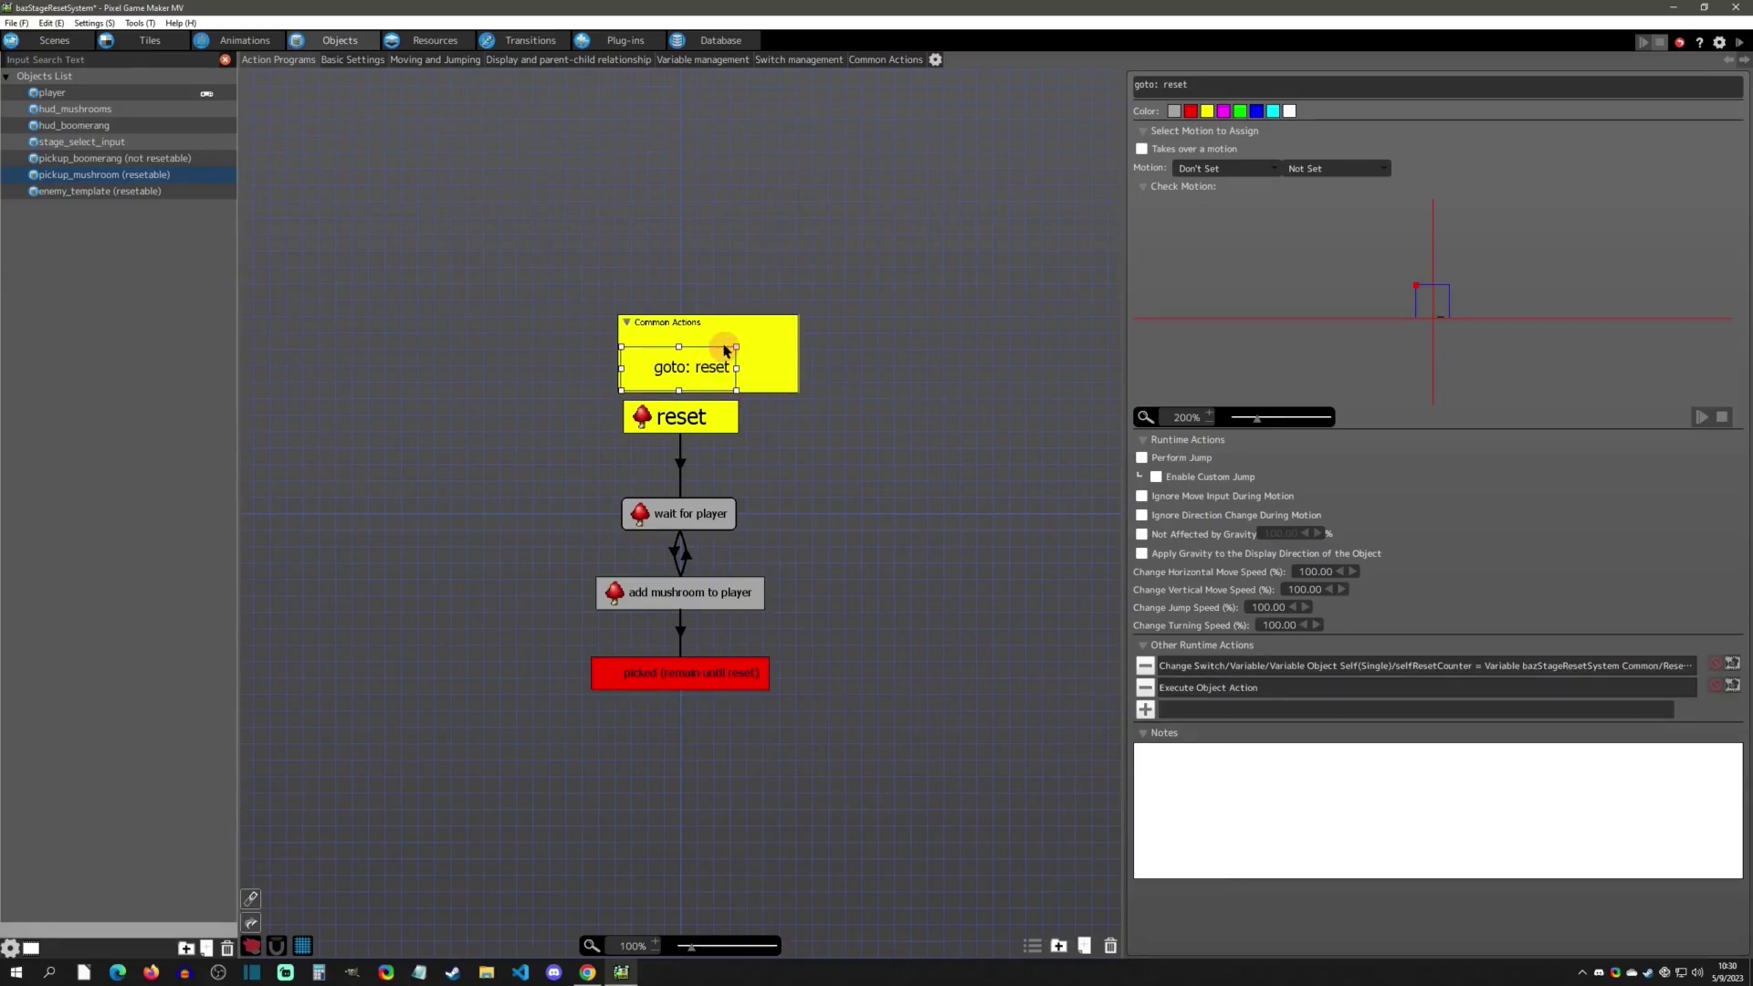
click(870, 60)
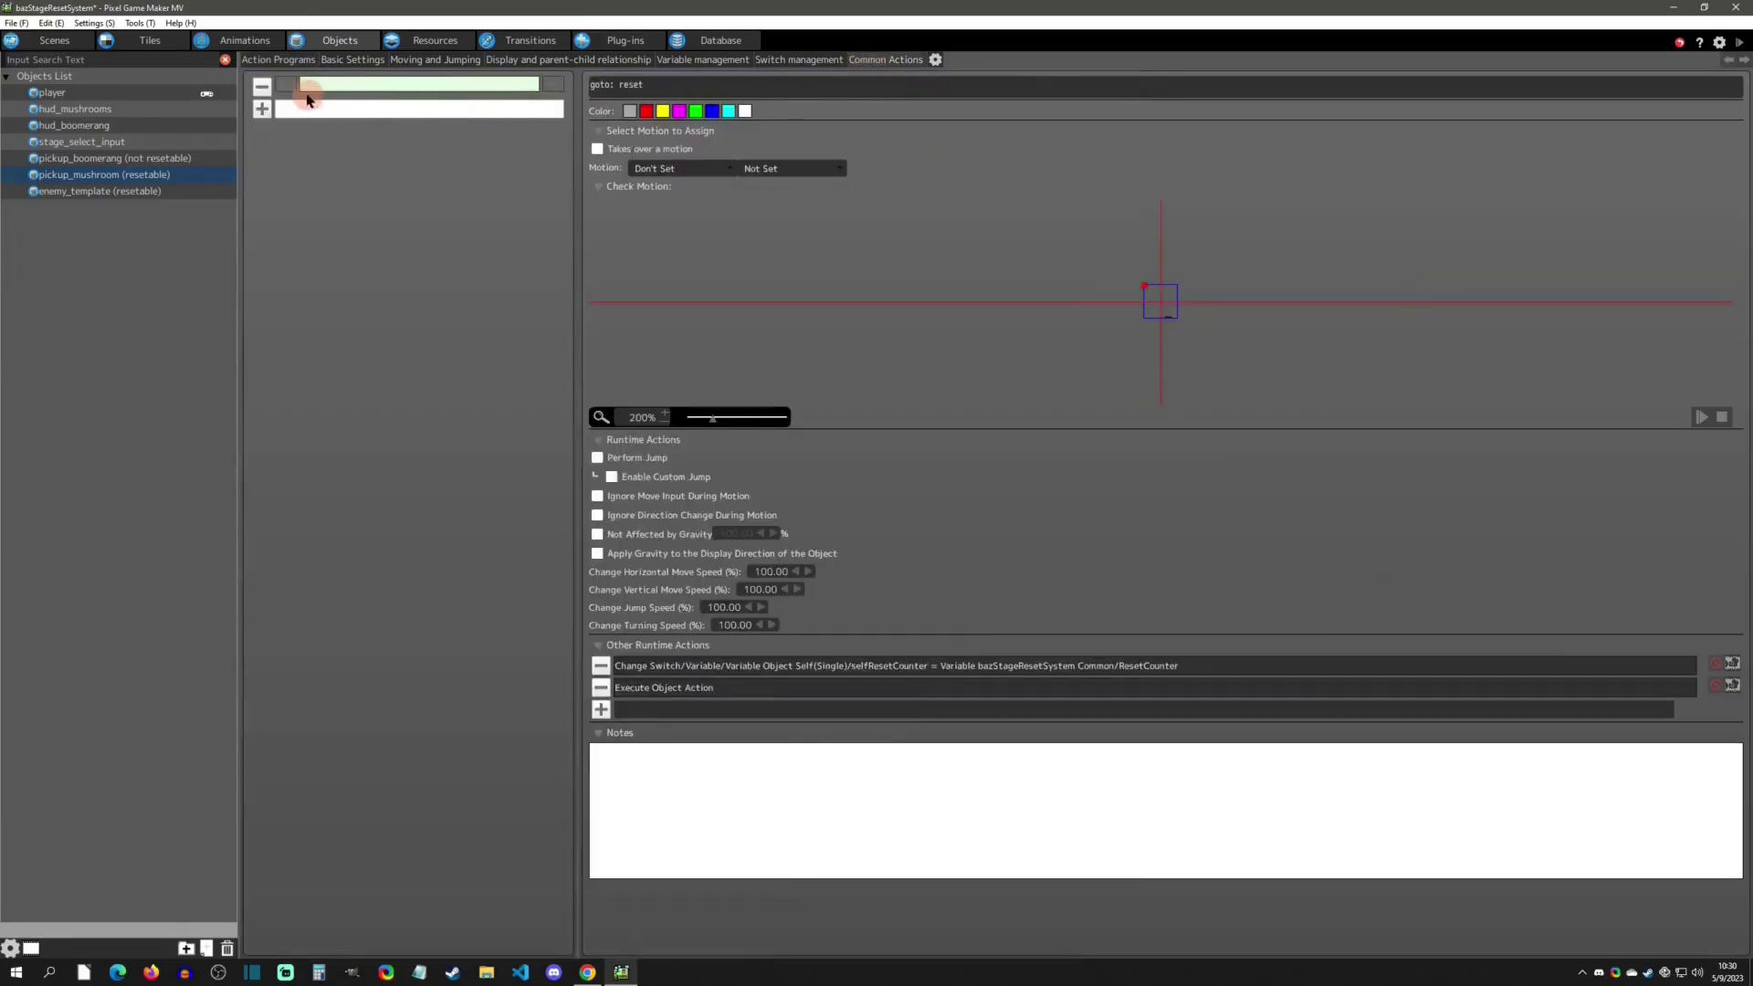
click(564, 86)
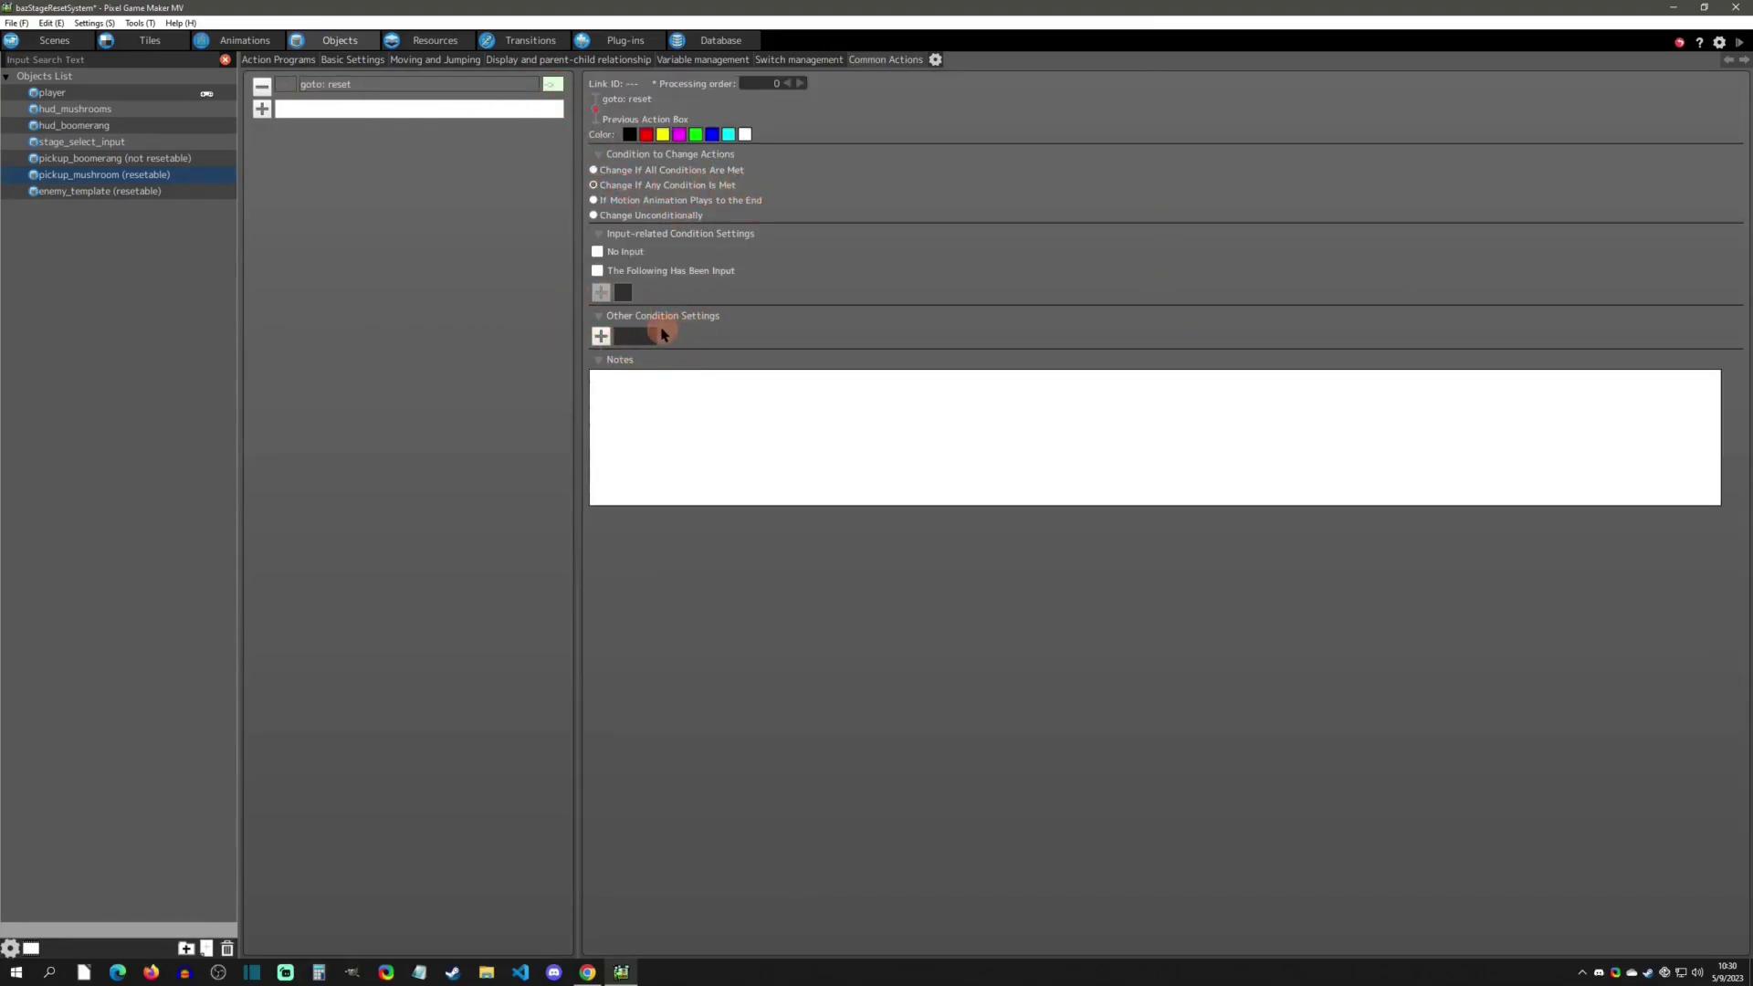
click(285, 85)
double_click(685, 337)
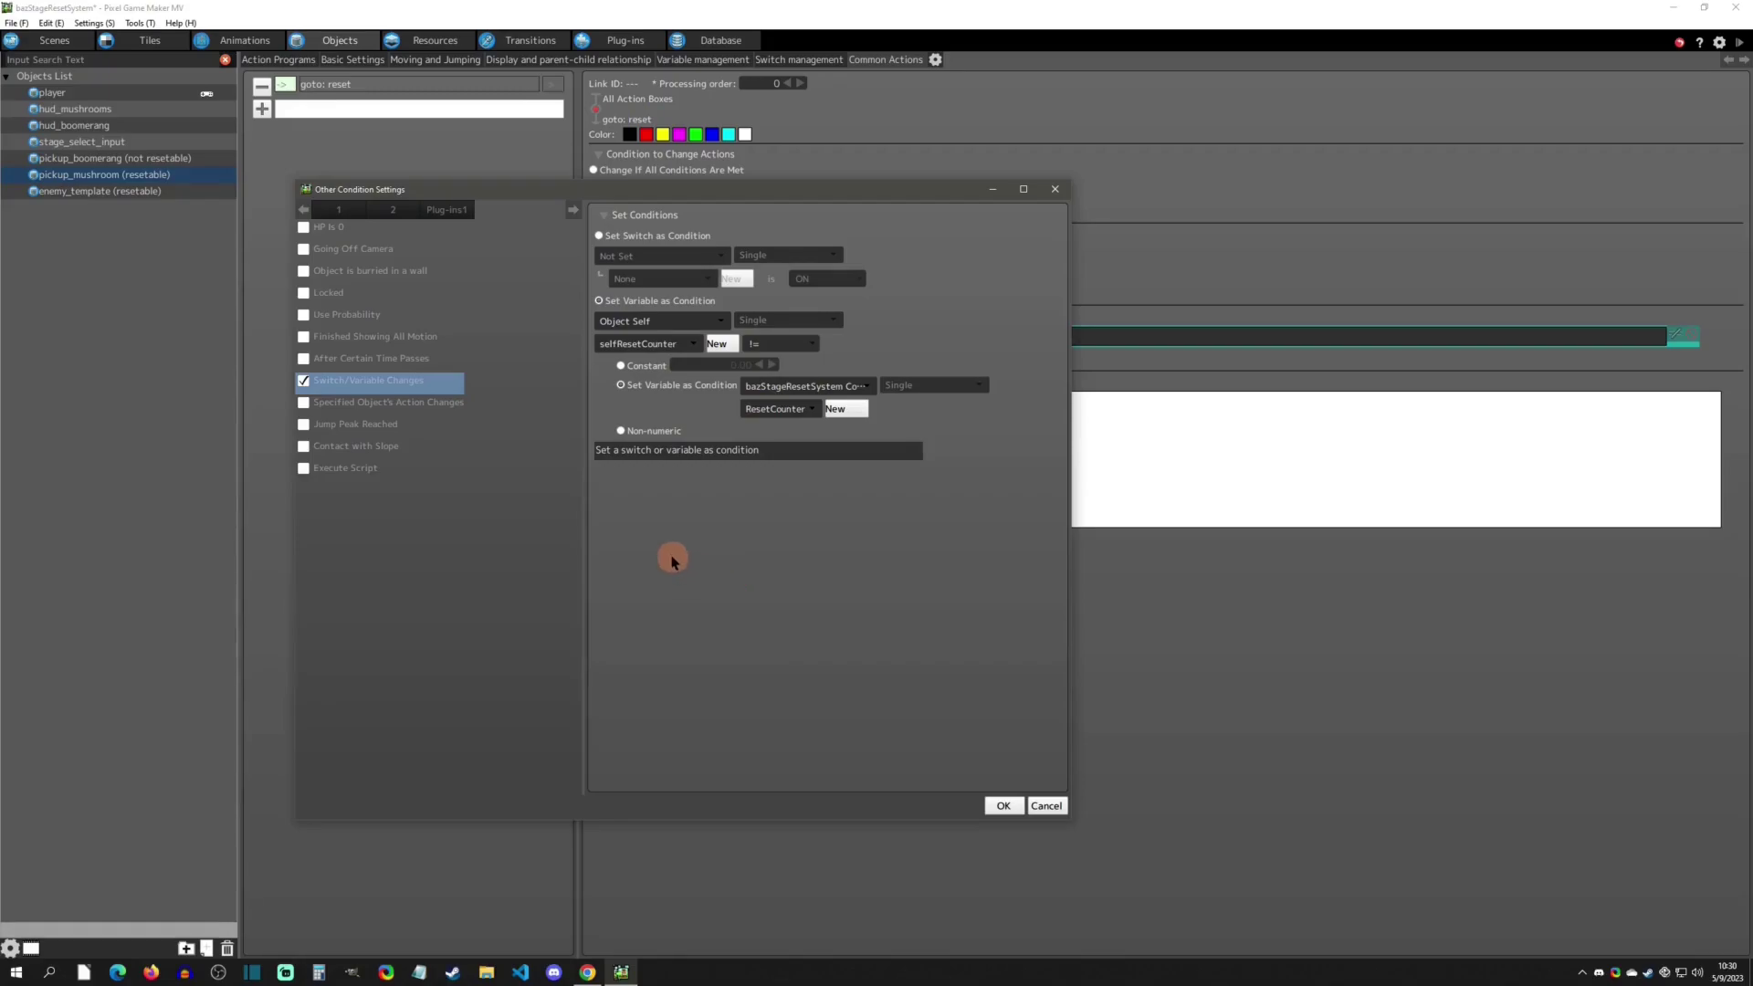
click(1035, 807)
click(352, 84)
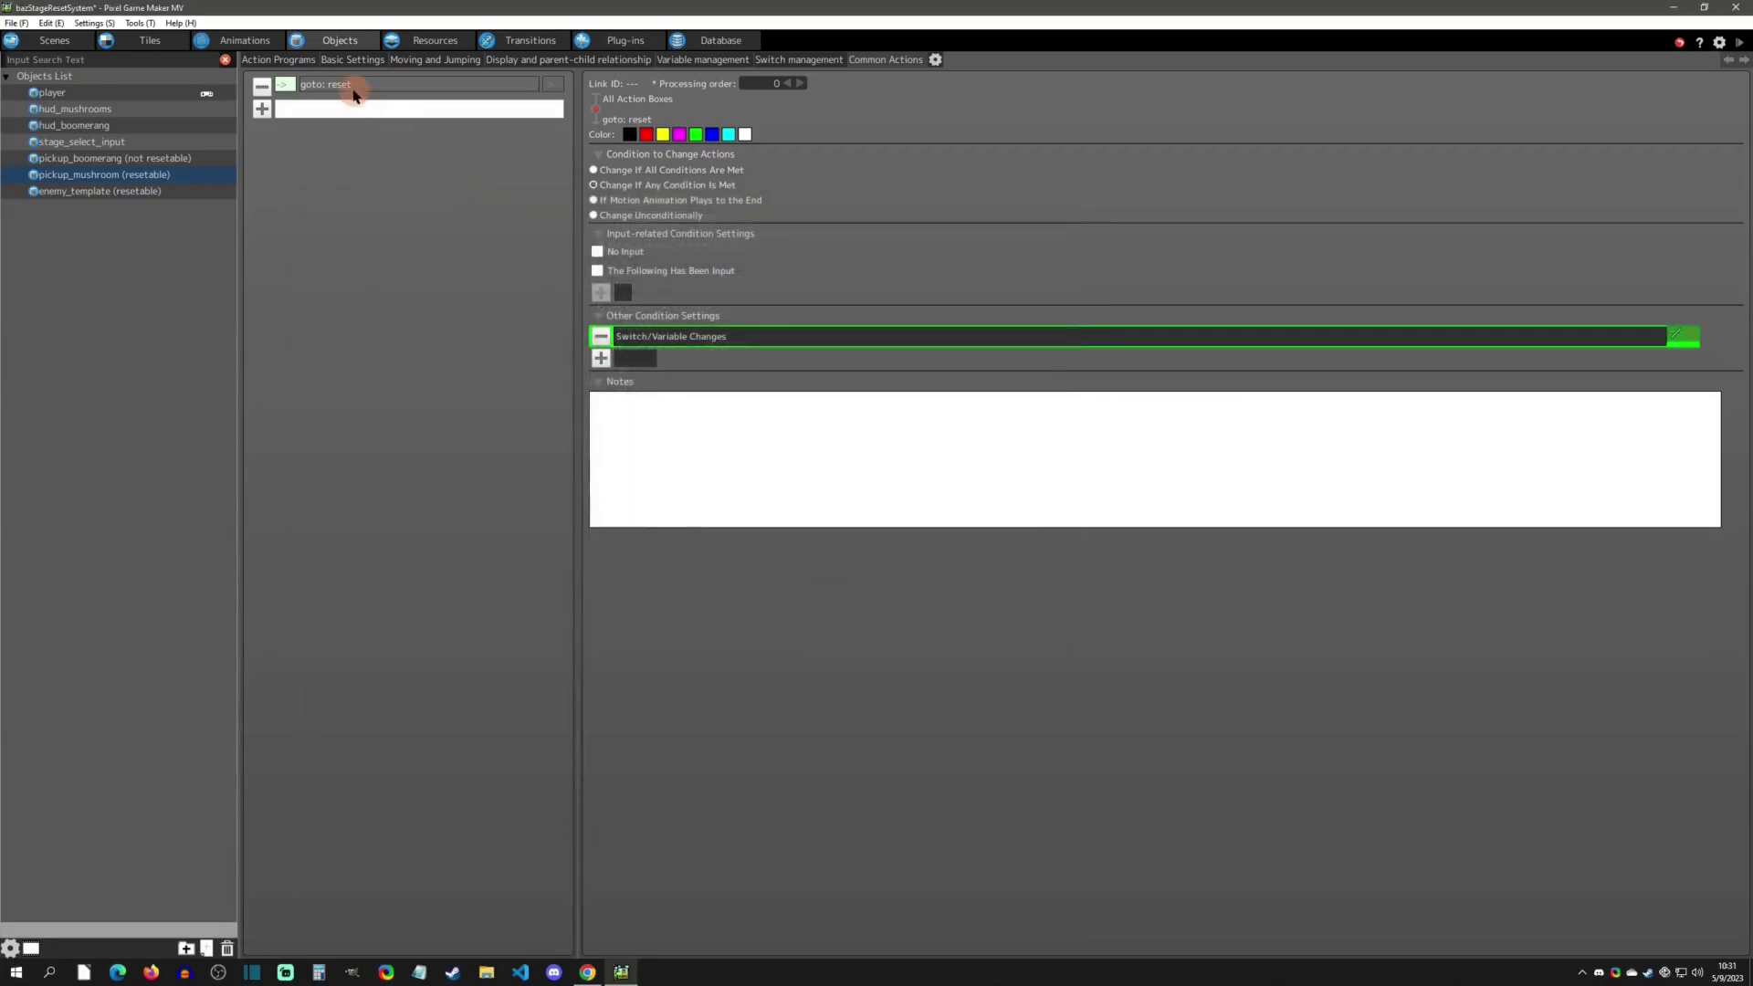
click(507, 173)
click(278, 59)
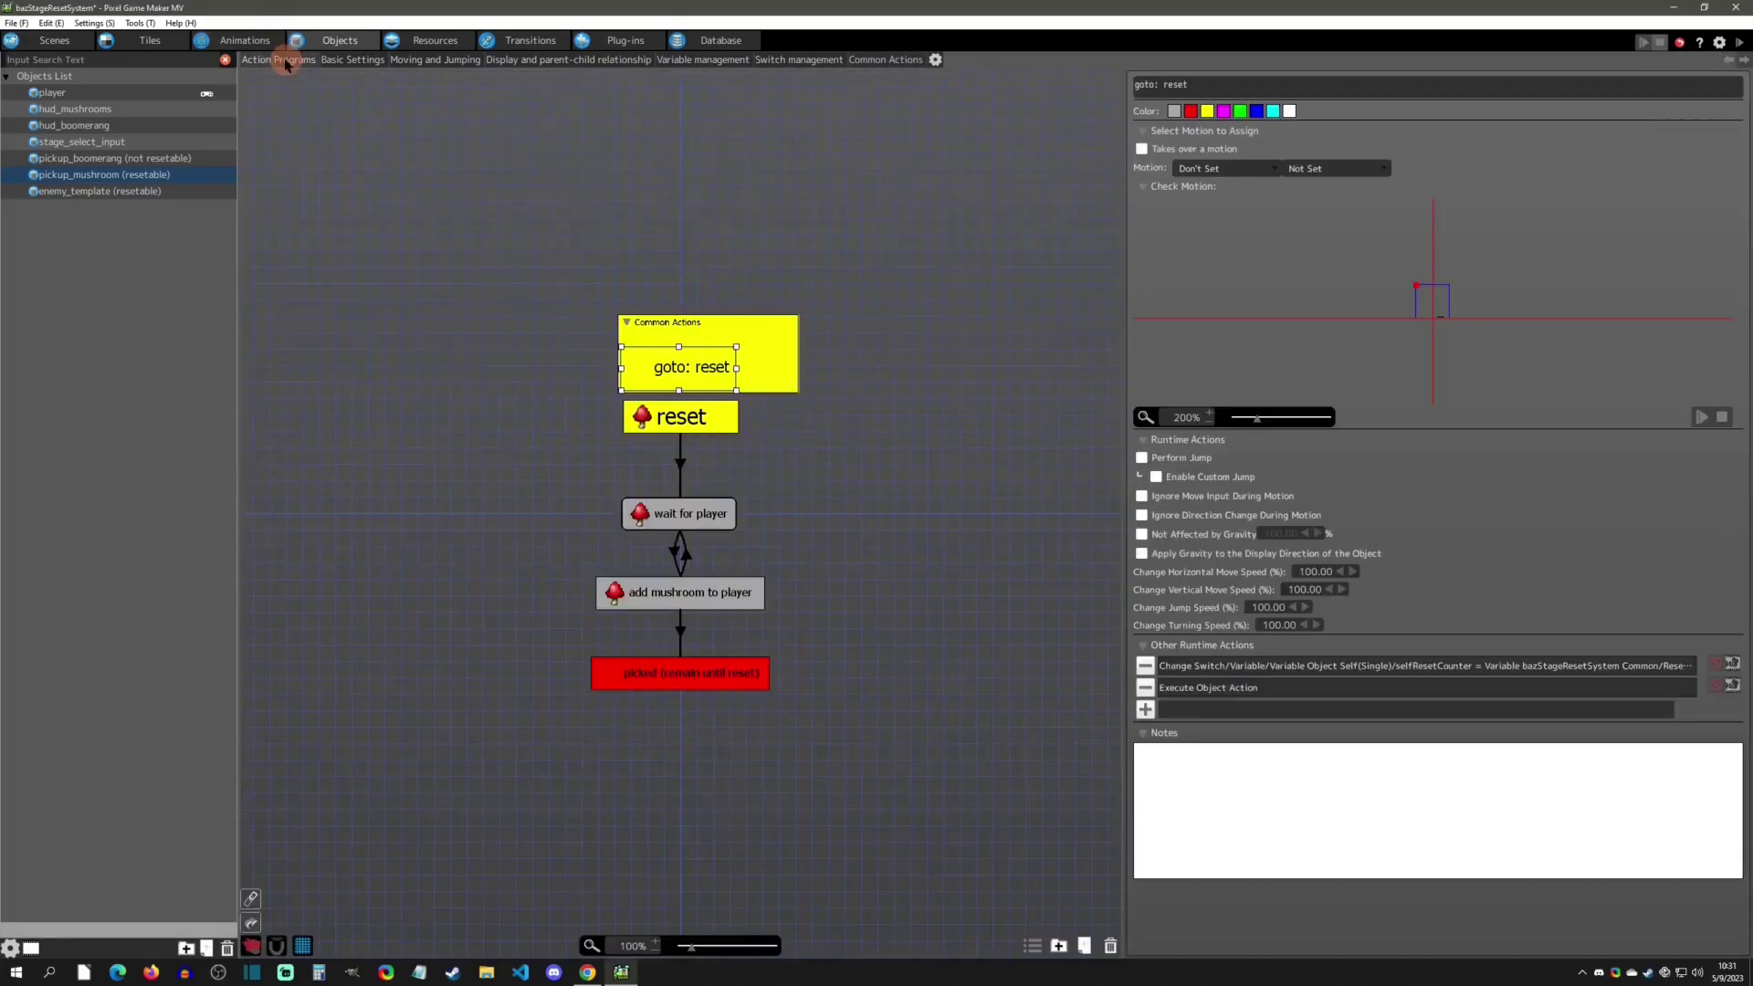
- Try an extremely long run of 9s as the constant in goto: reset's selfResetCounter change and copy the number into the script field
click(1366, 645)
double_click(1265, 665)
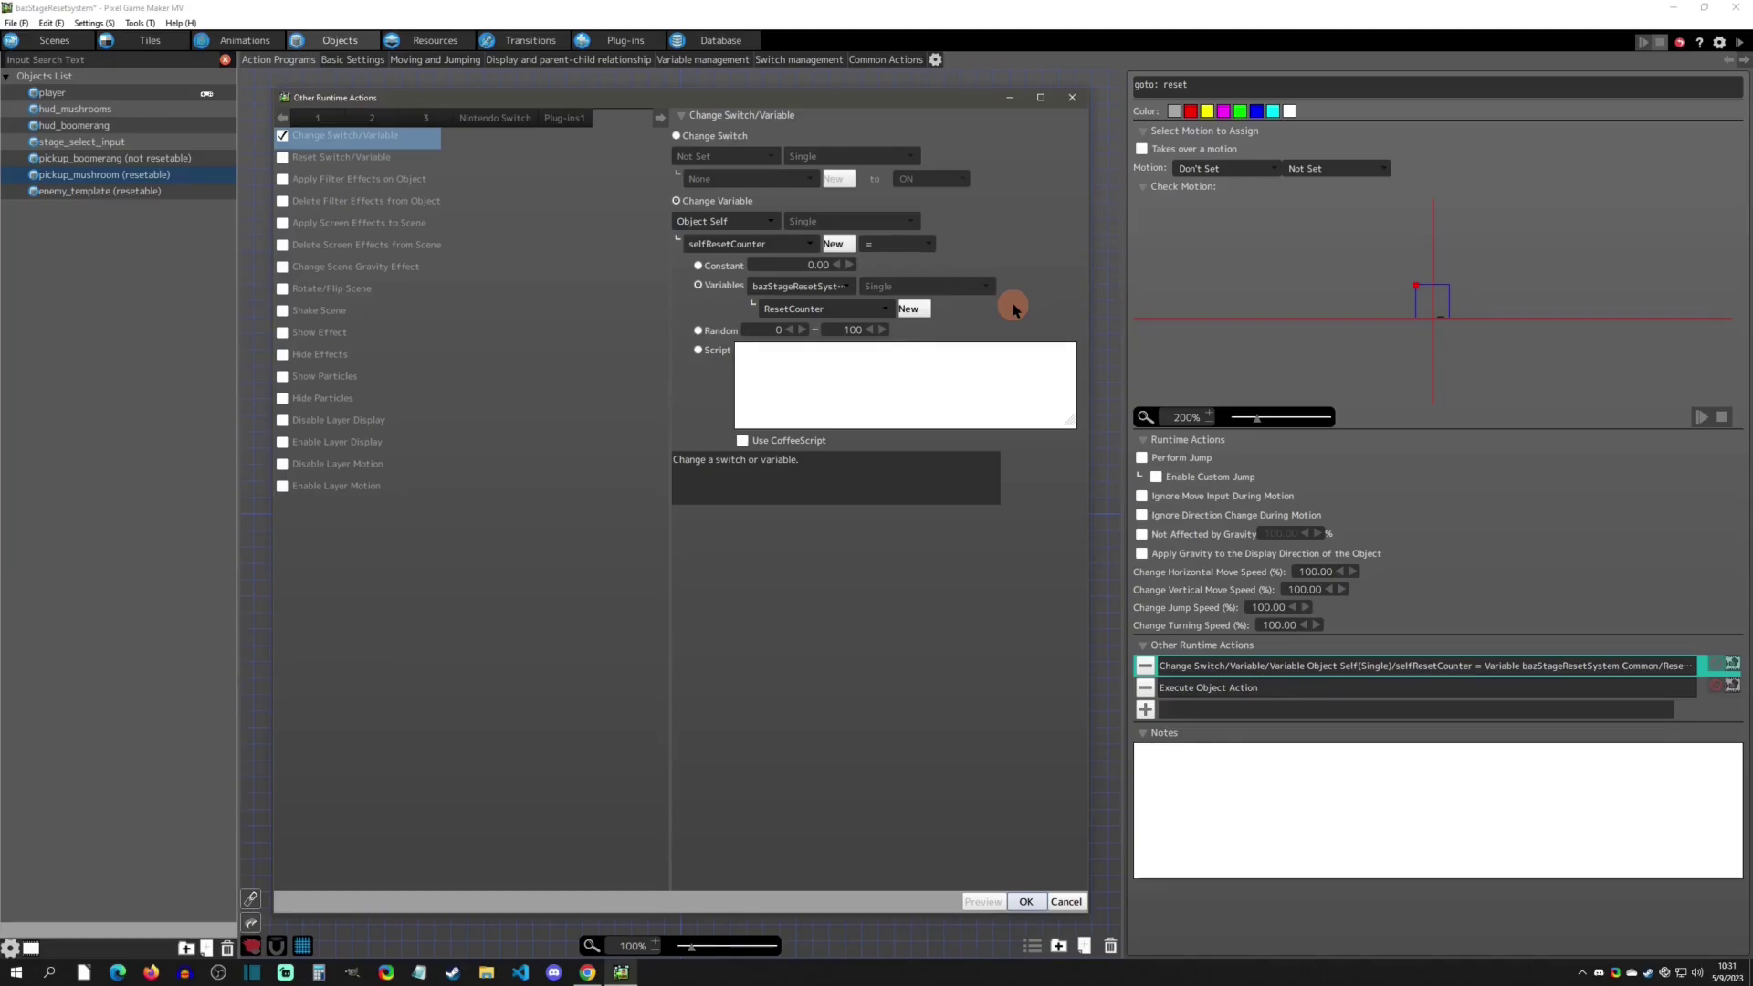
click(793, 265)
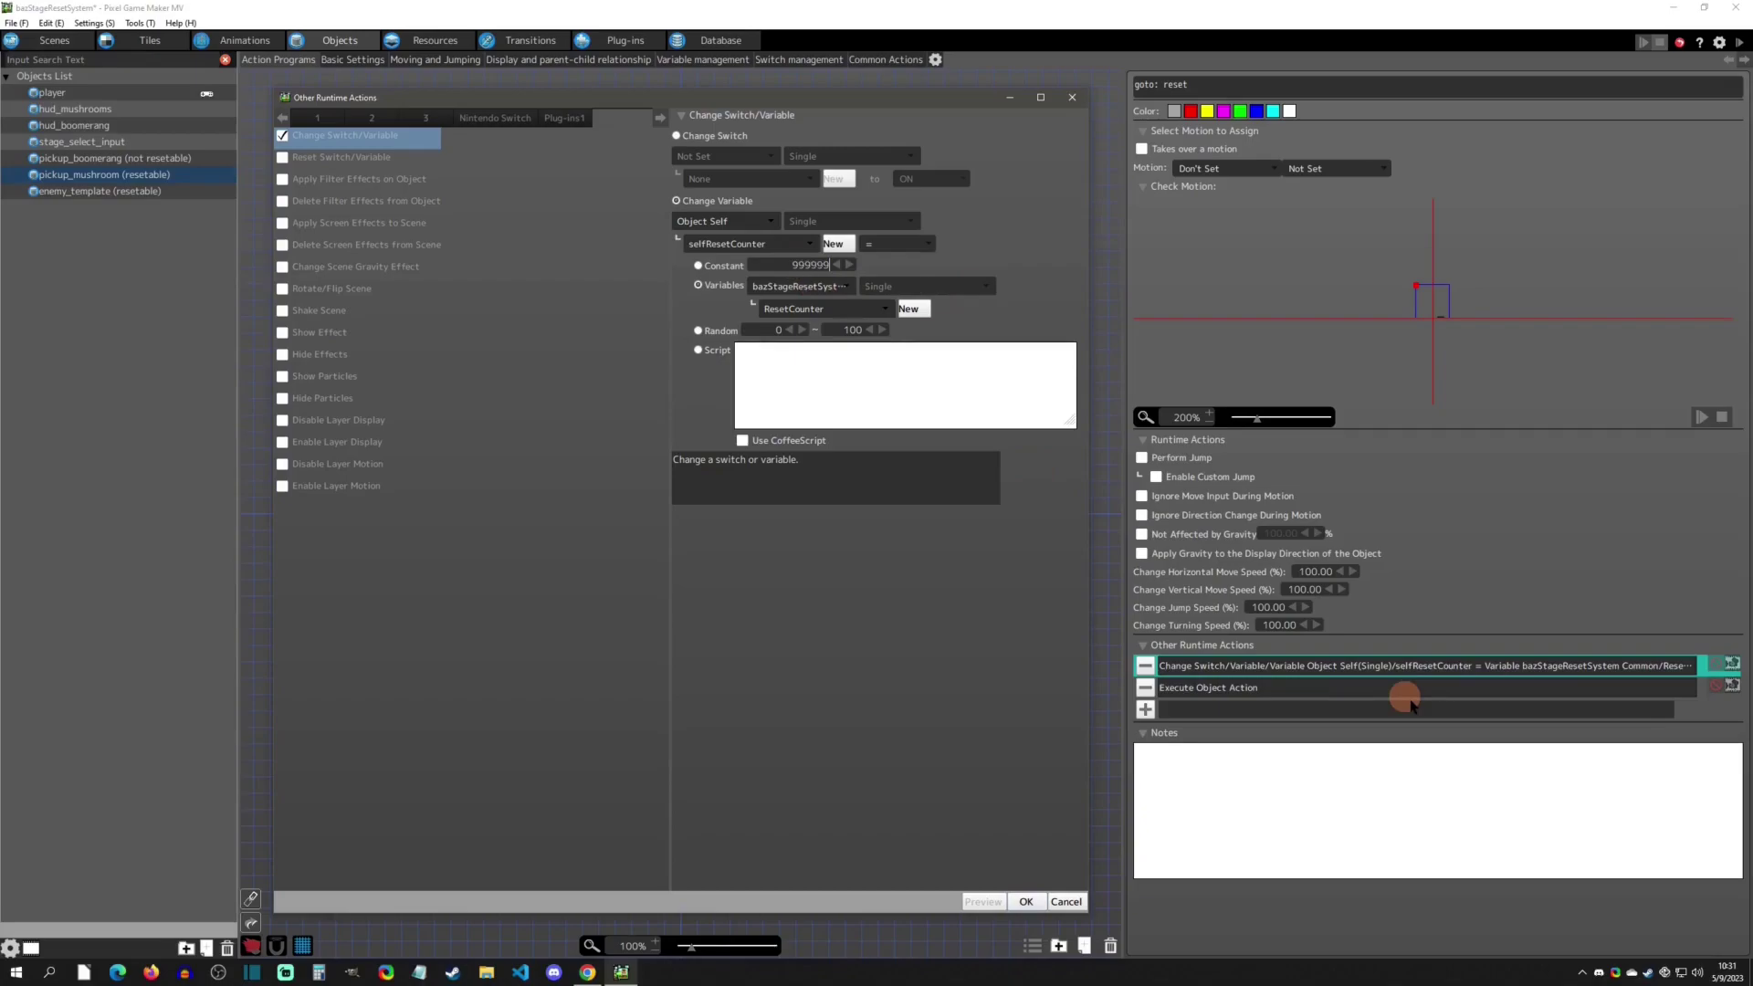
key(Return)
click(1252, 822)
click(918, 418)
text(999999999999999464902769475481793196872414789632.00)
drag(984, 351, 712, 351)
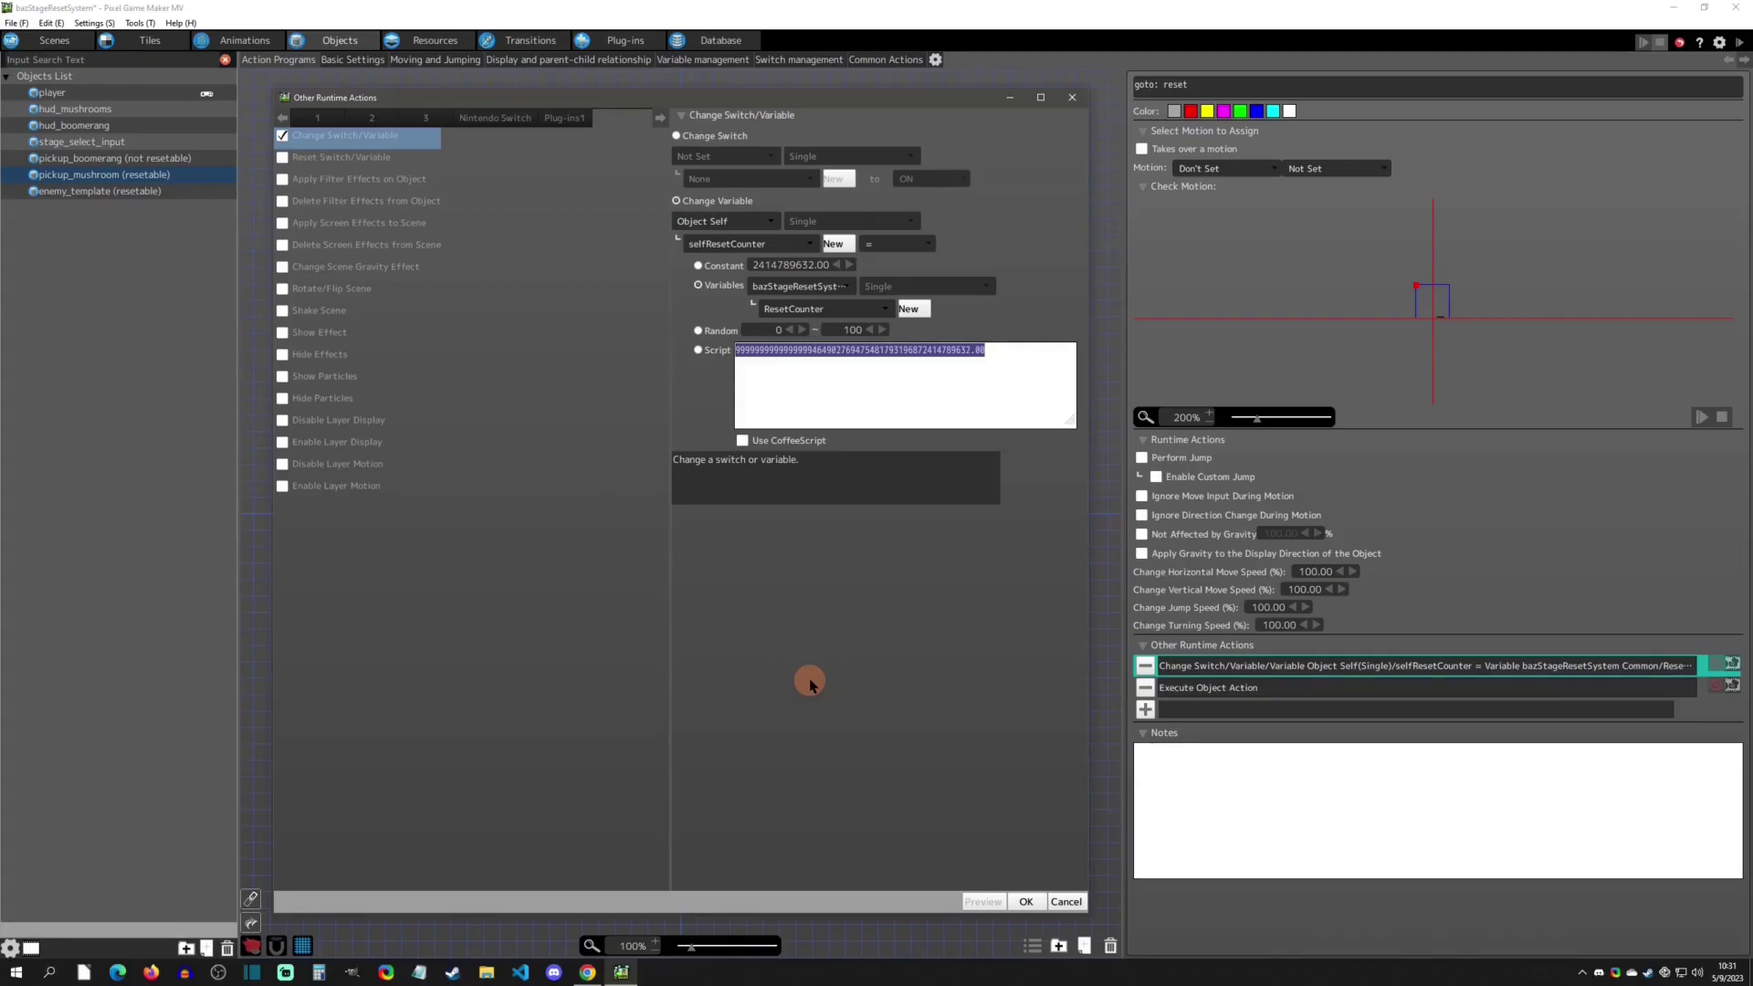
- Clear the script text and return the constant to 0 in the selfResetCounter change, keeping ResetCounter as the source
click(1061, 354)
key(ctrl+a)
key(Delete)
double_click(772, 264)
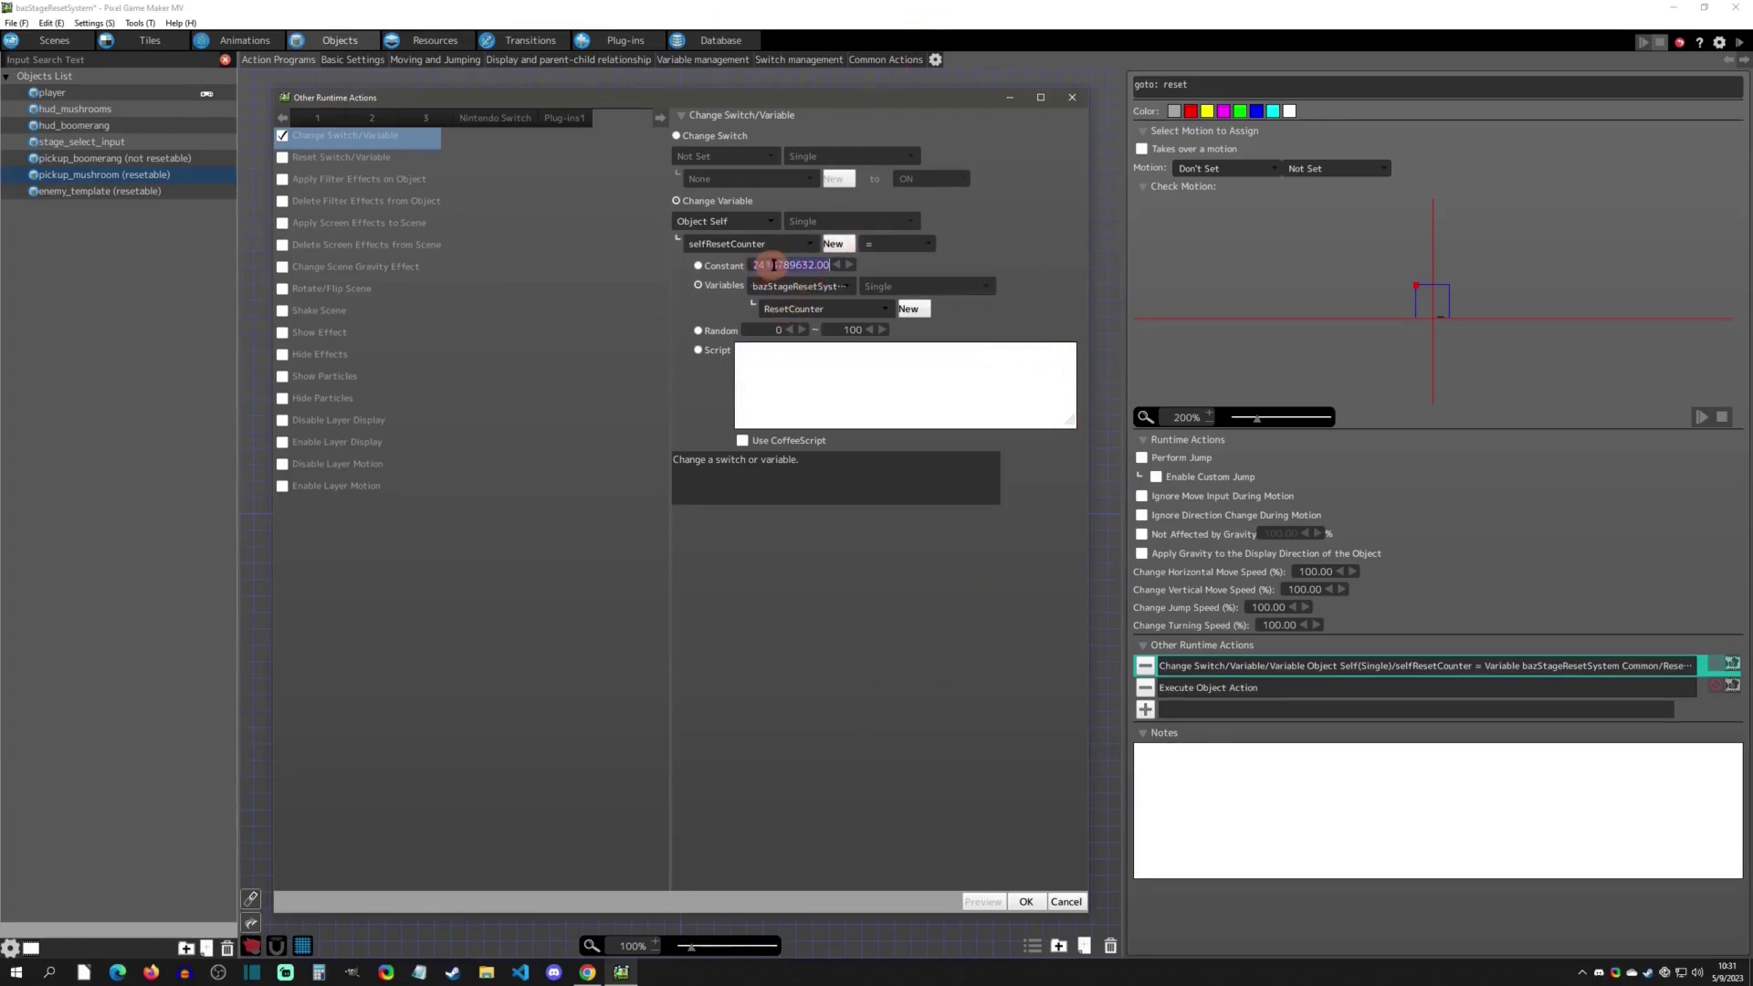
key(Delete)
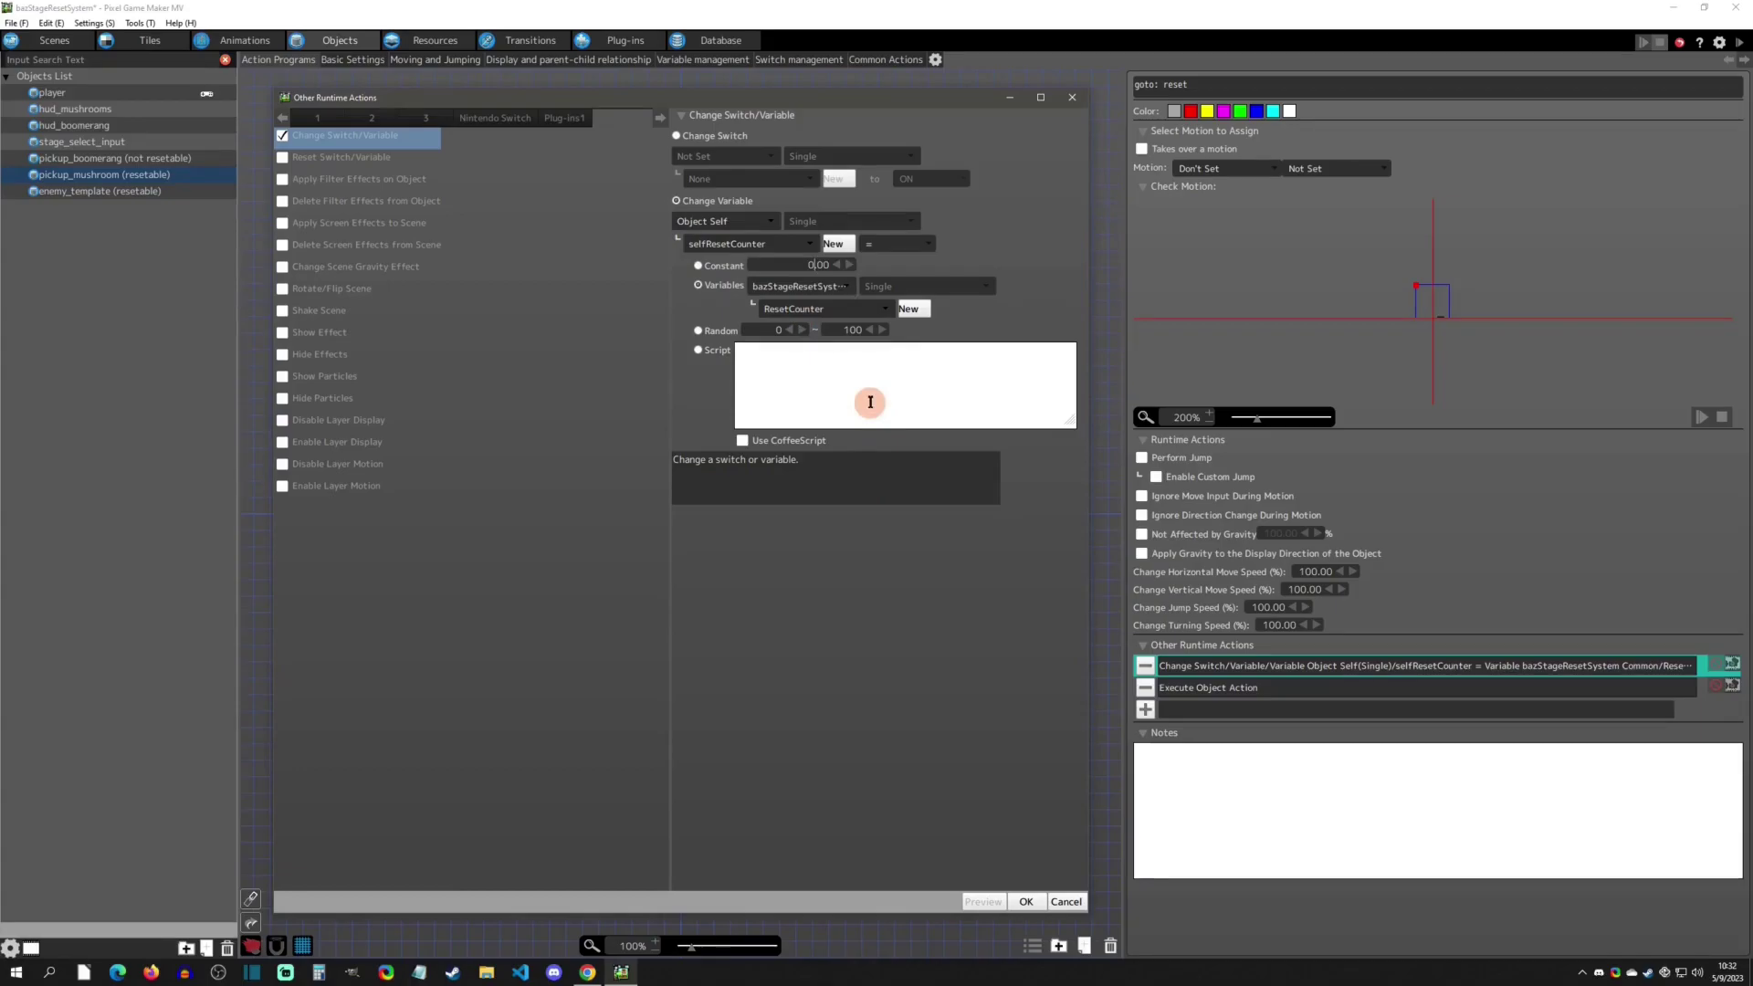
click(1026, 901)
- Review goto: reset's Execute Object Action settings and the reset action's currentAmountPicked change and link to wait for player
double_click(1221, 689)
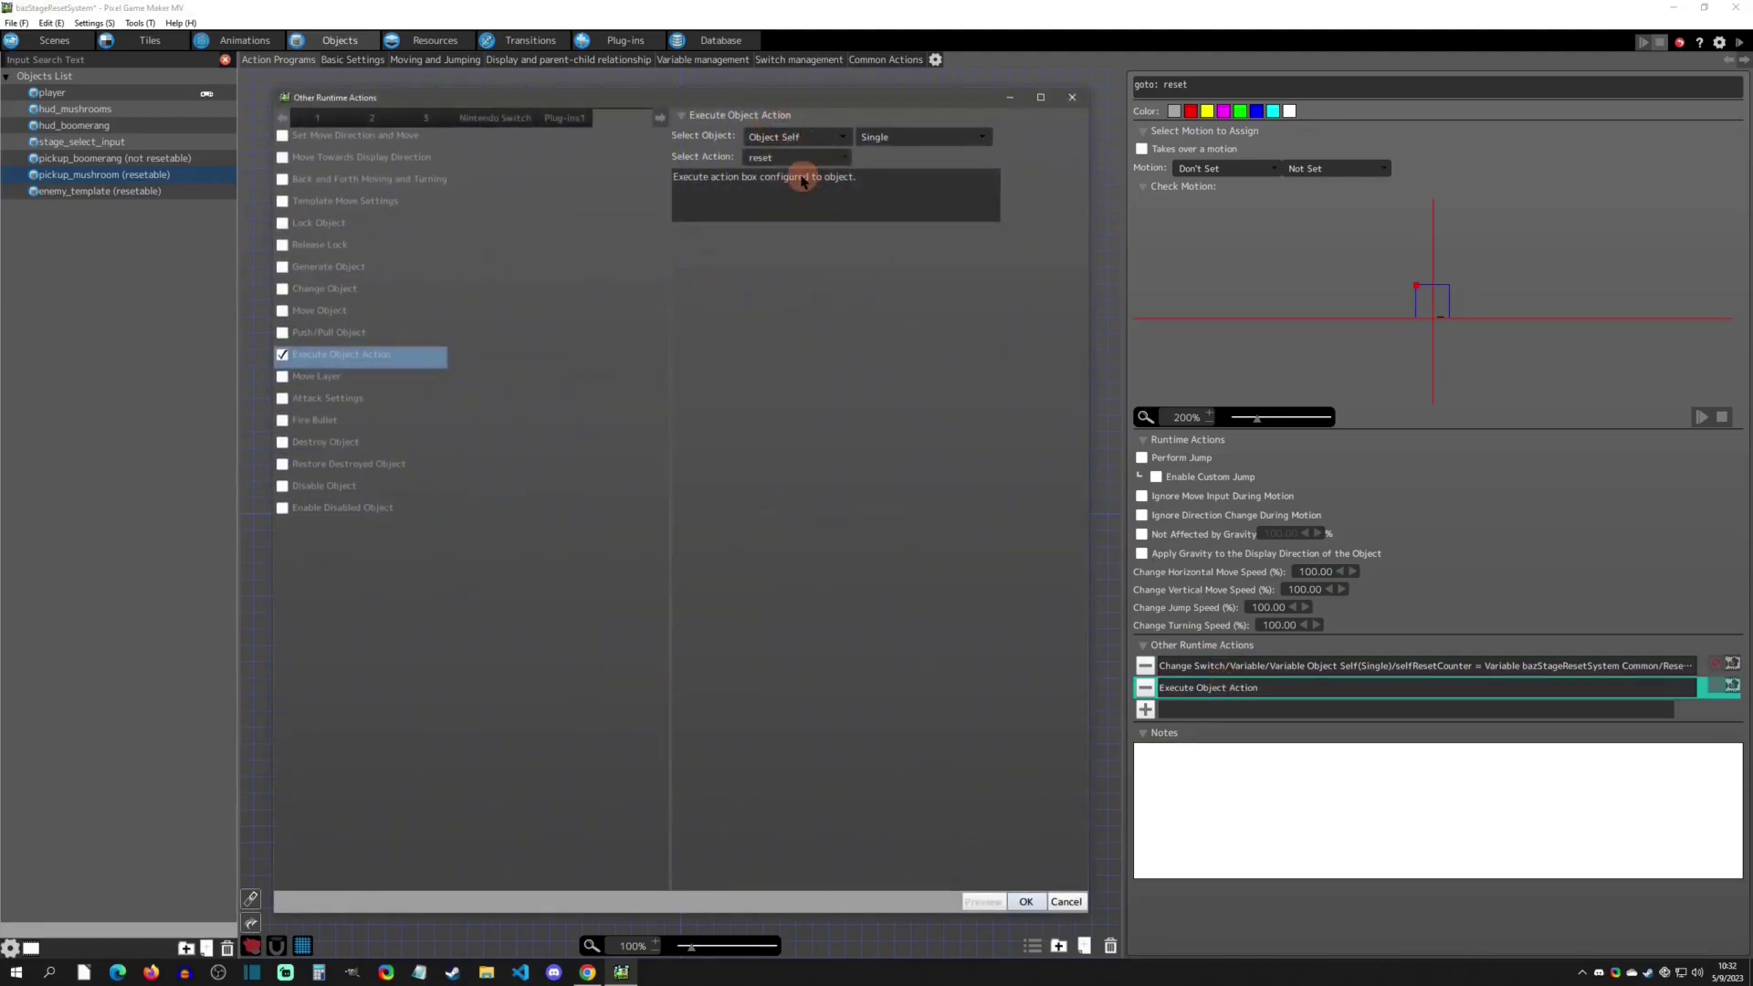
click(1026, 901)
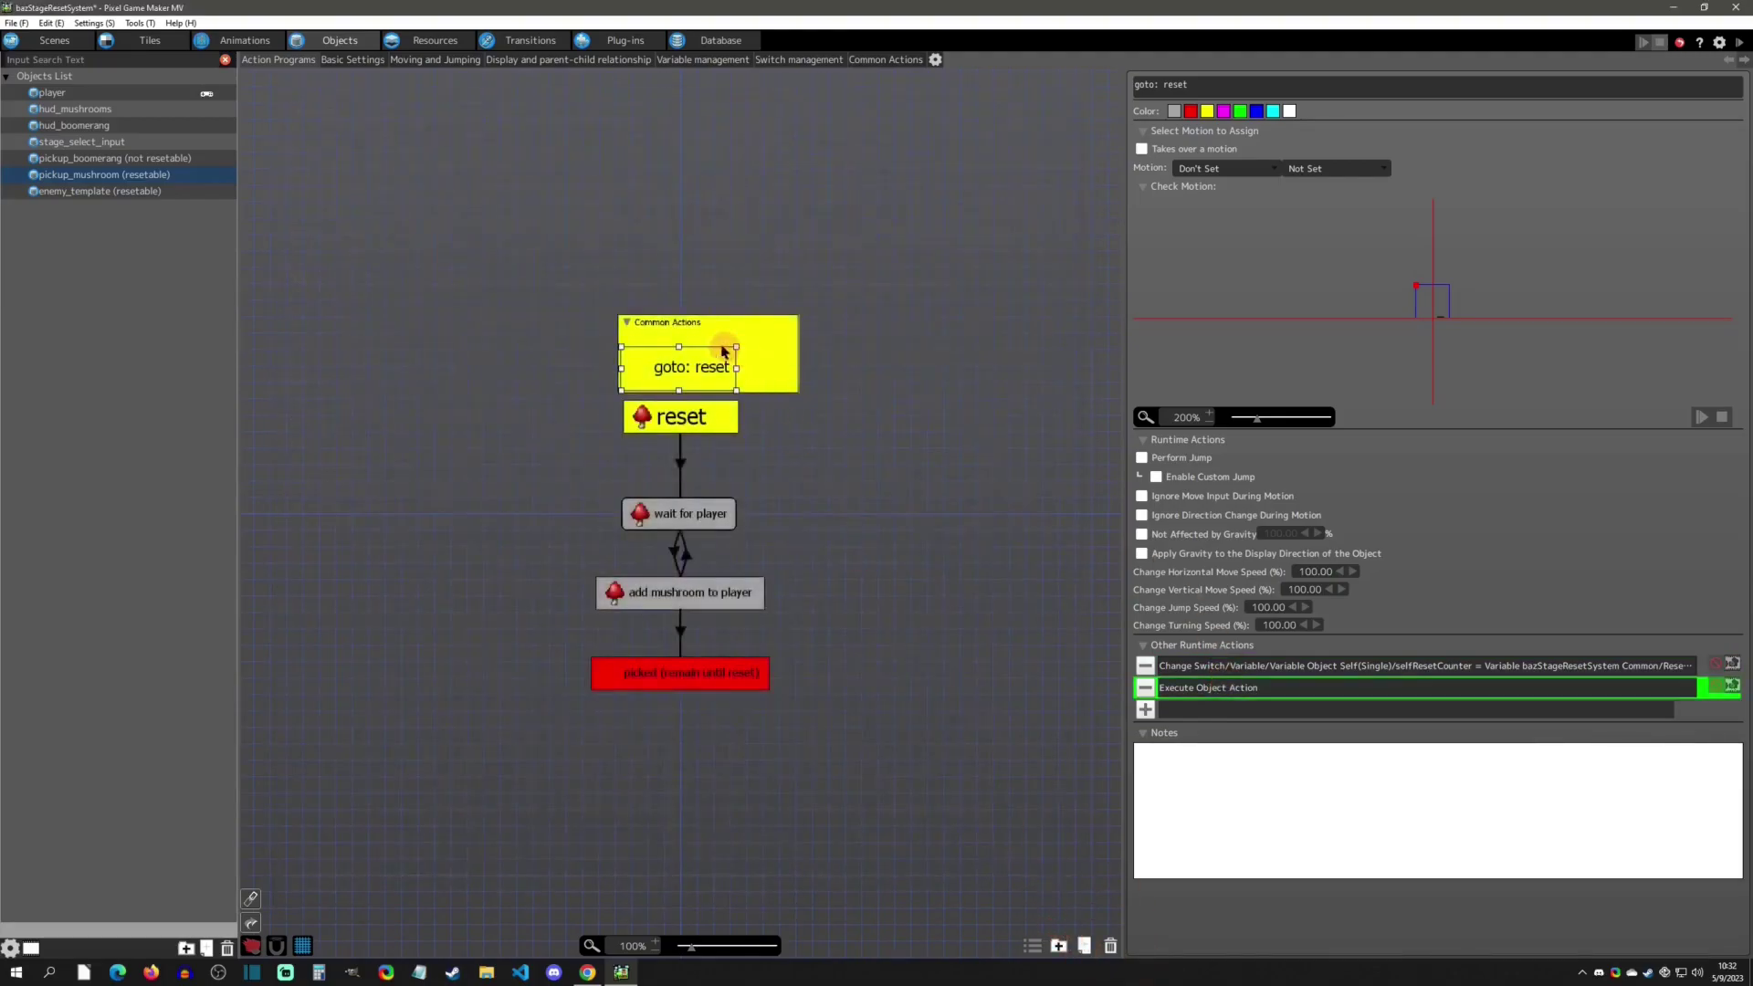
click(699, 422)
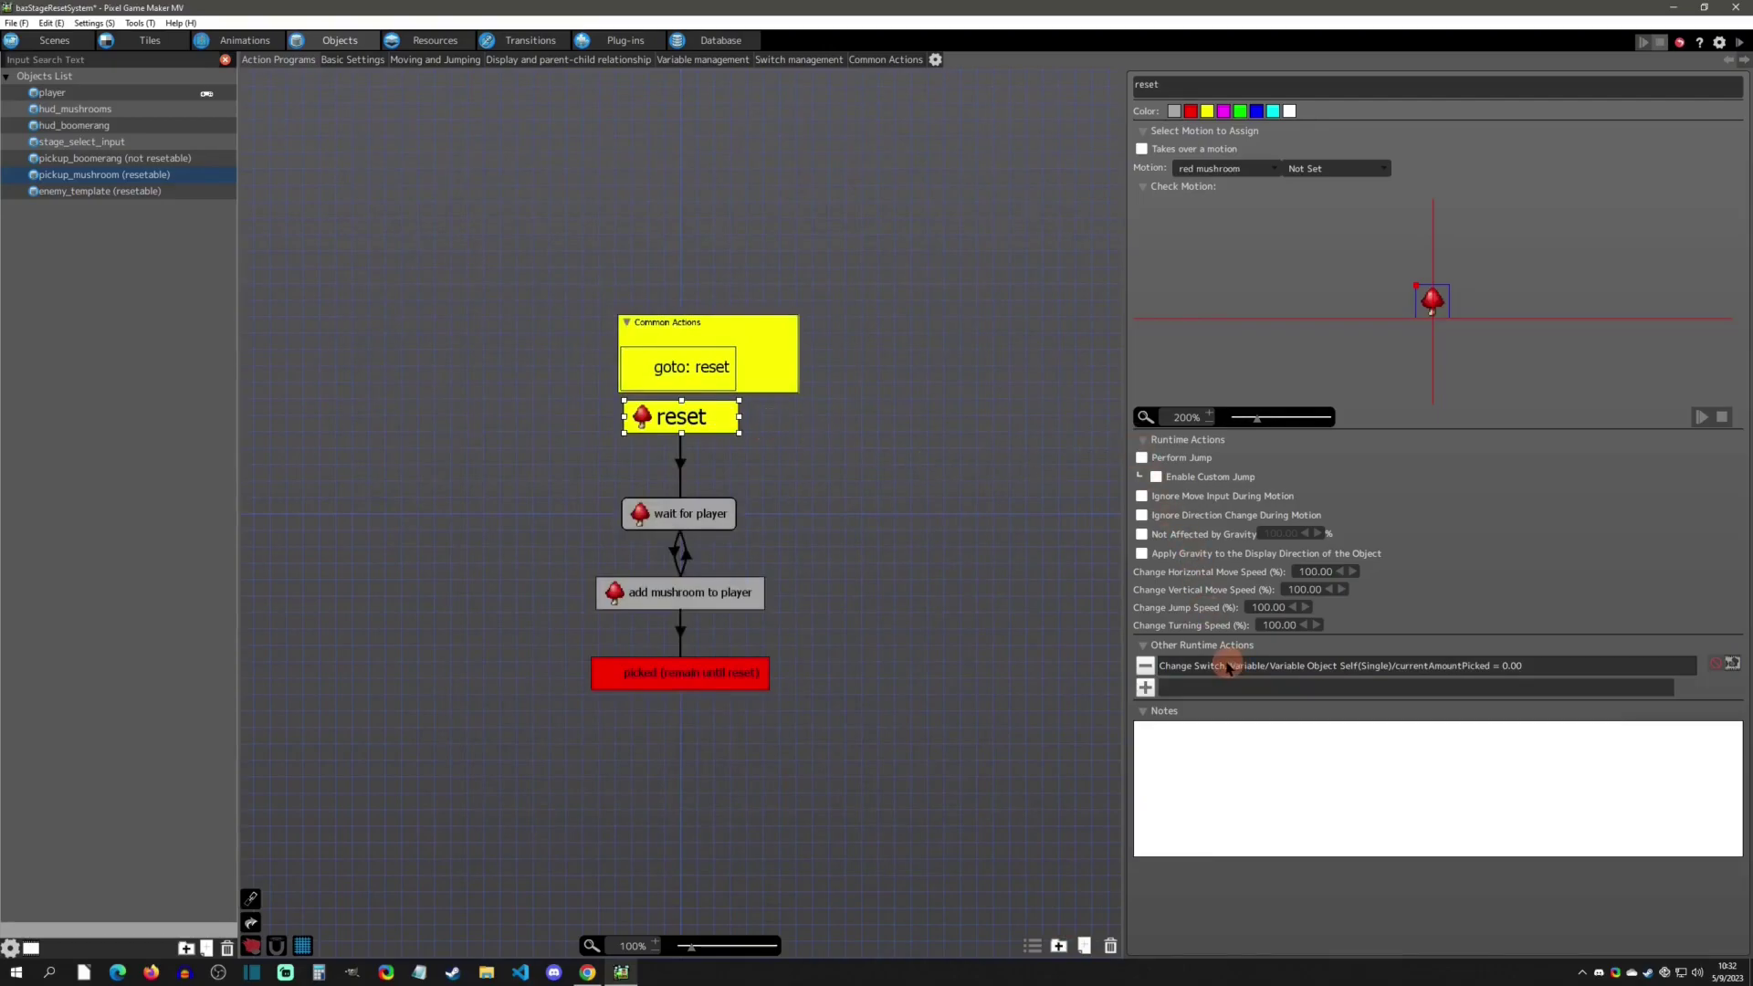
double_click(1323, 666)
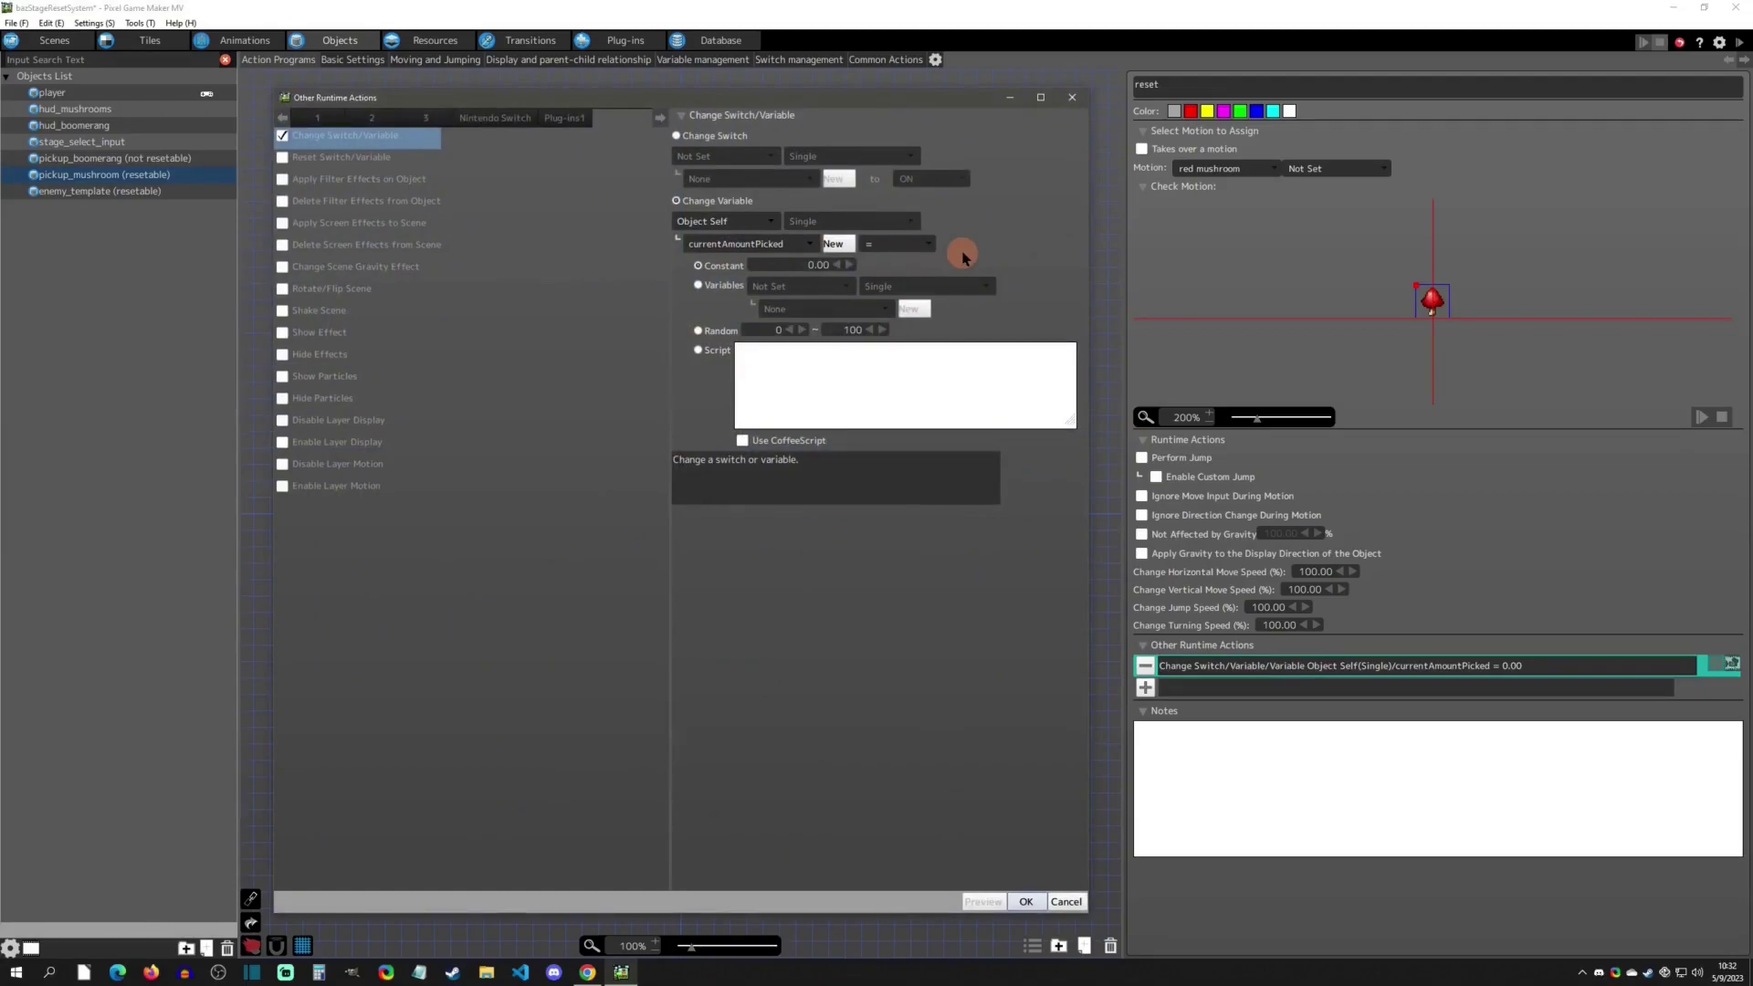
click(1071, 97)
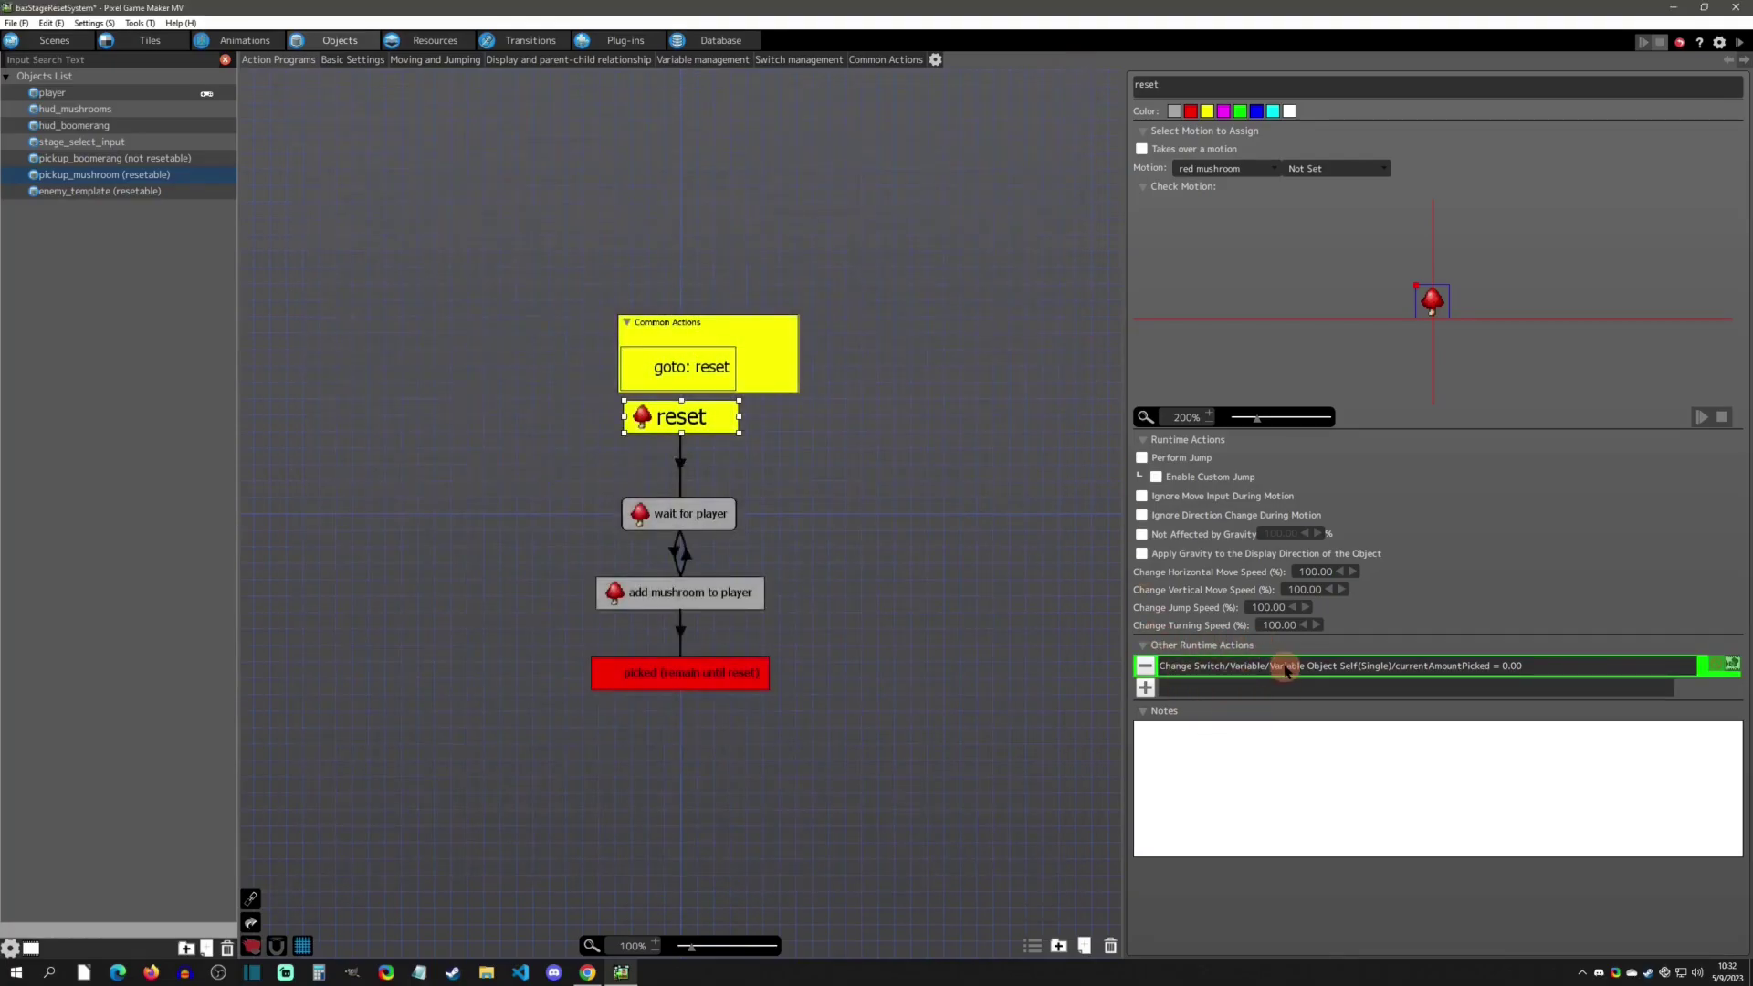
click(681, 465)
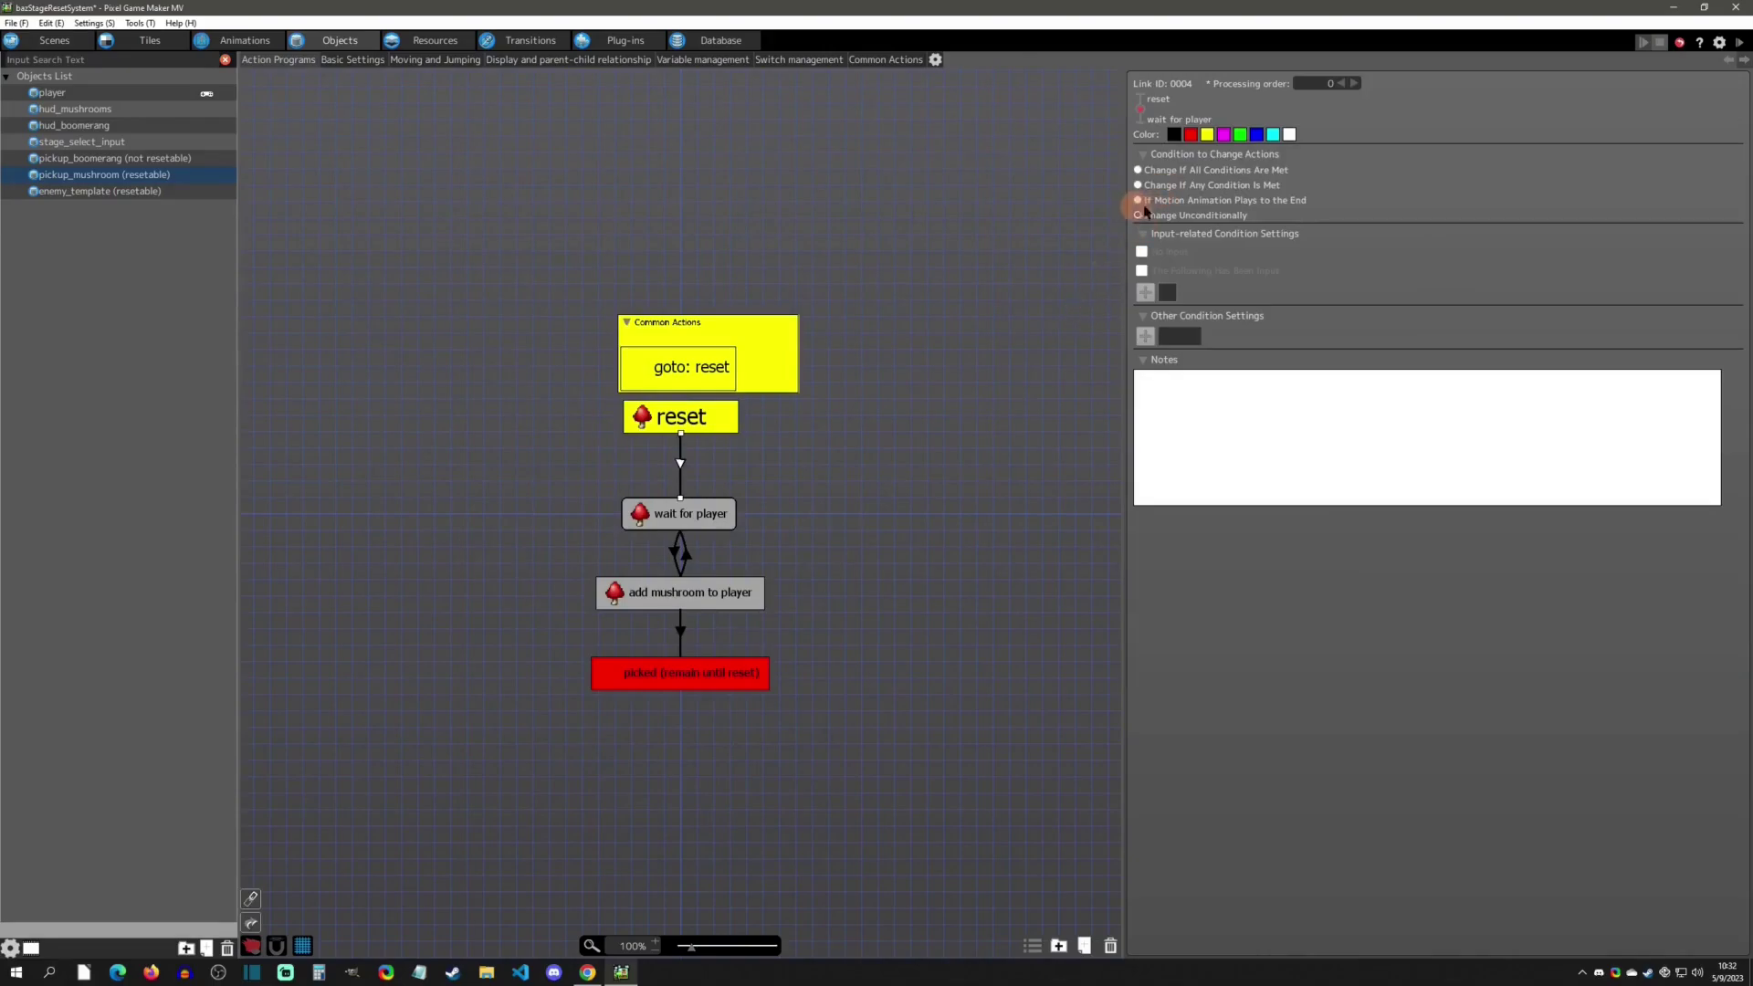
click(641, 514)
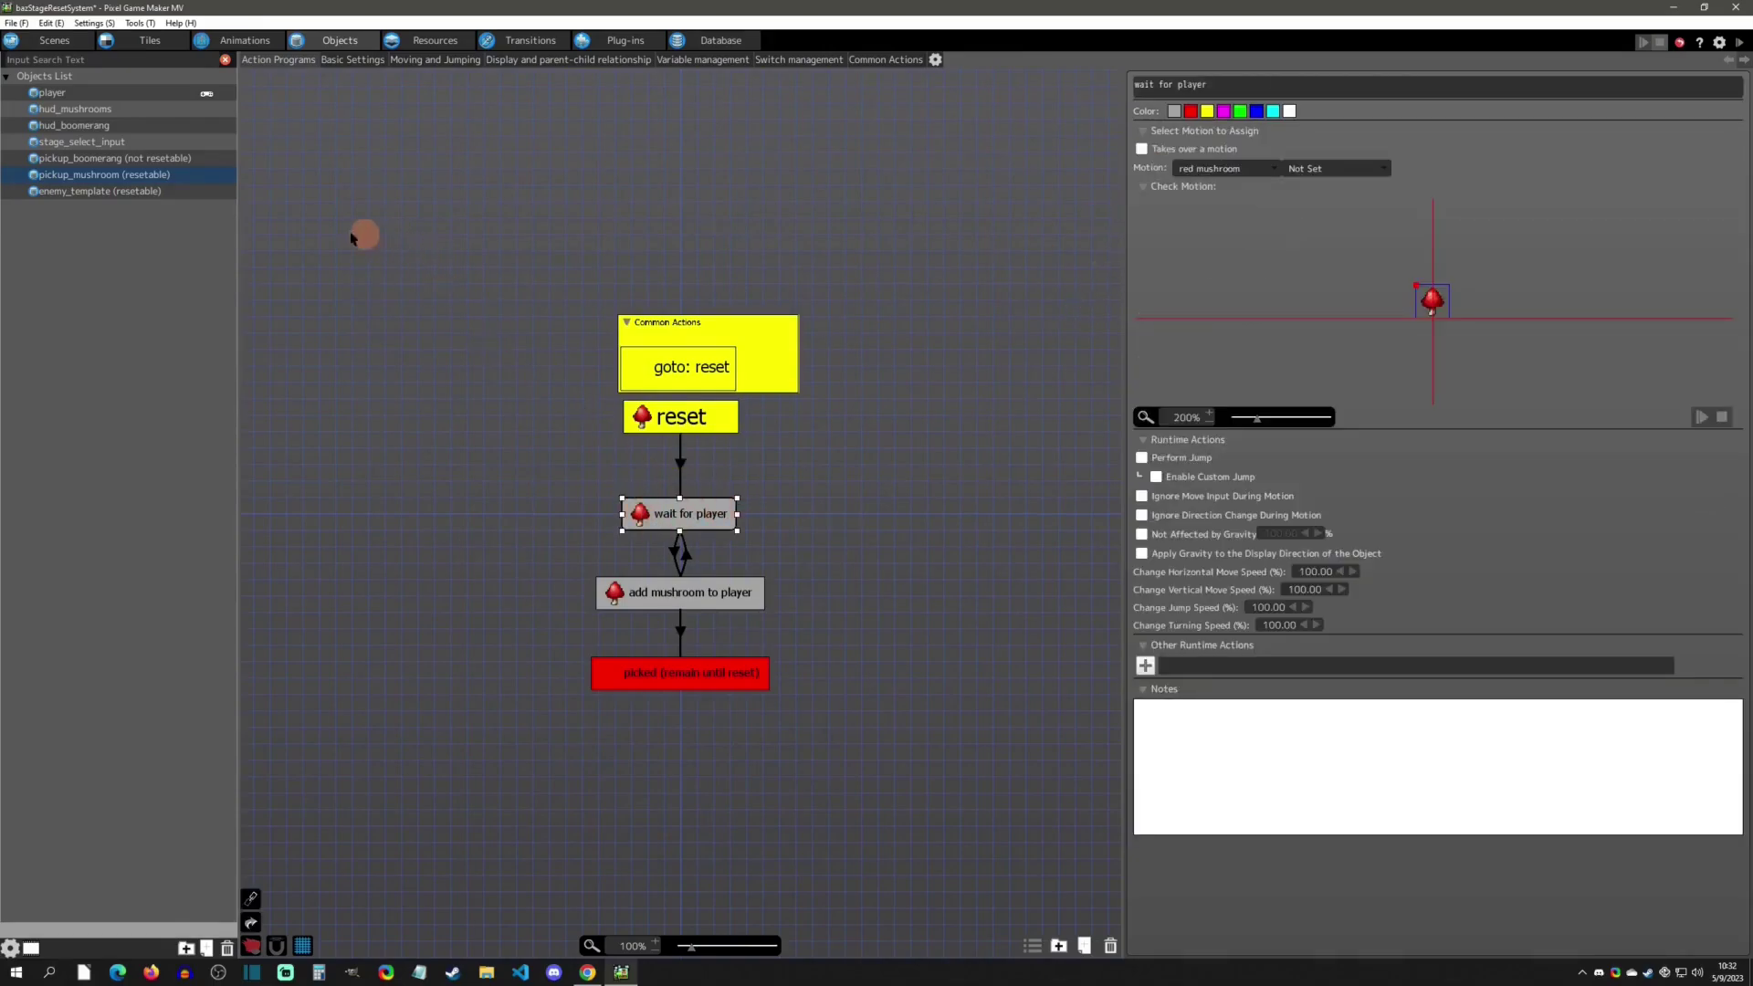
- Examine the enemy_template (resetable) object's setup (only happens once) action and its basic settings
click(116, 193)
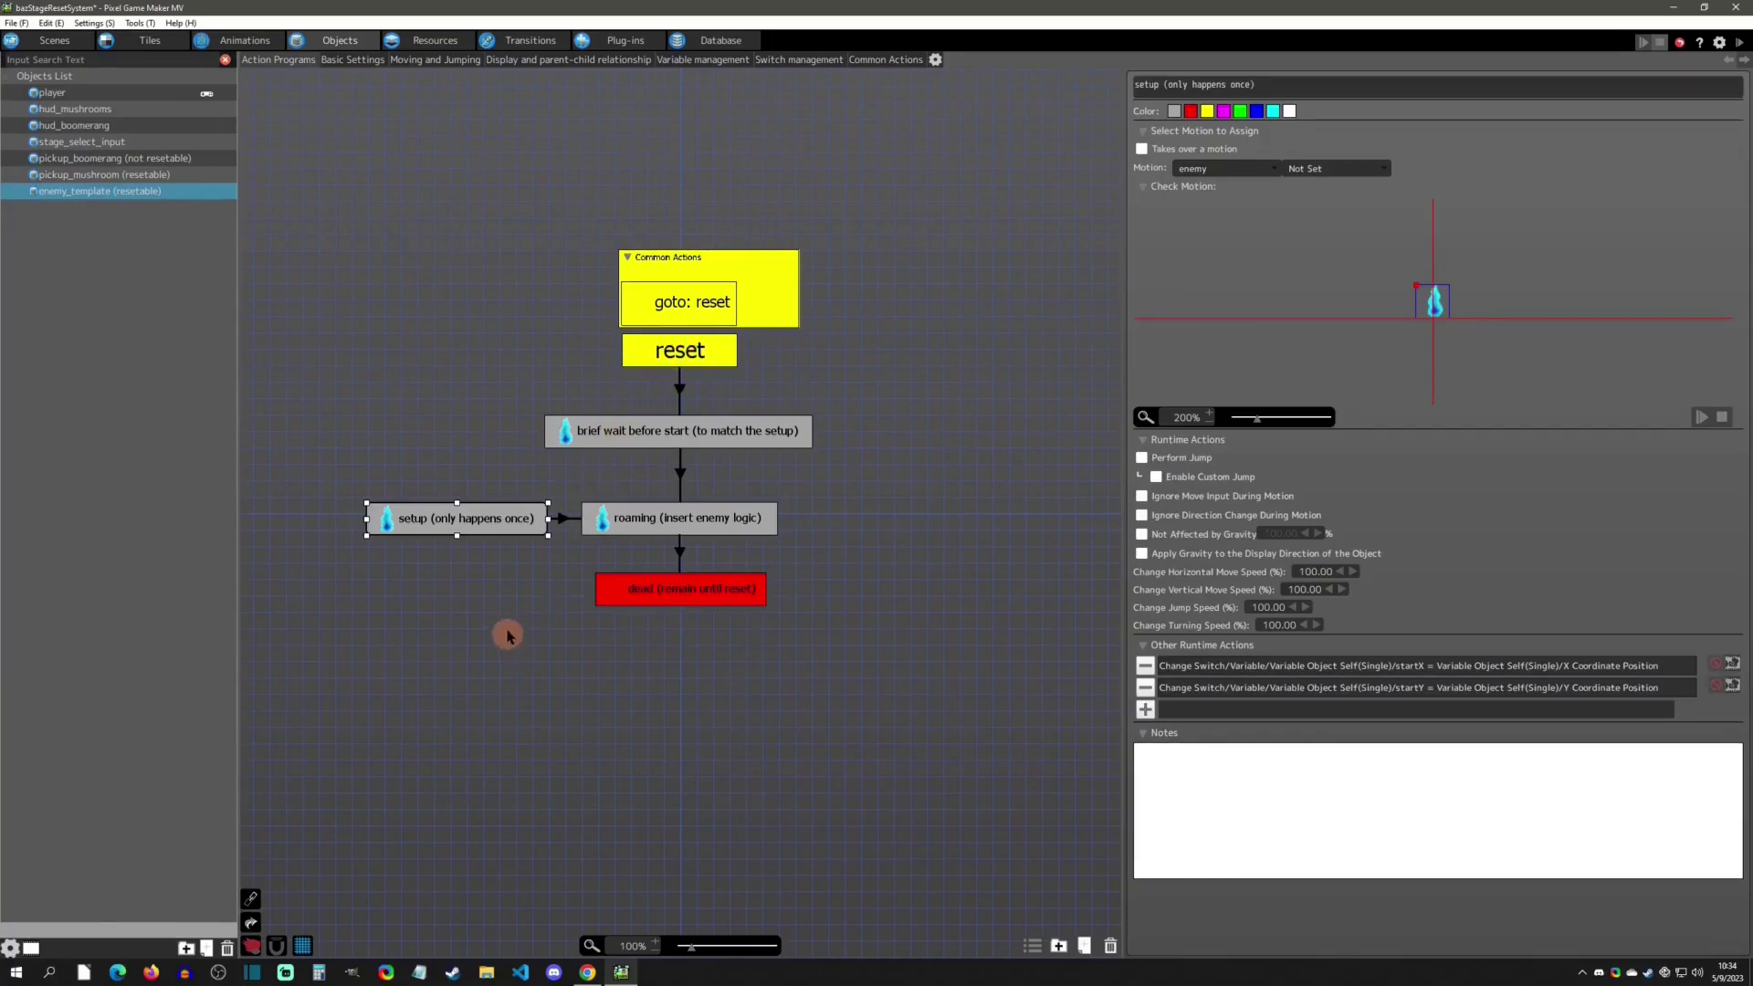
click(494, 520)
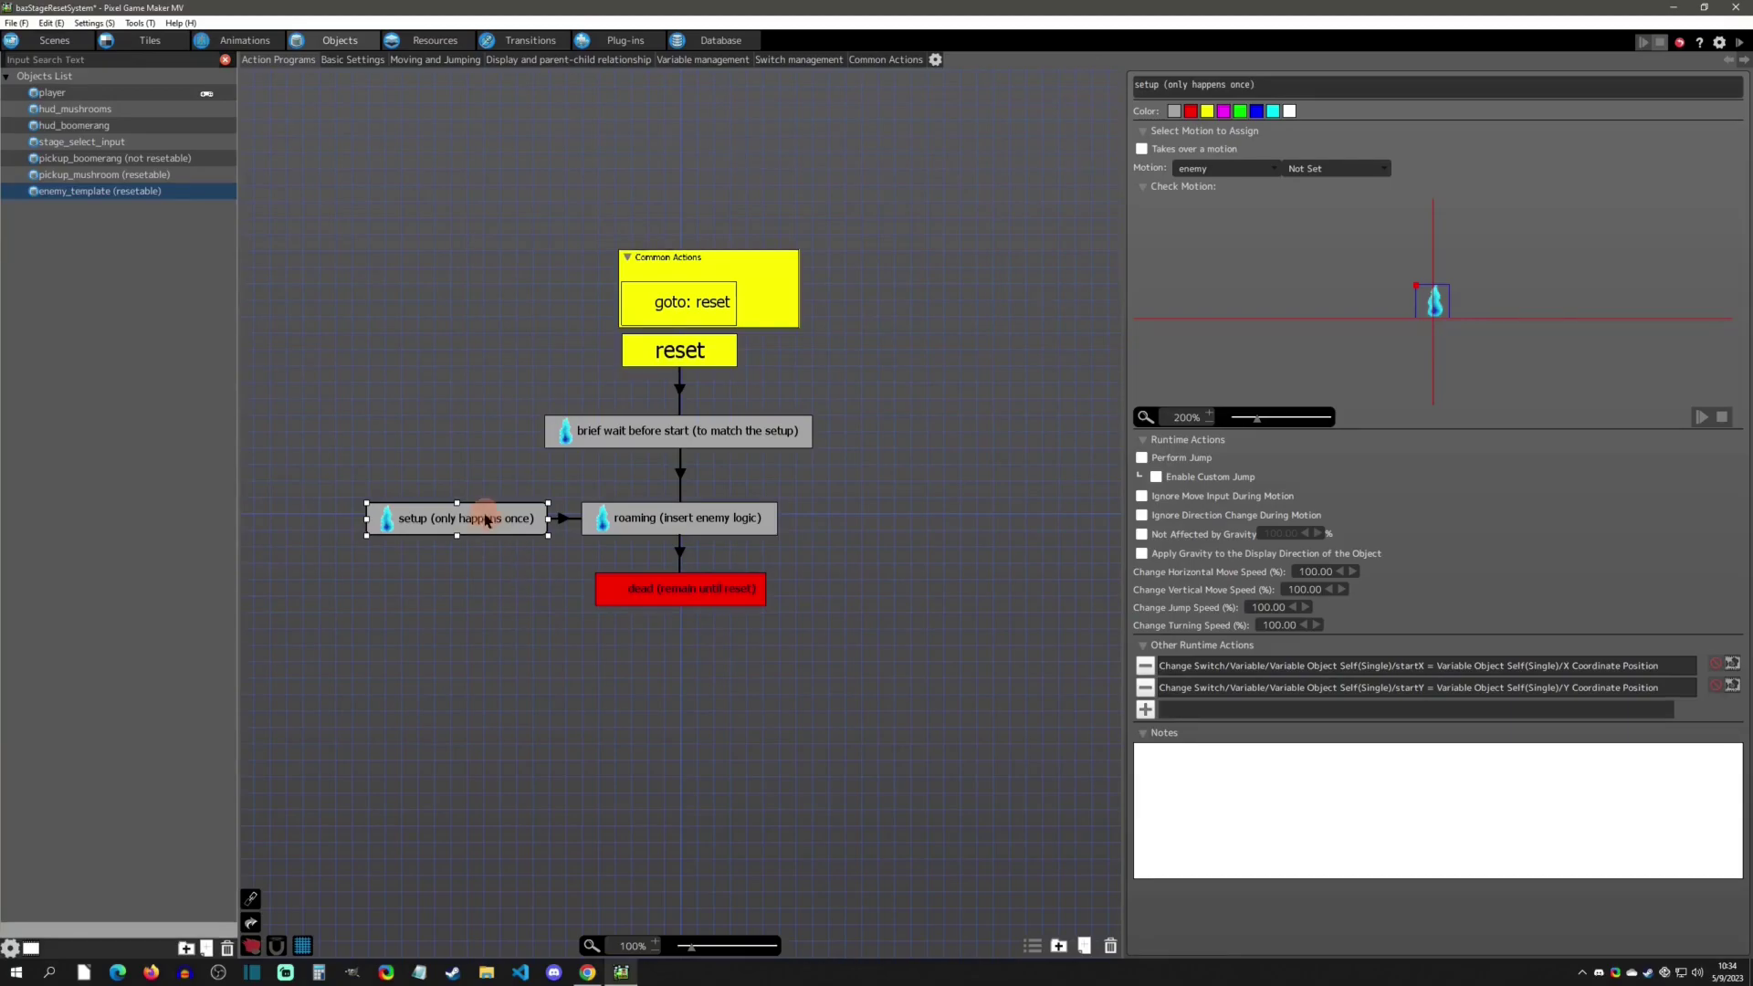
click(356, 60)
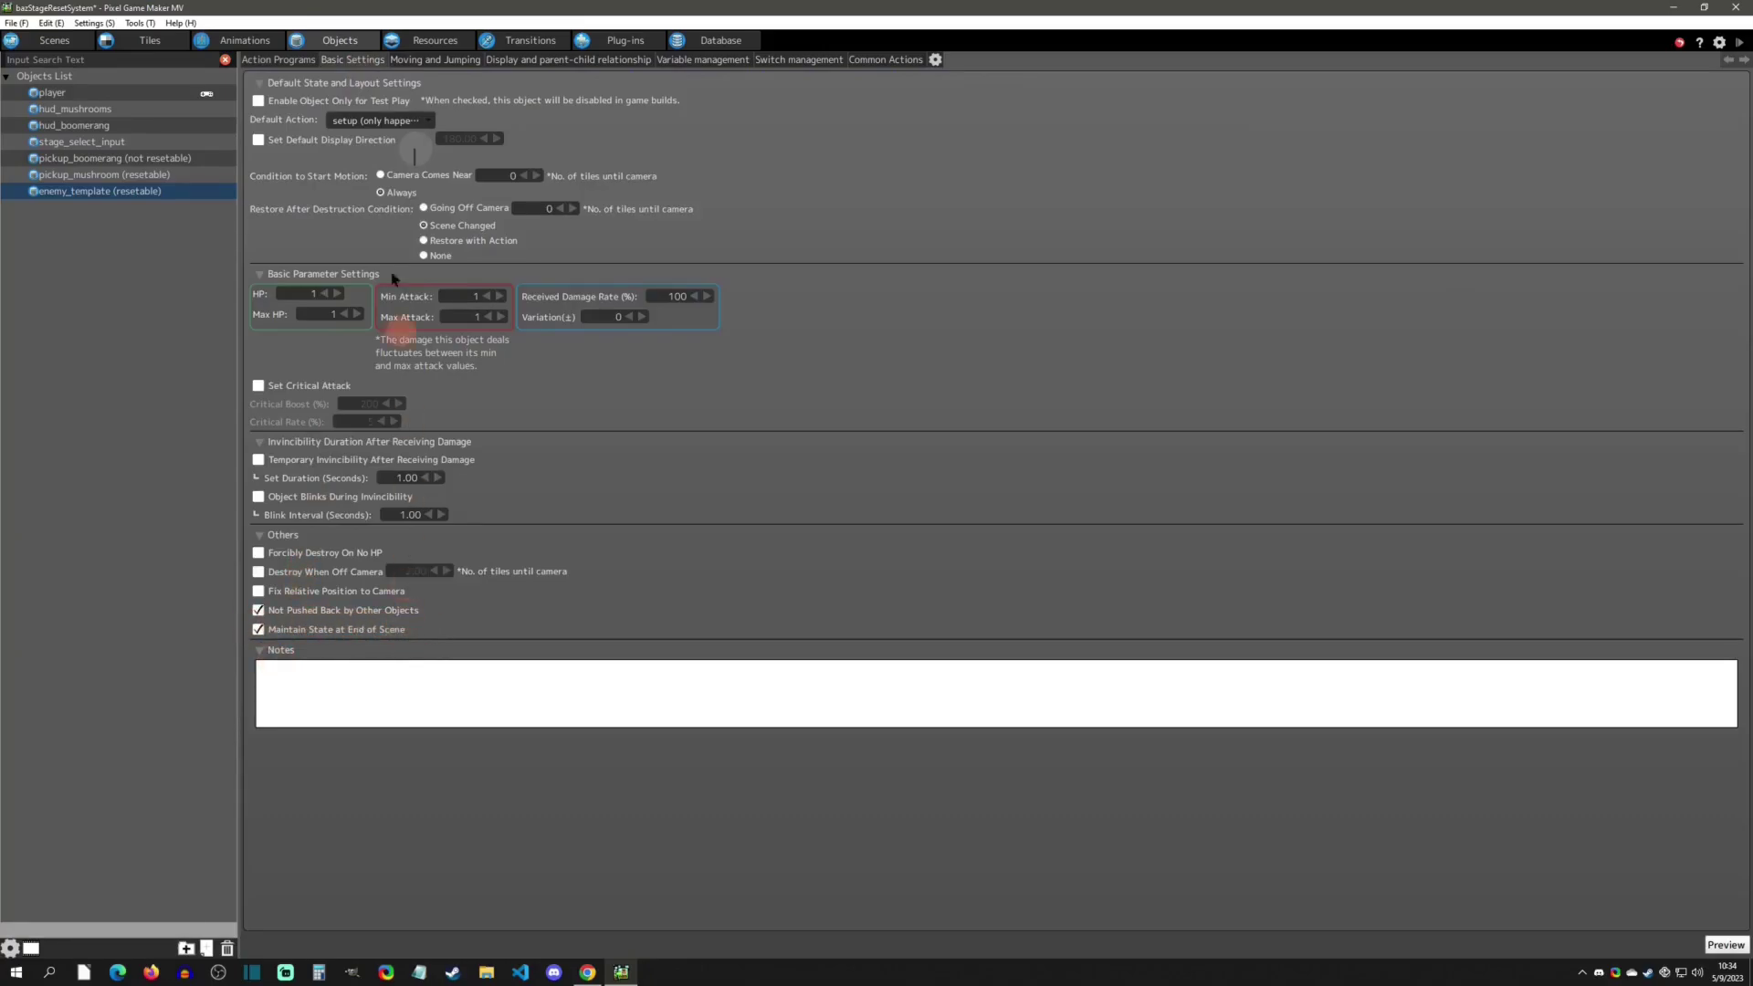
click(279, 59)
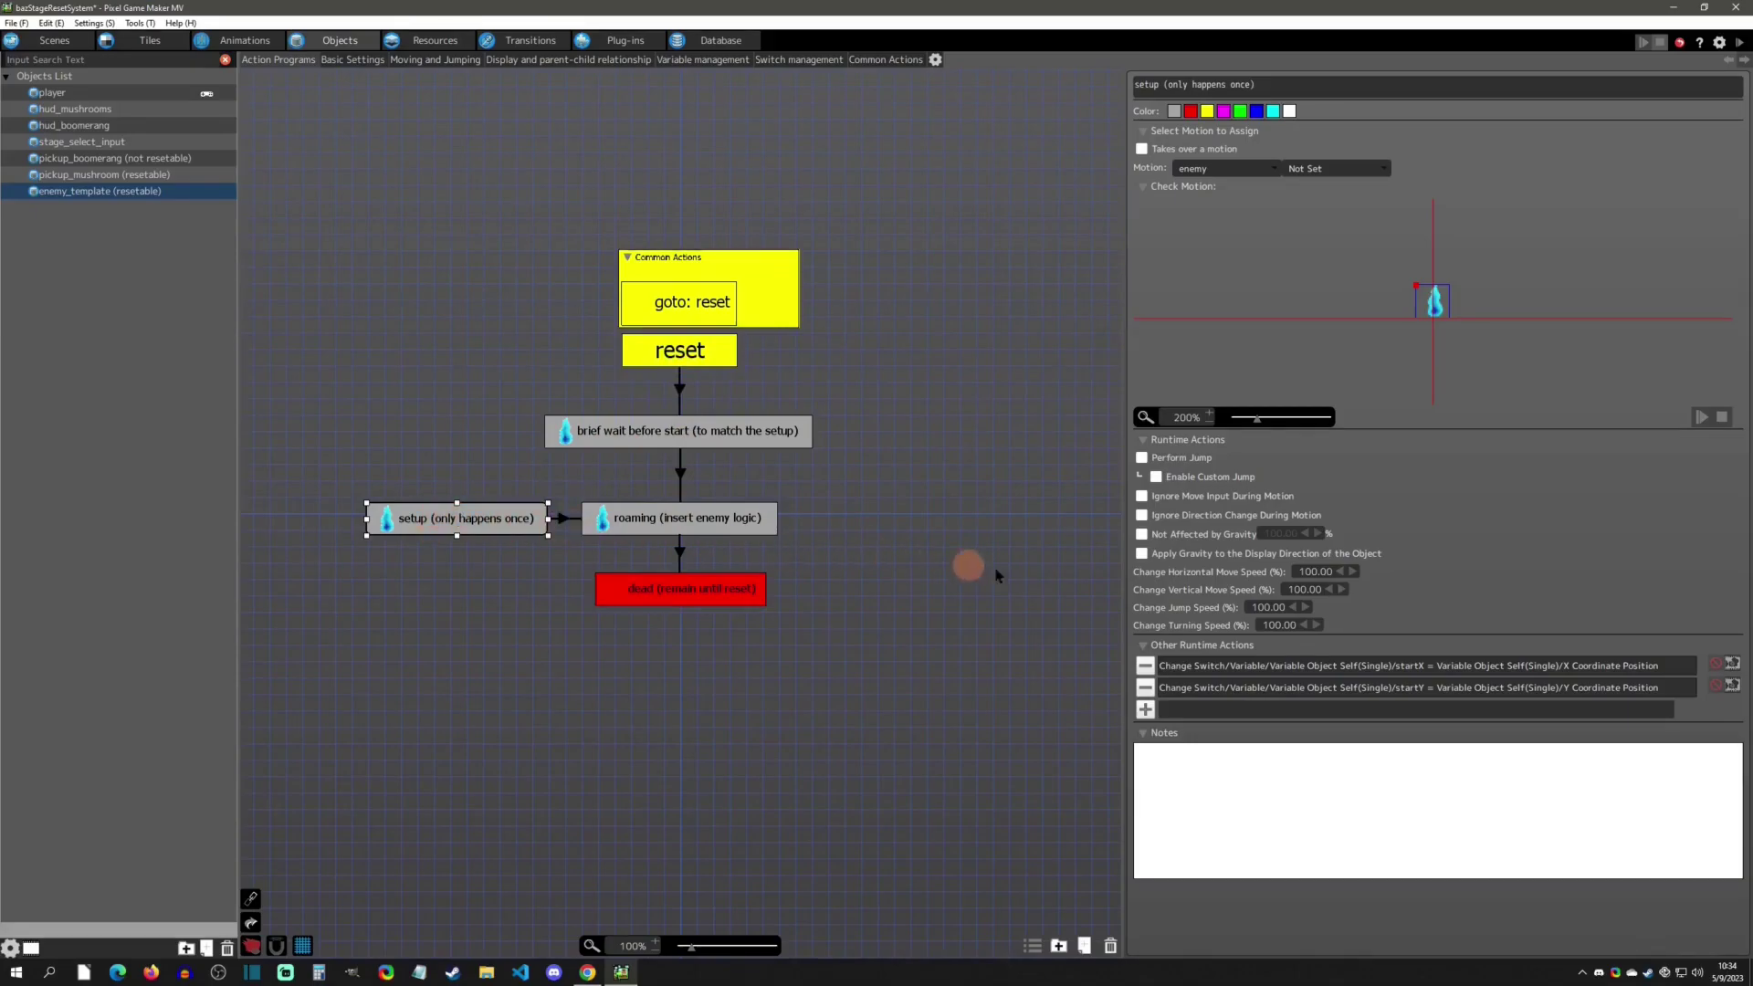
- Review the setup action's startX and startY coordinate changes and the enemy template's own variables
double_click(1371, 666)
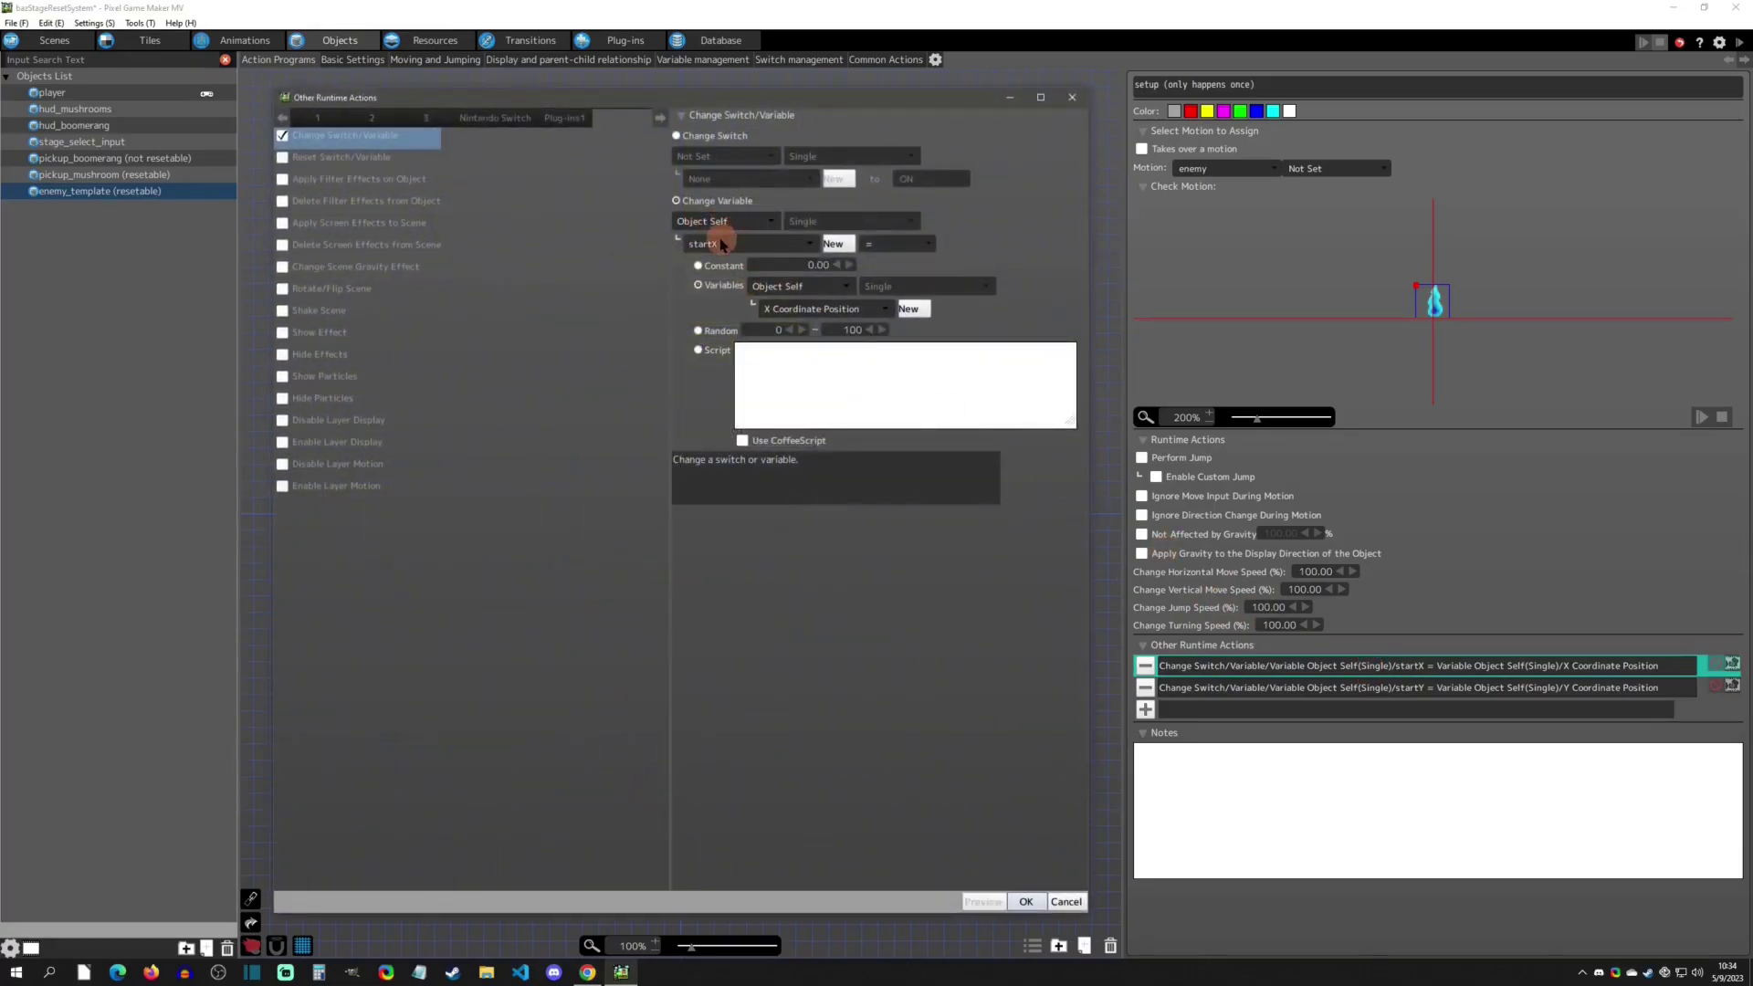
click(1071, 97)
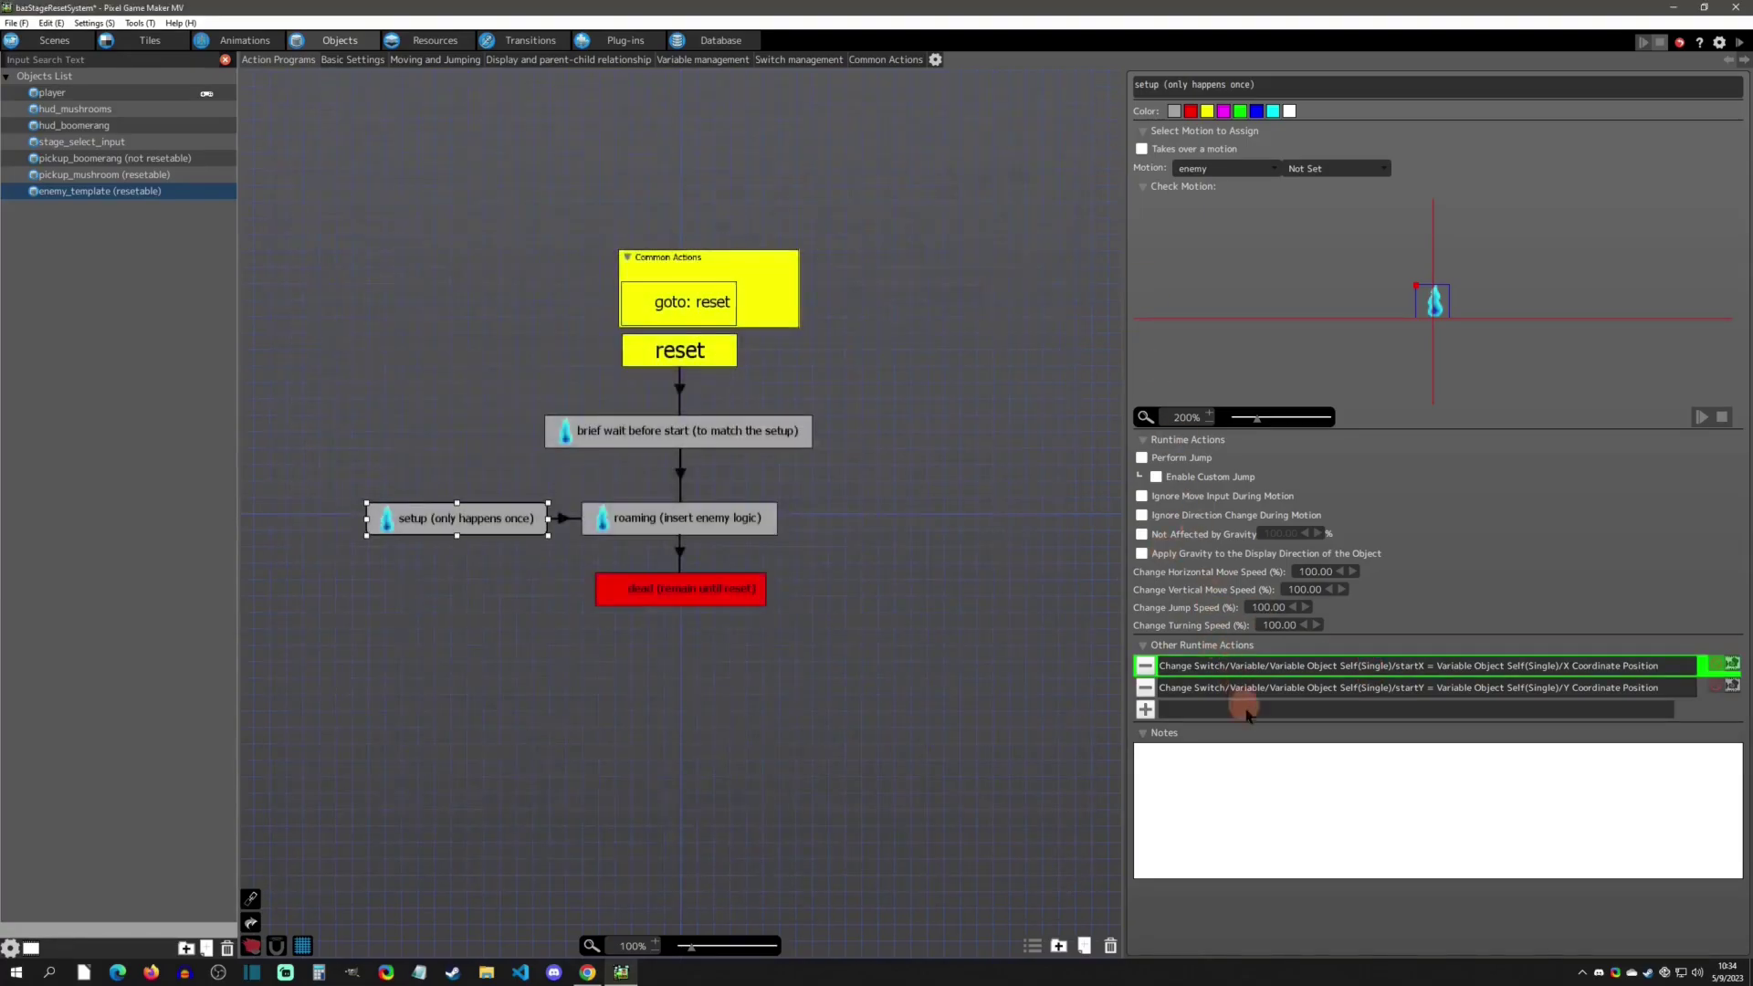
double_click(1321, 689)
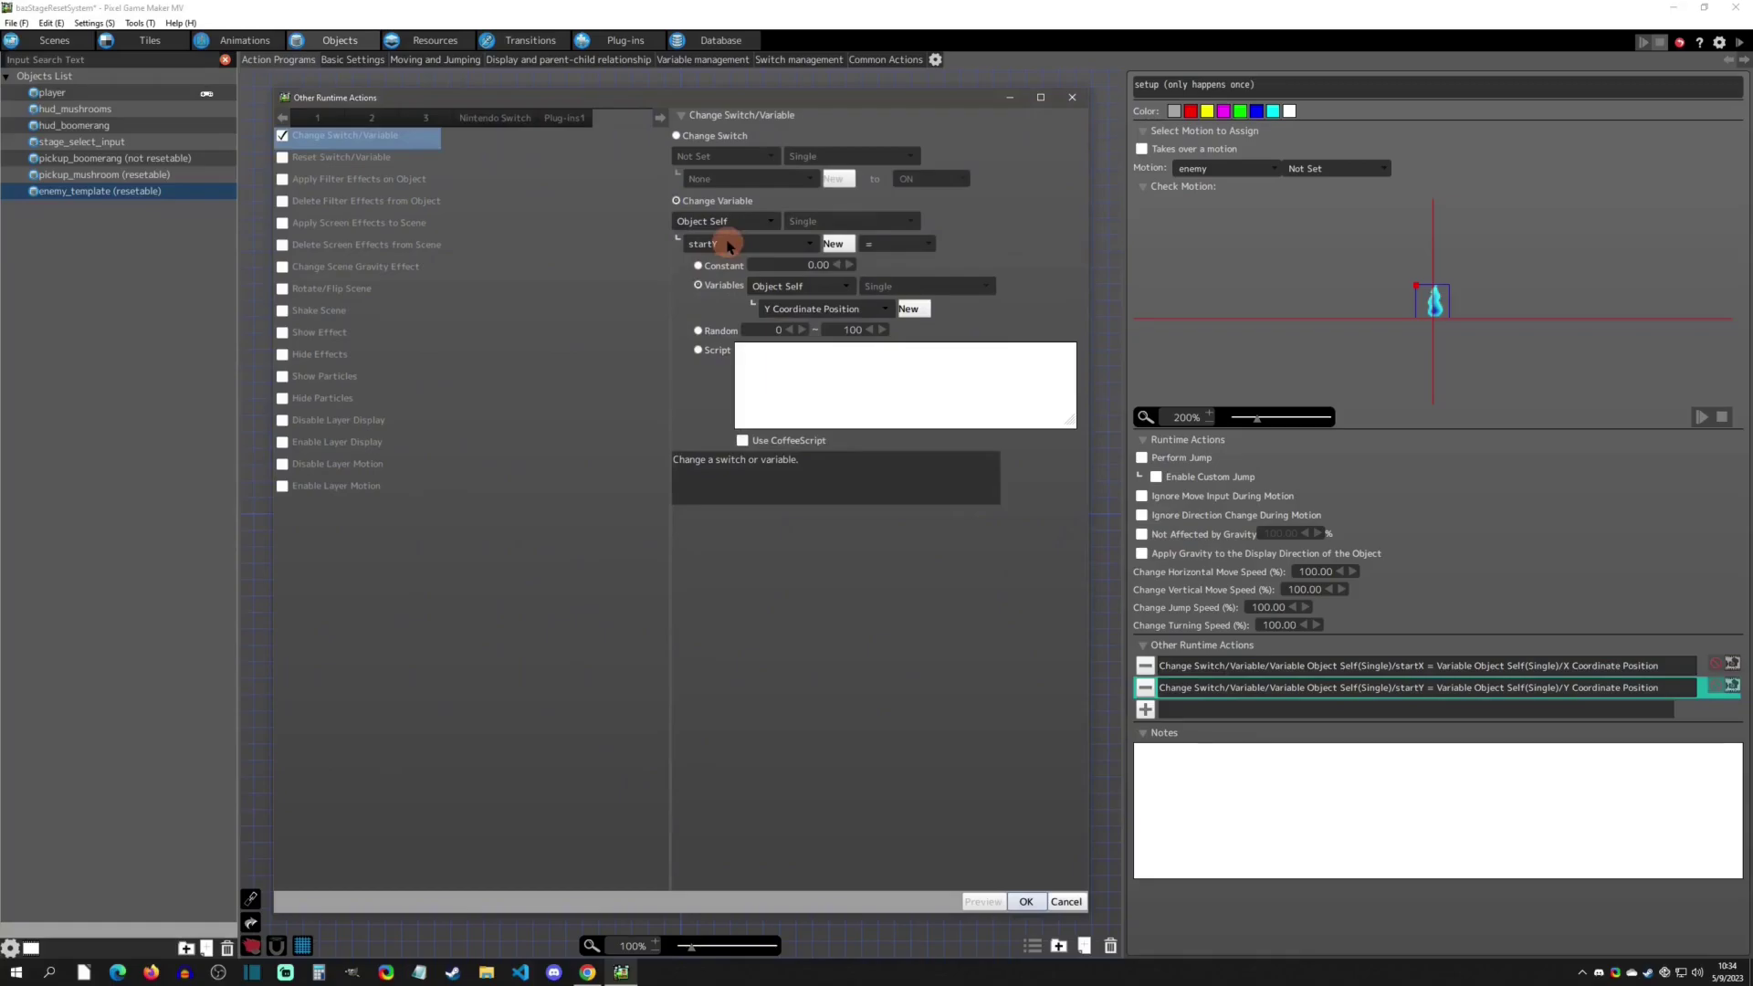
click(1071, 98)
click(702, 59)
click(305, 141)
click(294, 125)
click(278, 59)
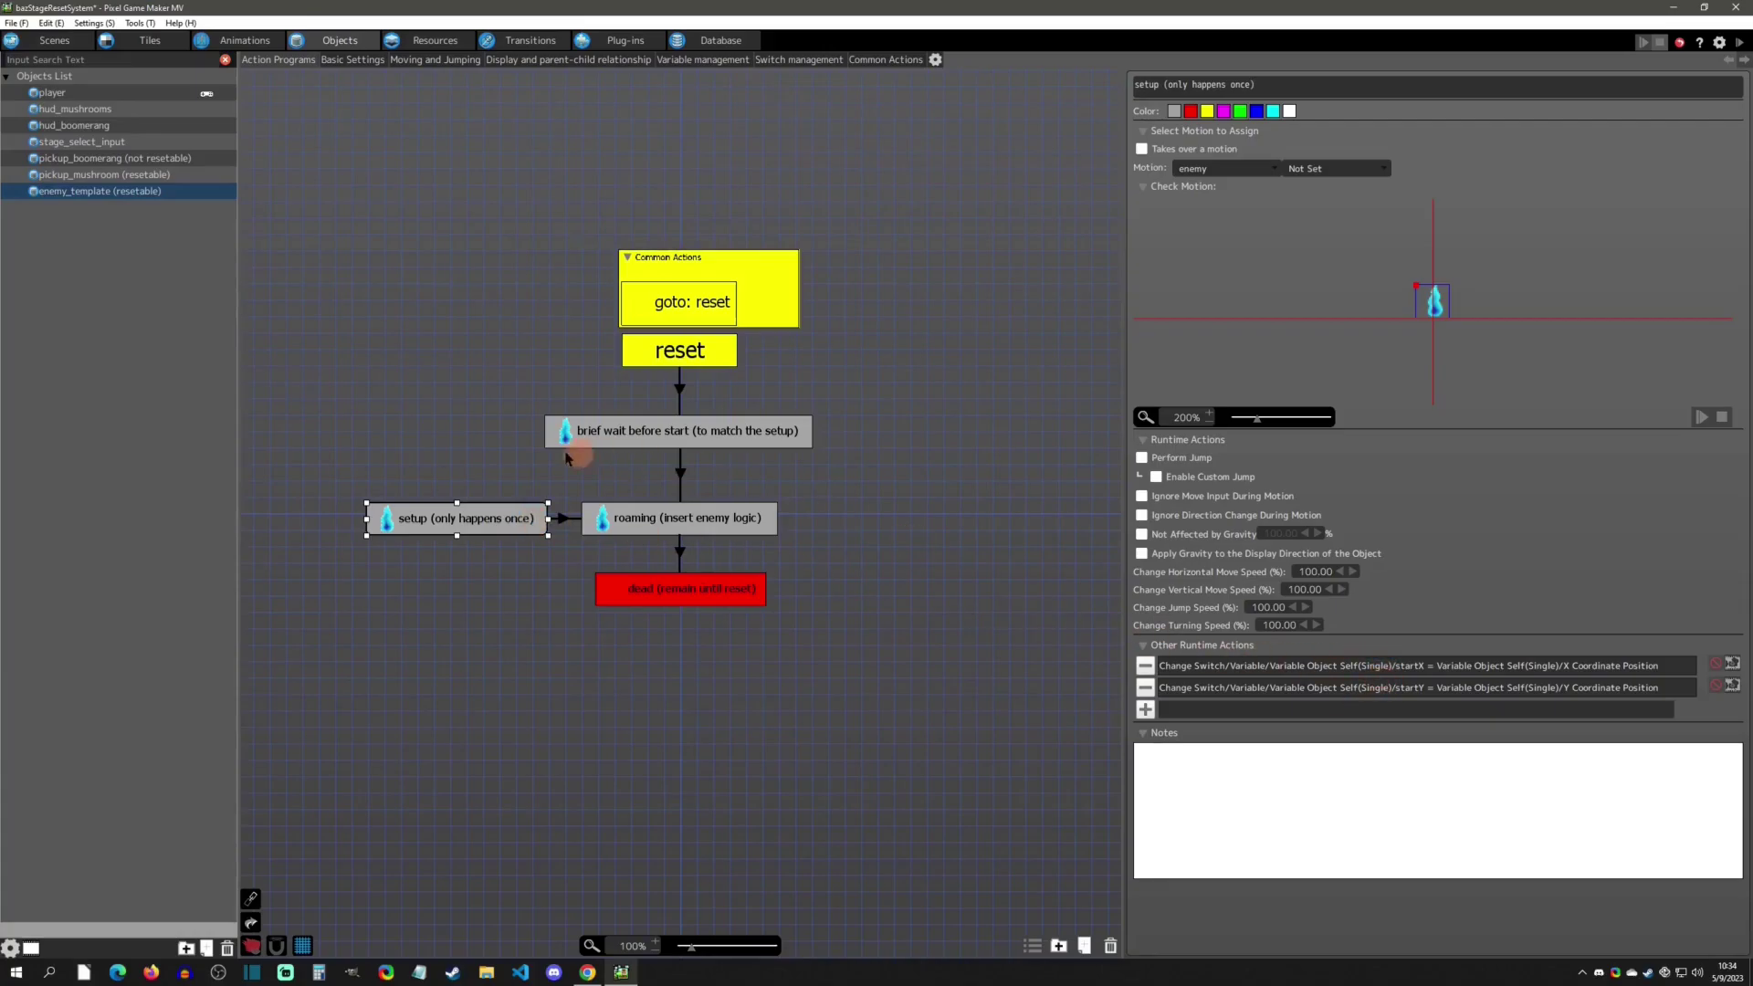
- Examine the timed link from setup to roaming, the roaming action, its link to dead, and the dead action
click(561, 518)
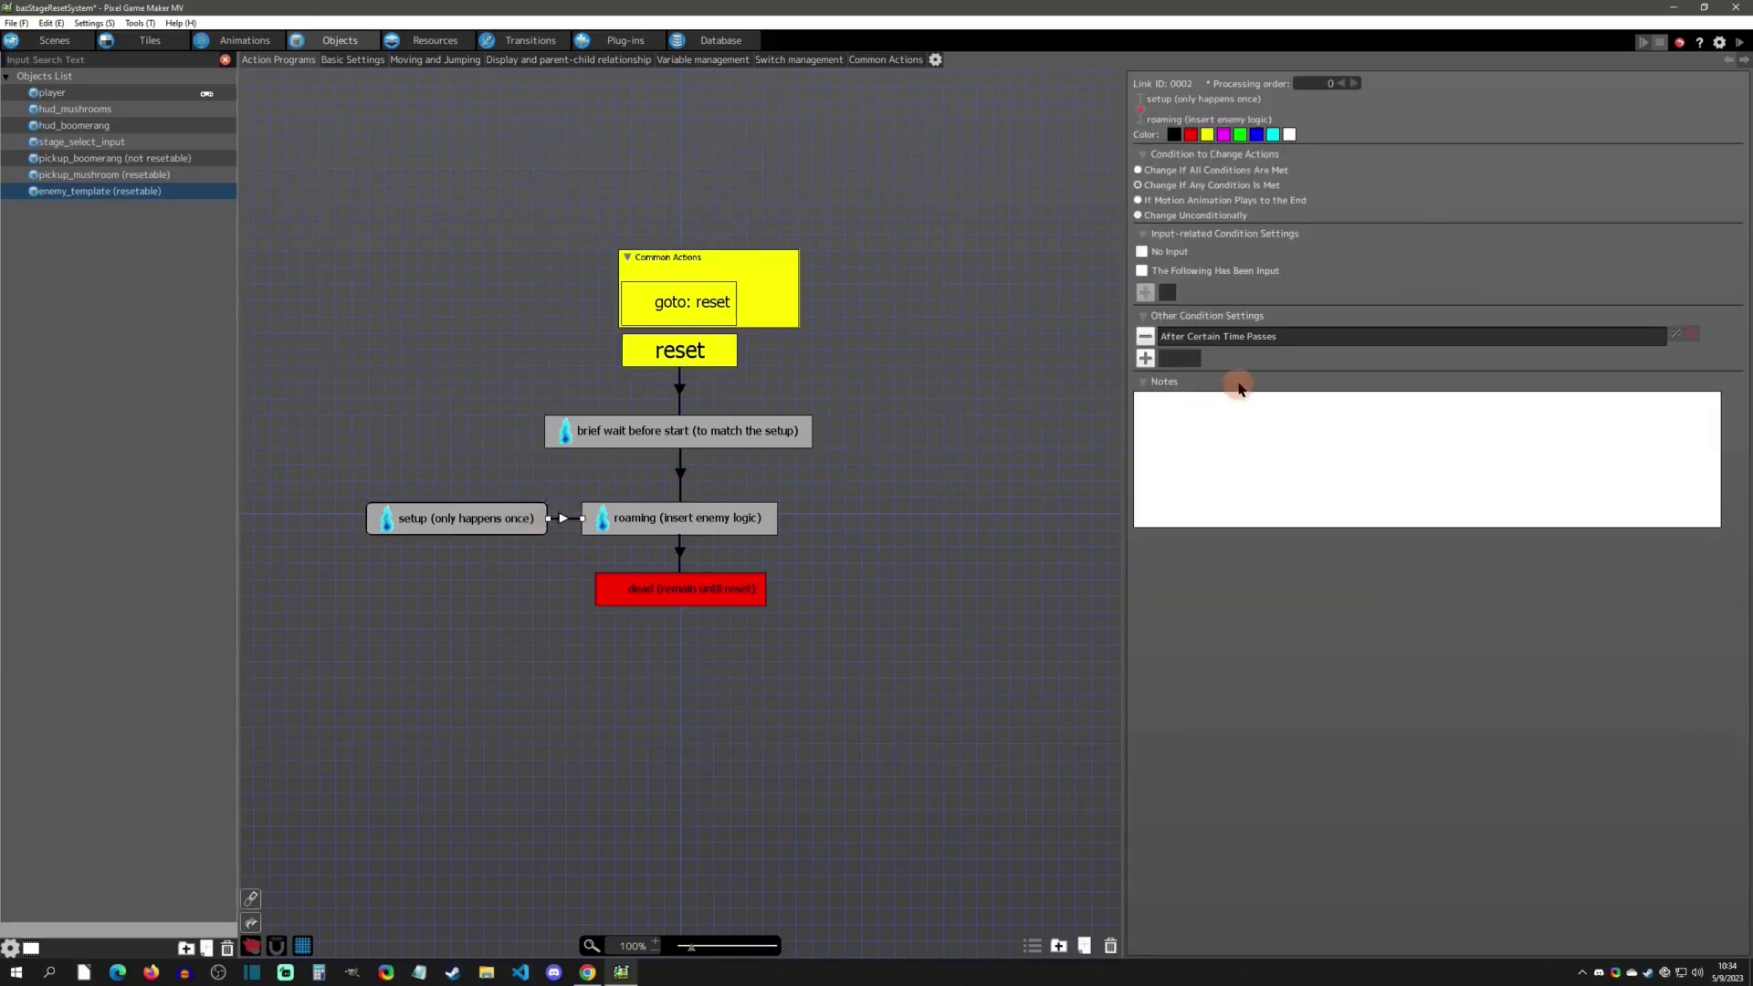
double_click(1246, 336)
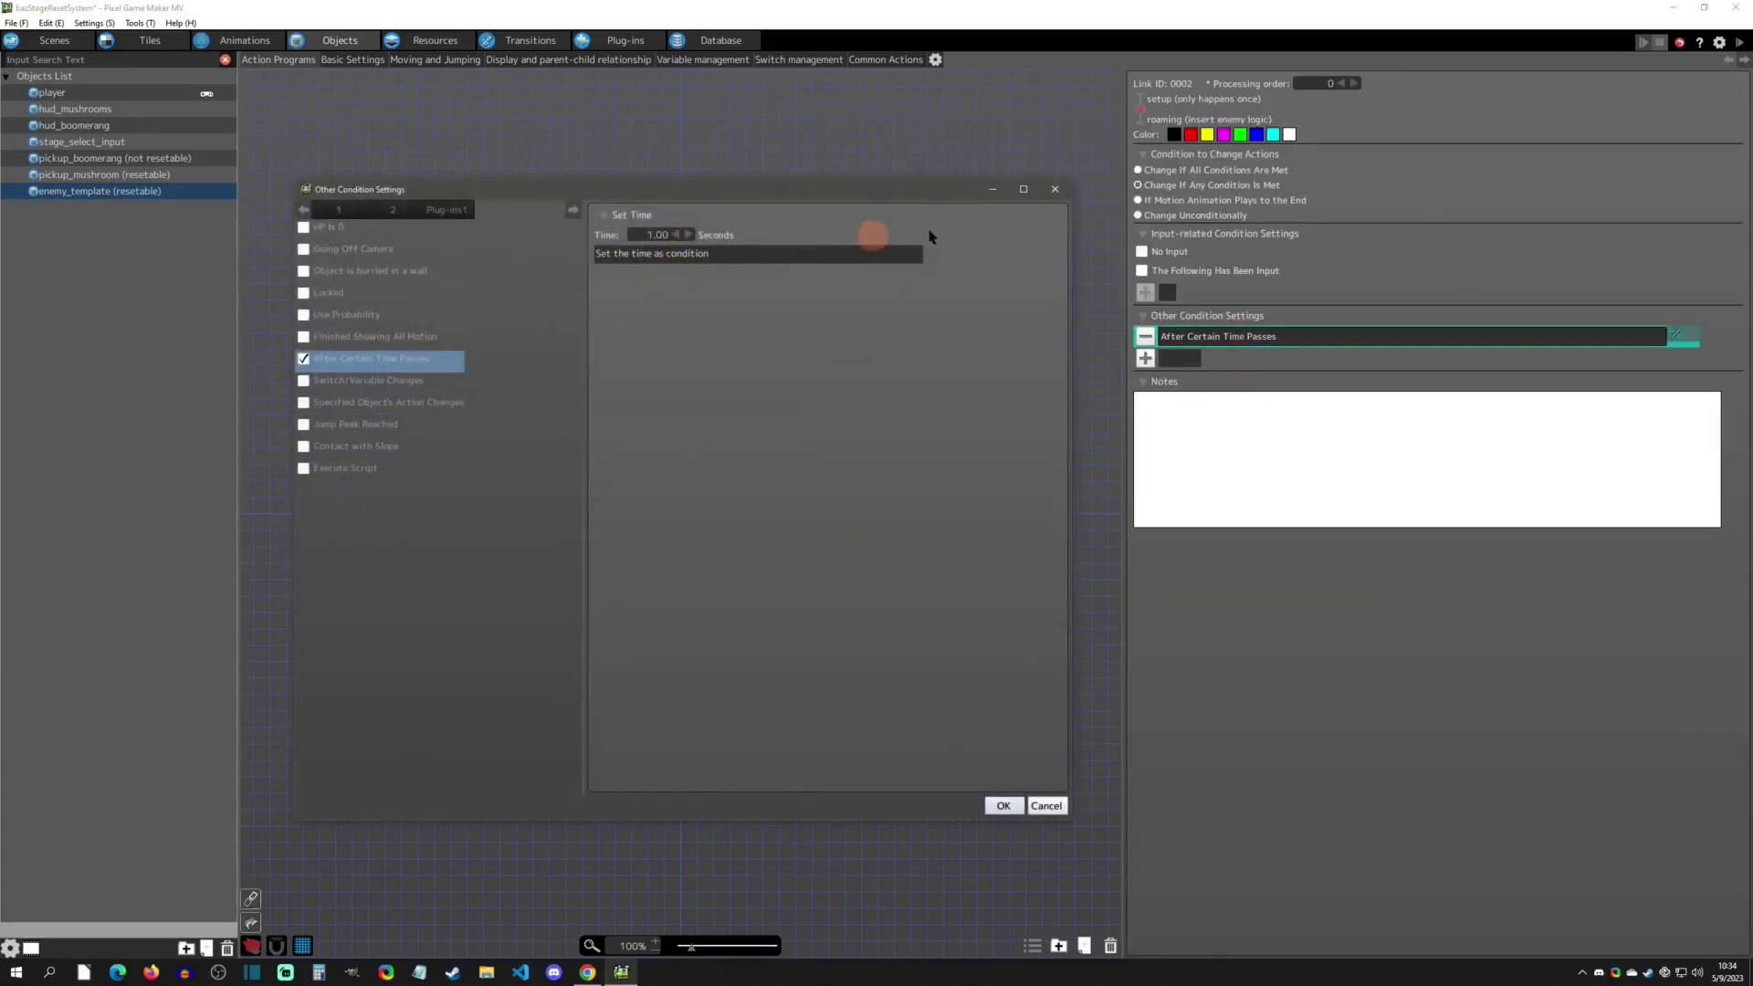
click(1055, 189)
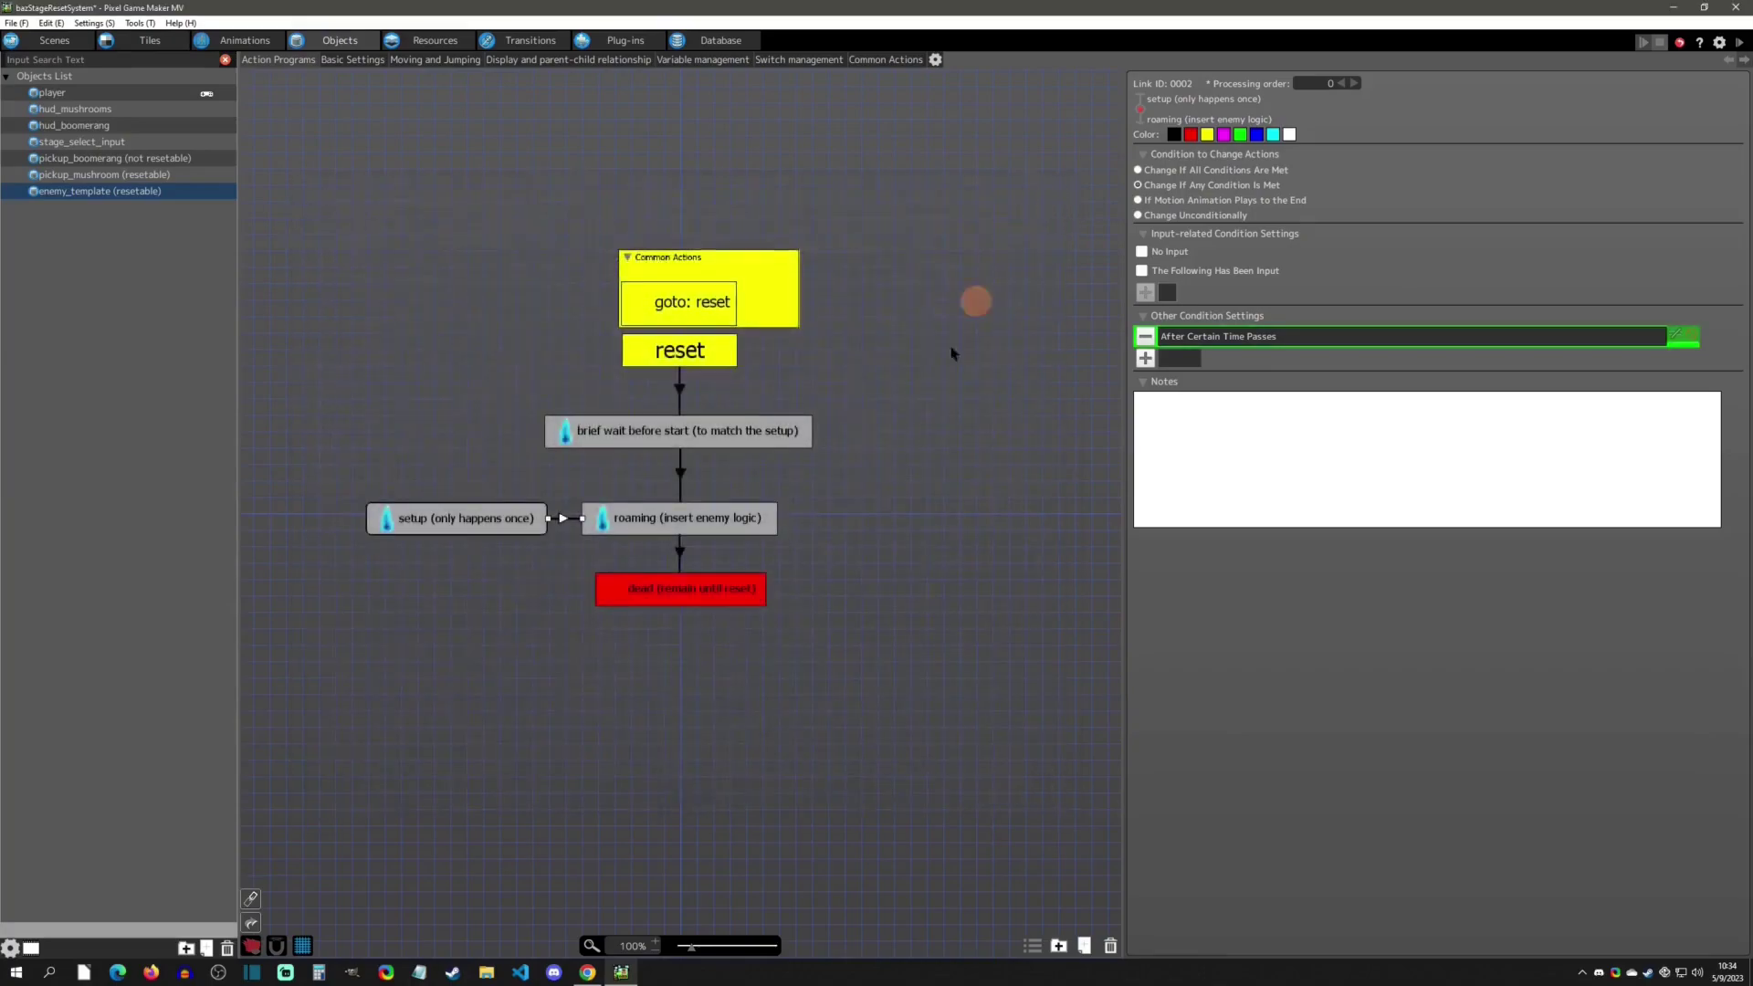
click(625, 530)
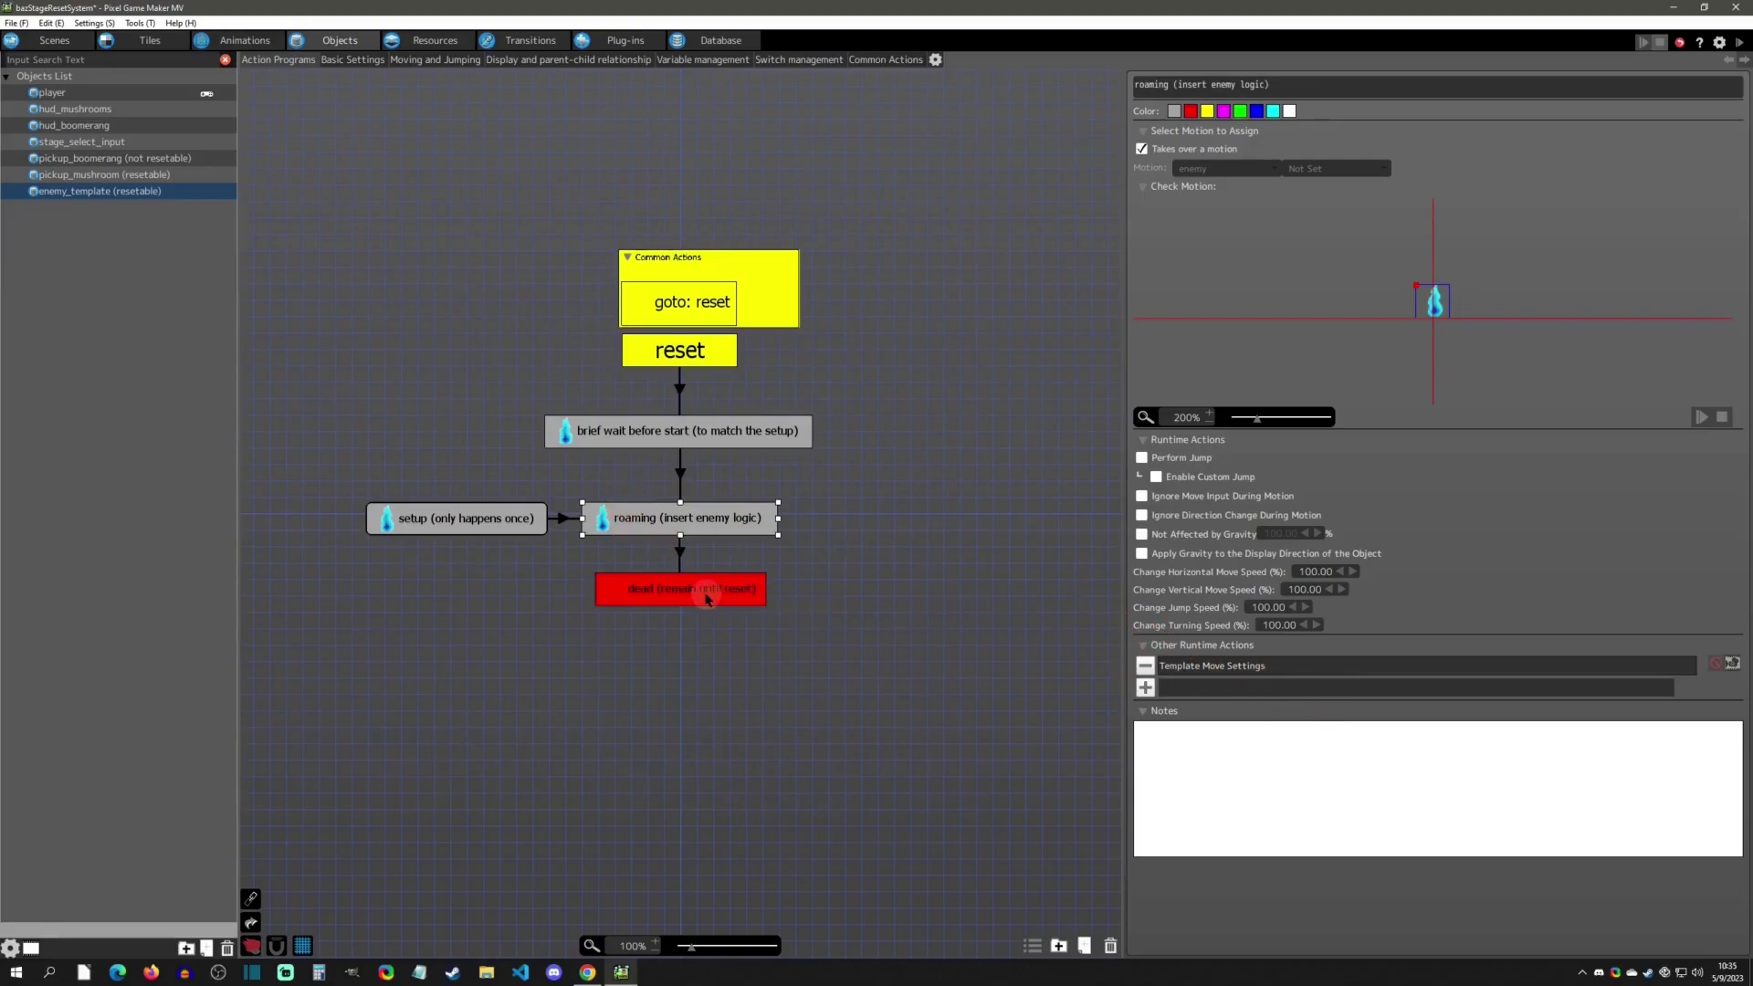
click(681, 557)
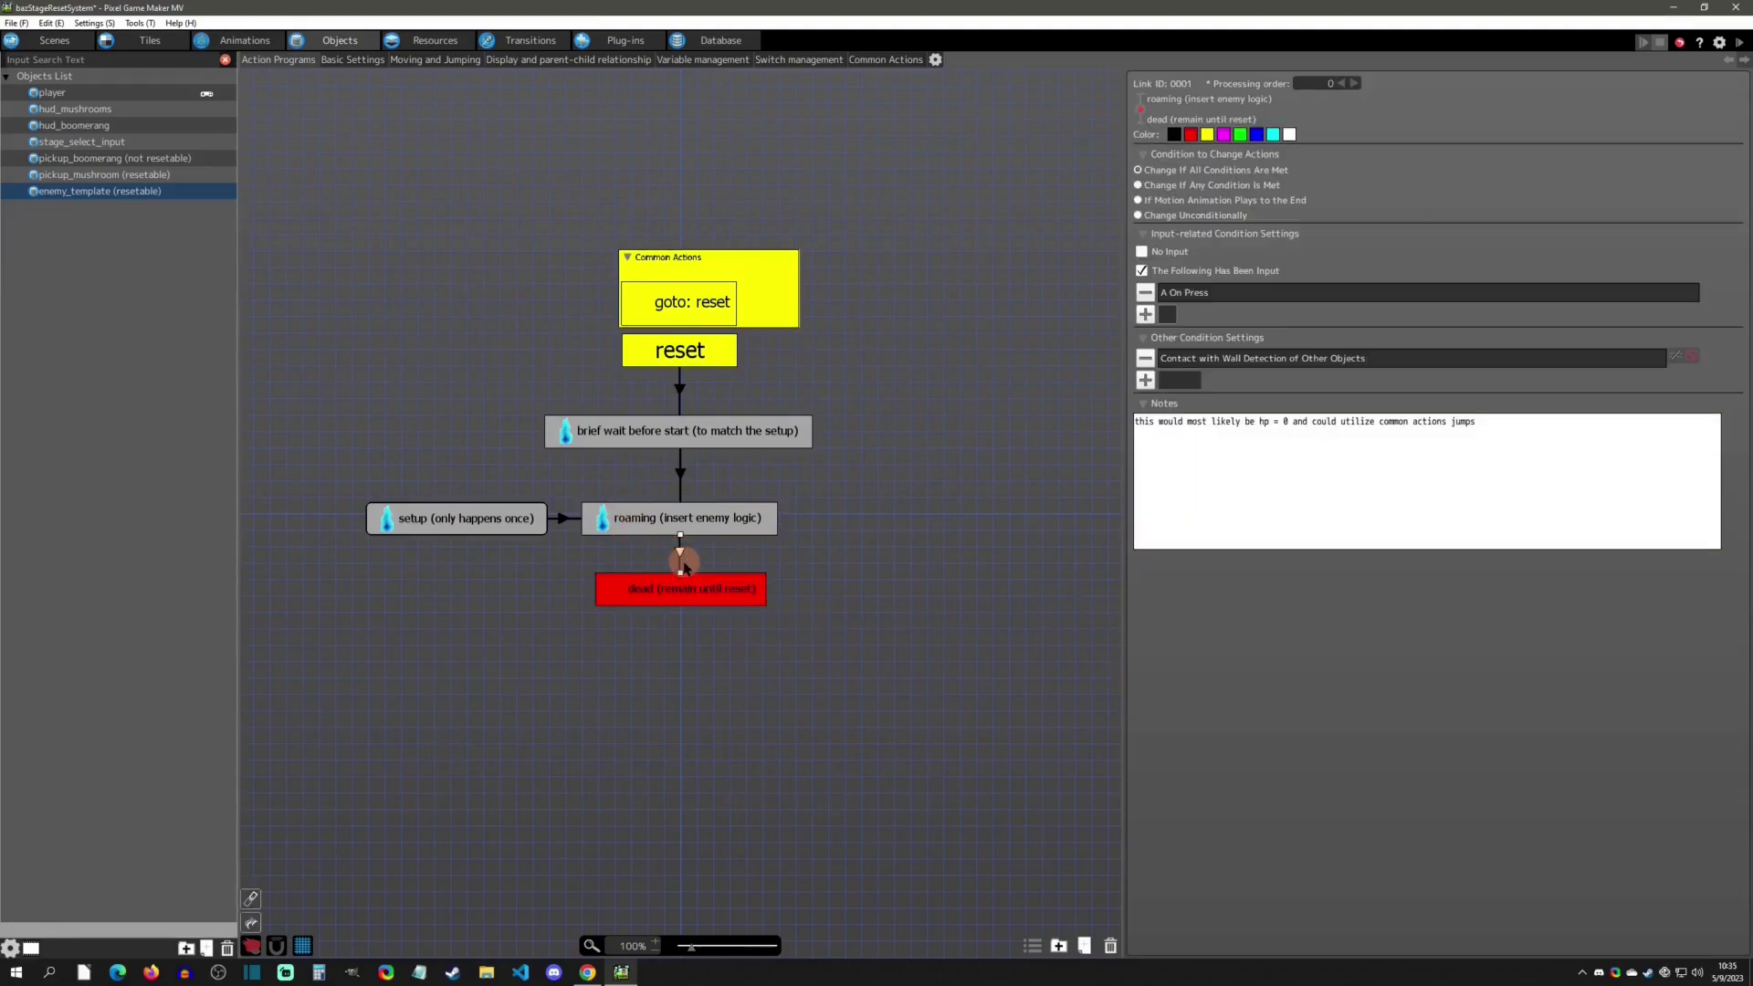
click(684, 584)
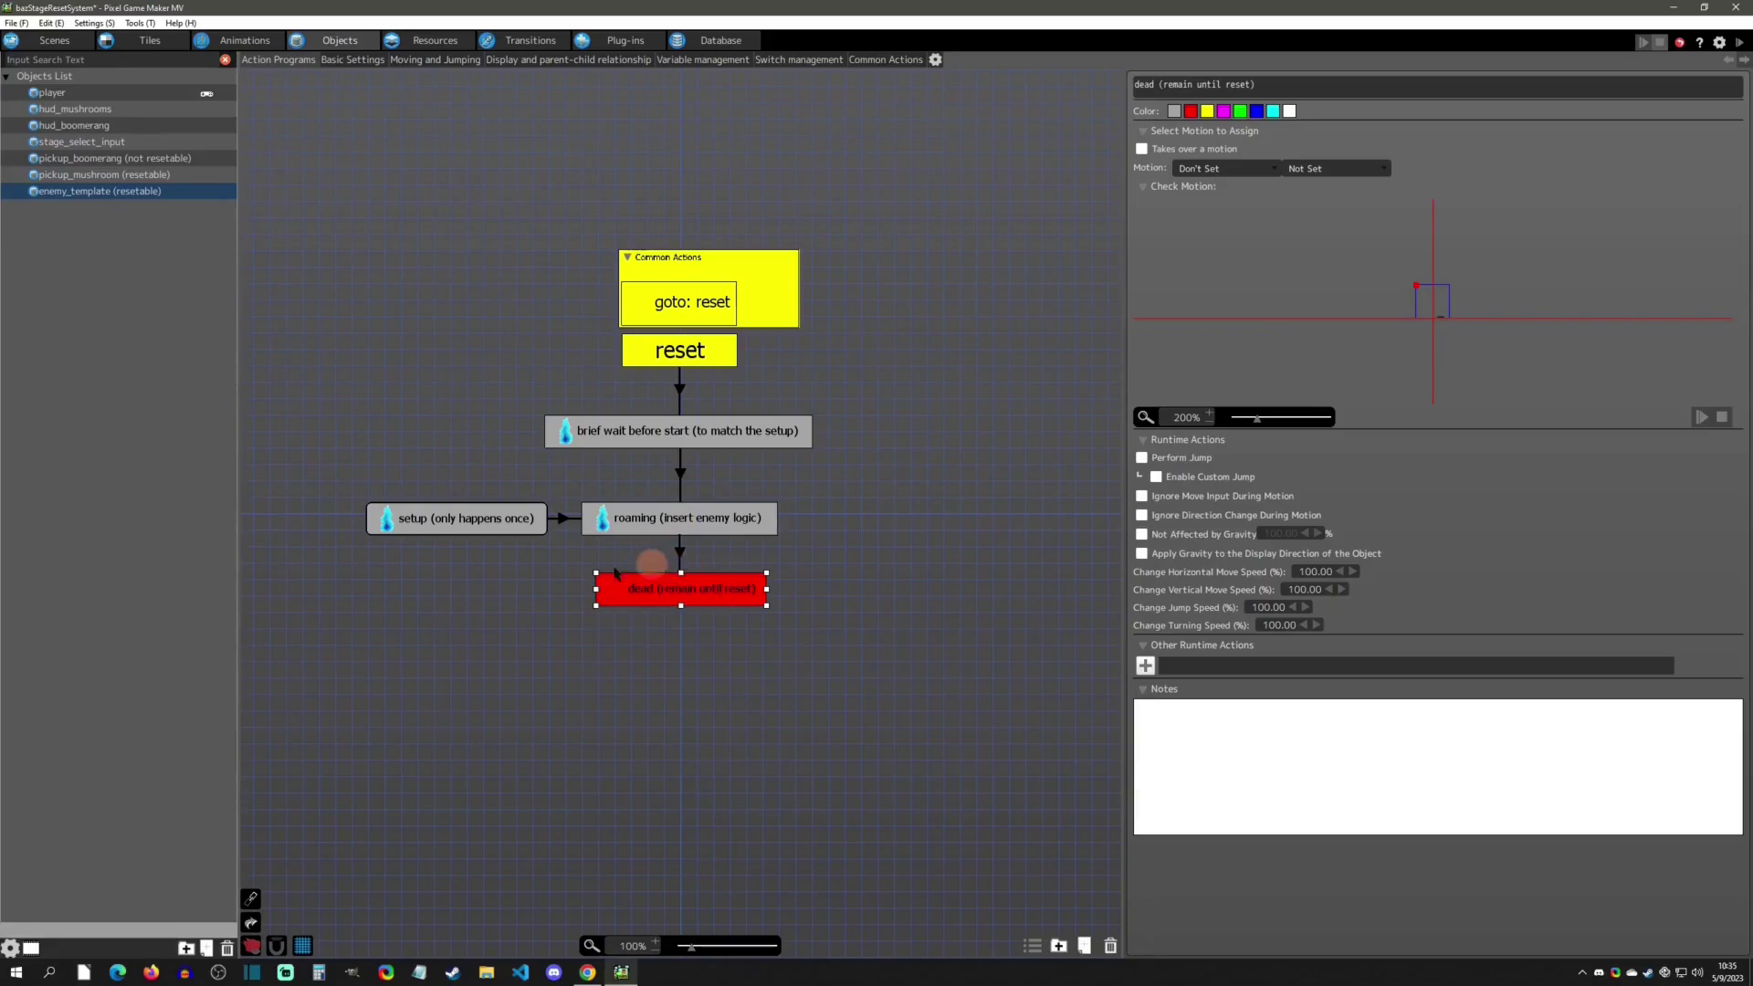
- Review the enemy's goto: reset runtime actions and the reset action's X coordinate, Y coordinate and HP changes
click(711, 304)
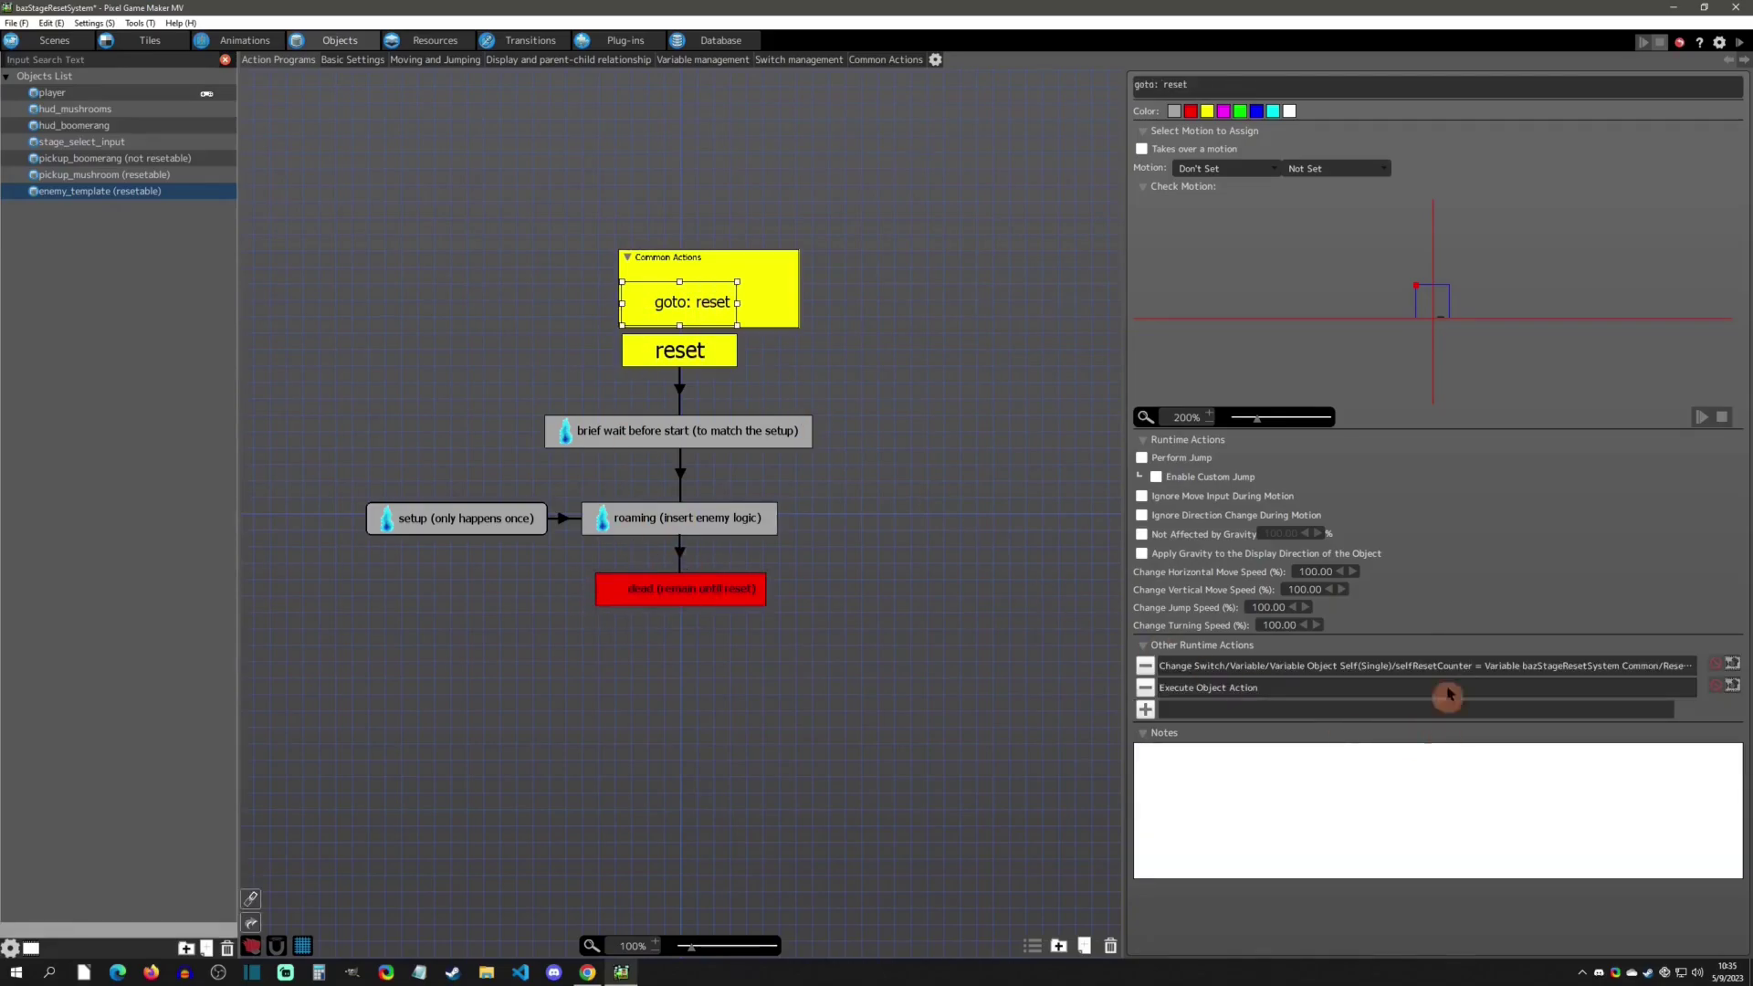
click(1318, 666)
click(723, 364)
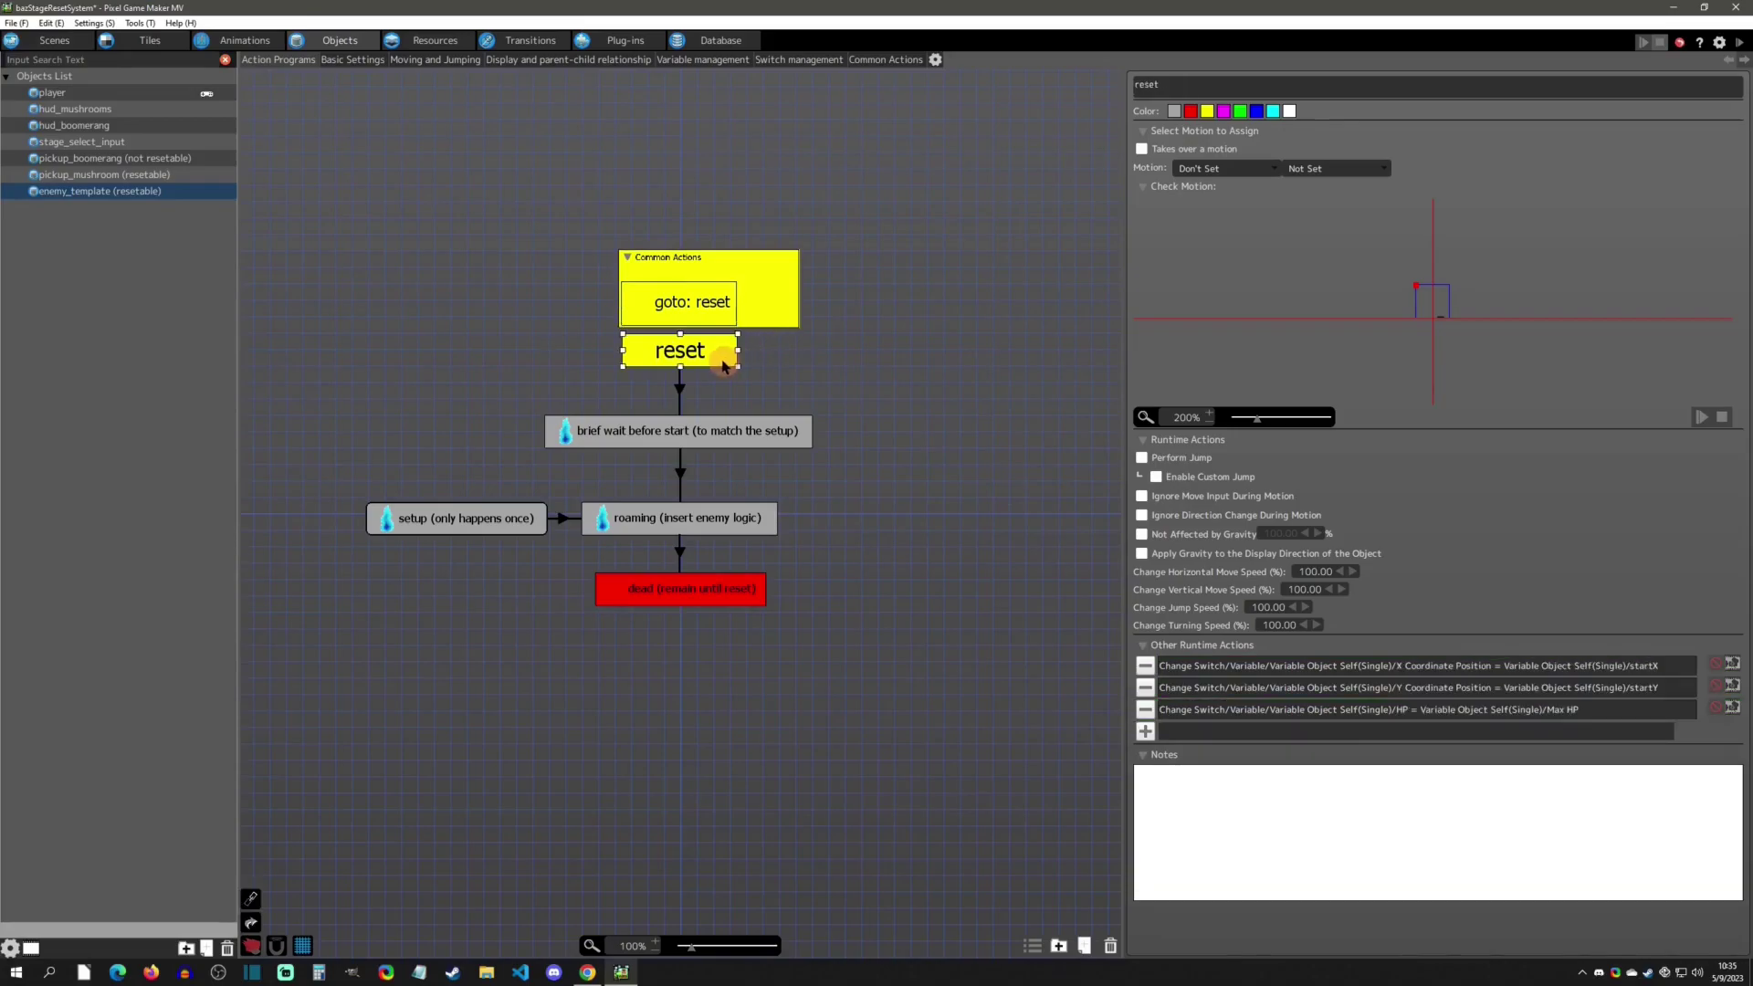
click(1480, 673)
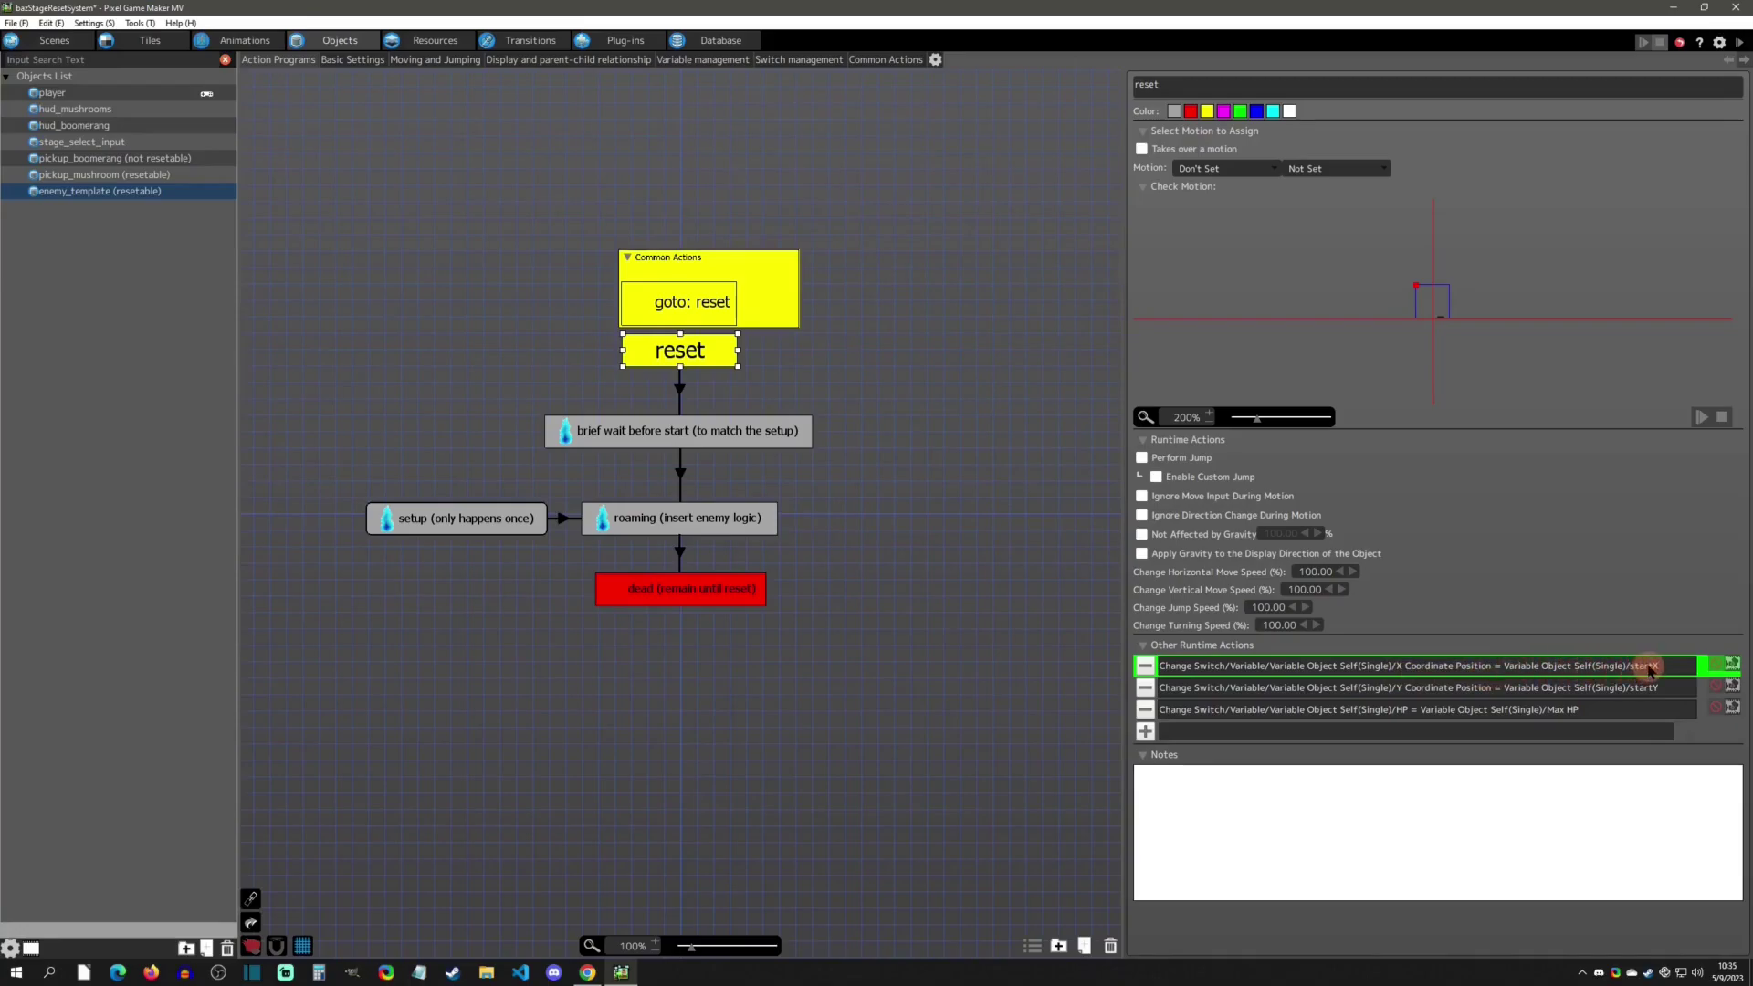
click(1385, 692)
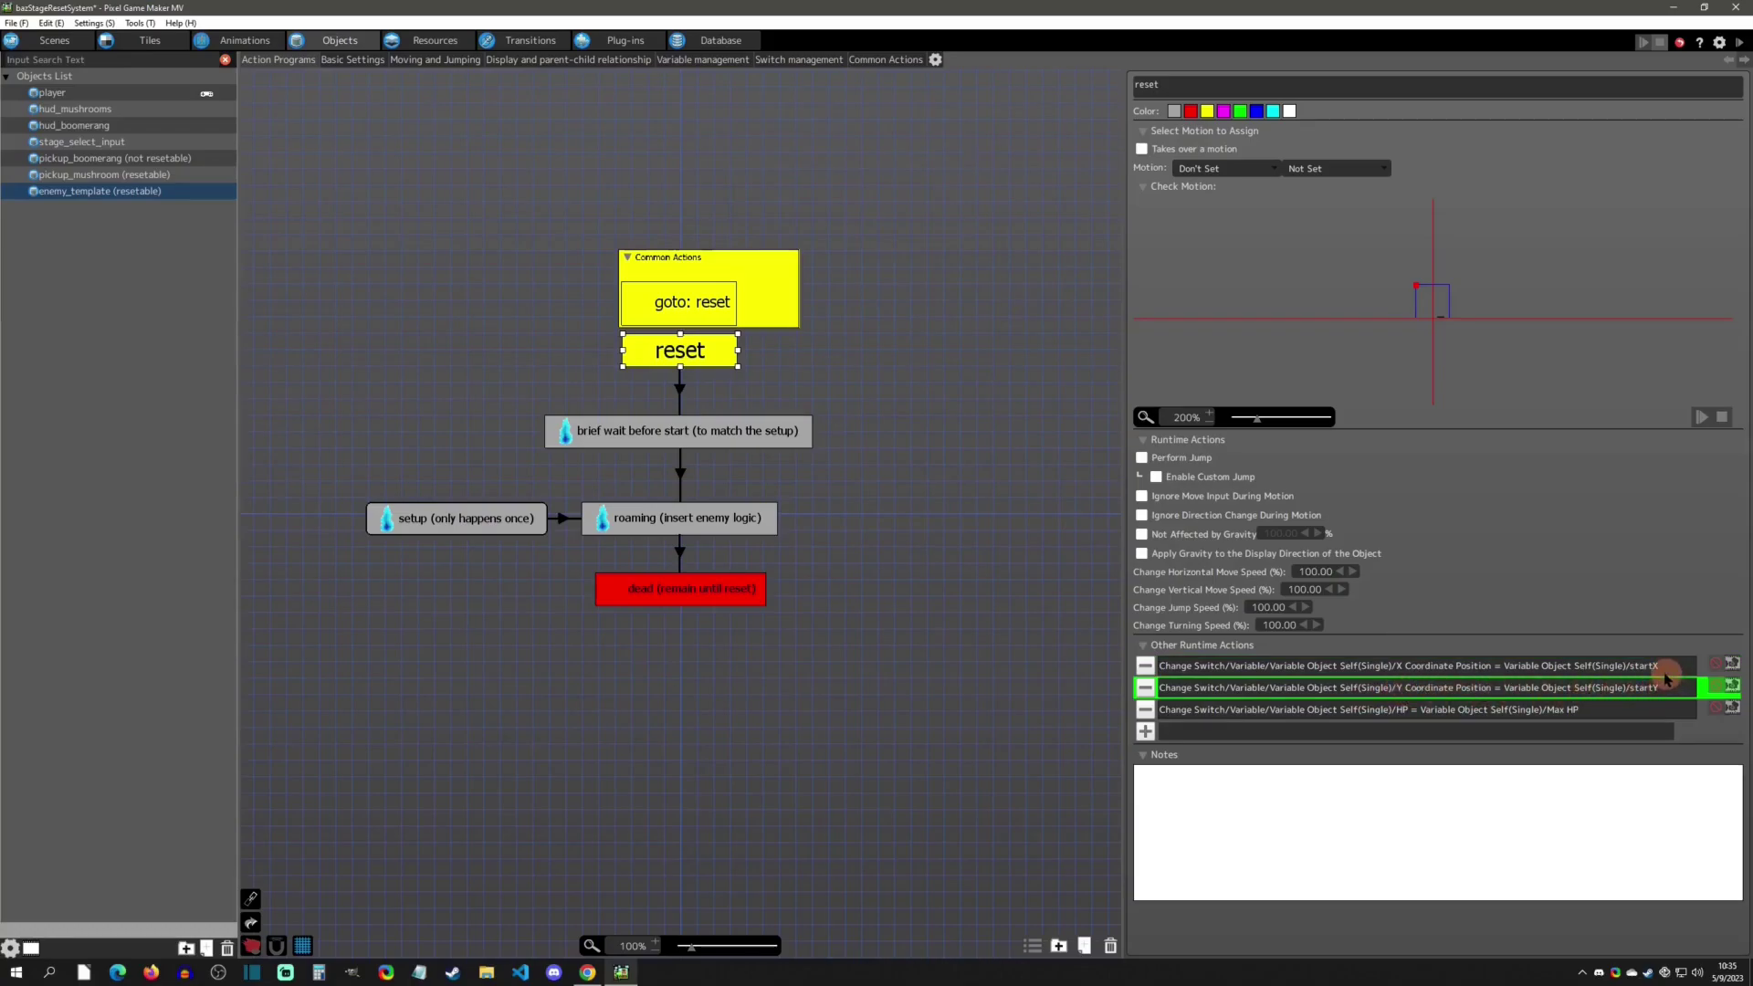
double_click(1518, 717)
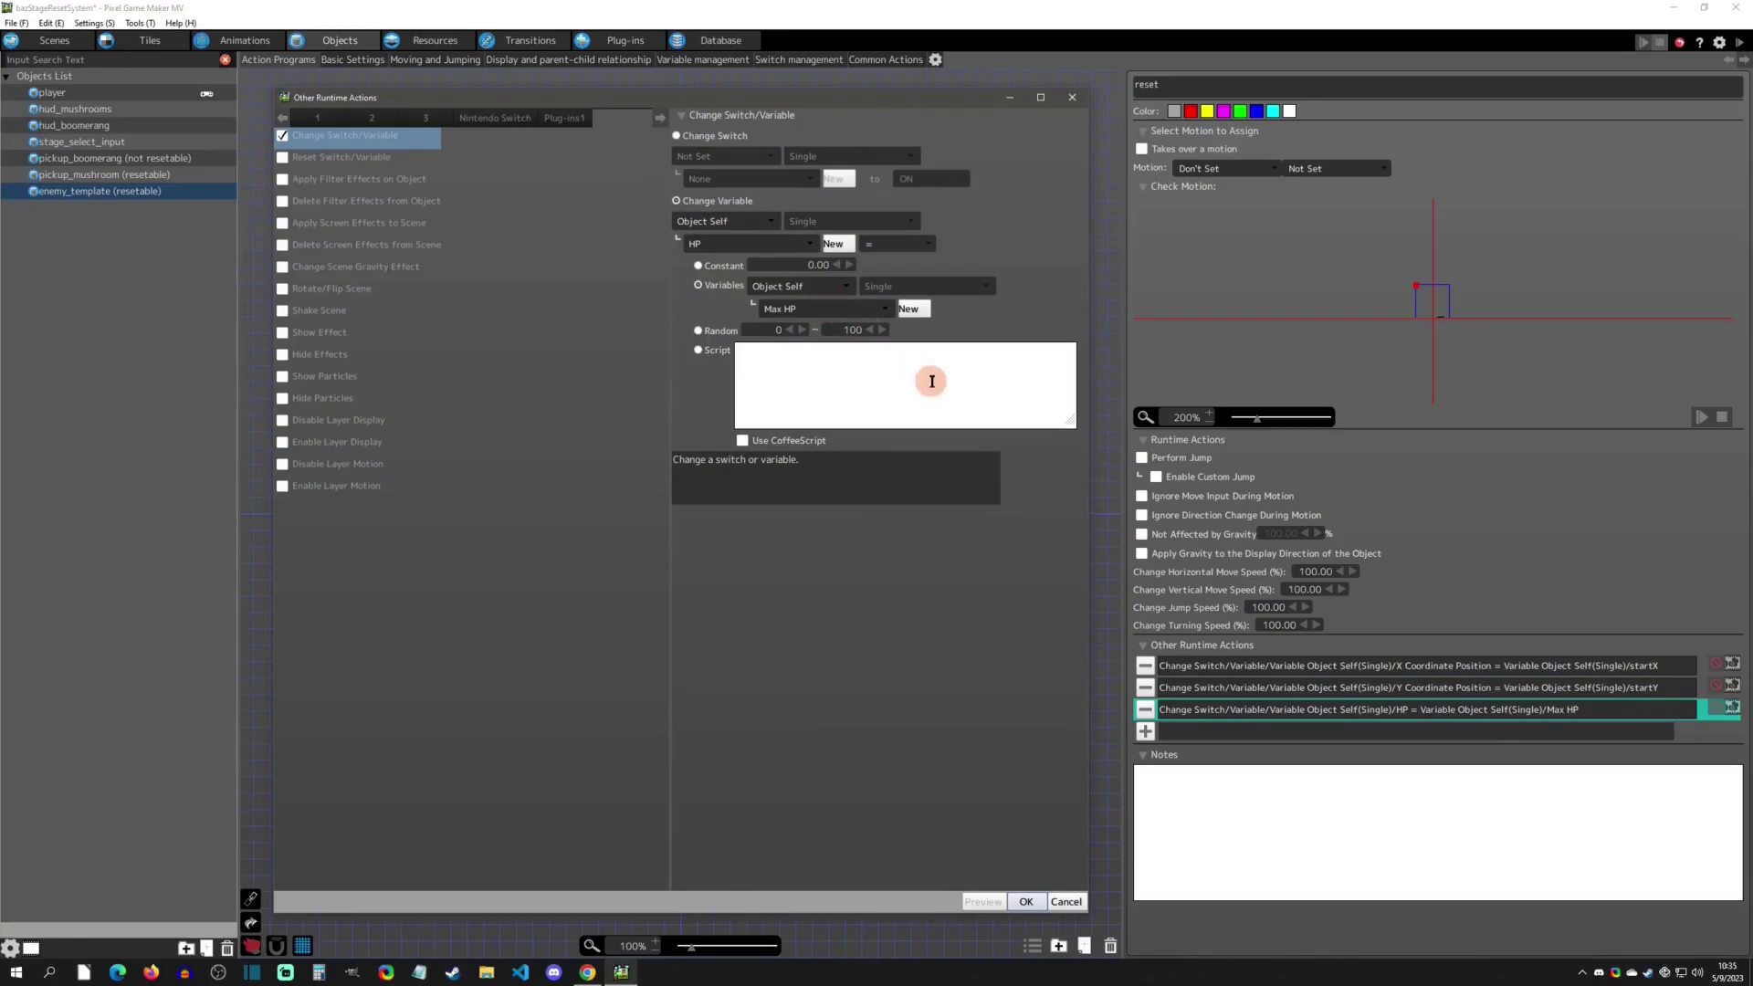
click(1071, 98)
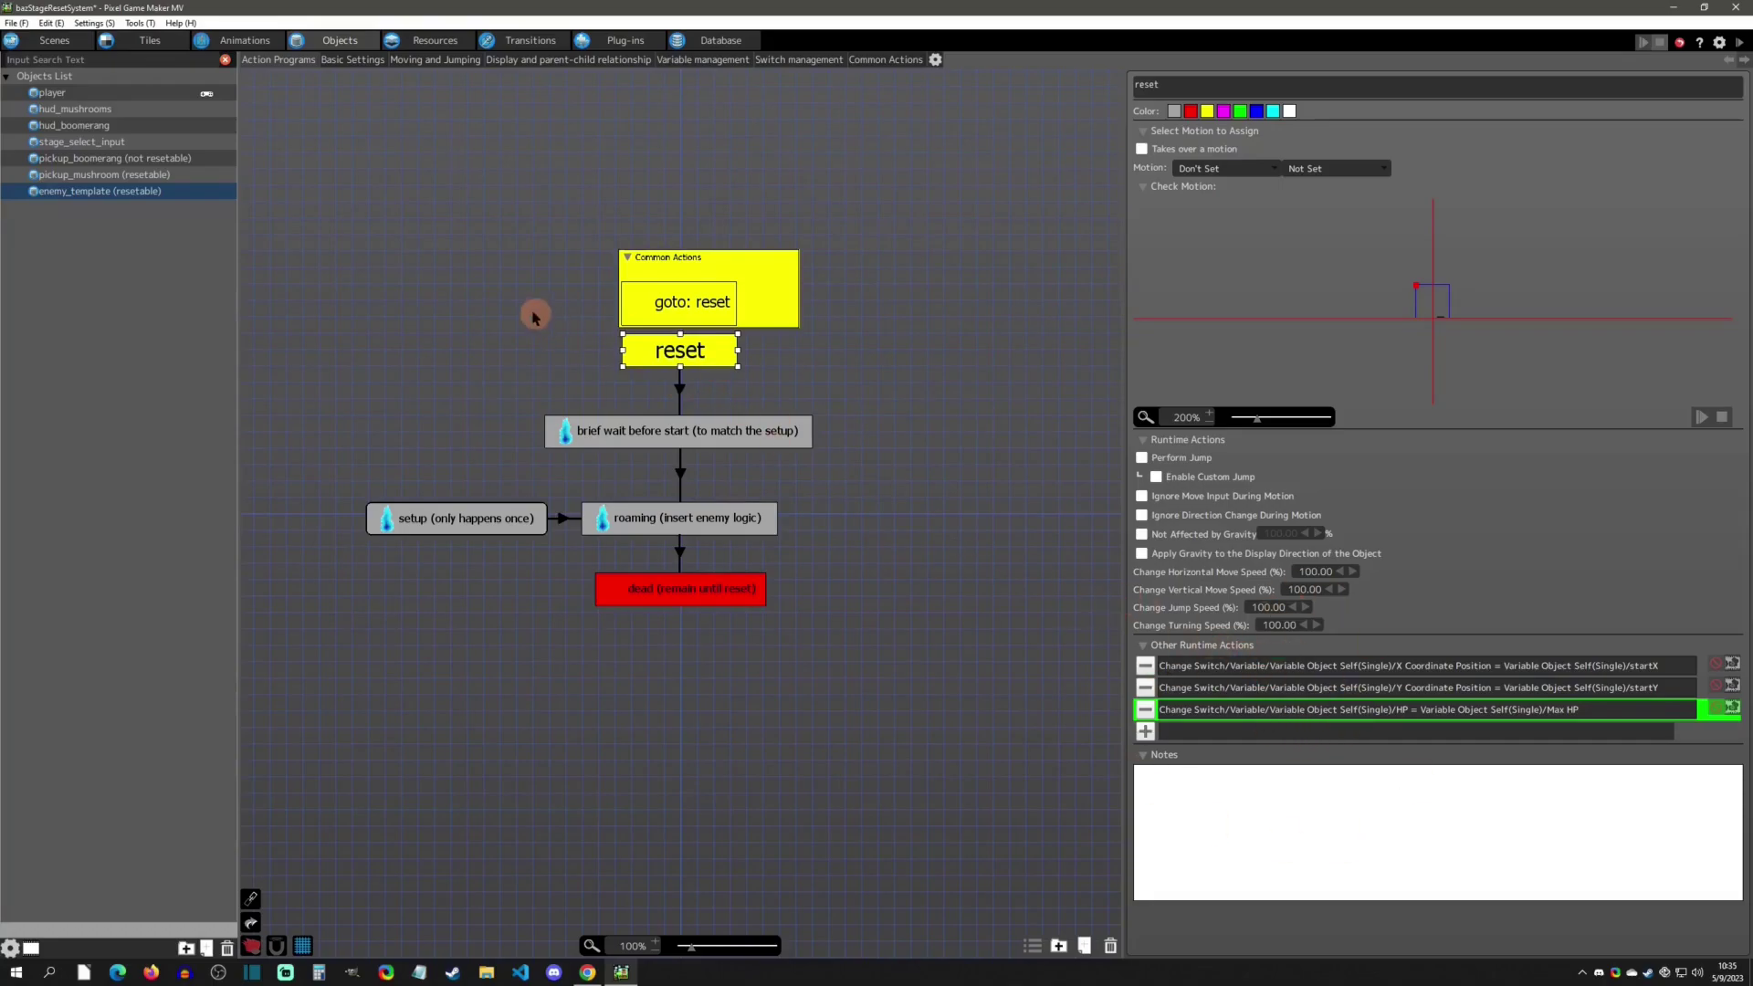
- Examine the enemy's flow from goto: reset and reset to brief wait before start, comparing it with the link from setup to roaming
click(679, 384)
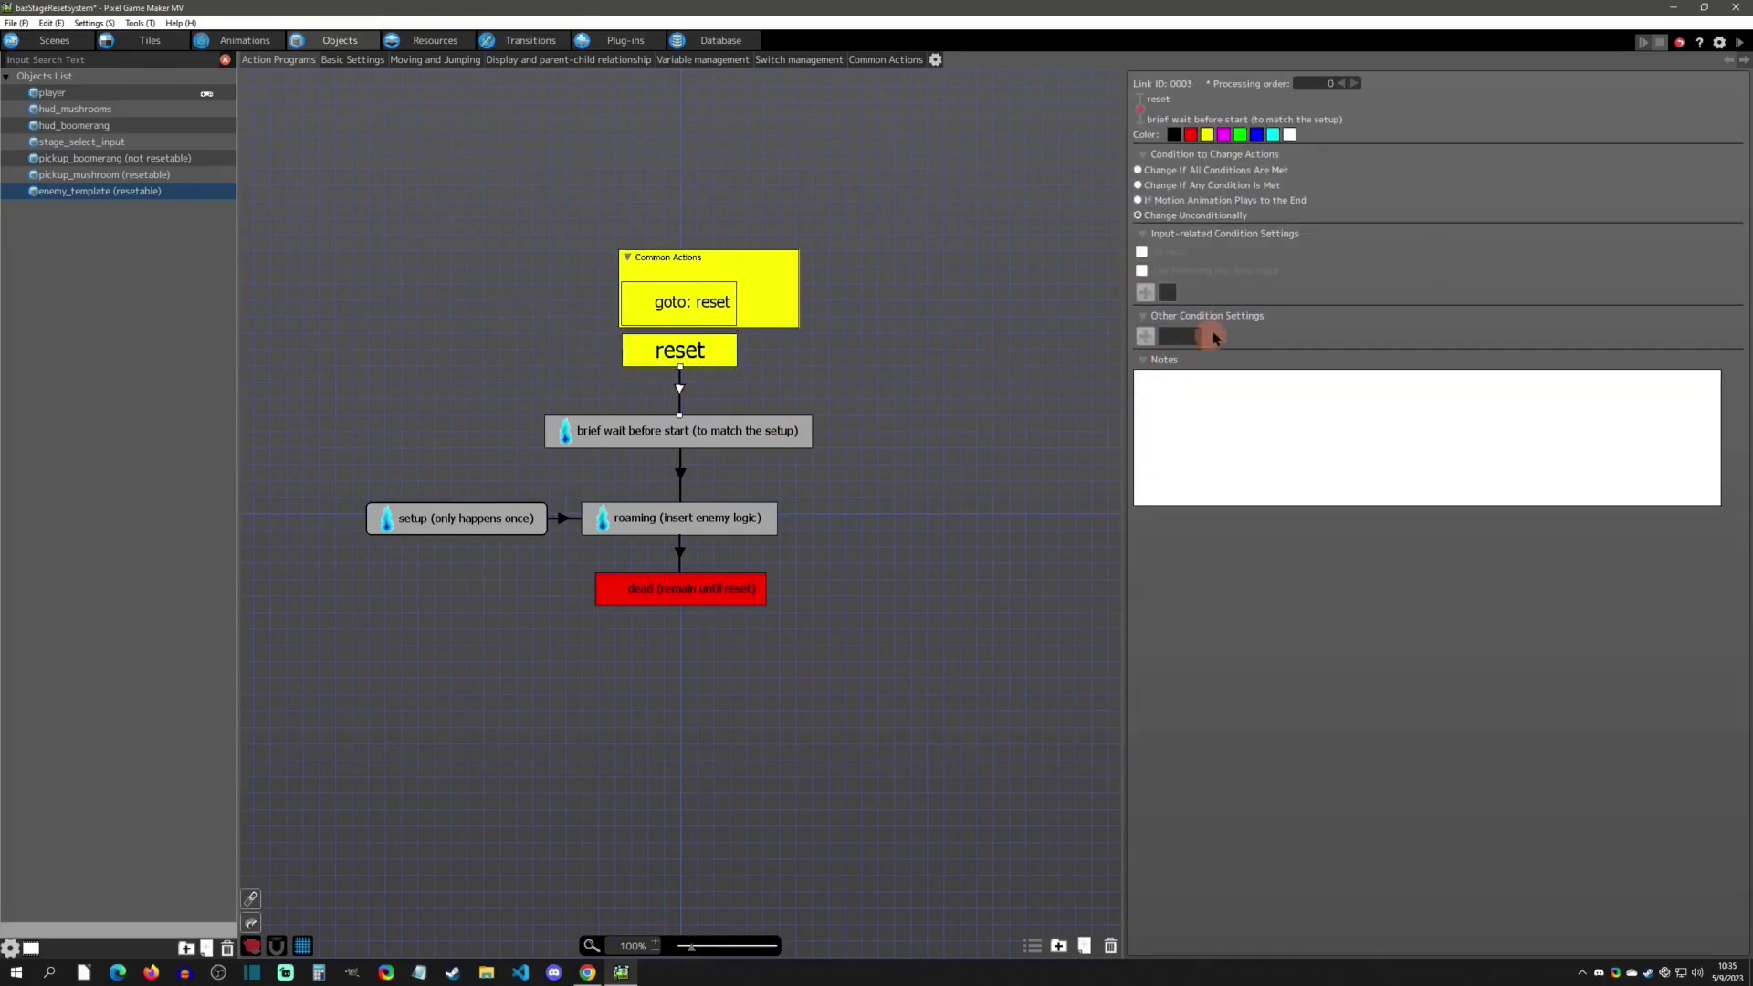
click(724, 442)
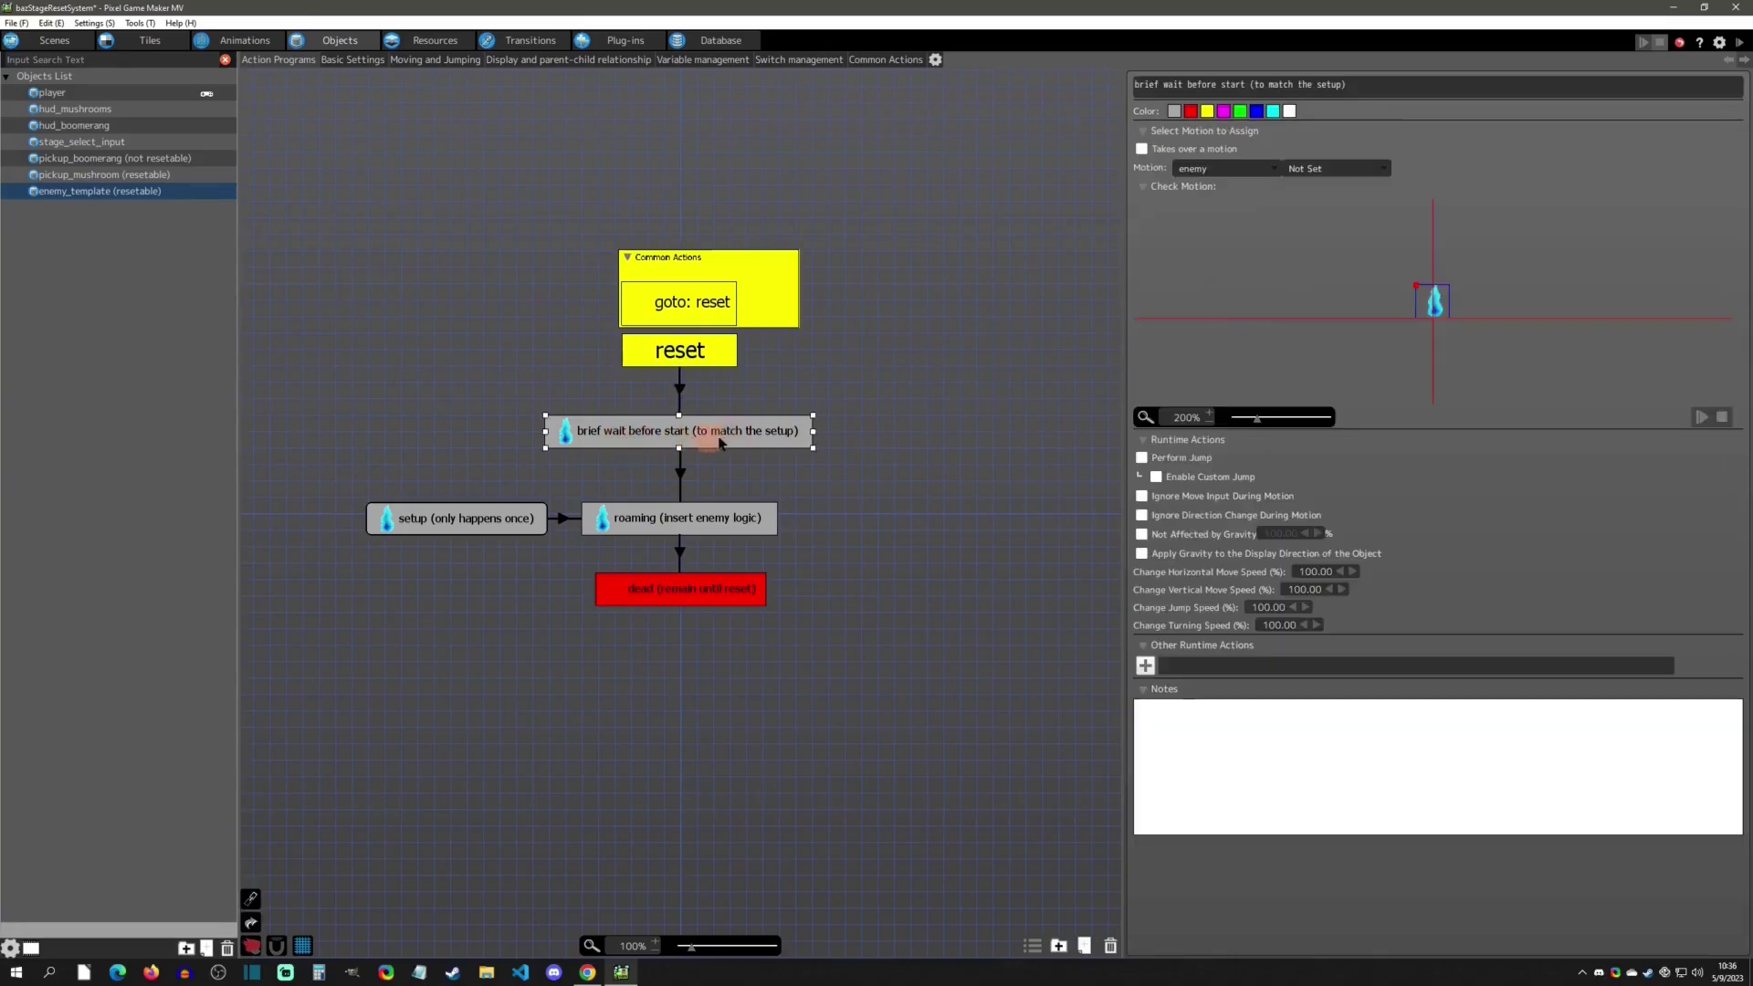
click(565, 516)
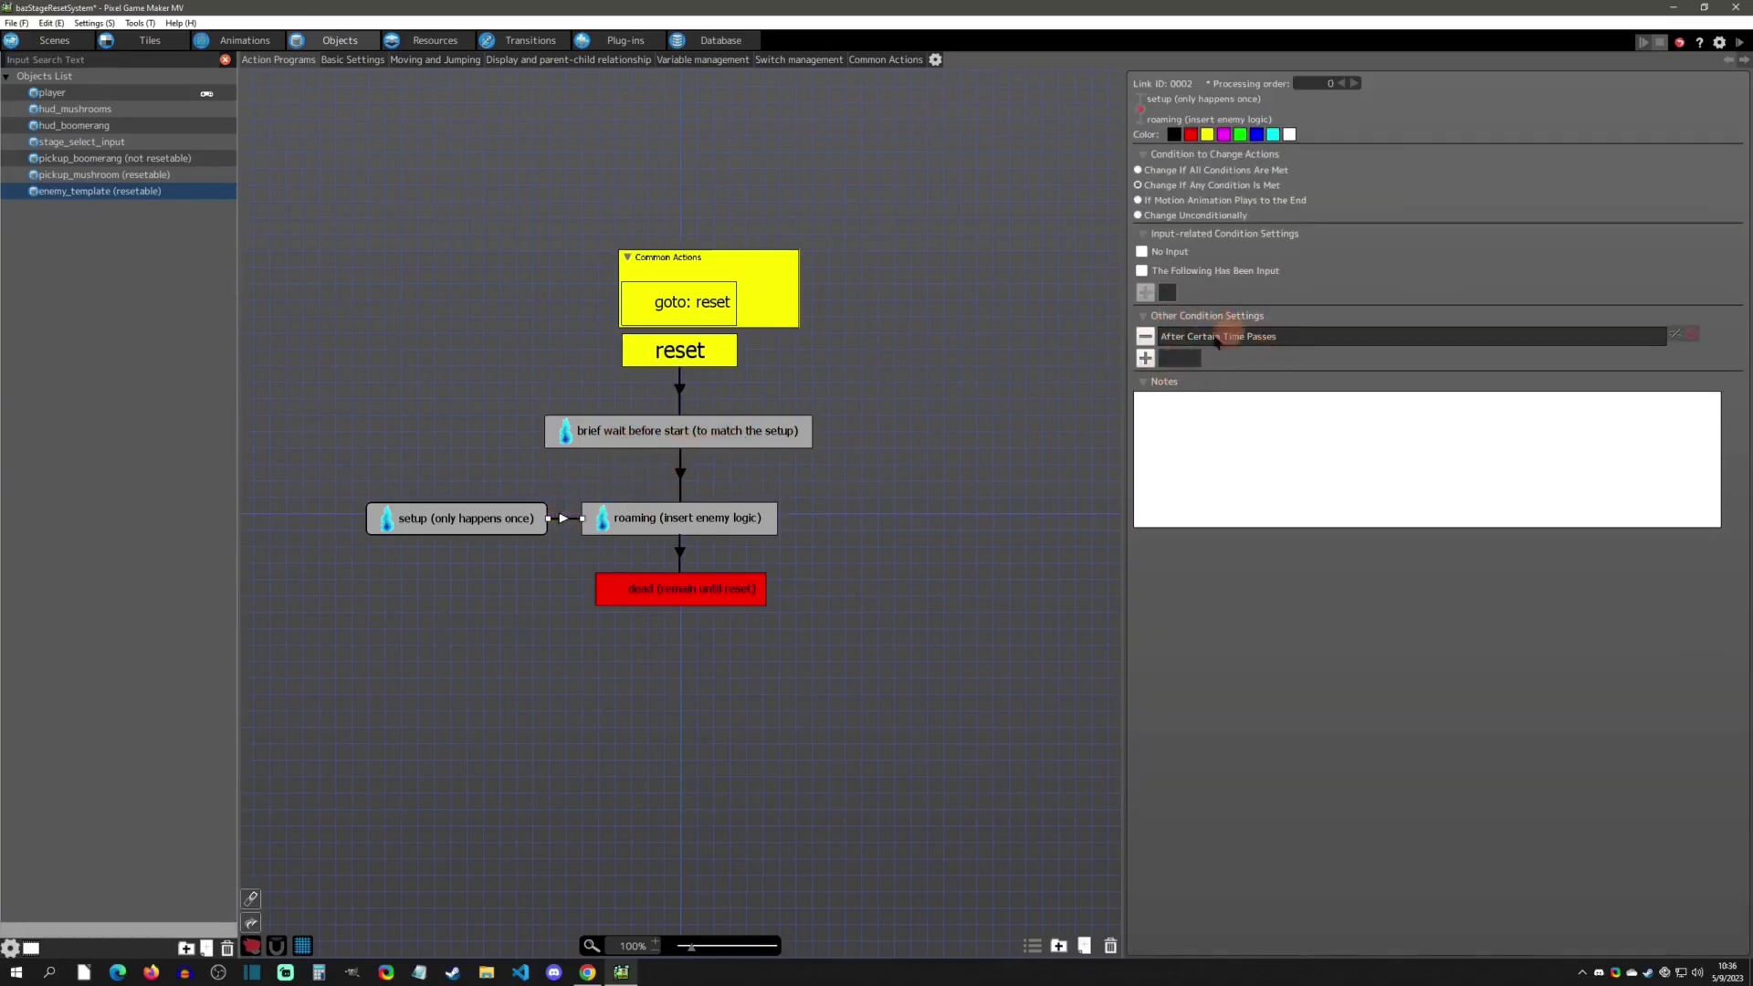
click(639, 430)
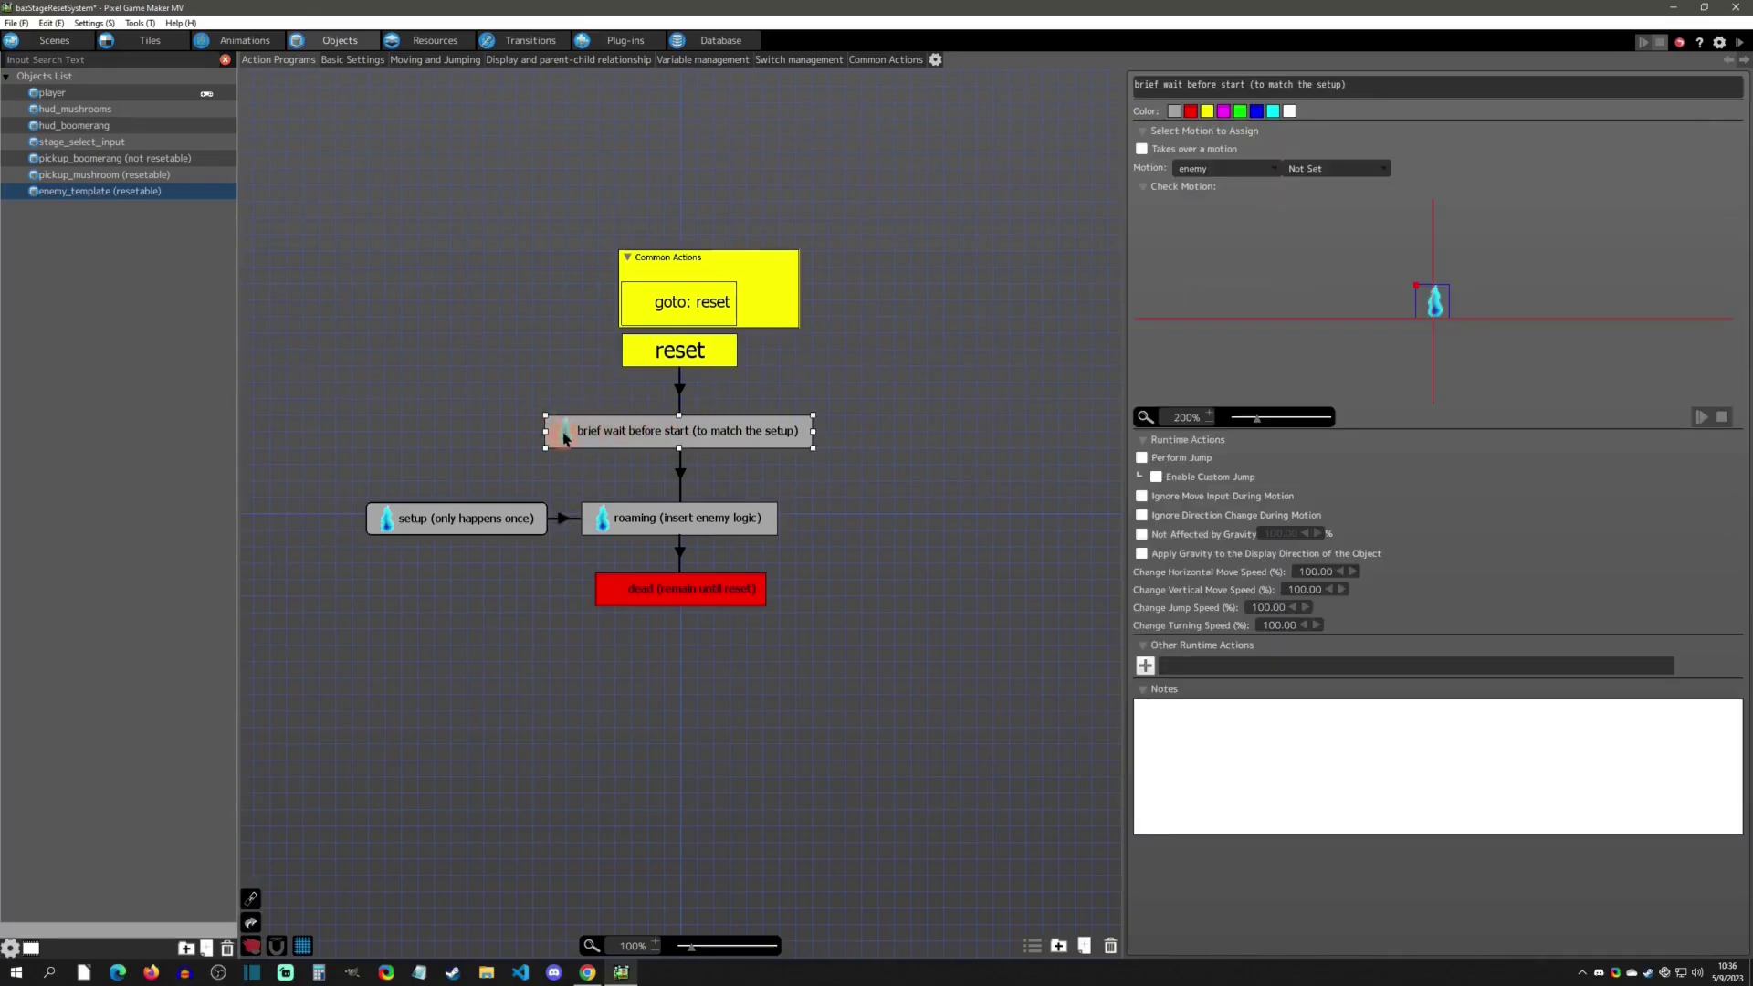
click(656, 359)
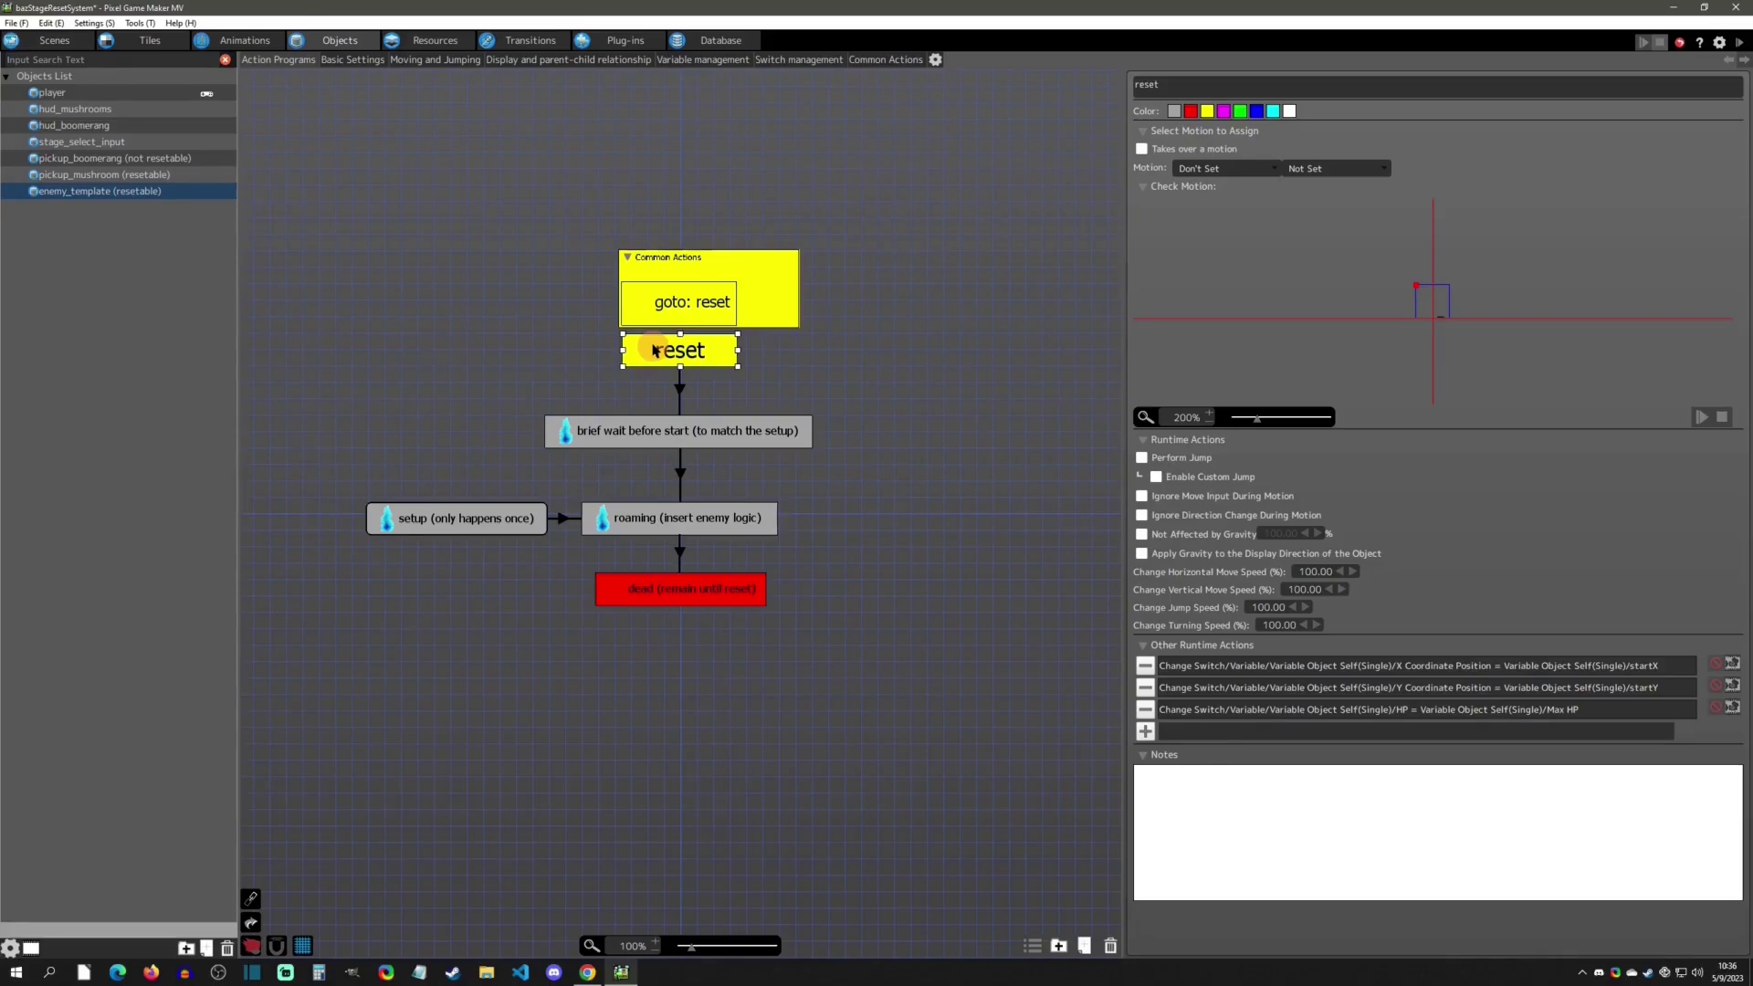
click(652, 304)
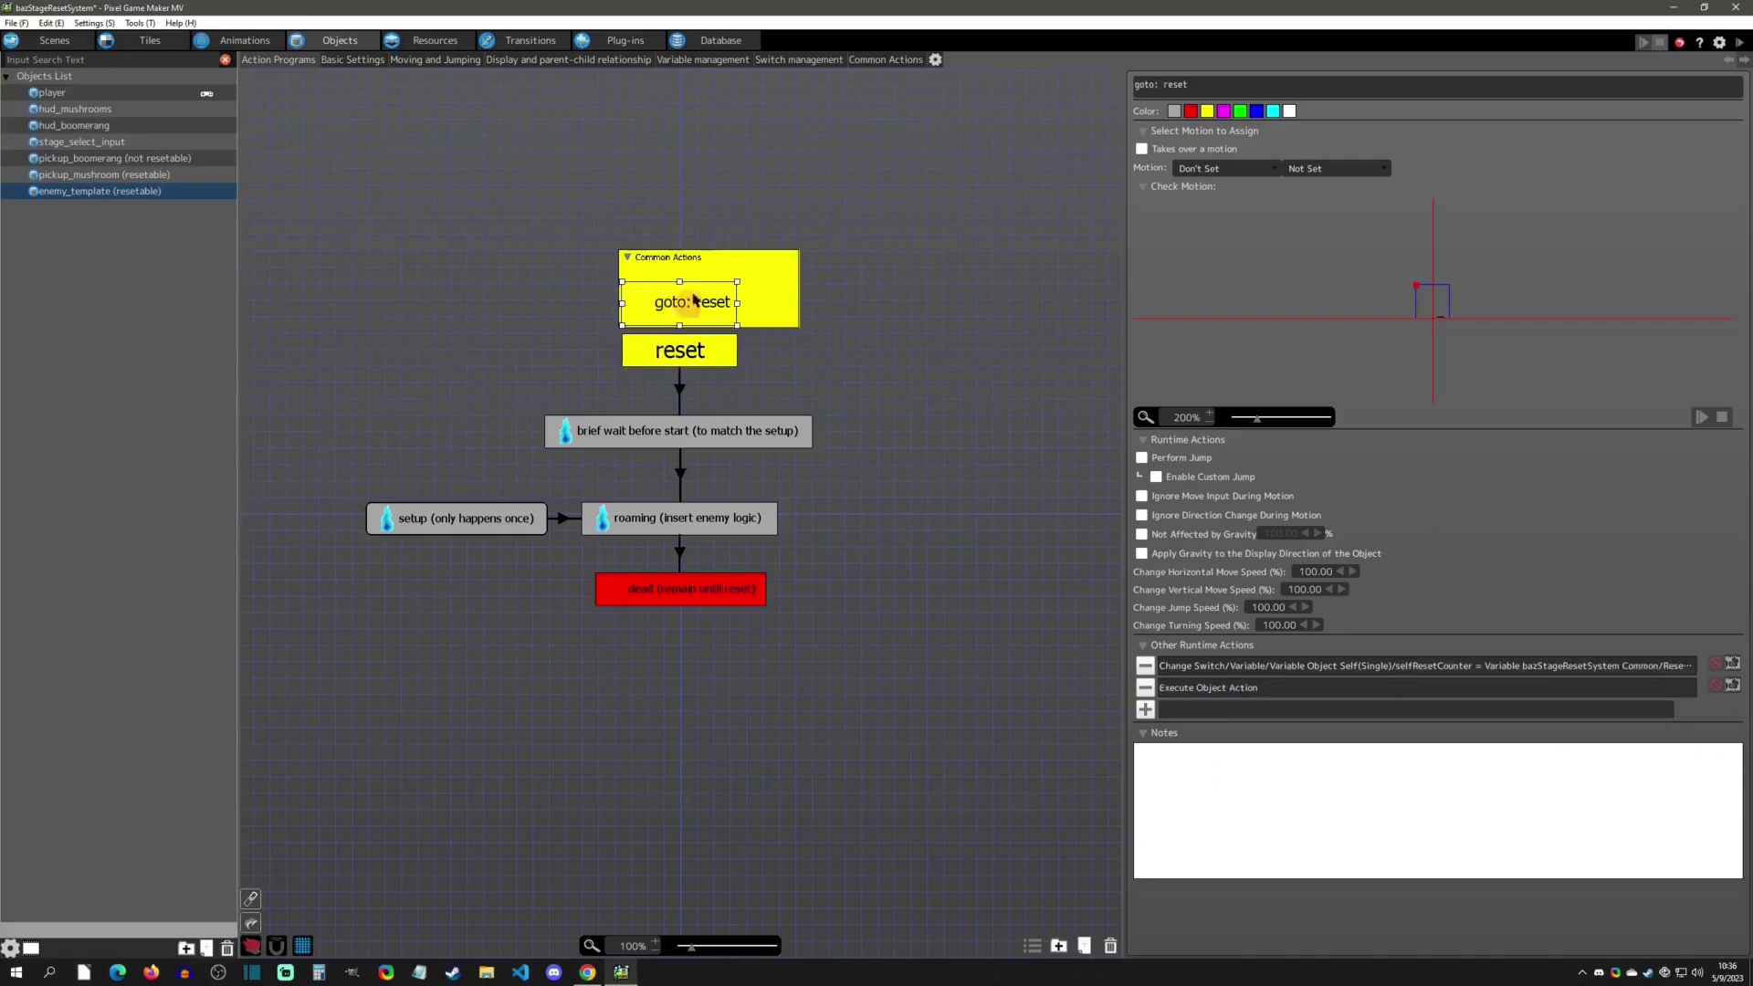
click(685, 354)
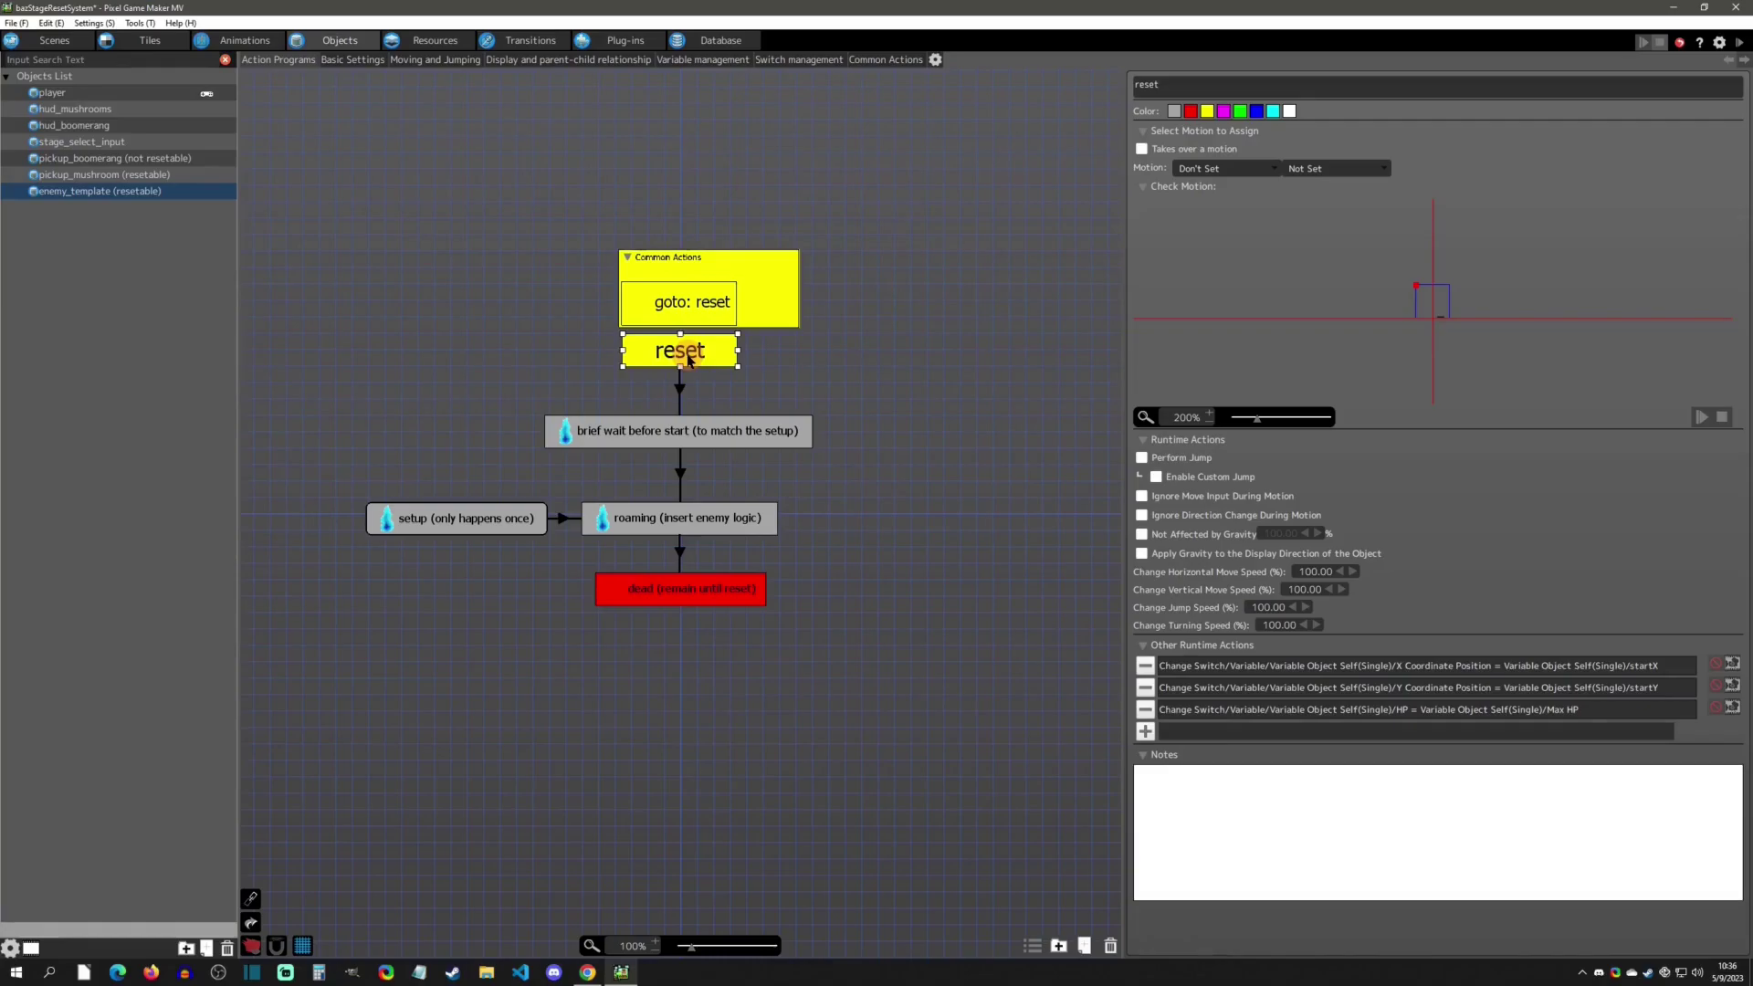
click(590, 432)
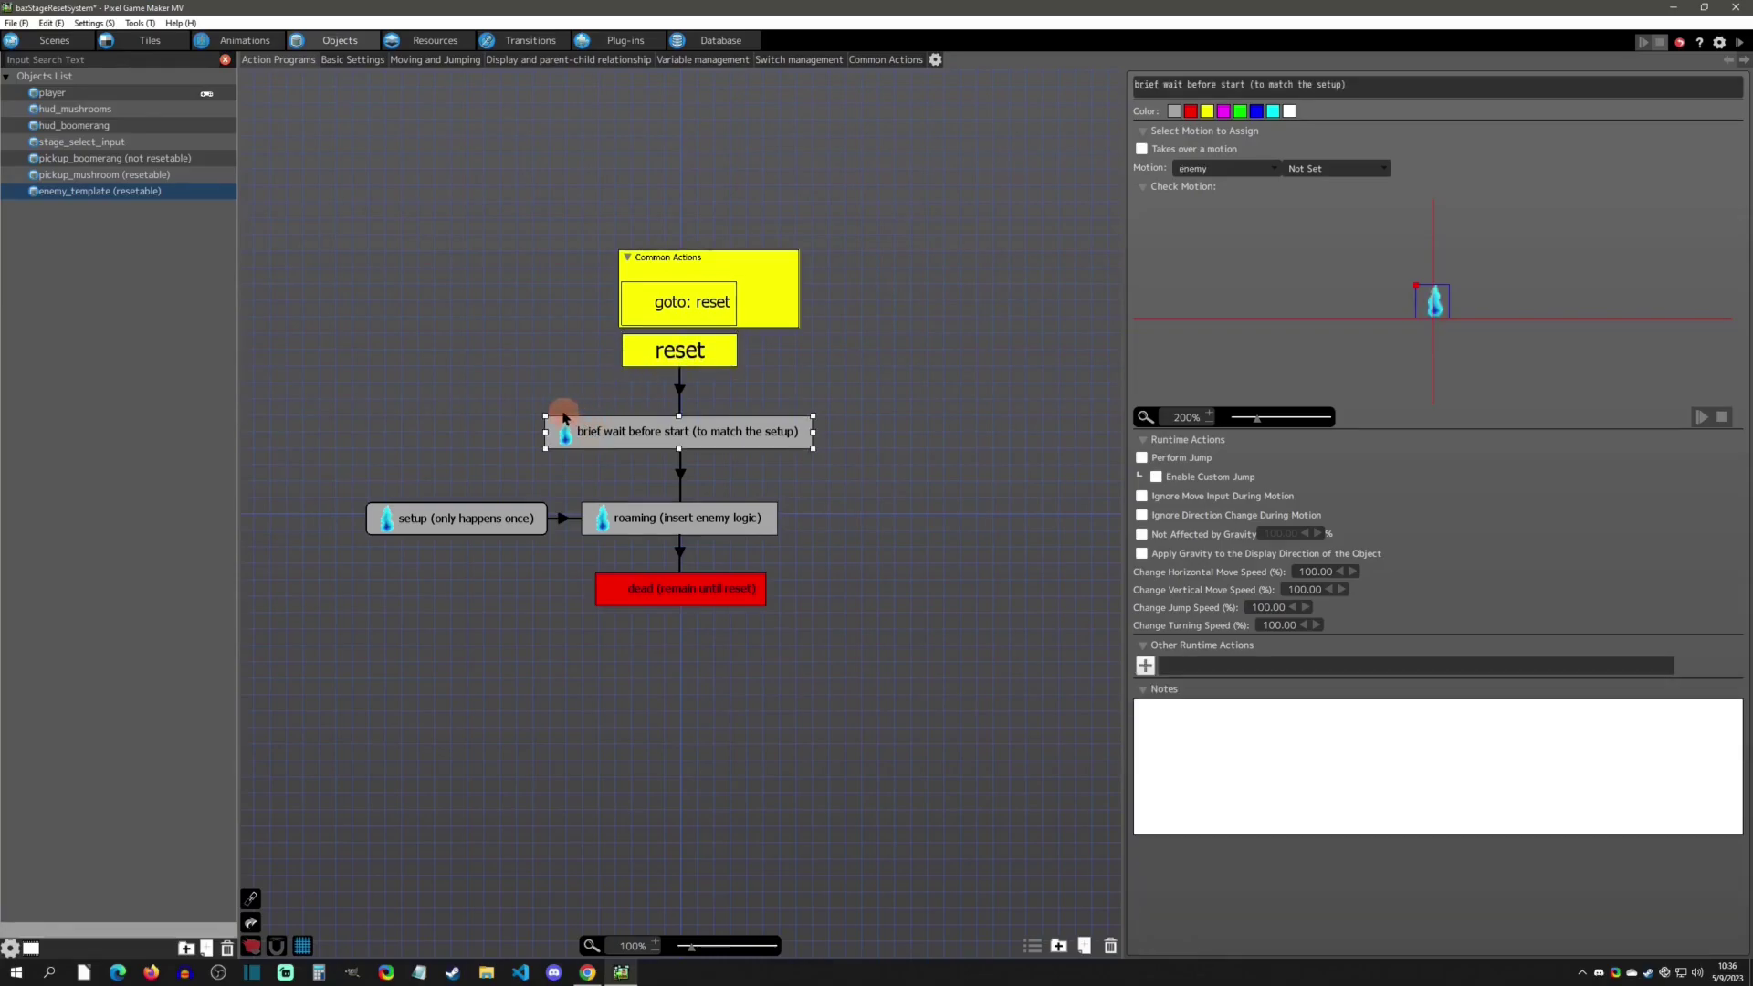
- Check the basic settings of the pickup_boomerang (not resetable) object and return to its action program
click(79, 125)
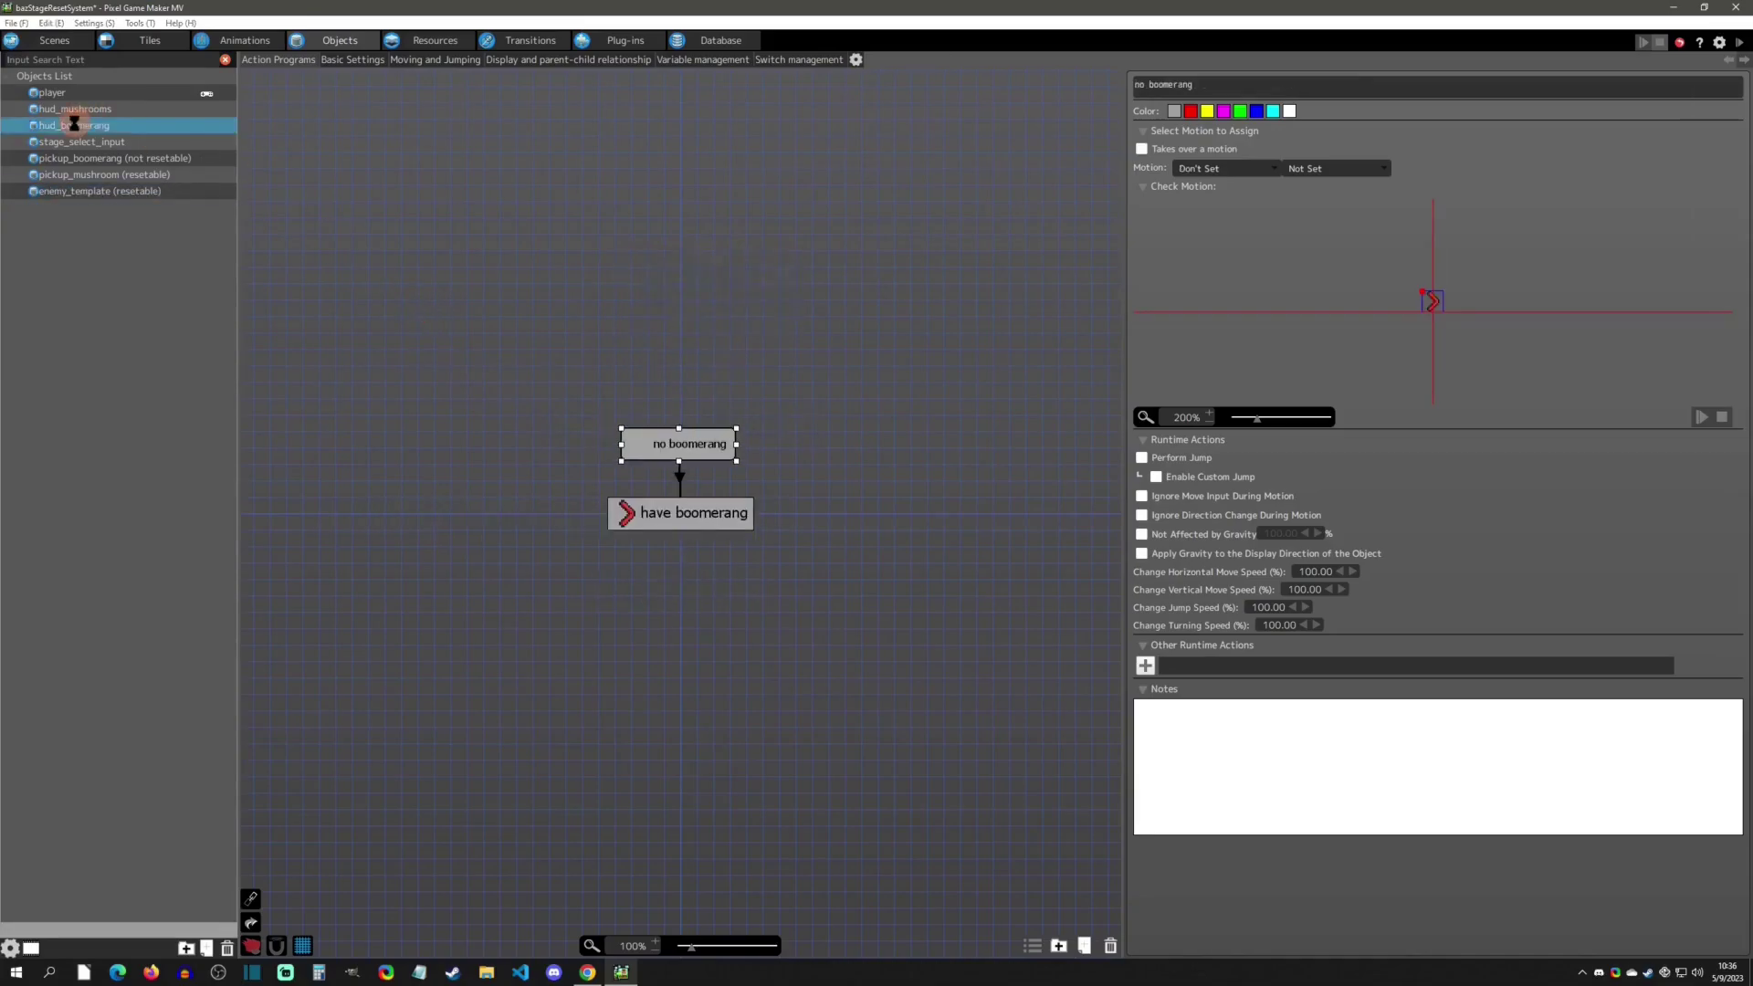
click(75, 163)
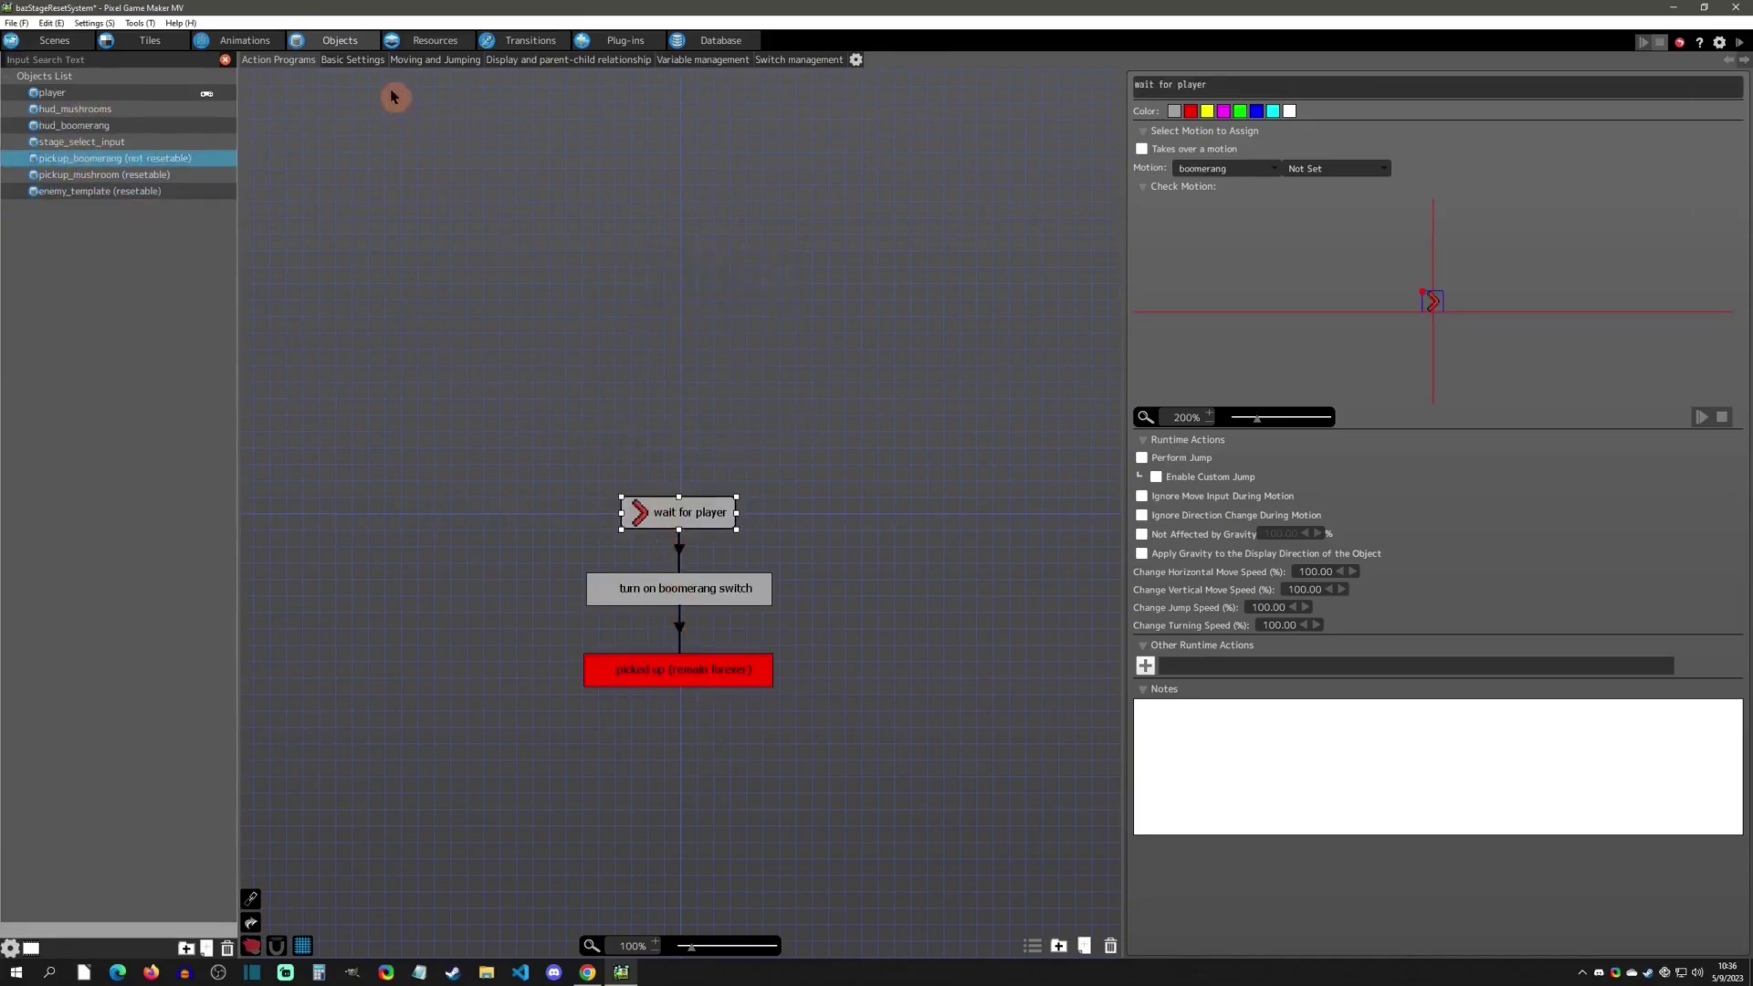
click(352, 60)
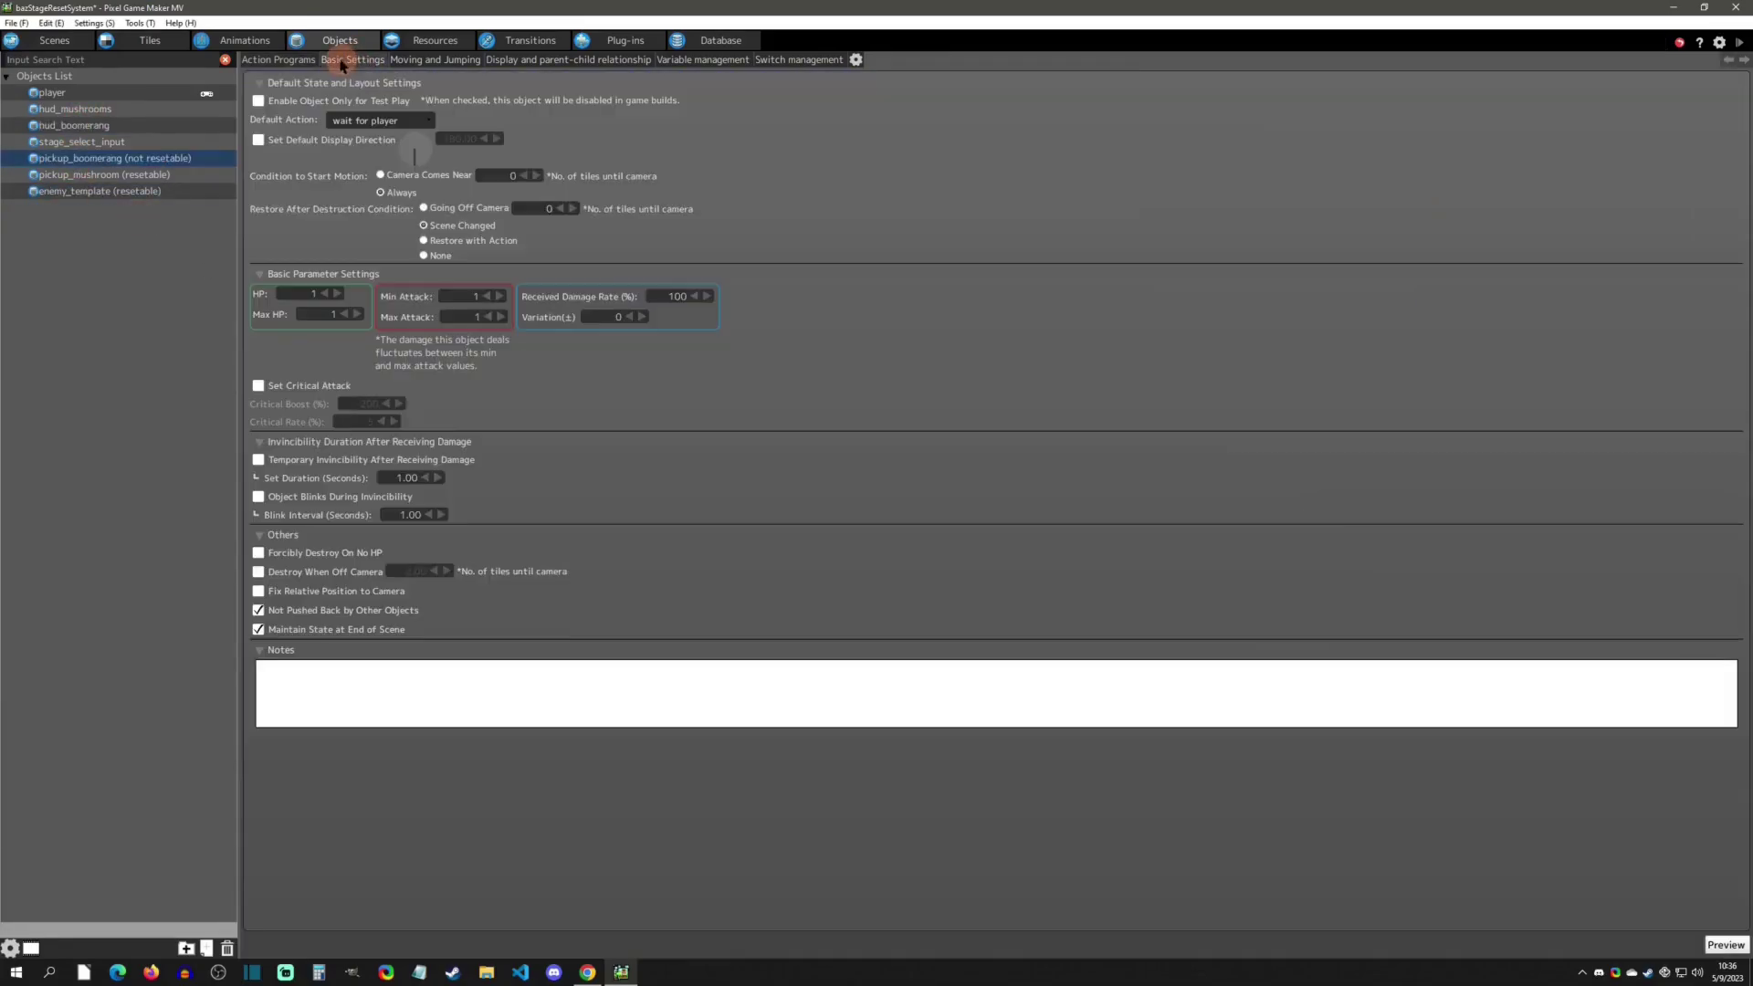
click(277, 59)
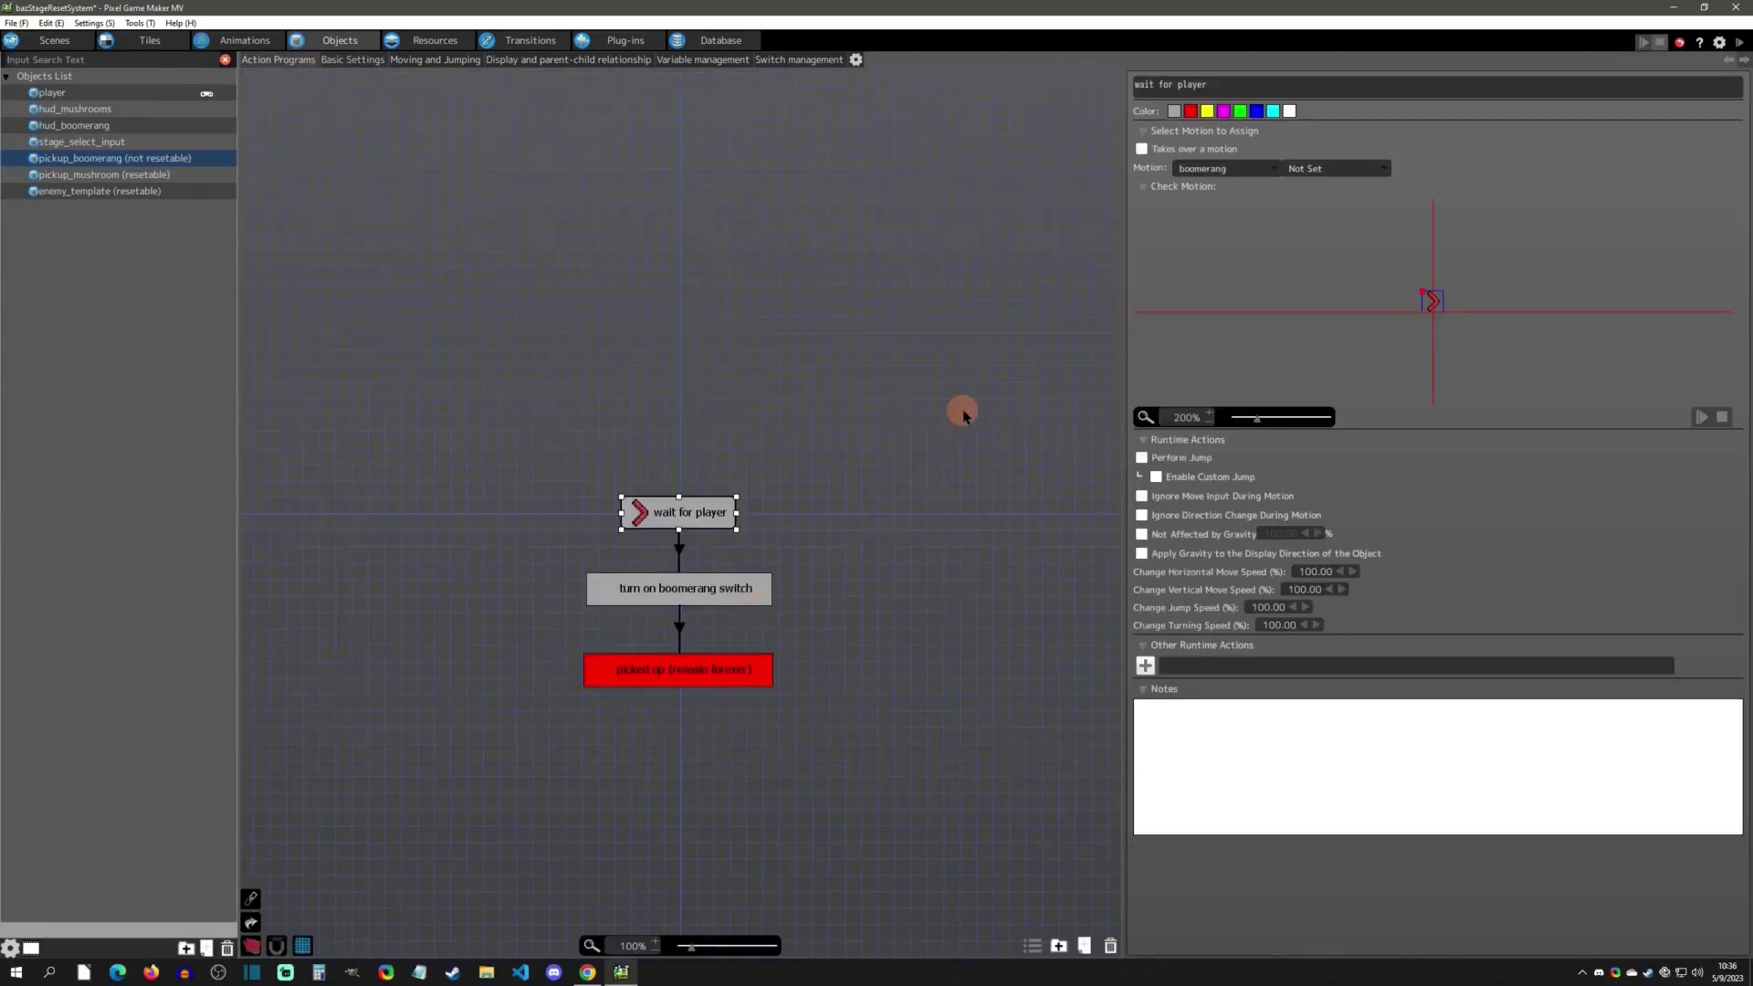
- Try a Destroy Object runtime action on the picked up (remain forever) action and discard it
click(679, 666)
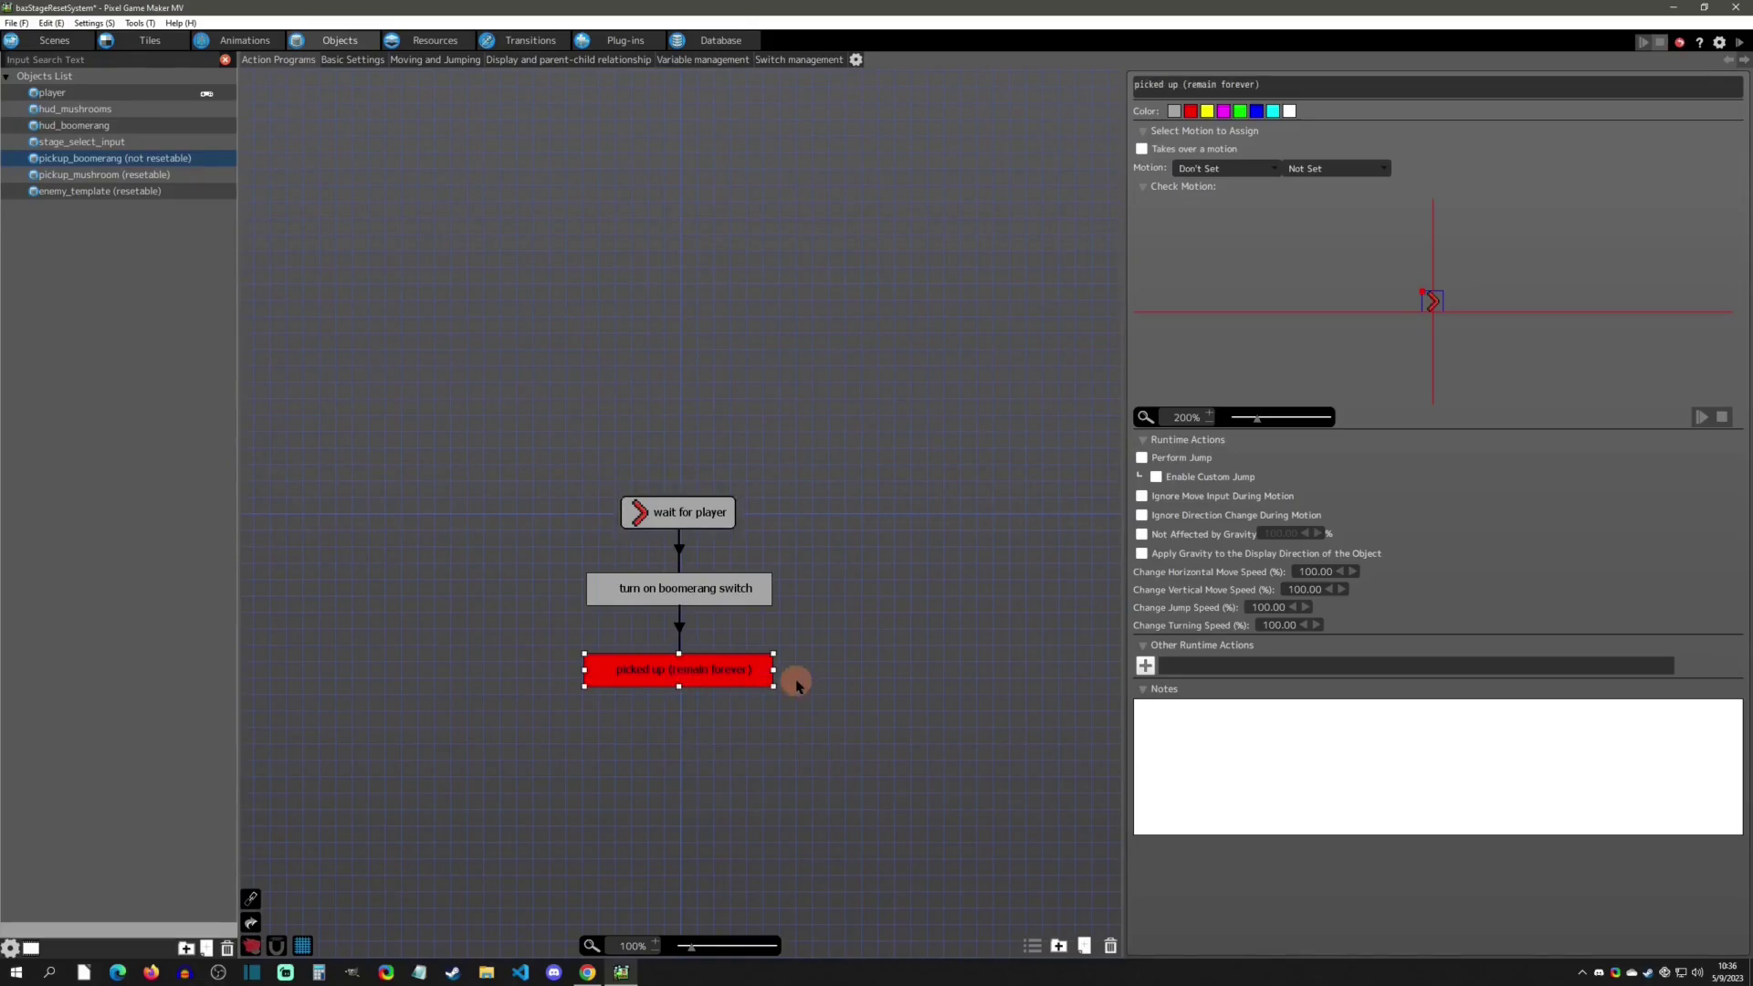
click(717, 657)
click(1144, 666)
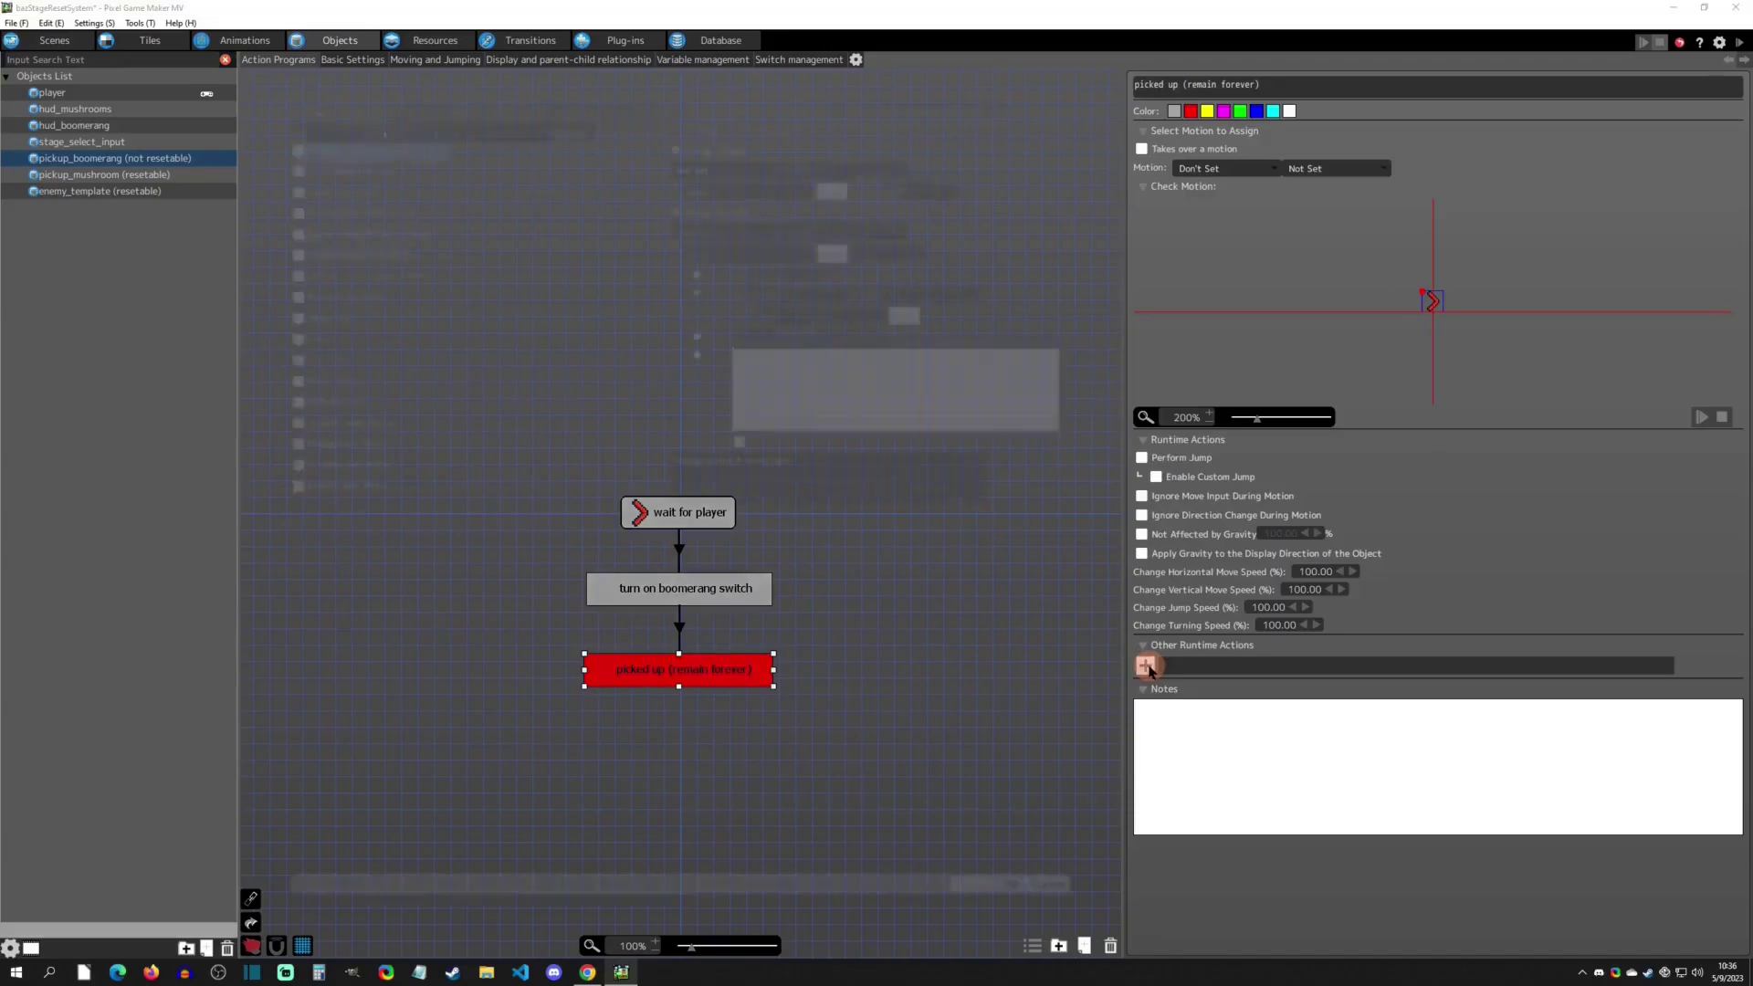
click(318, 118)
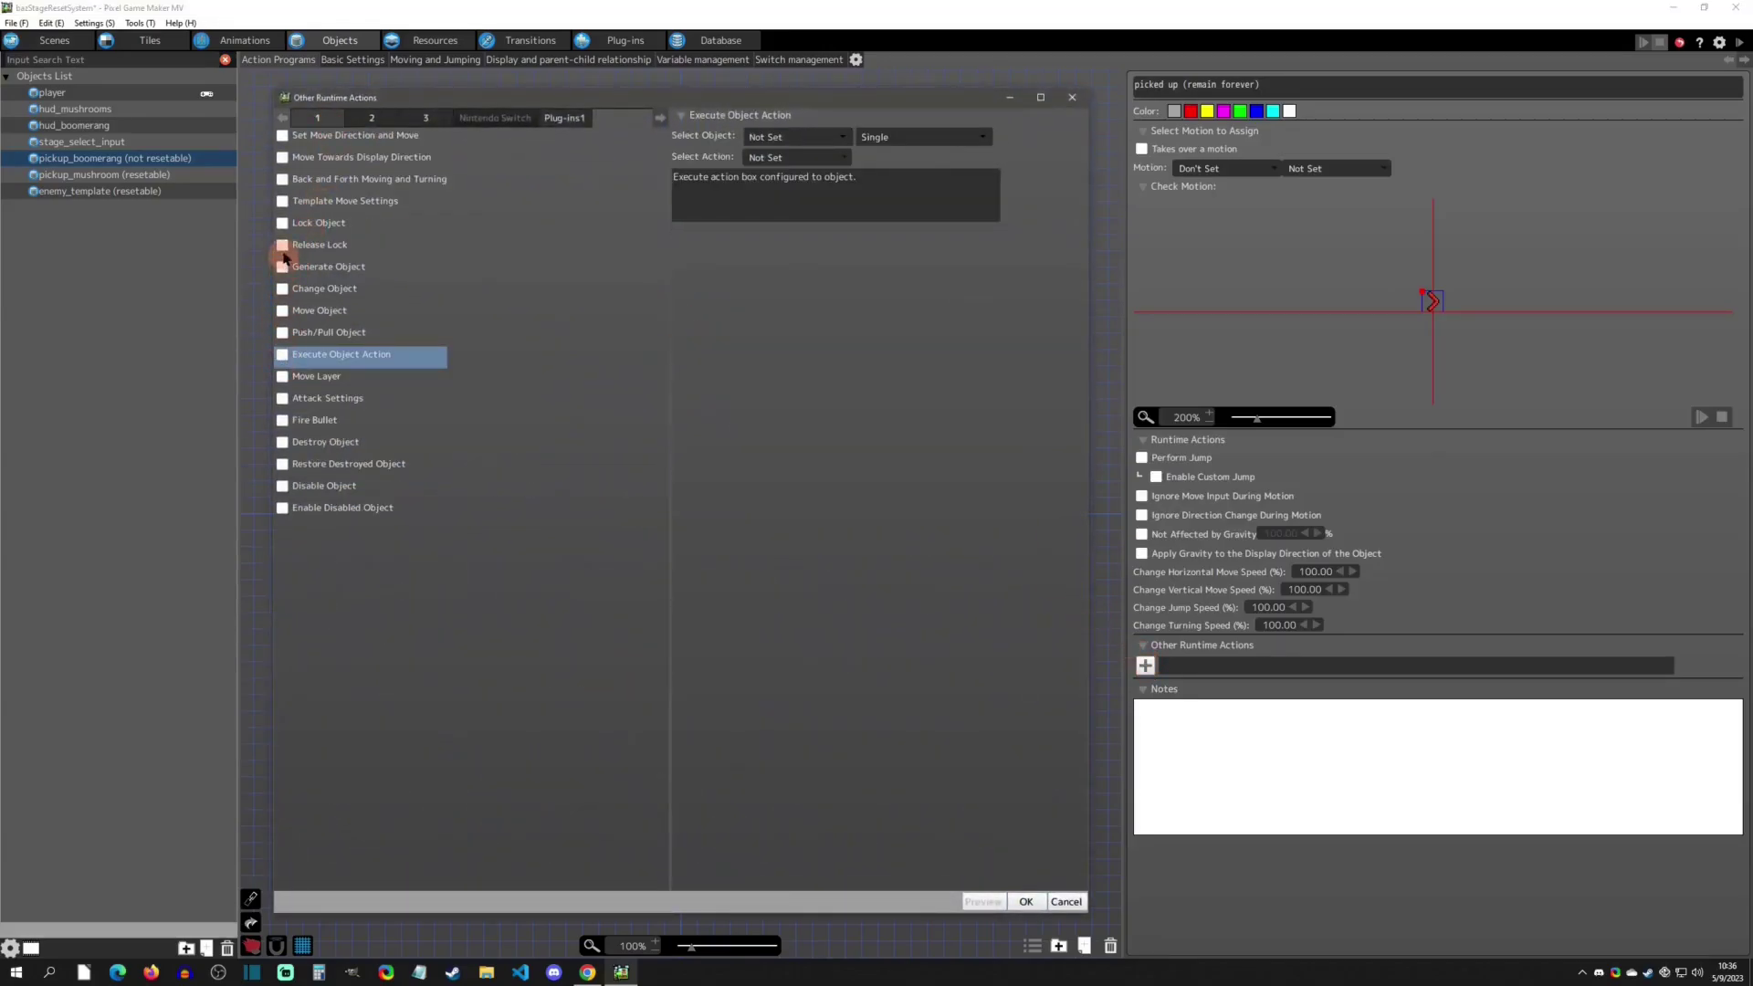
click(282, 441)
click(1072, 97)
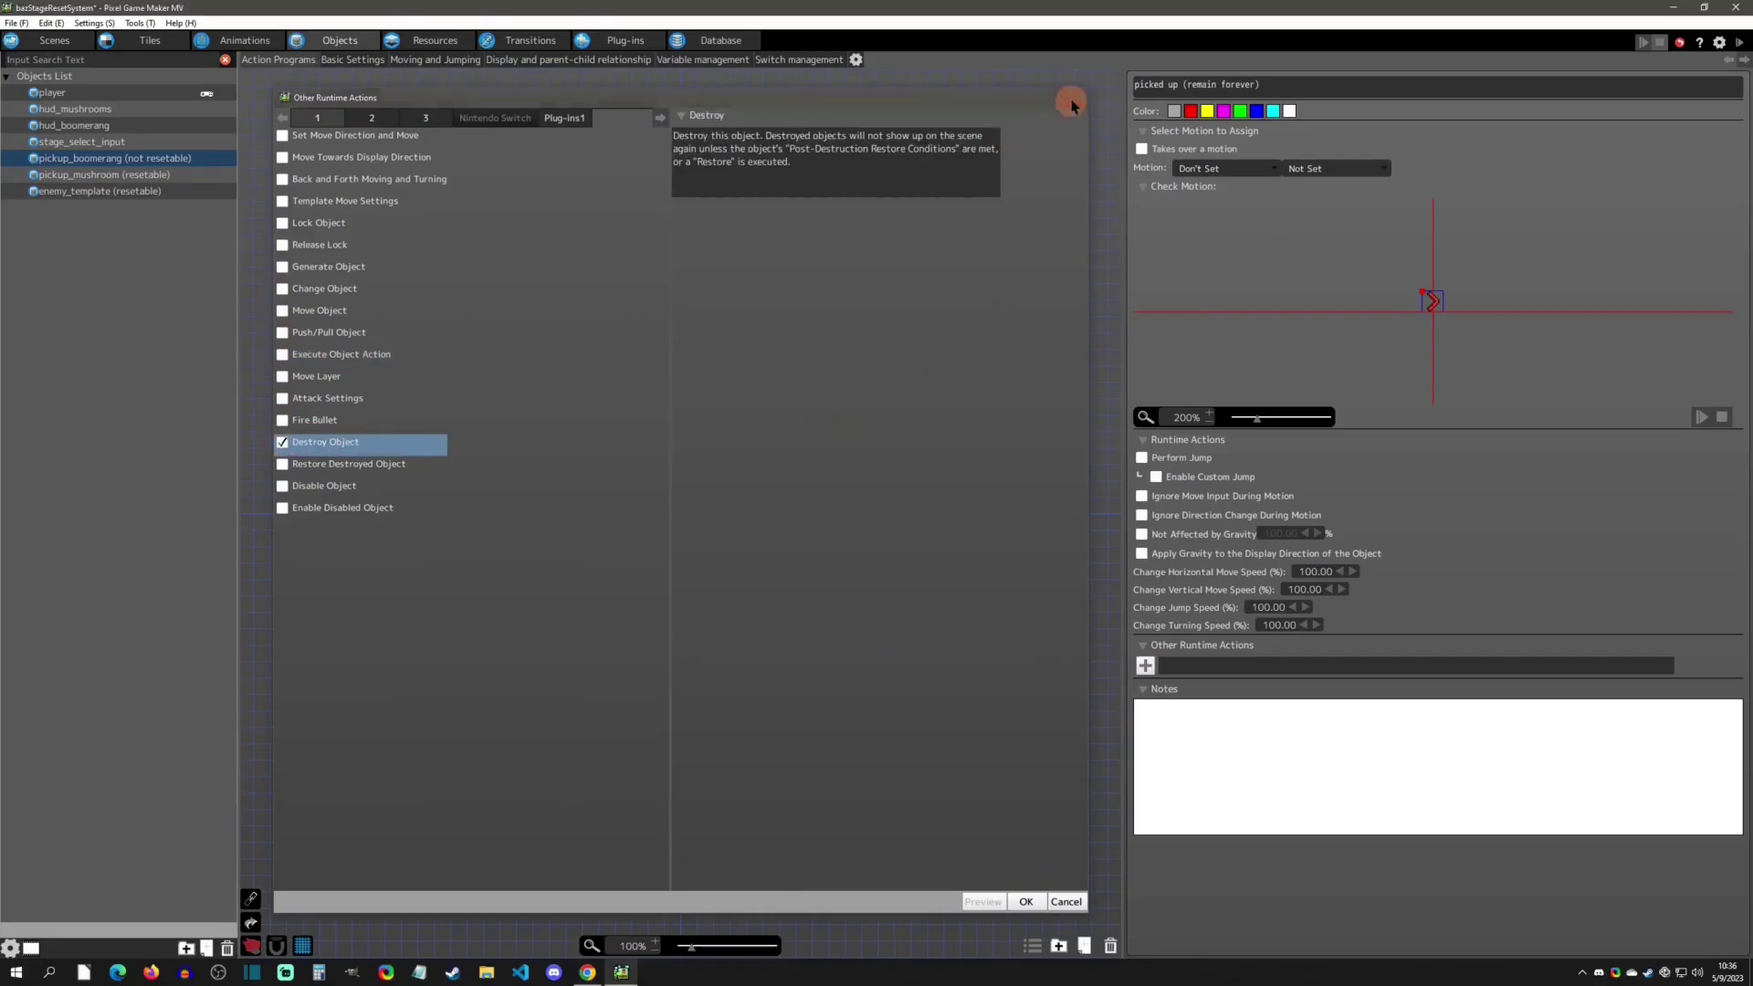
- Review pickup_boomerang's Restore After Destruction Condition and Maintain State at End of Scene settings
click(352, 59)
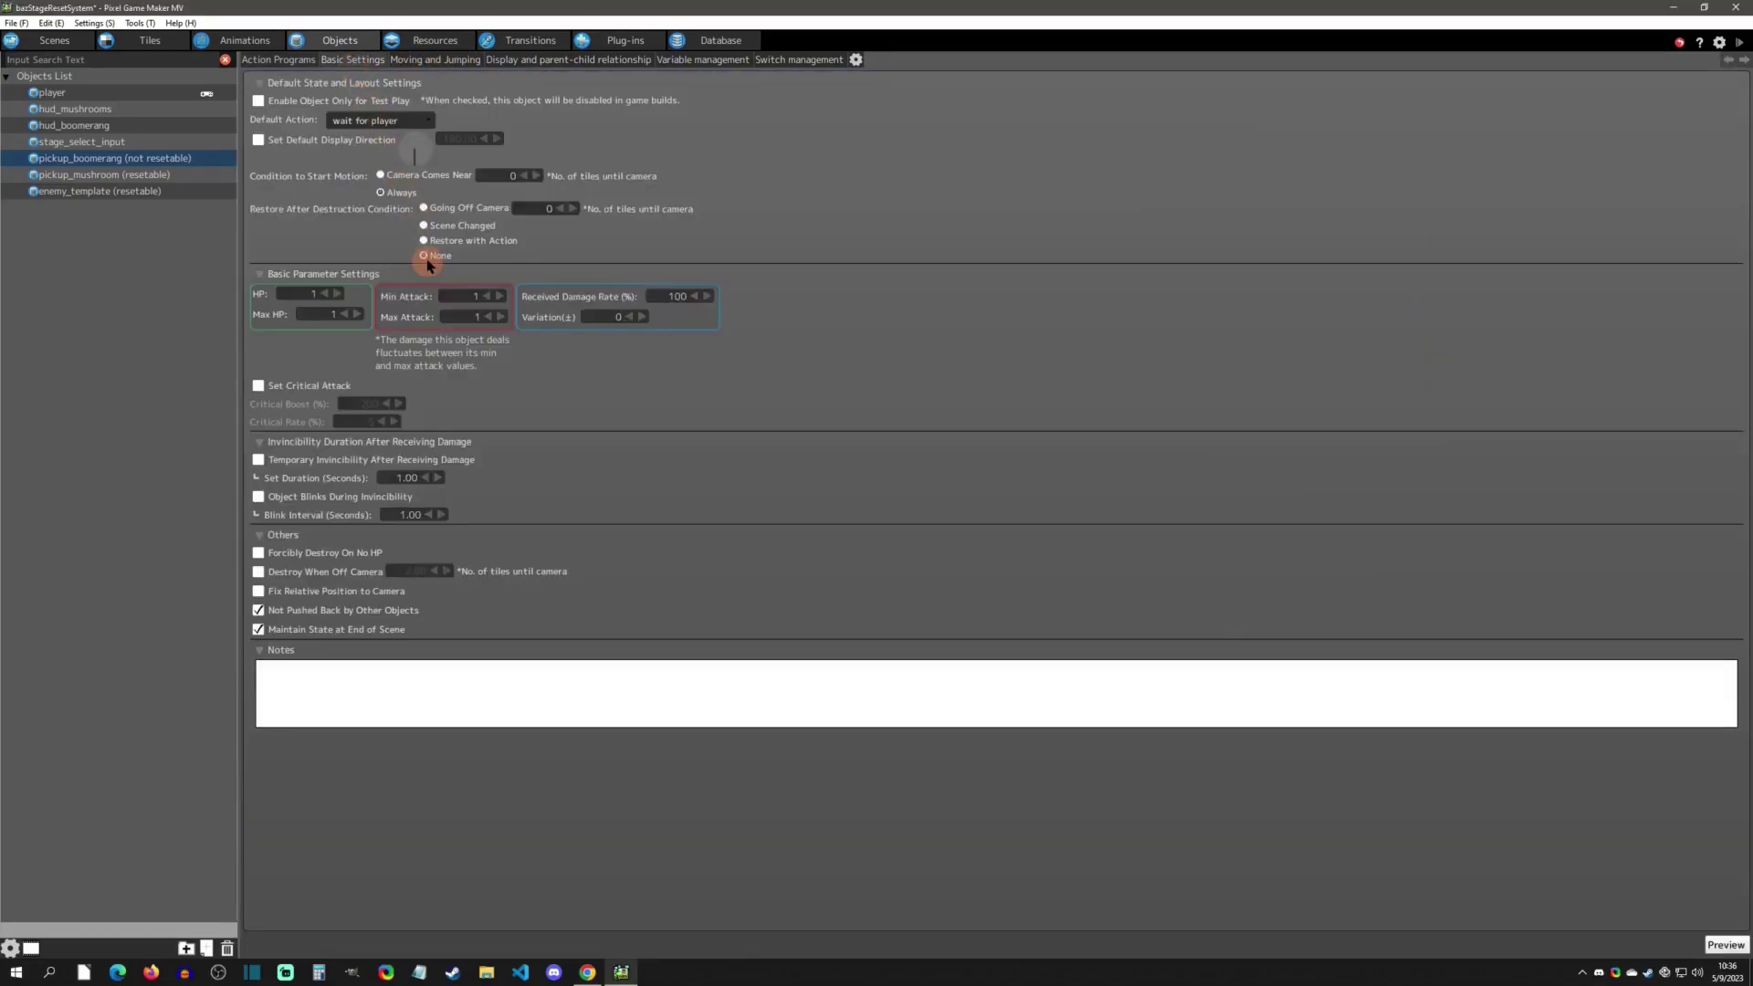
click(278, 59)
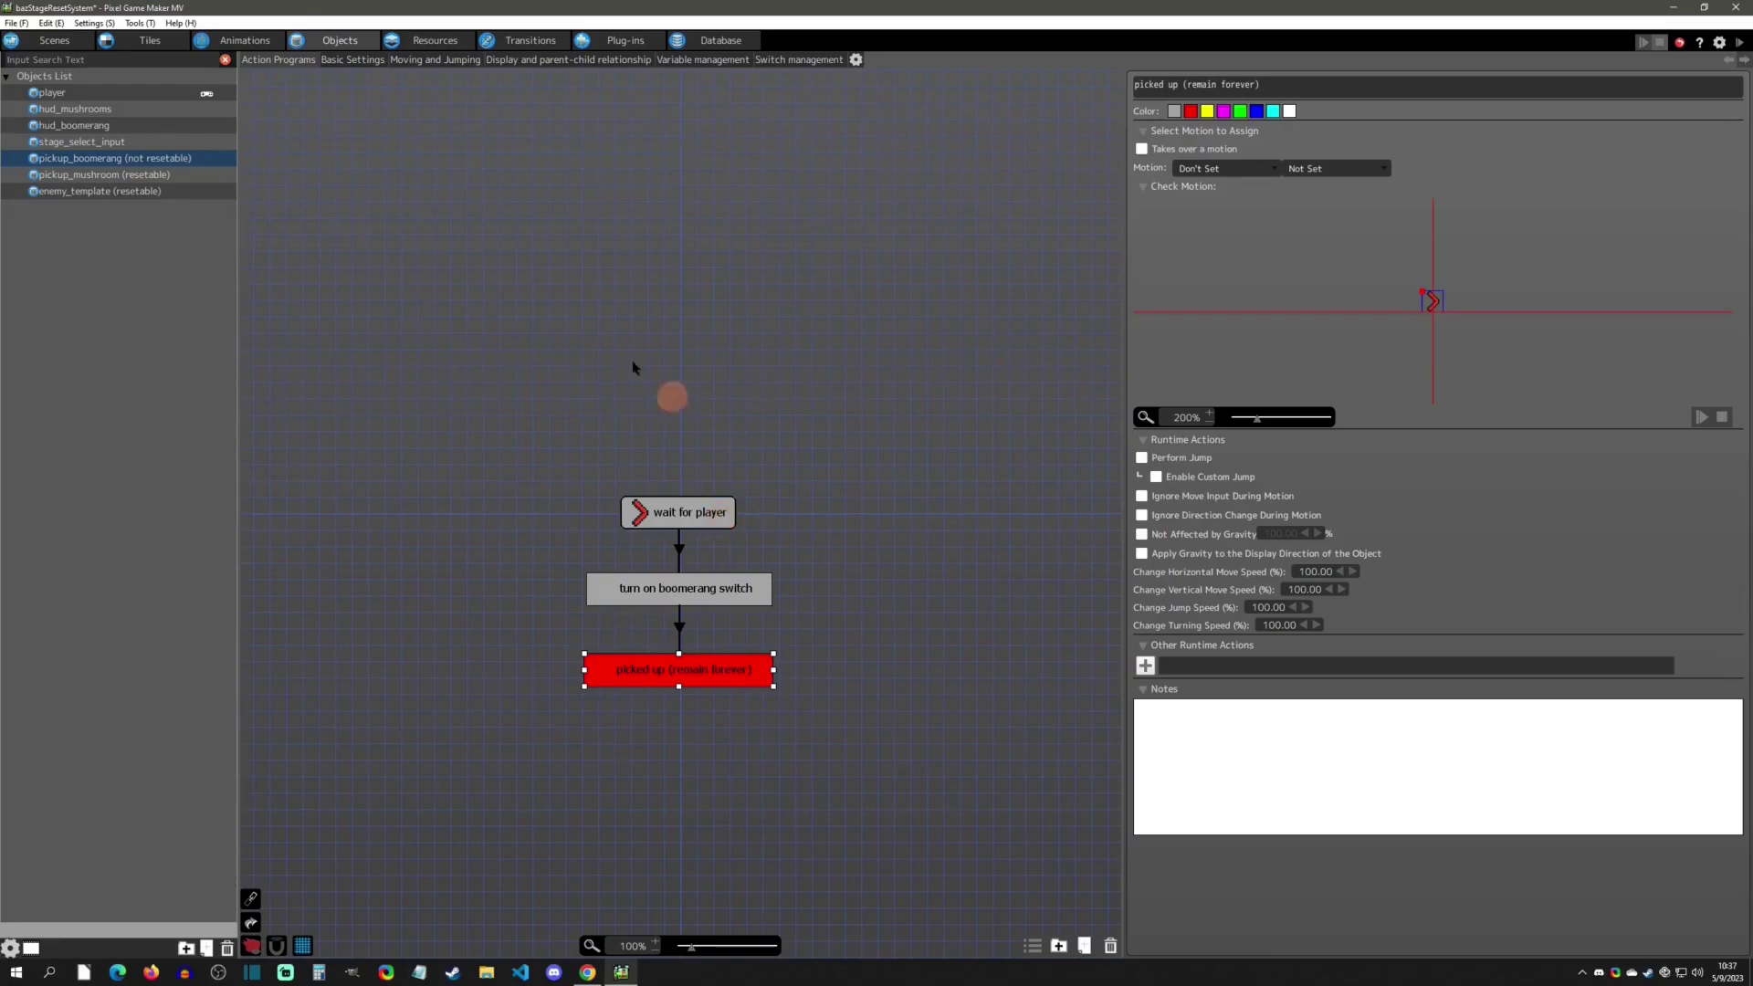
click(352, 60)
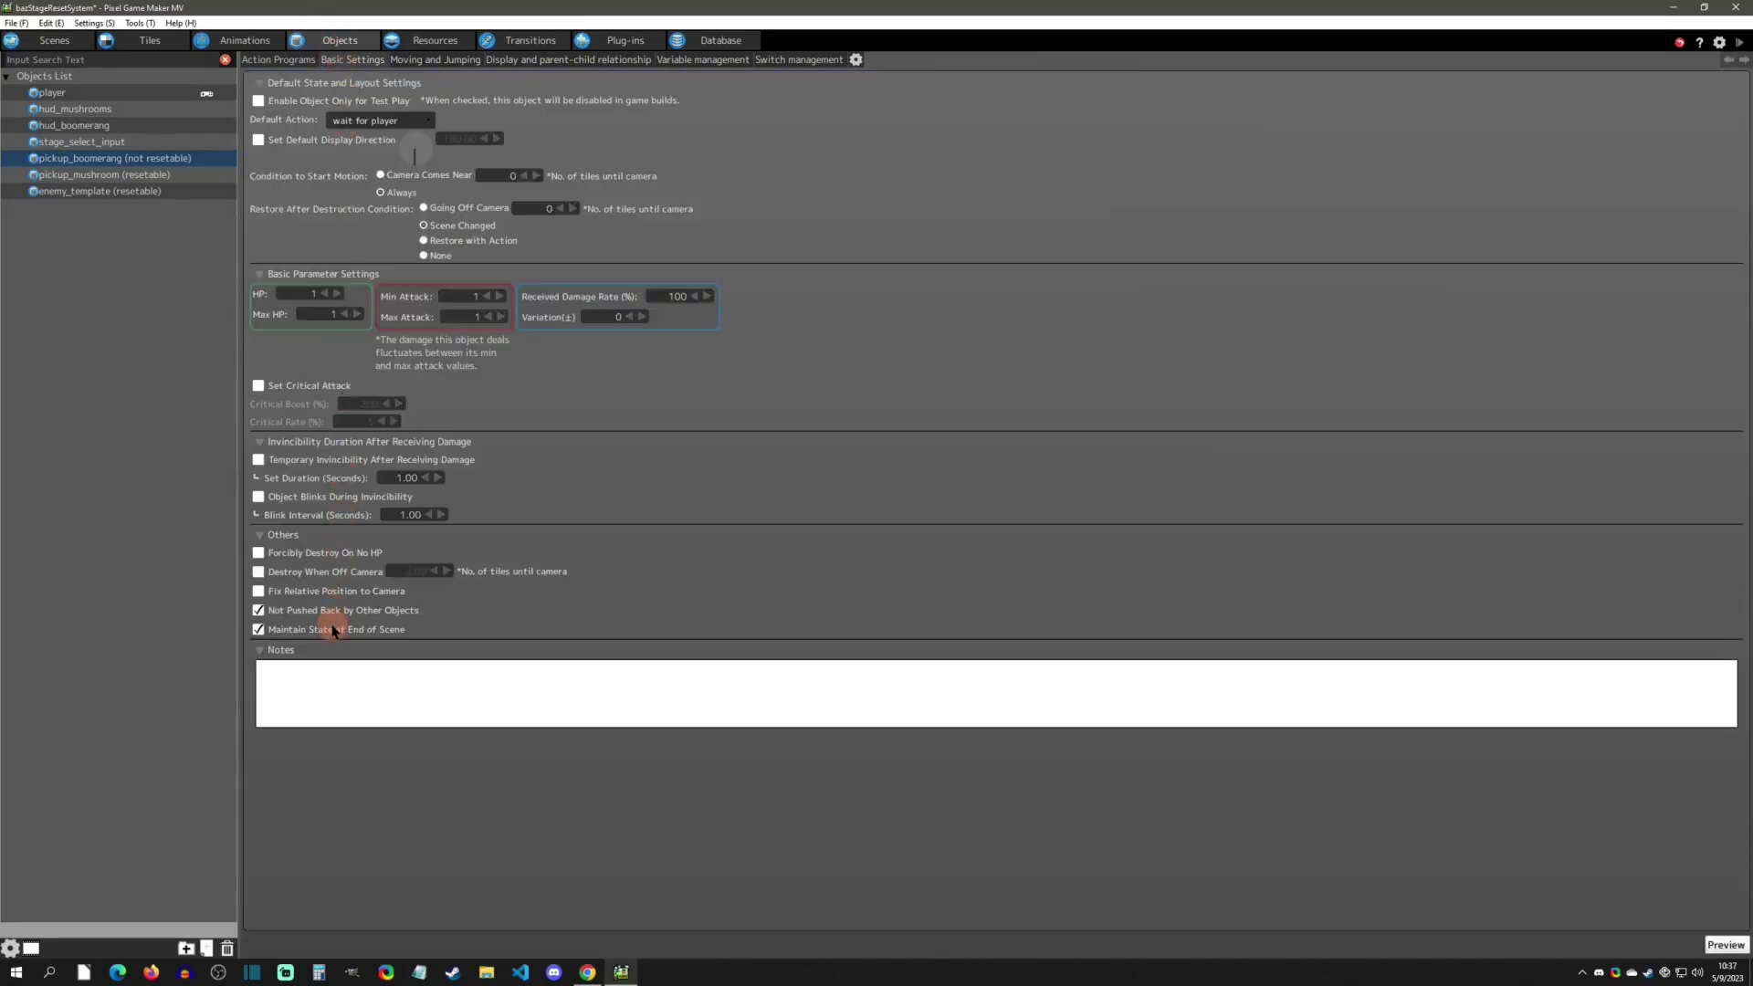
click(274, 60)
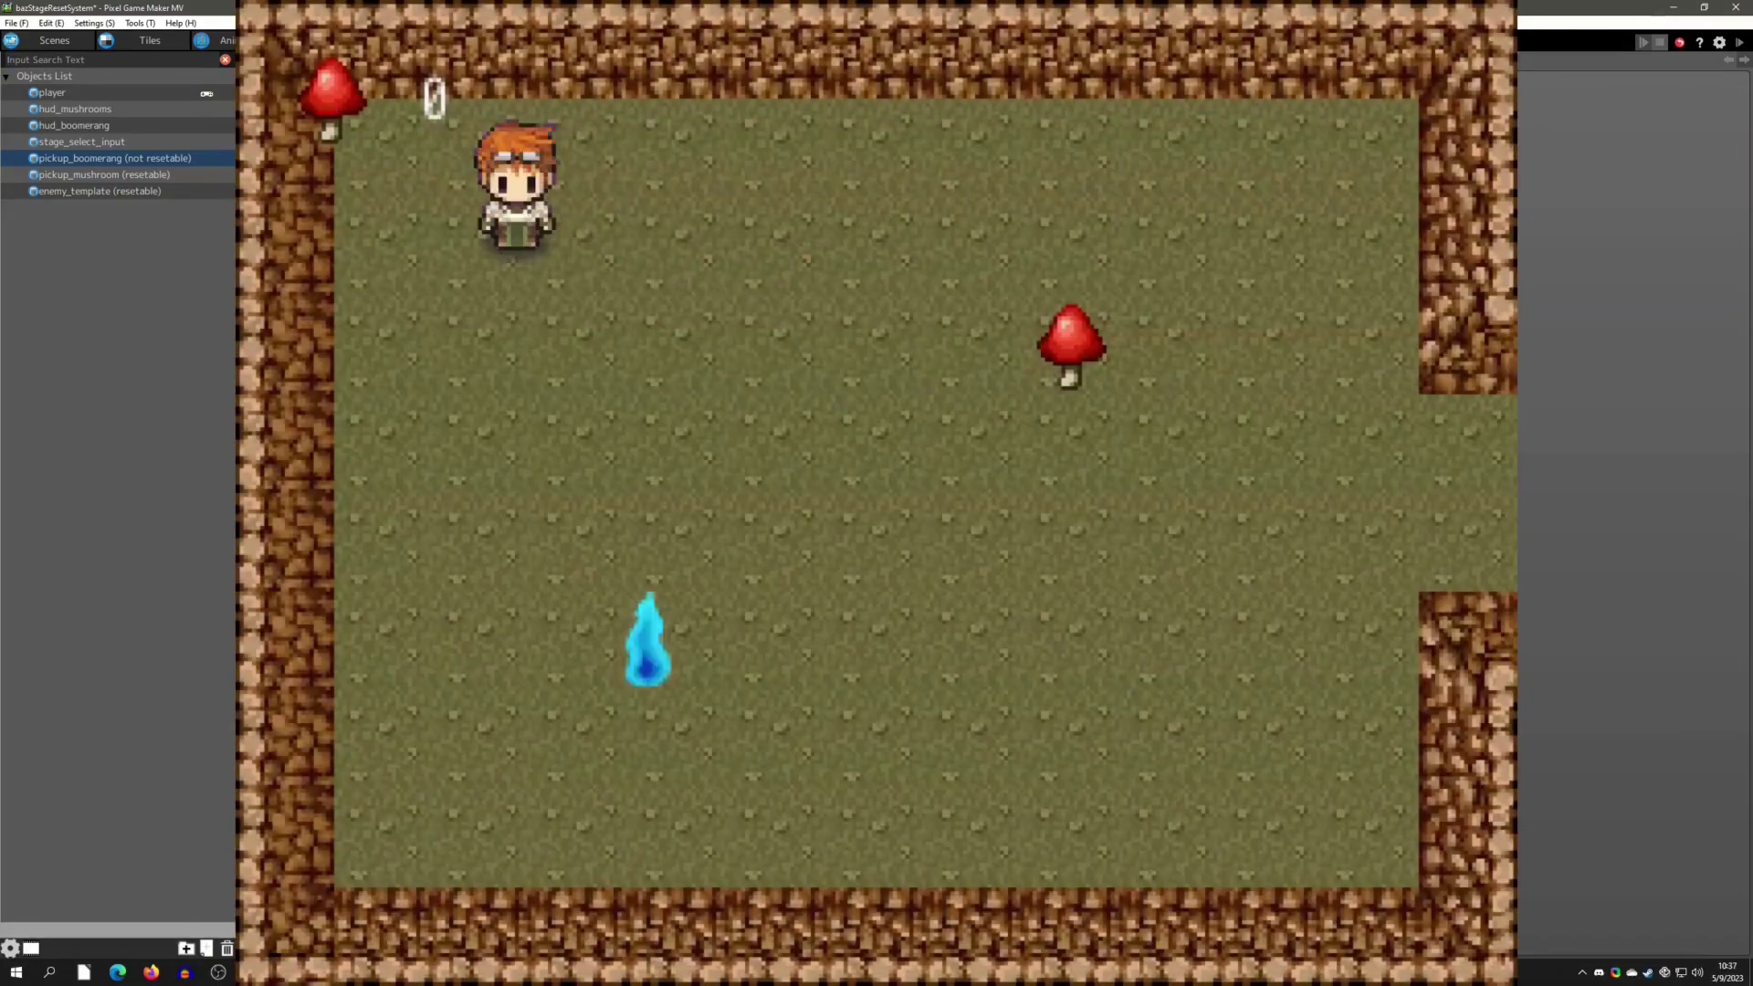
- In the test play, collect the first room's mushroom, walk into the blue flame enemy, and go through the east exit
key(Right)
key(Down)
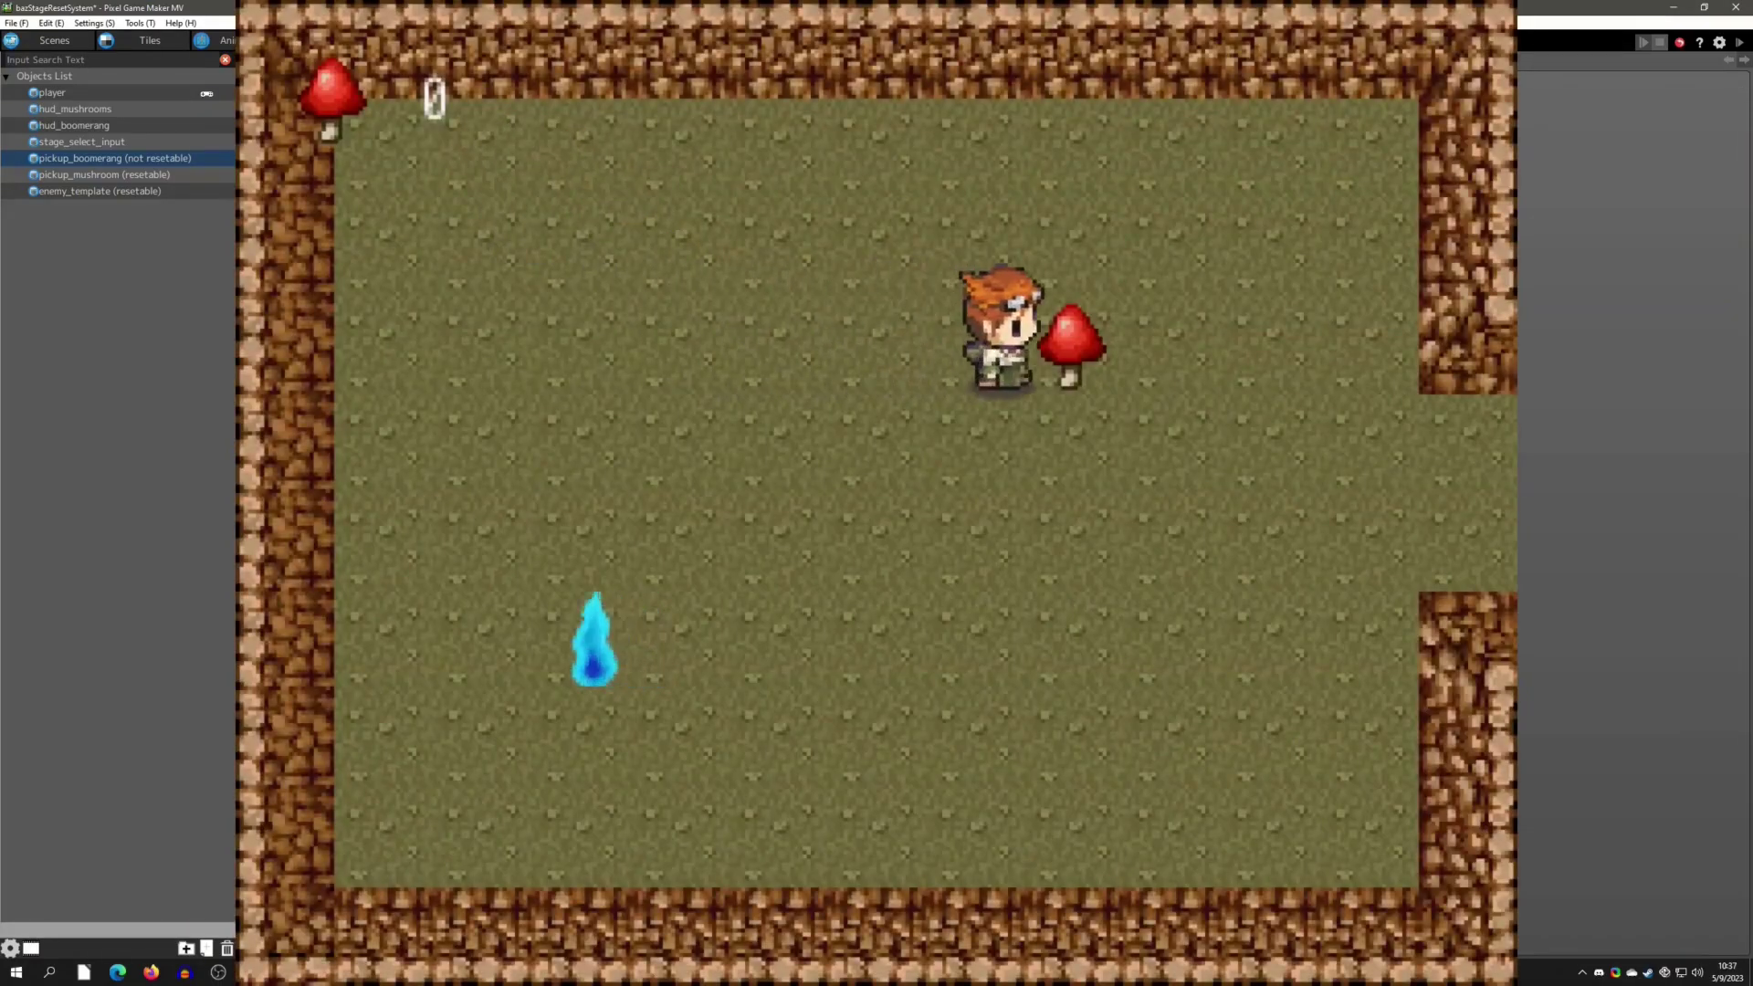
key(Left)
key(Down)
key(Up)
key(Right)
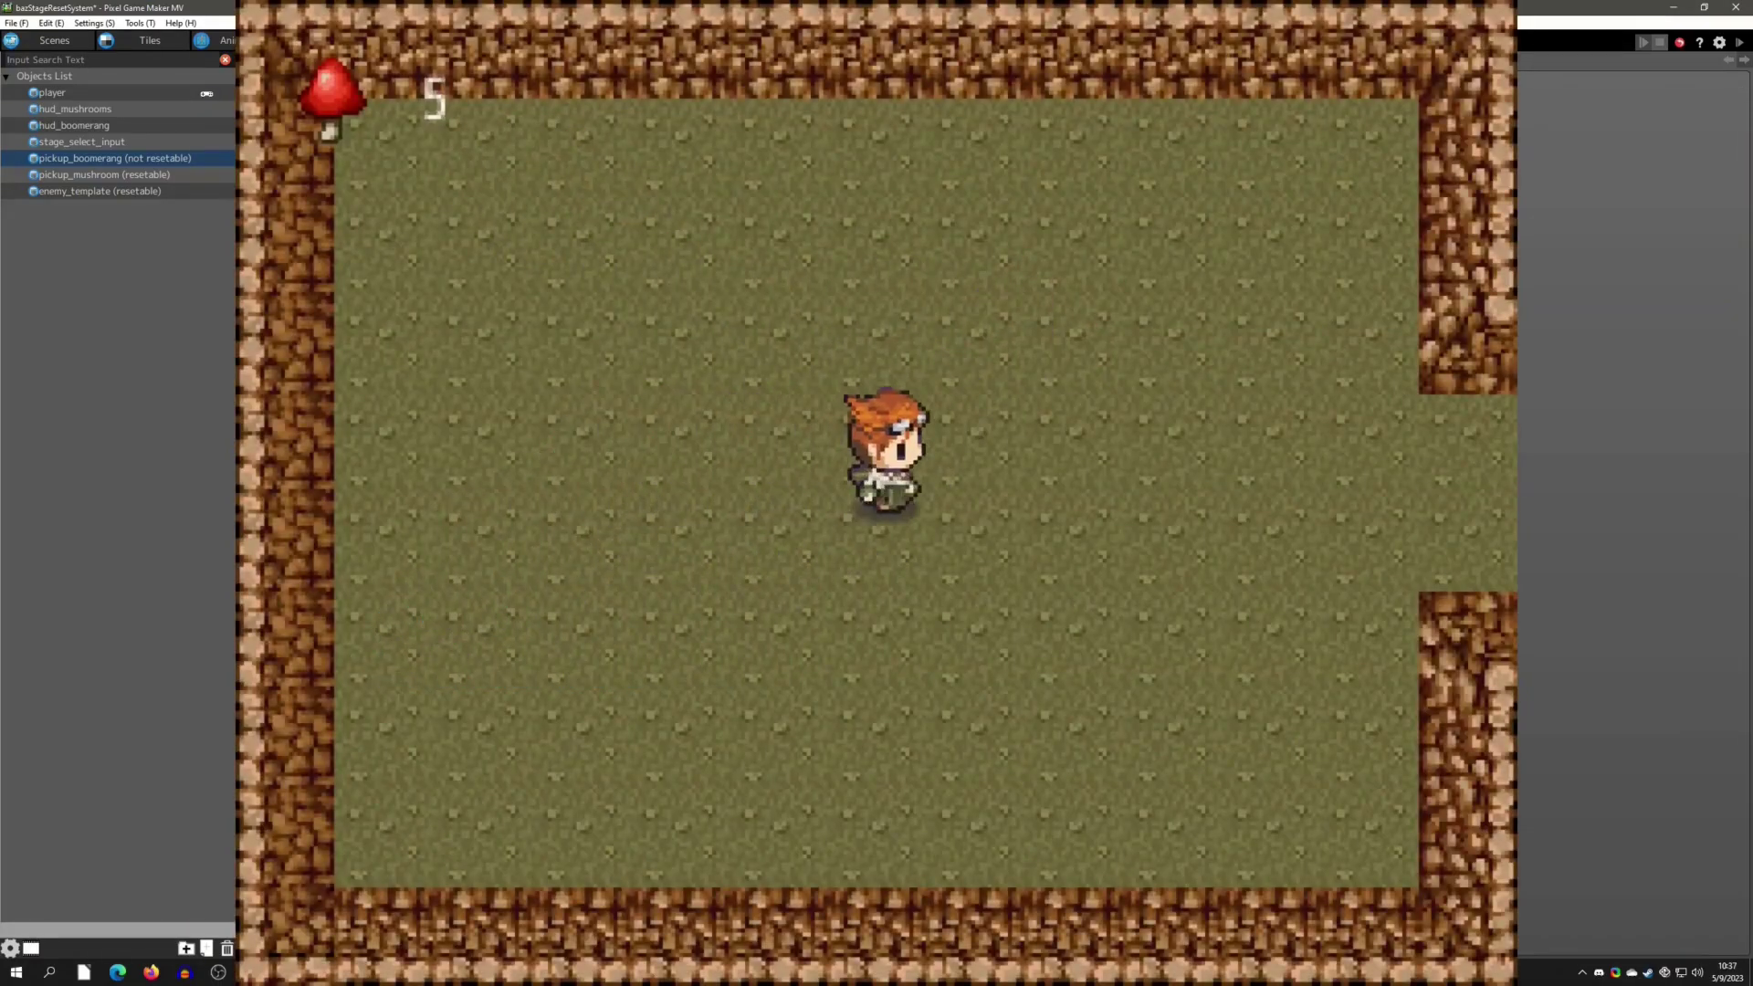
key(Right)
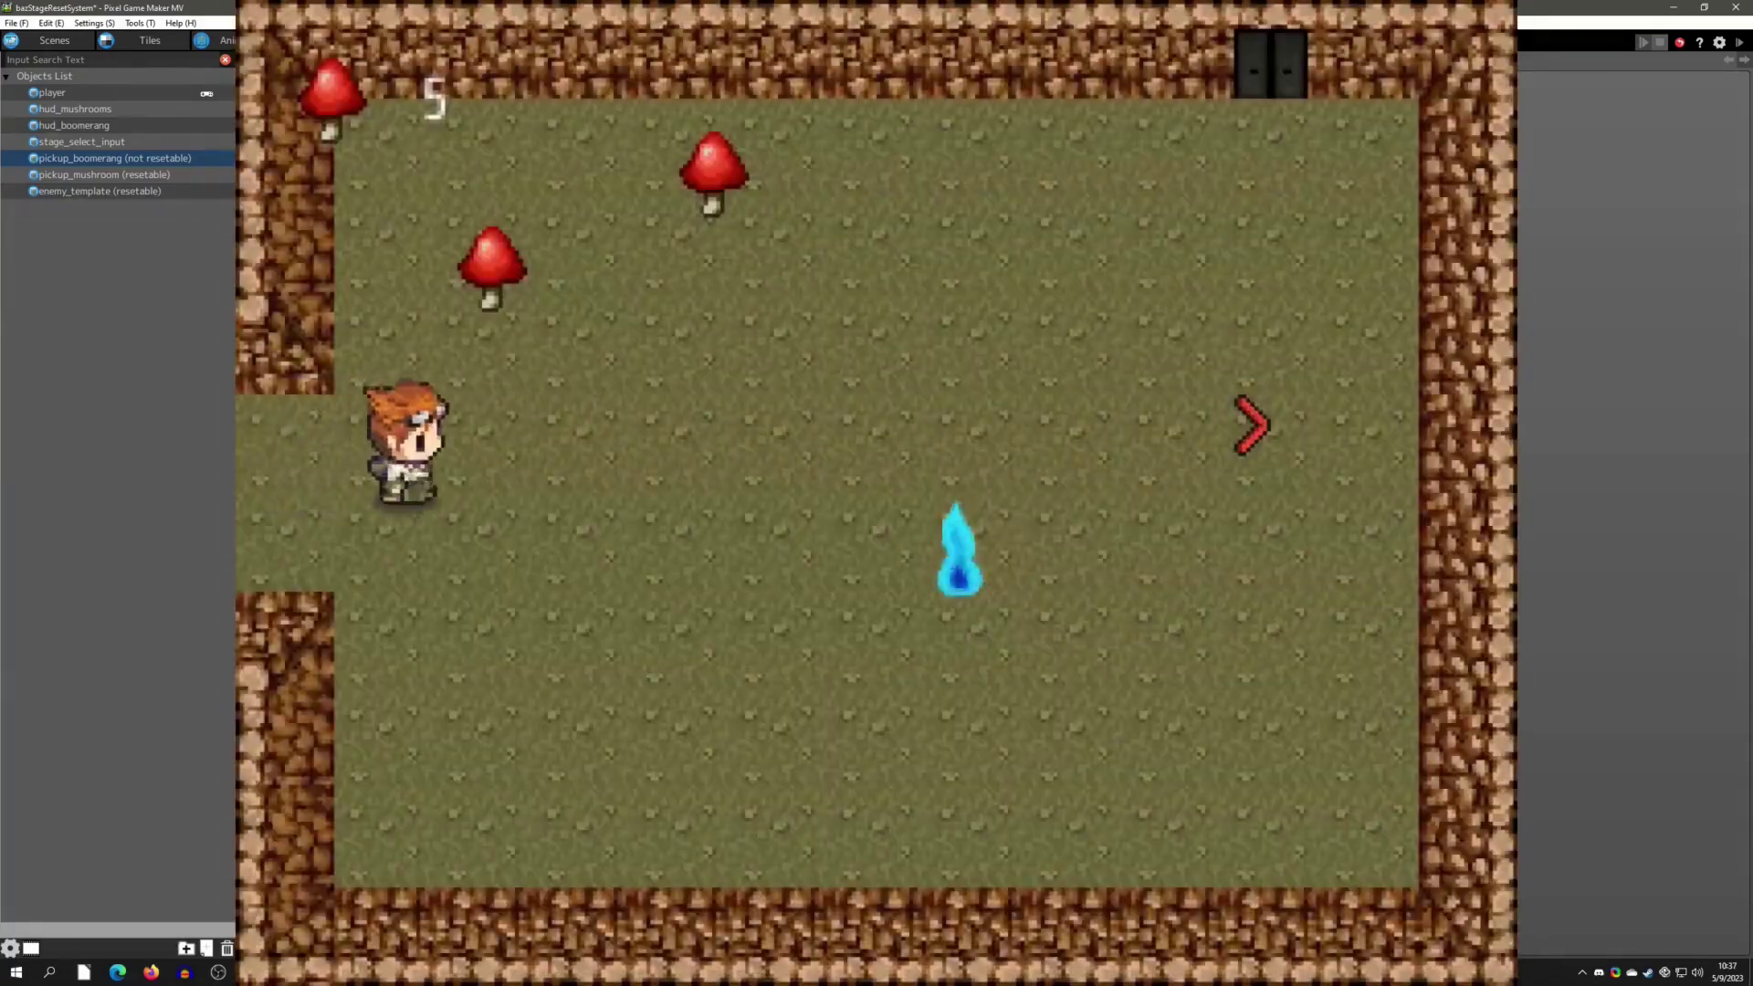